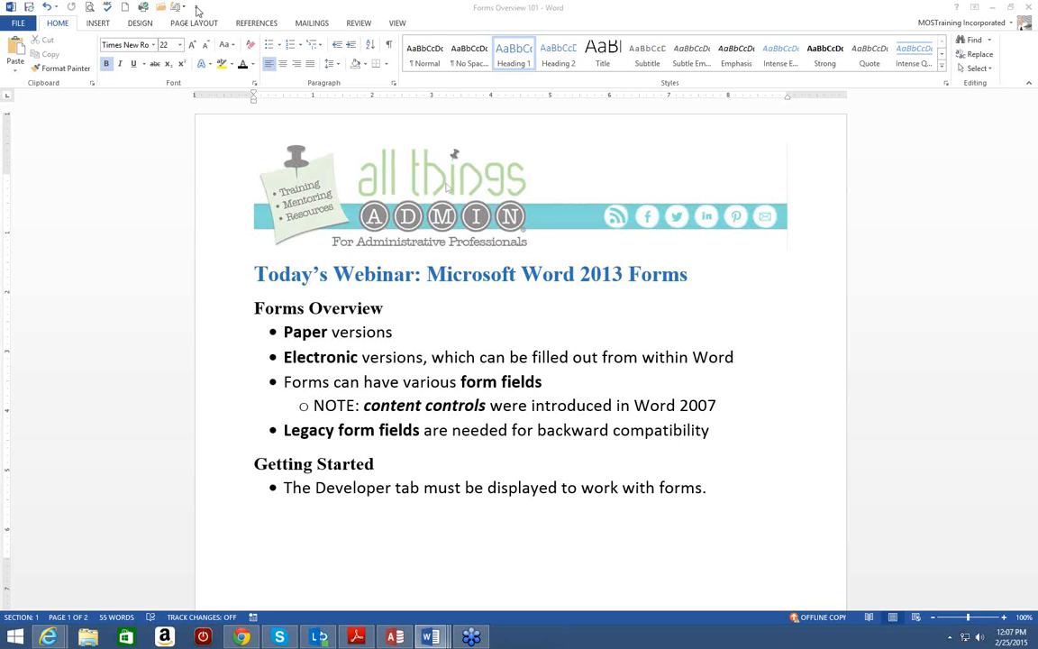
# - Enable the Developer tab in the ribbon customization options and display its form controls
pyautogui.click(197, 8)
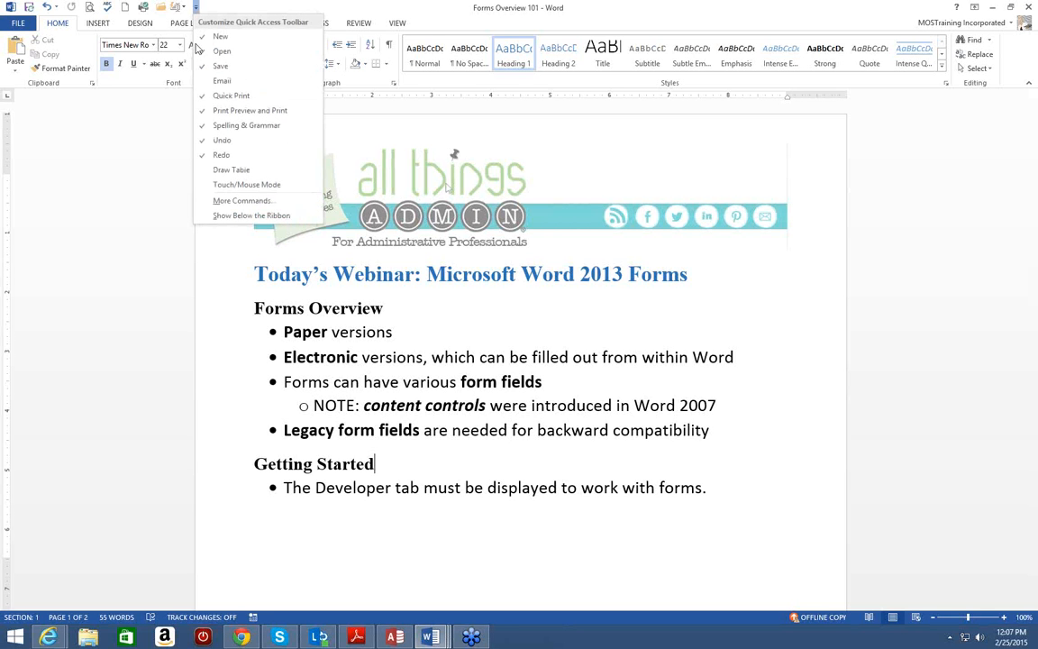
pyautogui.click(241, 207)
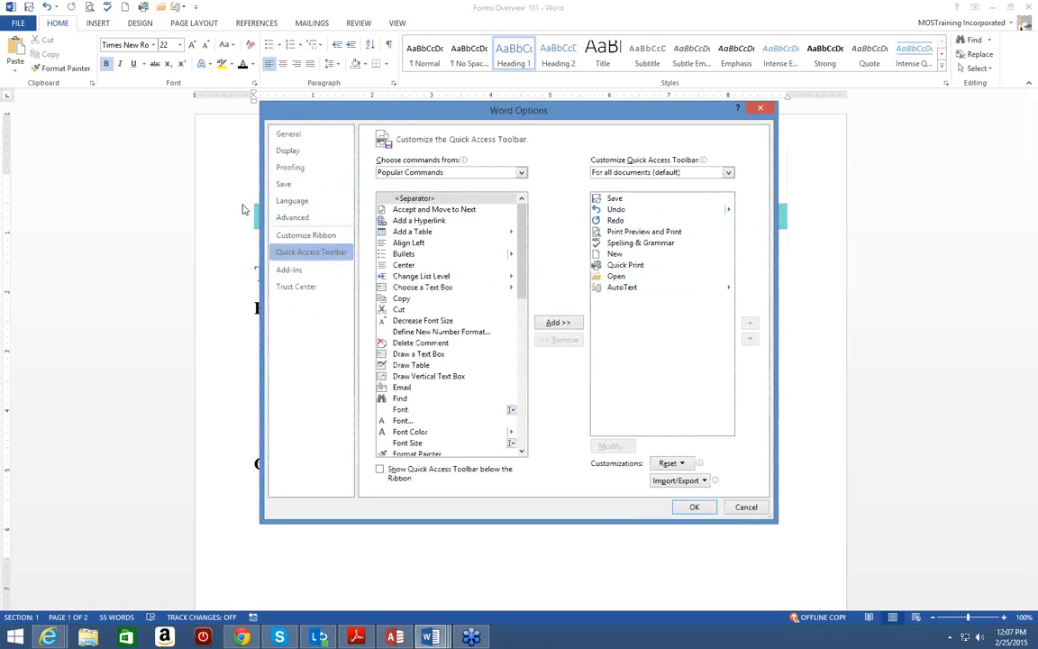
pyautogui.click(305, 237)
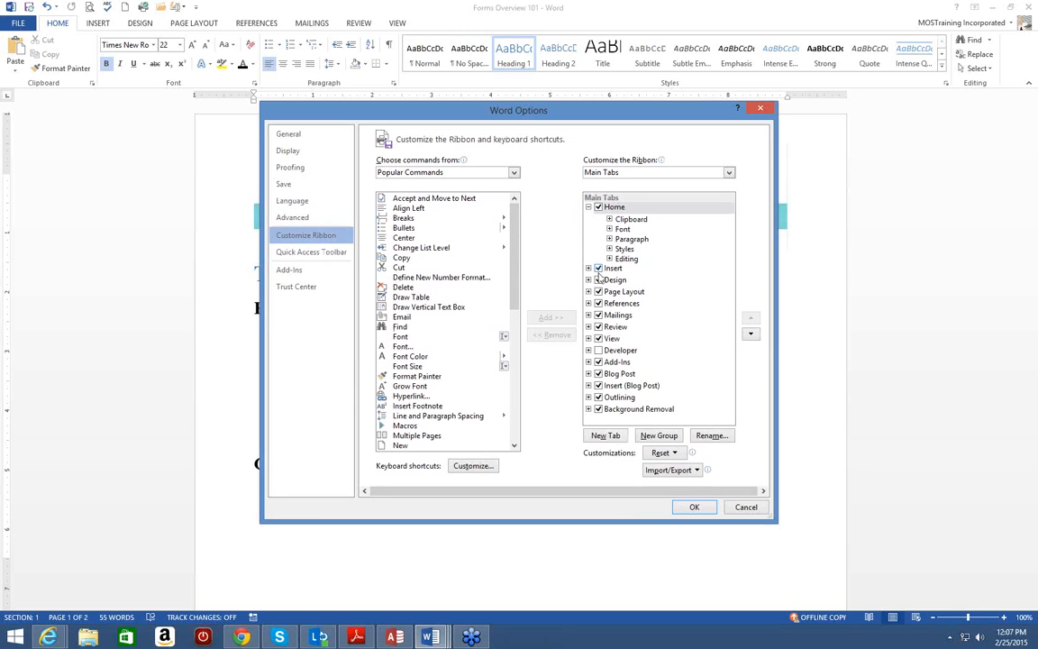
pyautogui.click(597, 350)
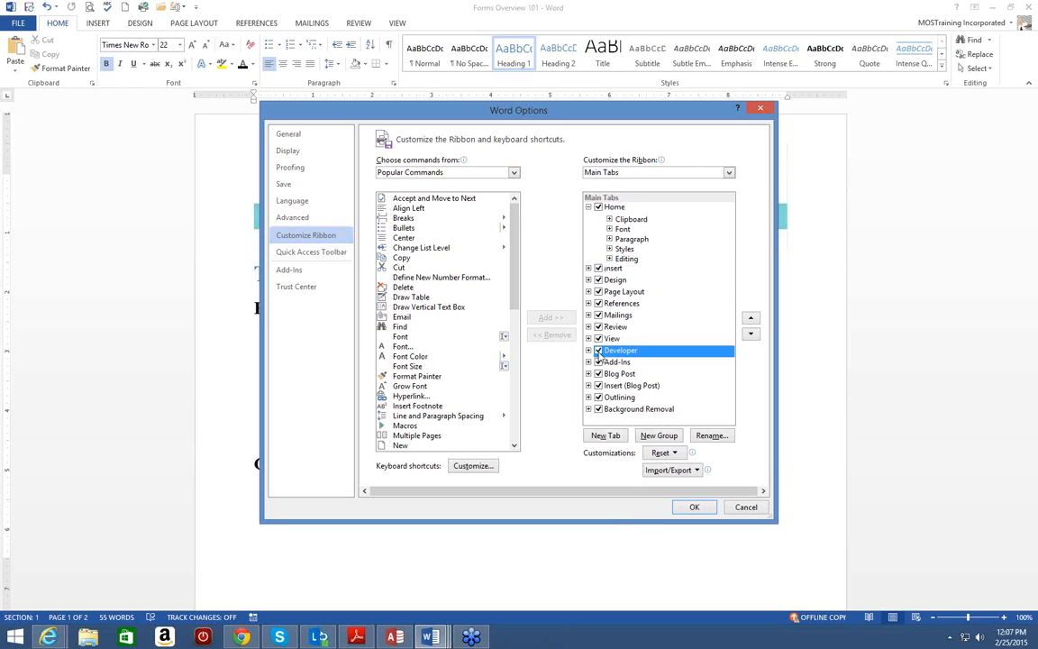
pyautogui.click(694, 507)
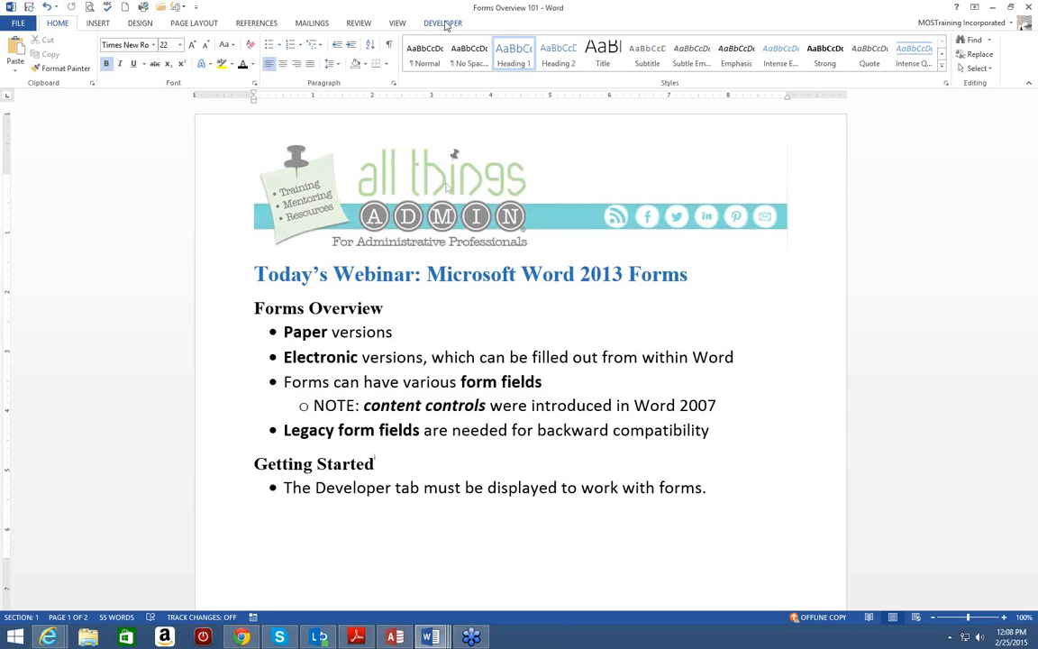
pyautogui.click(444, 24)
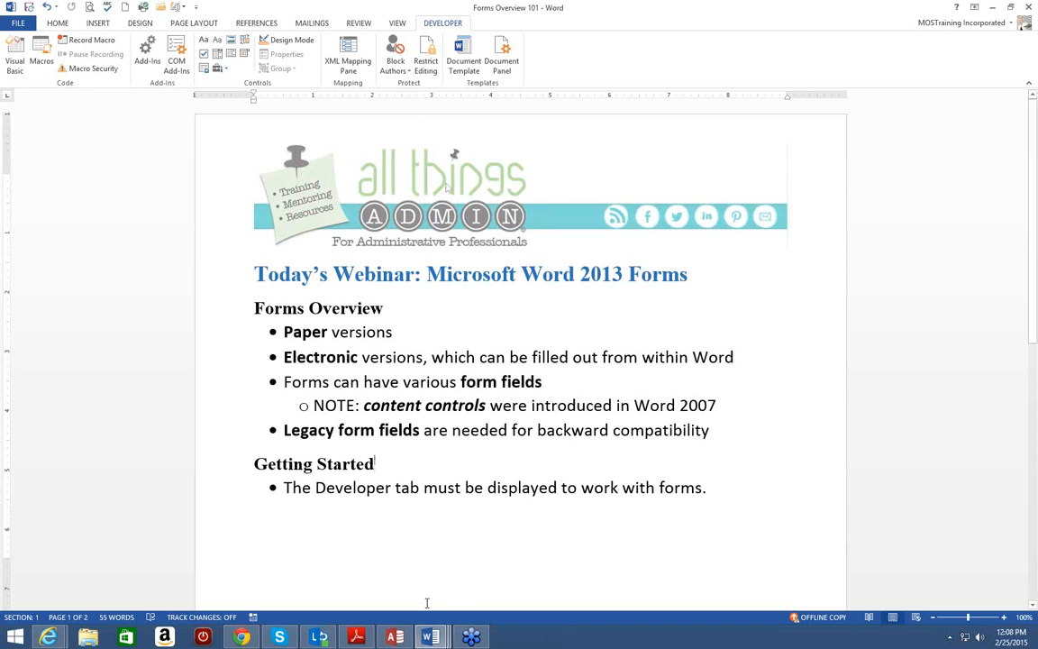
# - Switch to the StudentProgressReport2 document, and from there to the original StudentProgressReport document
pyautogui.moveTo(434, 639)
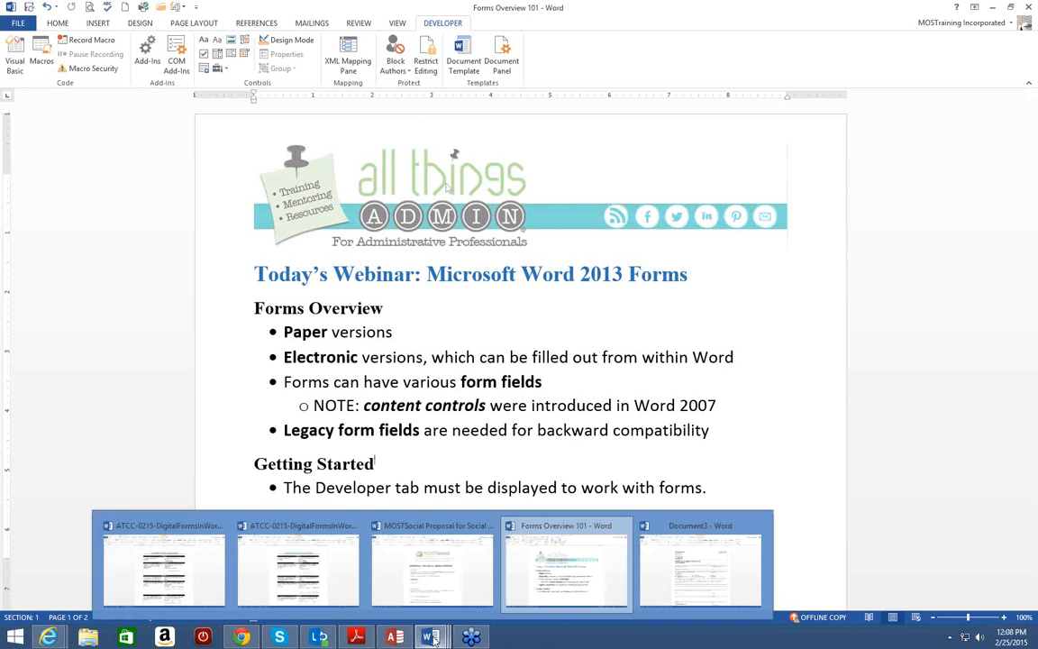
pyautogui.click(285, 577)
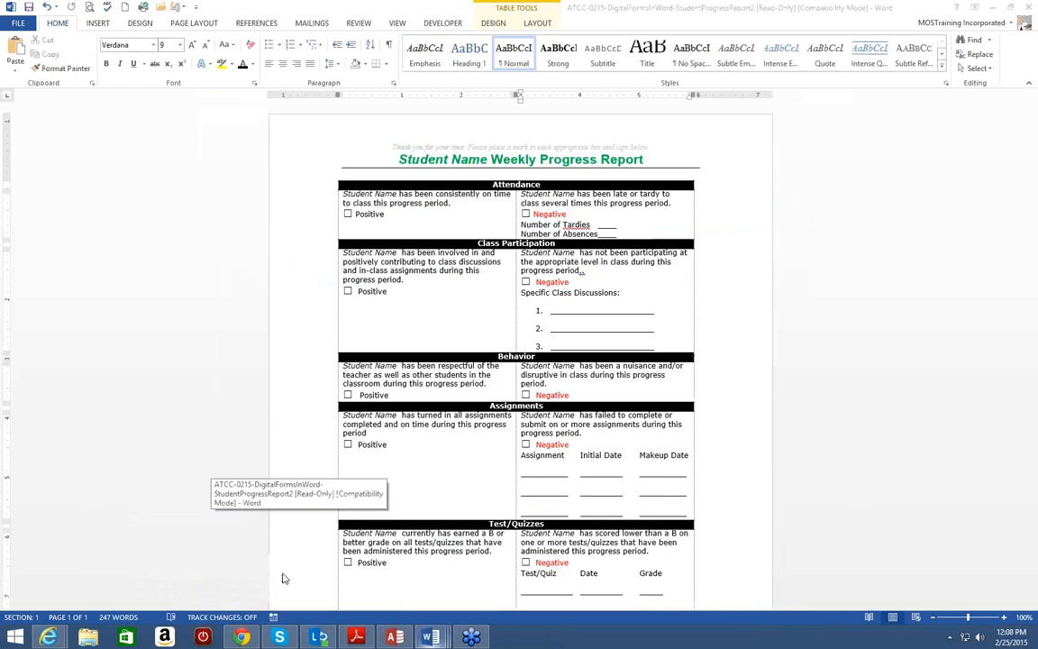
pyautogui.moveTo(430, 637)
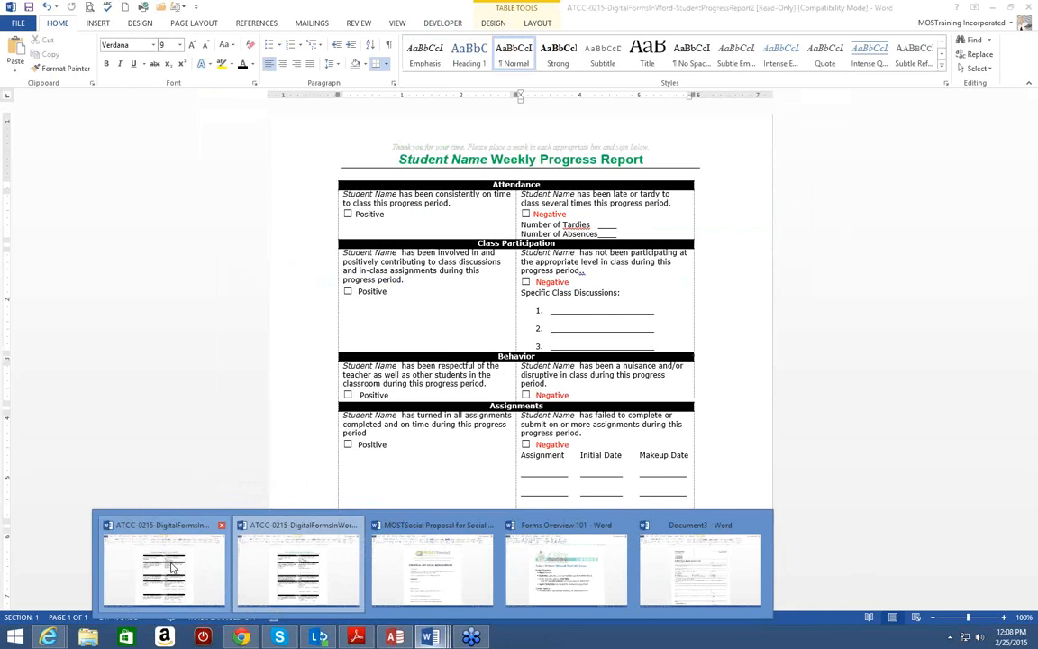
pyautogui.click(171, 566)
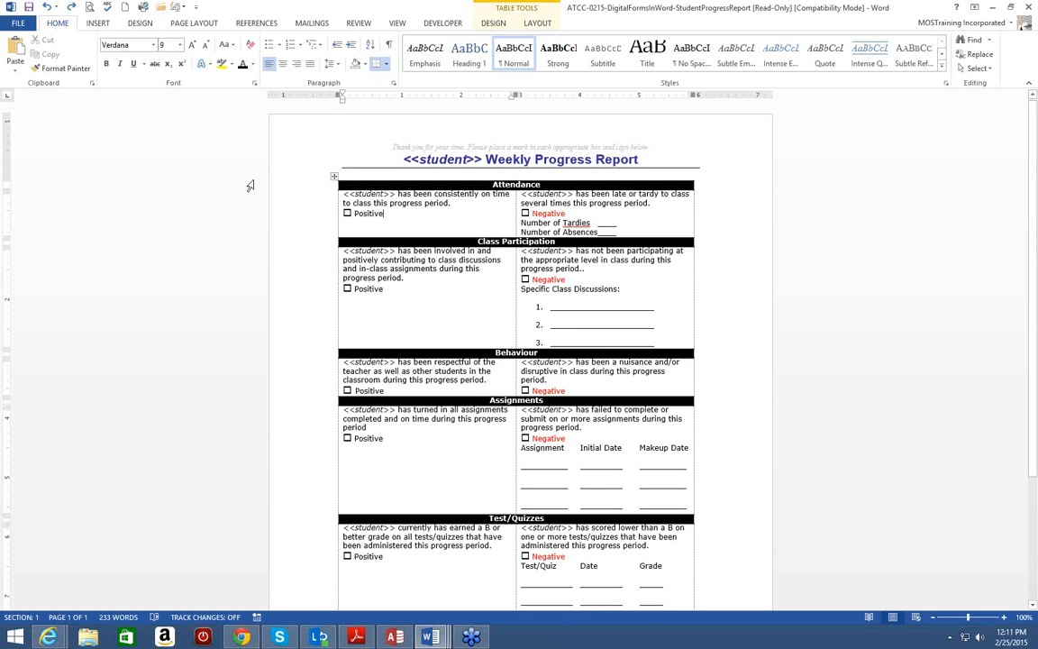
# - Examine the <<student>> placeholders in the Attendance and Behaviour sections of the progress report
pyautogui.click(374, 198)
pyautogui.click(540, 194)
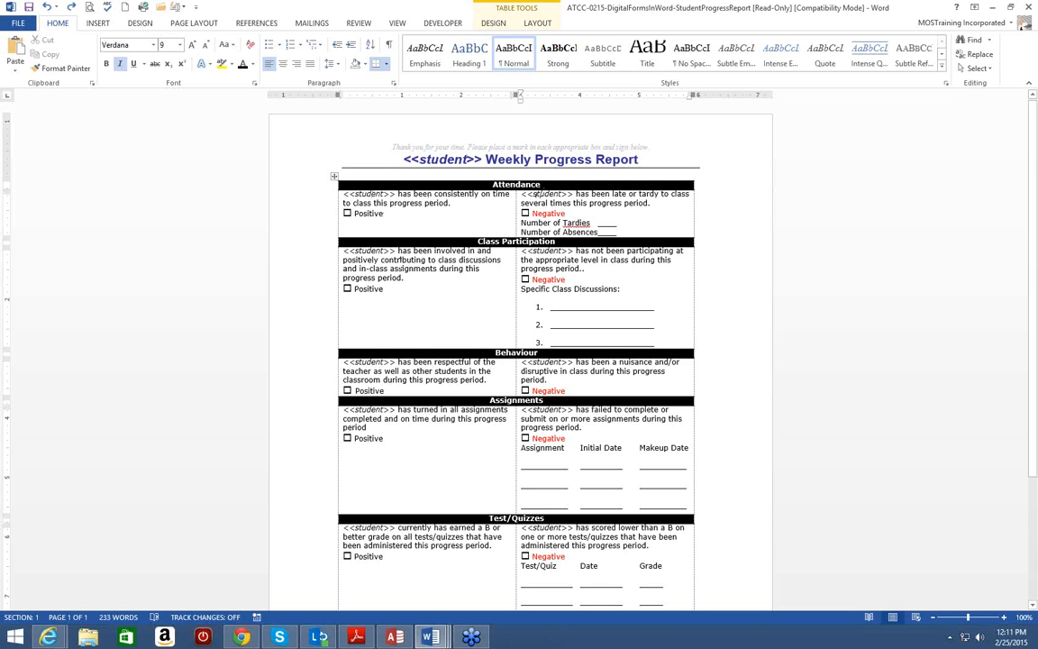
pyautogui.click(358, 364)
pyautogui.click(545, 363)
pyautogui.click(397, 193)
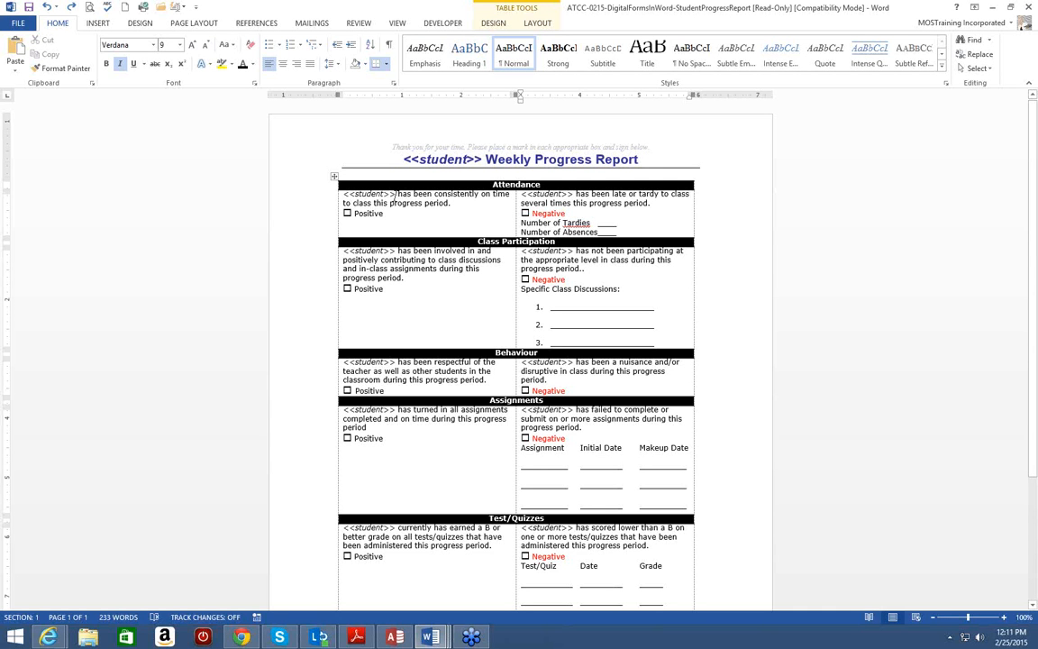
pyautogui.click(330, 196)
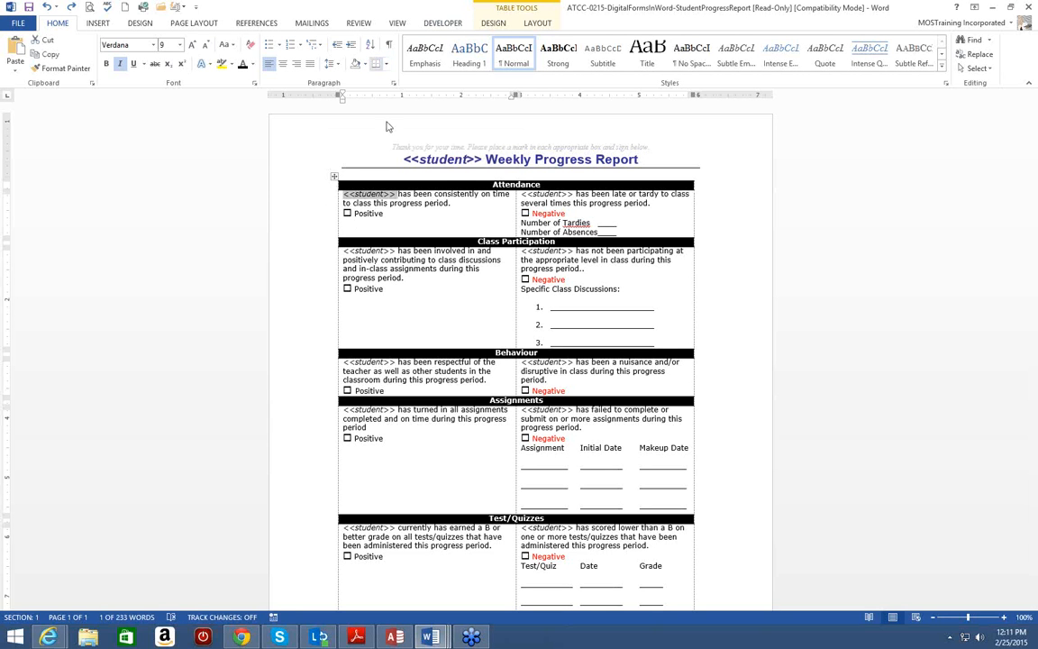
pyautogui.click(389, 146)
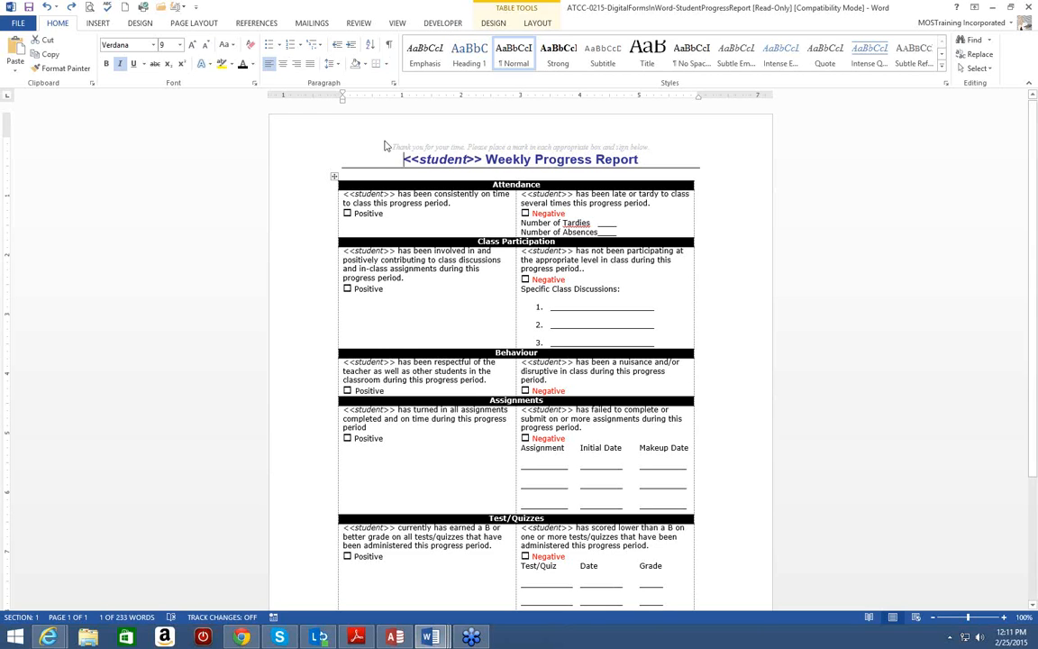
# - Wrap the <<student>> placeholder of the positive Attendance statement in a rich text content control
pyautogui.click(447, 24)
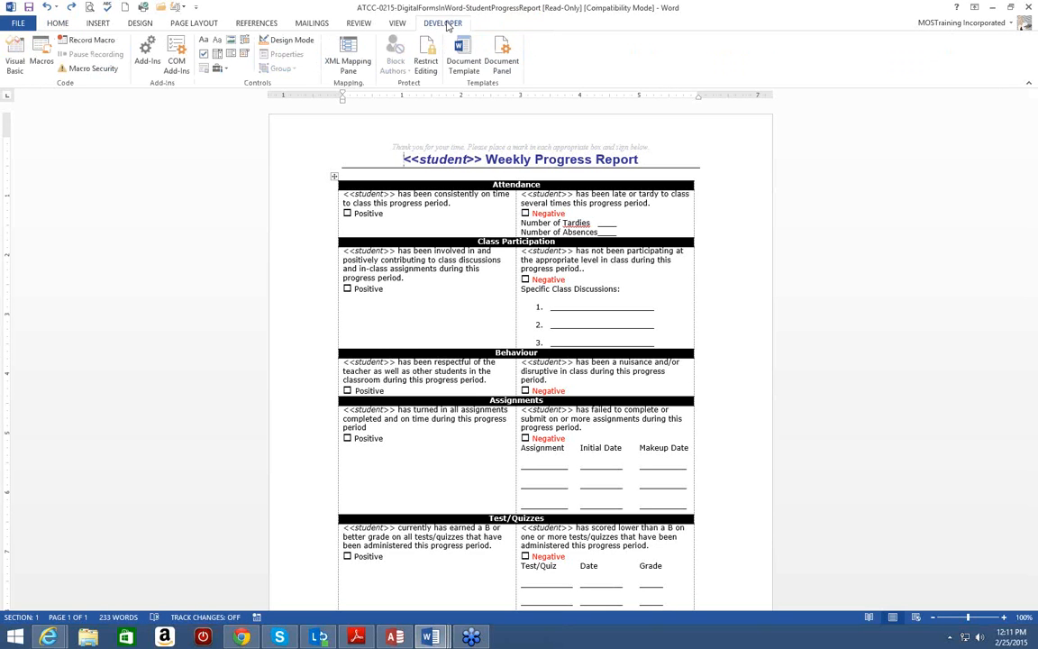
pyautogui.click(364, 194)
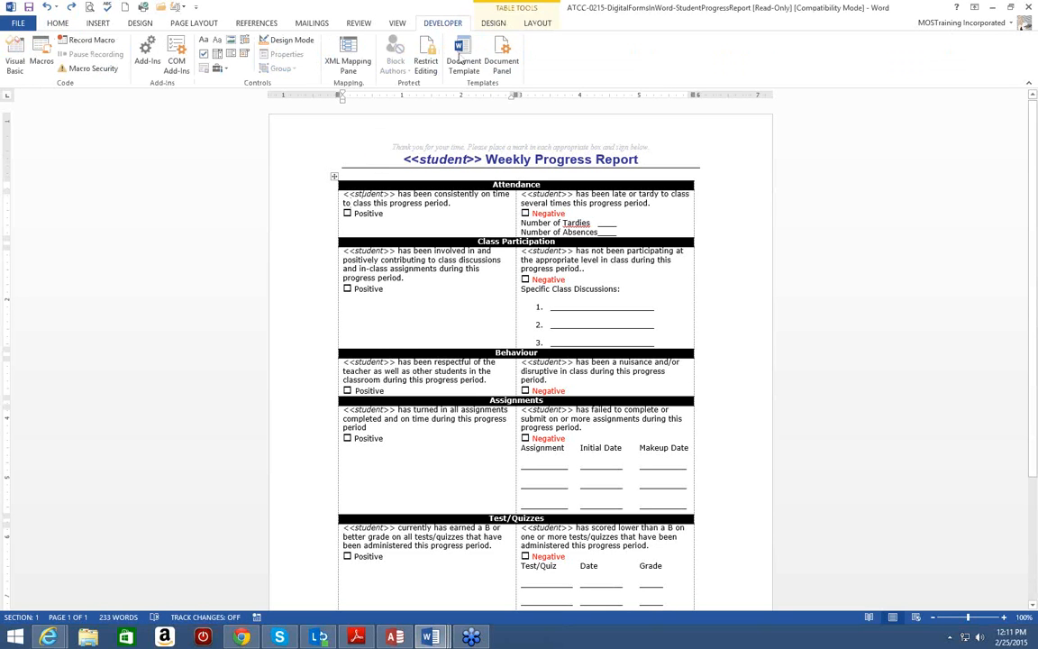
pyautogui.moveTo(344, 194); pyautogui.dragTo(394, 192)
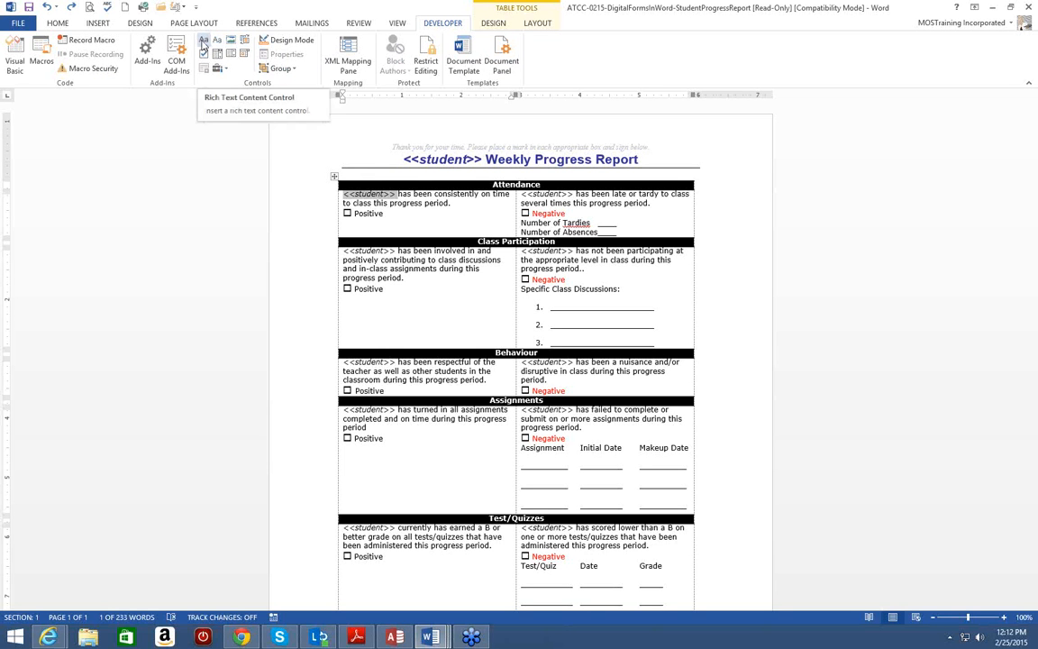
pyautogui.click(204, 41)
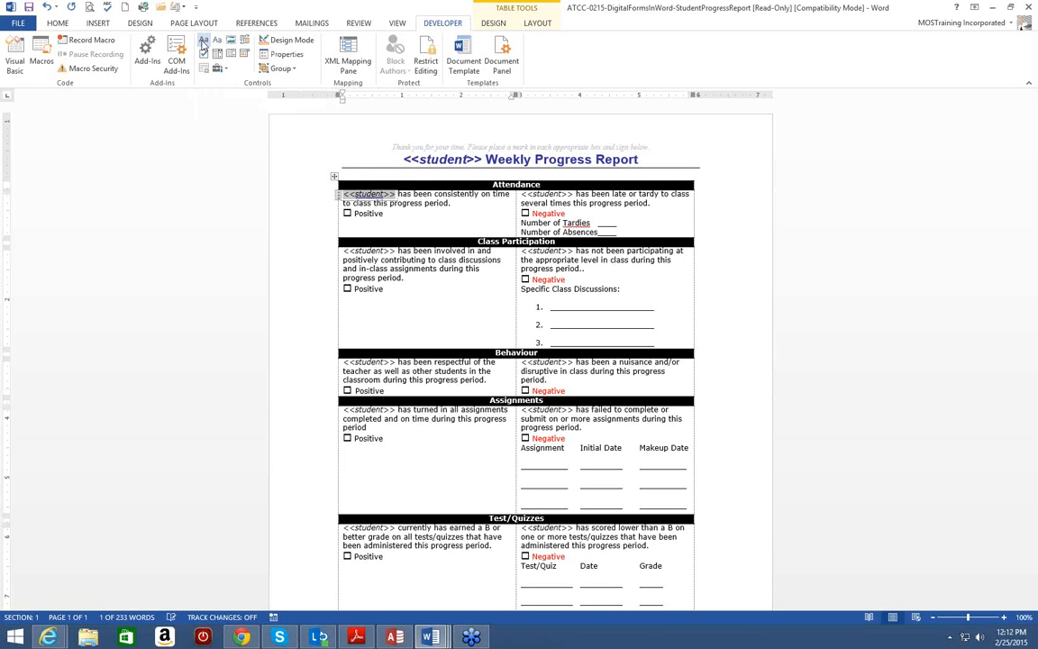
# - Set the title of the Attendance placeholder's content control to "Student Name" in its properties
pyautogui.click(1004, 618)
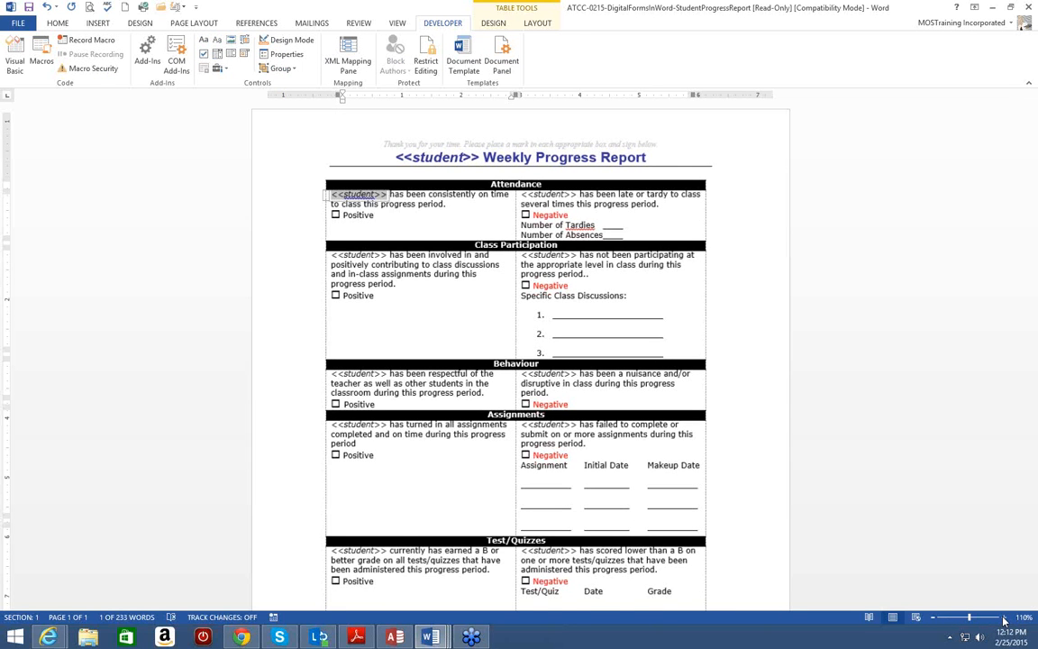
pyautogui.click(1004, 619)
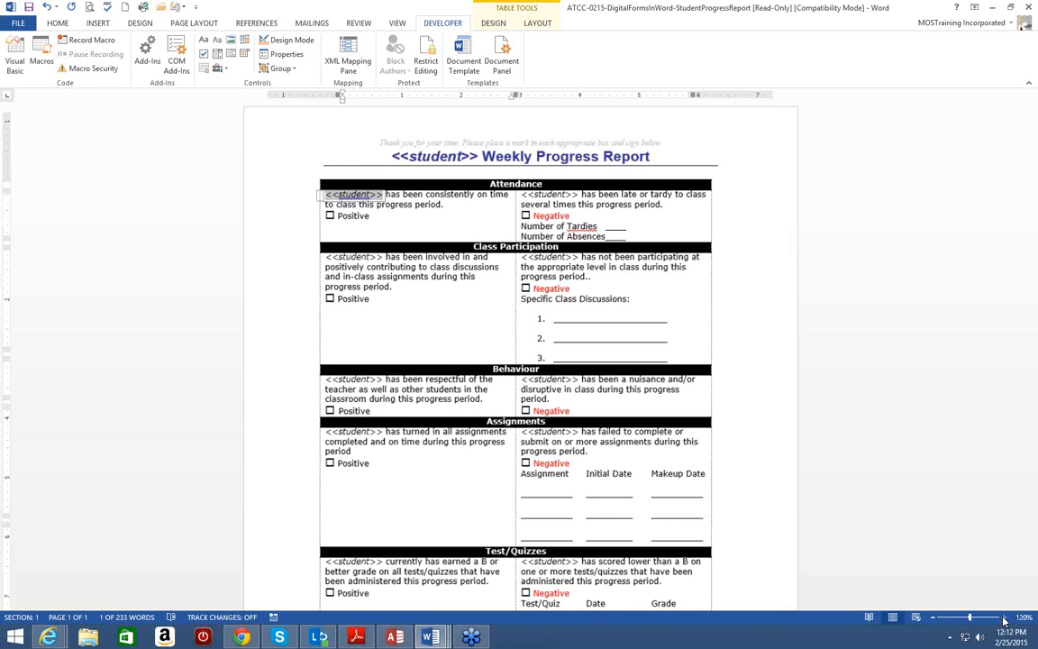
pyautogui.click(1004, 619)
pyautogui.click(1004, 619)
pyautogui.click(1004, 618)
pyautogui.click(1004, 618)
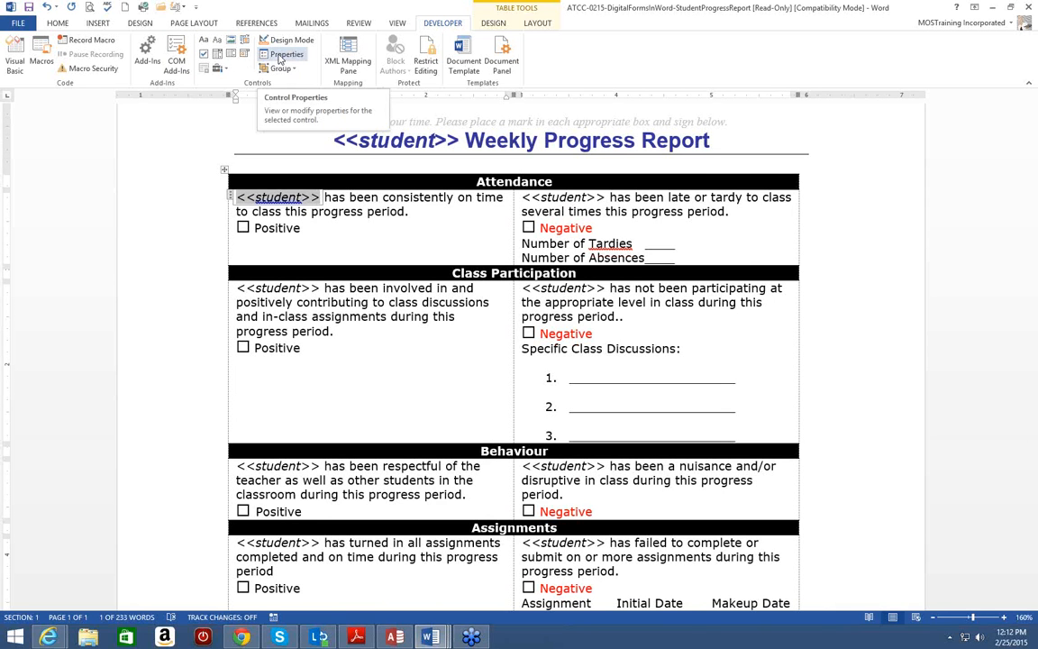
pyautogui.click(281, 57)
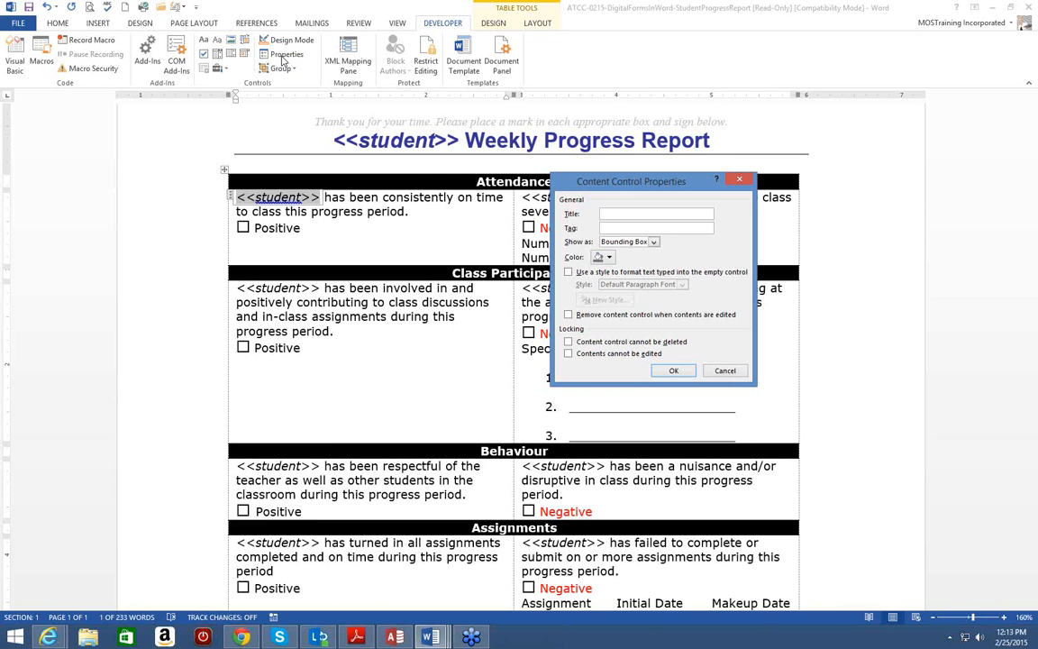
pyautogui.write('Student Name')
pyautogui.click(676, 372)
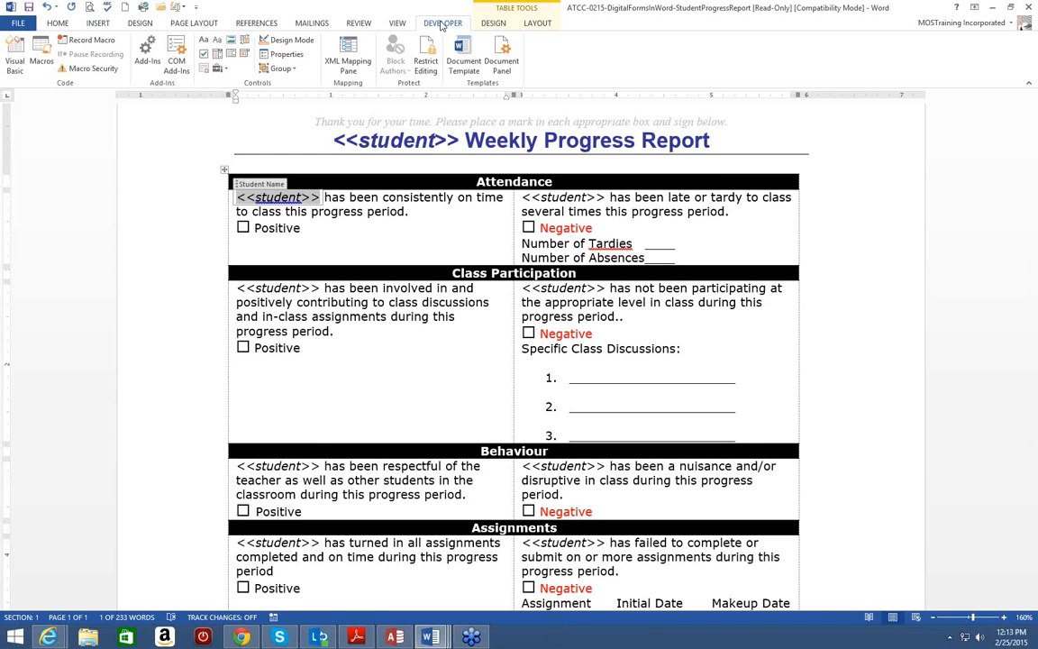
# - In Design Mode, replace the Student Name control's text with "Enter Full Student Name", and leave Design Mode
pyautogui.click(289, 43)
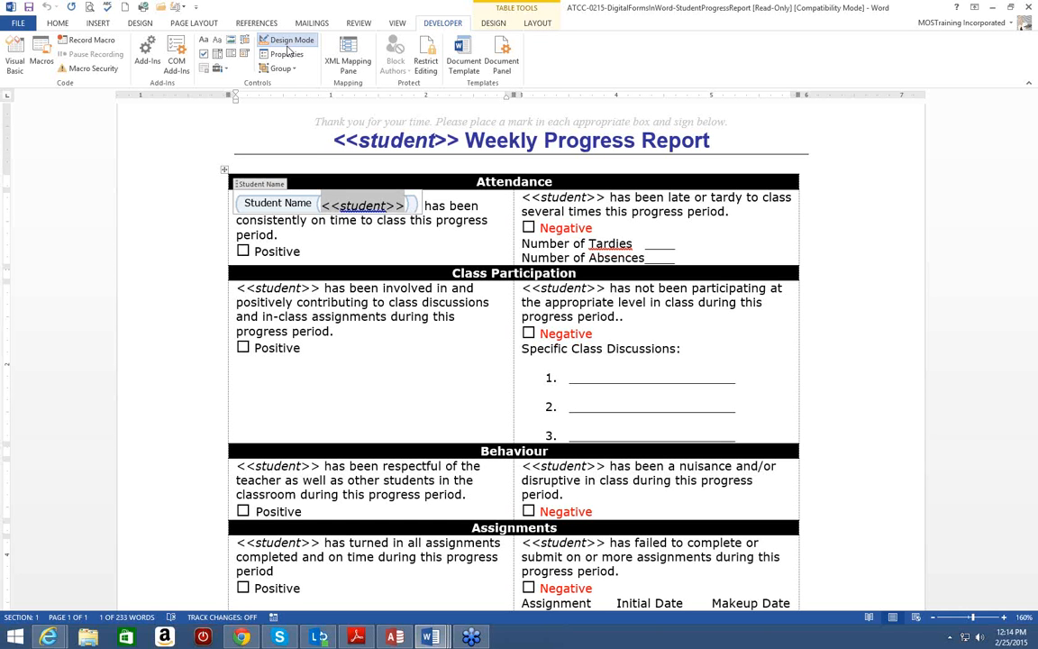
pyautogui.write('Enter')
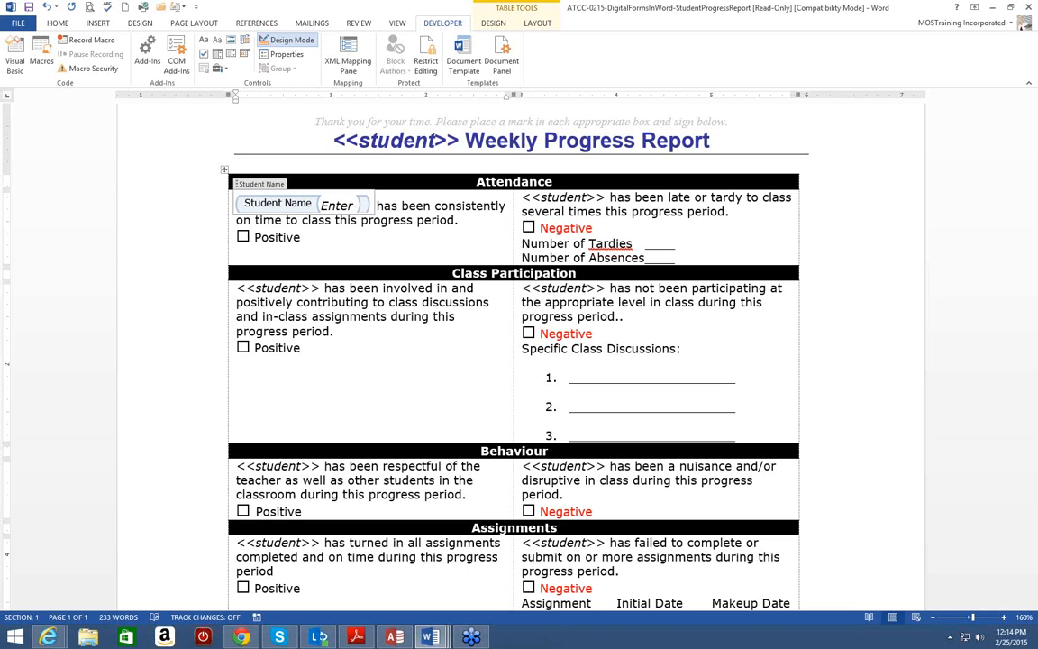
pyautogui.write(' Fu')
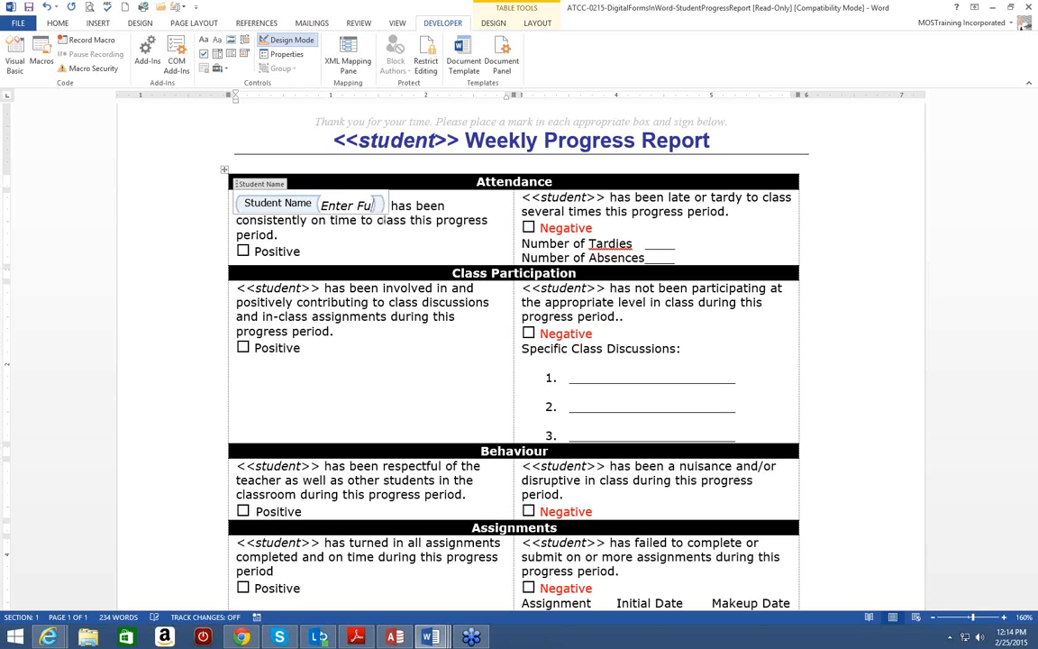
pyautogui.write('ll Stu')
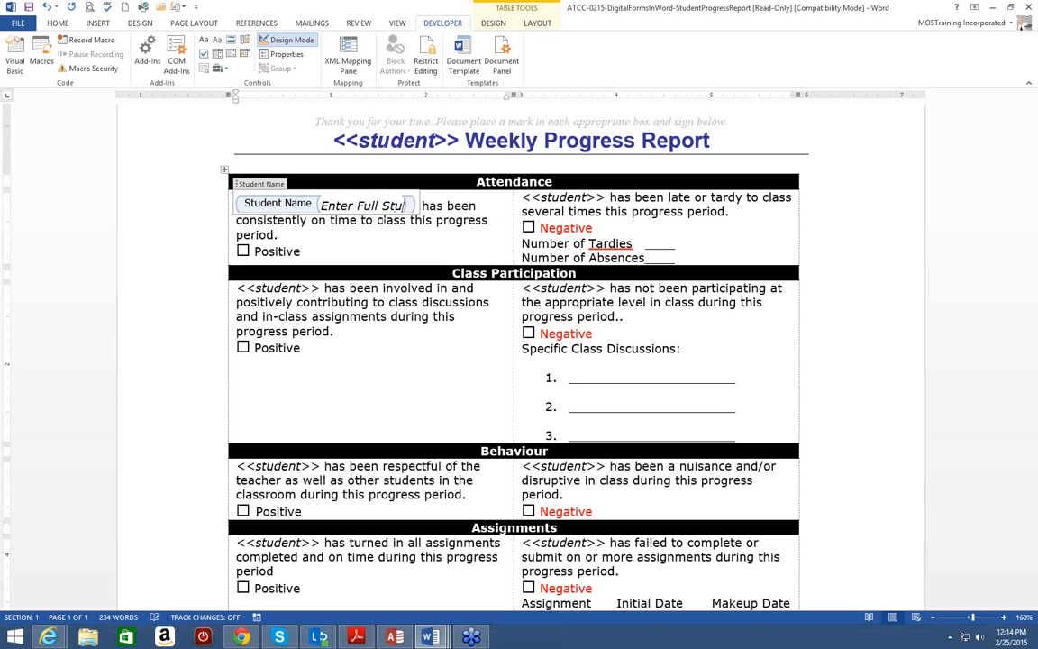
pyautogui.write('dent Name')
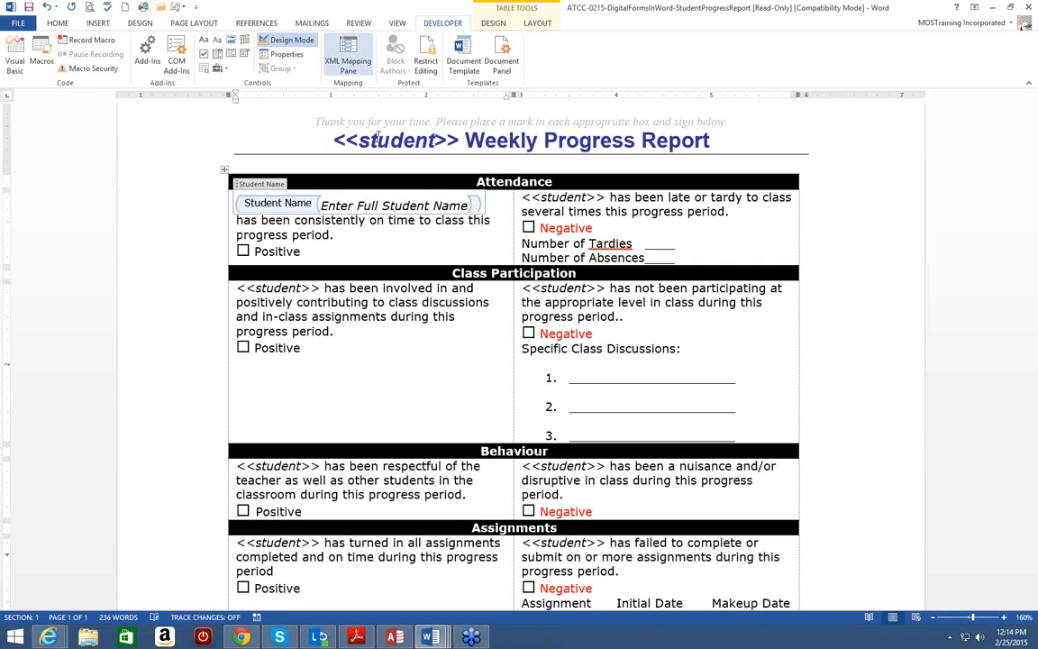
pyautogui.click(290, 41)
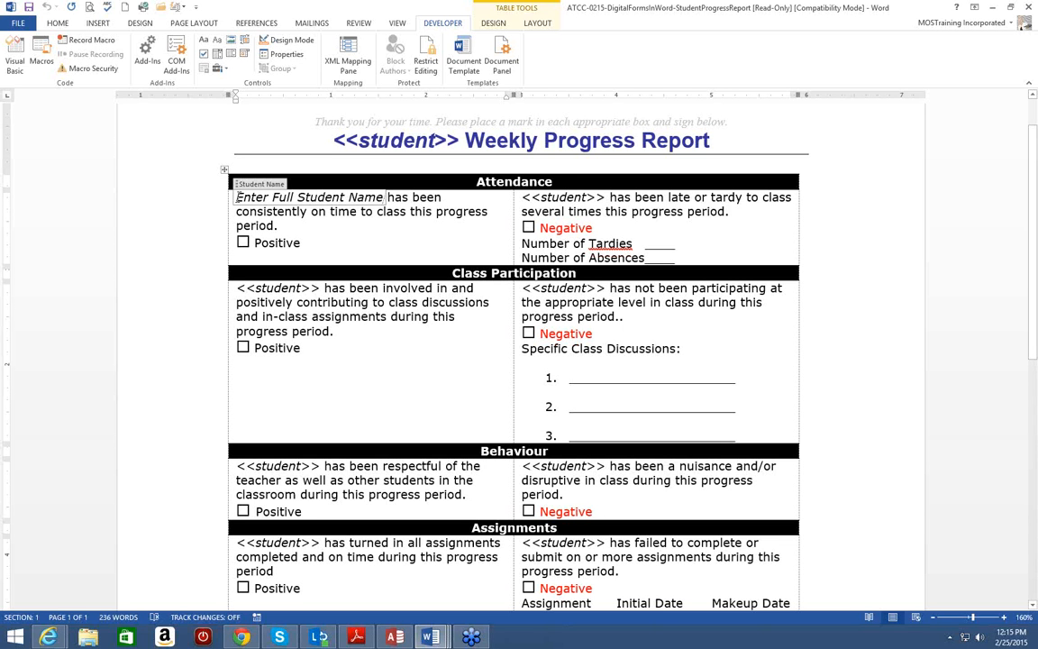
# - Insert a check box content control on a new line below "Positive" in the Class Participation section
pyautogui.click(378, 229)
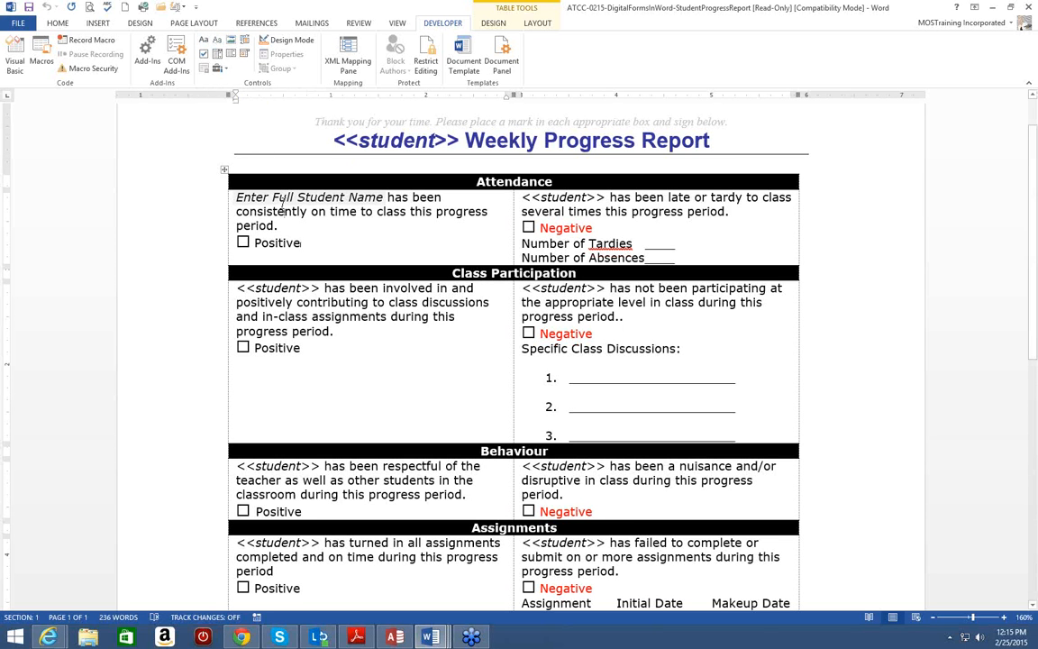
pyautogui.click(311, 350)
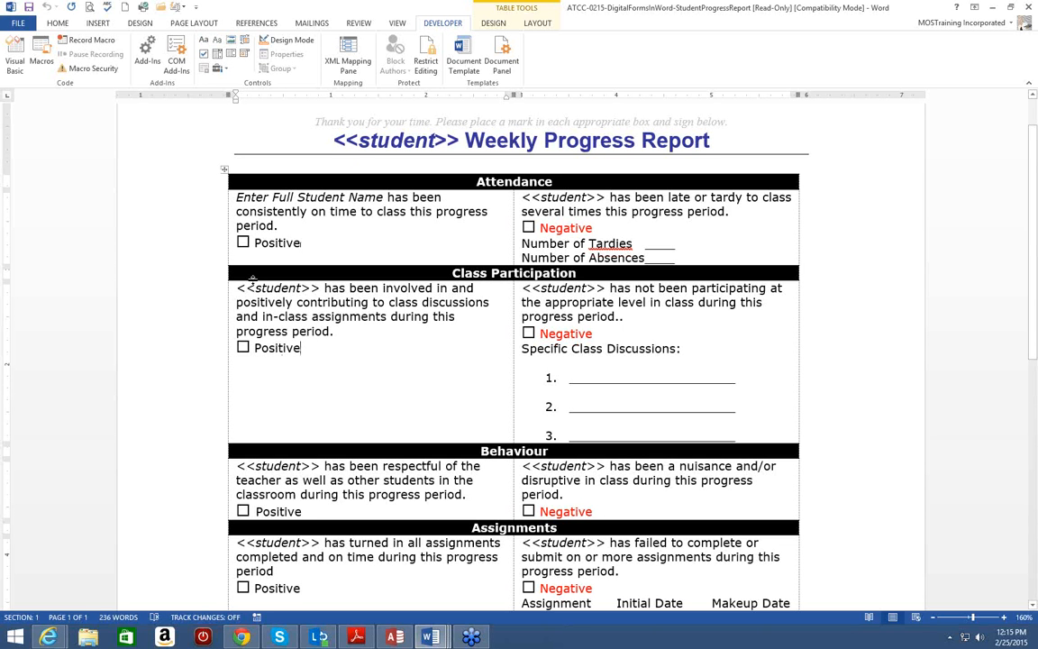
pyautogui.click(237, 288)
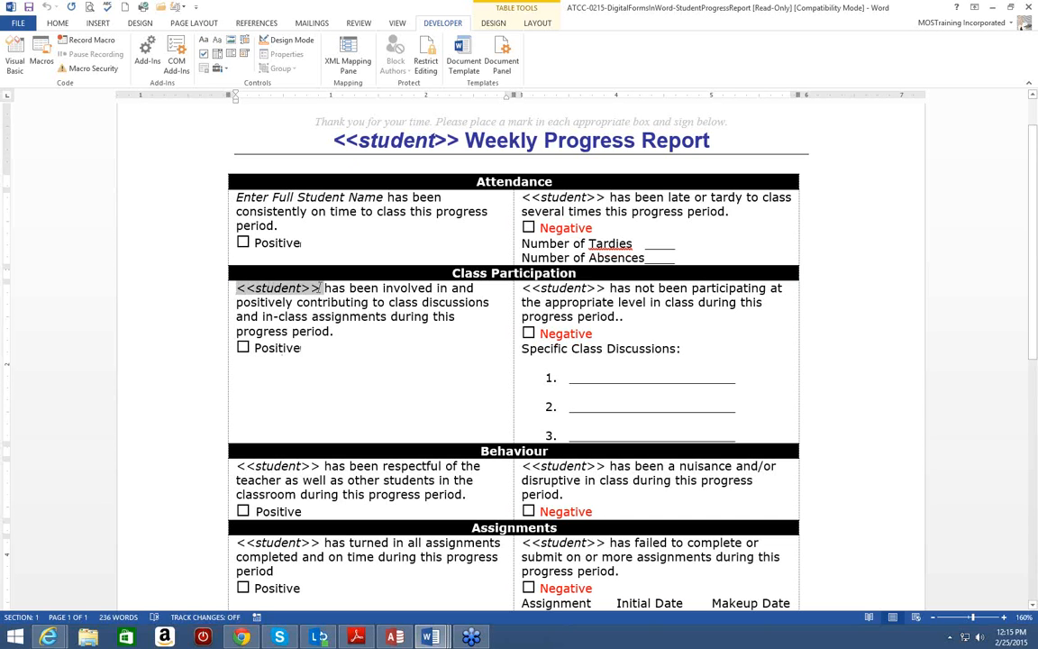
pyautogui.click(307, 350)
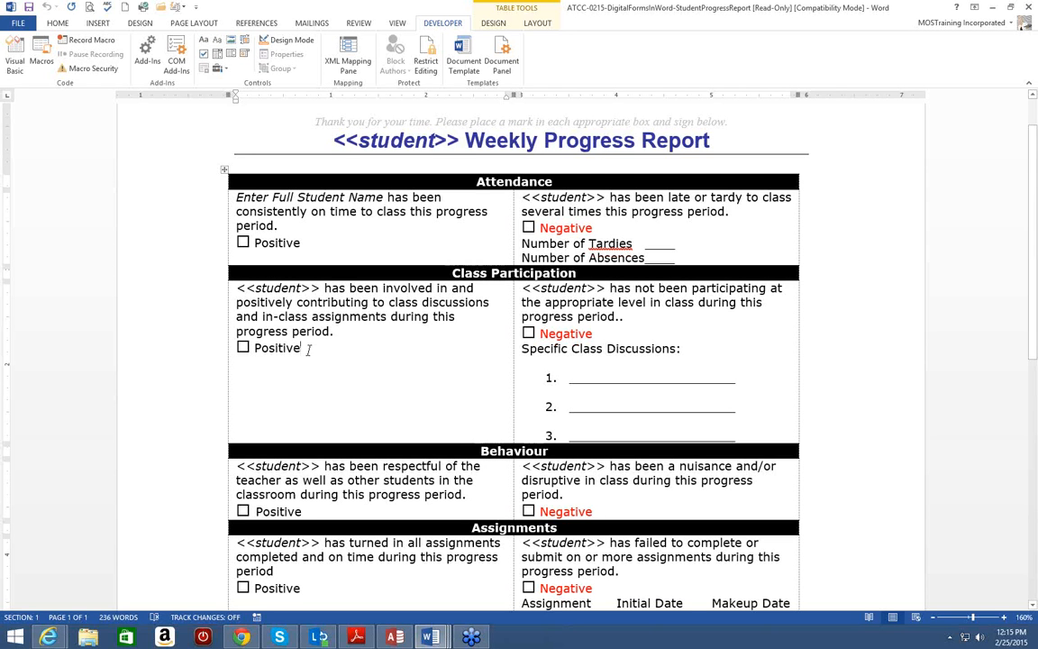
pyautogui.press('Return')
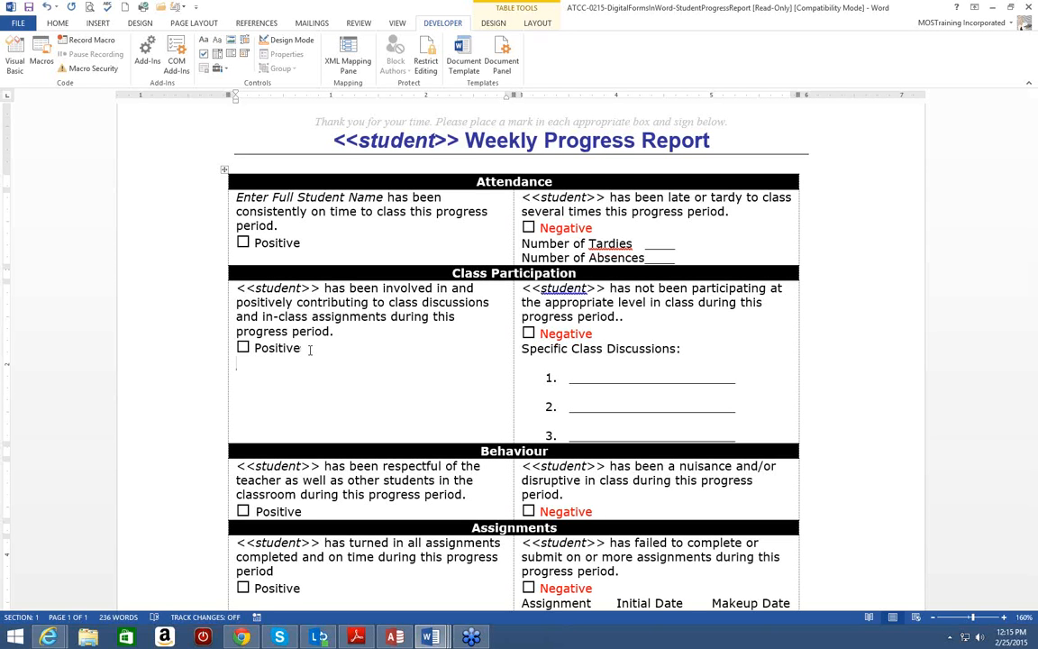
pyautogui.click(204, 59)
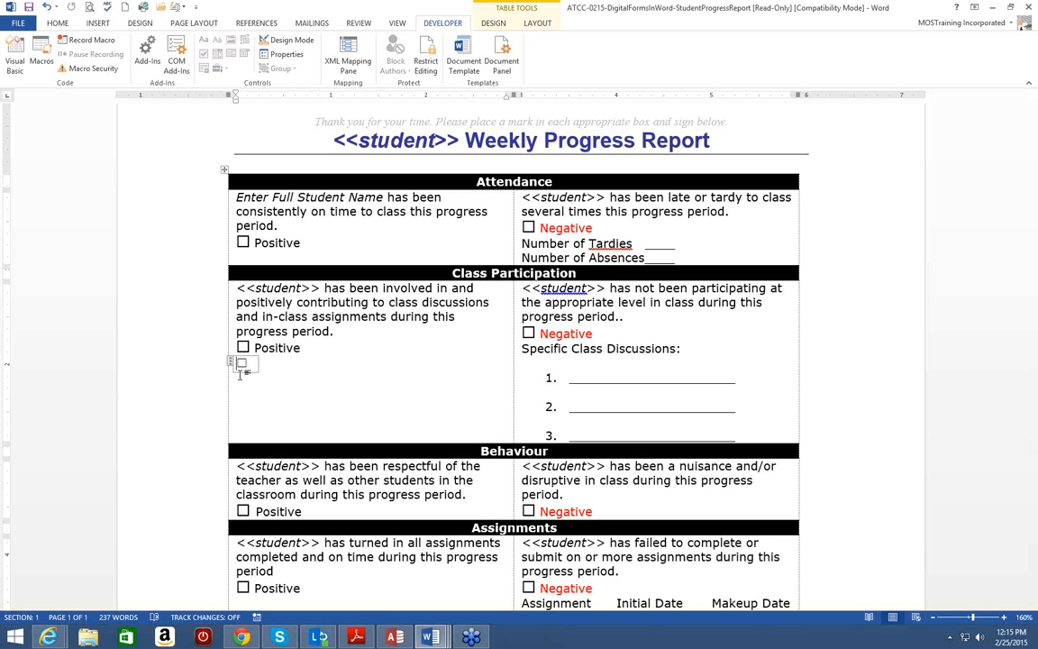
pyautogui.click(281, 58)
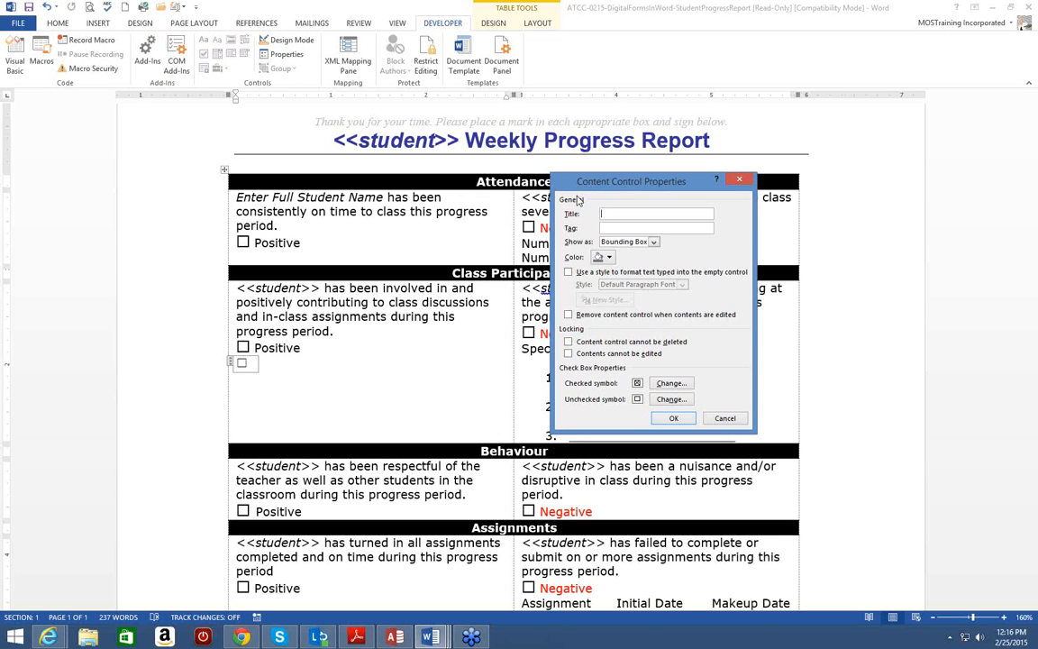
pyautogui.write('Class Participation')
pyautogui.click(655, 245)
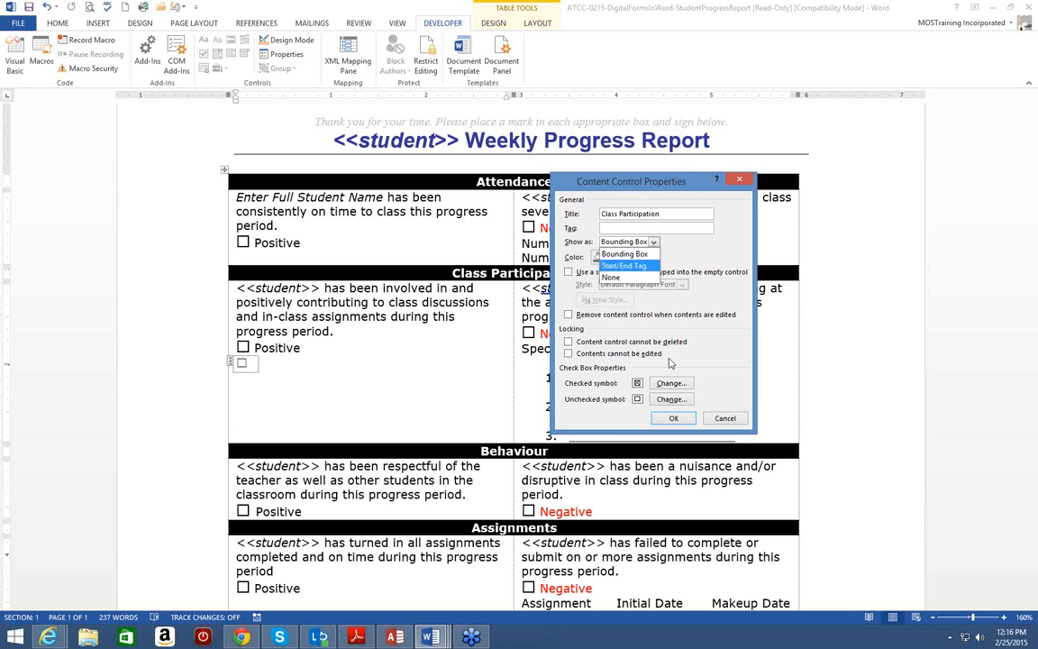
pyautogui.click(724, 417)
pyautogui.click(725, 417)
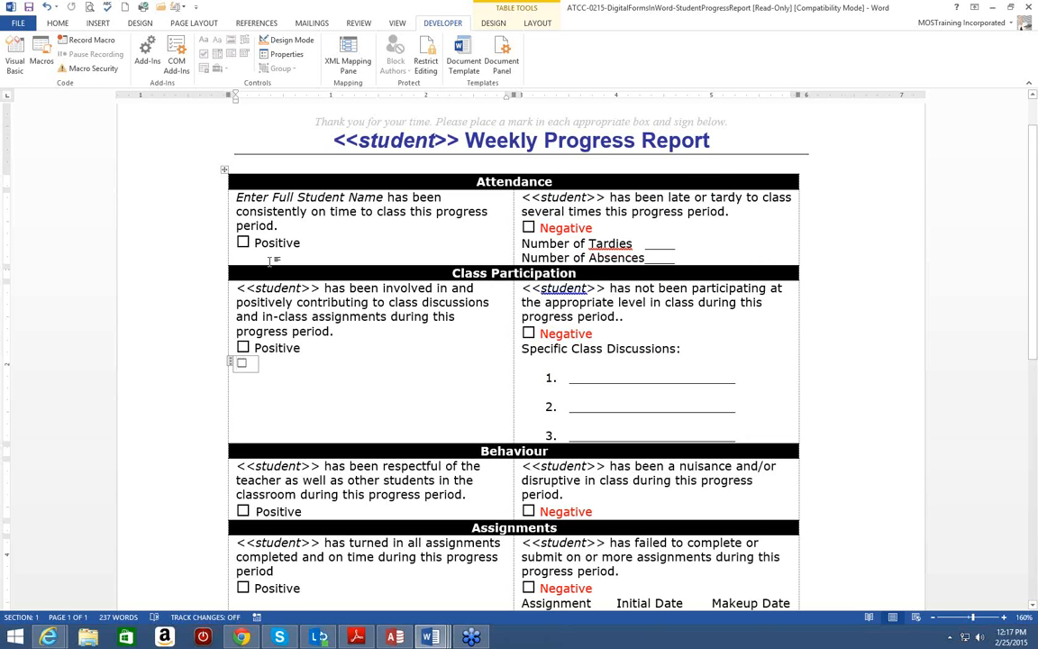
# - In the new Class Participation check box control's properties, keep it shown as Bounding Box and set its color to Orange
pyautogui.click(290, 56)
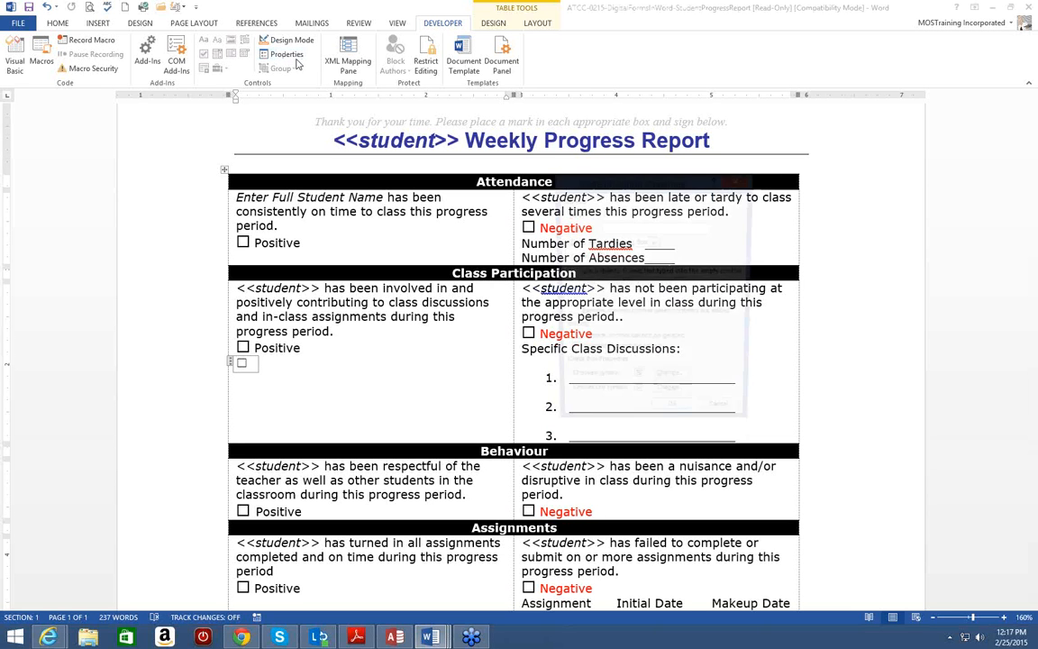
pyautogui.click(641, 242)
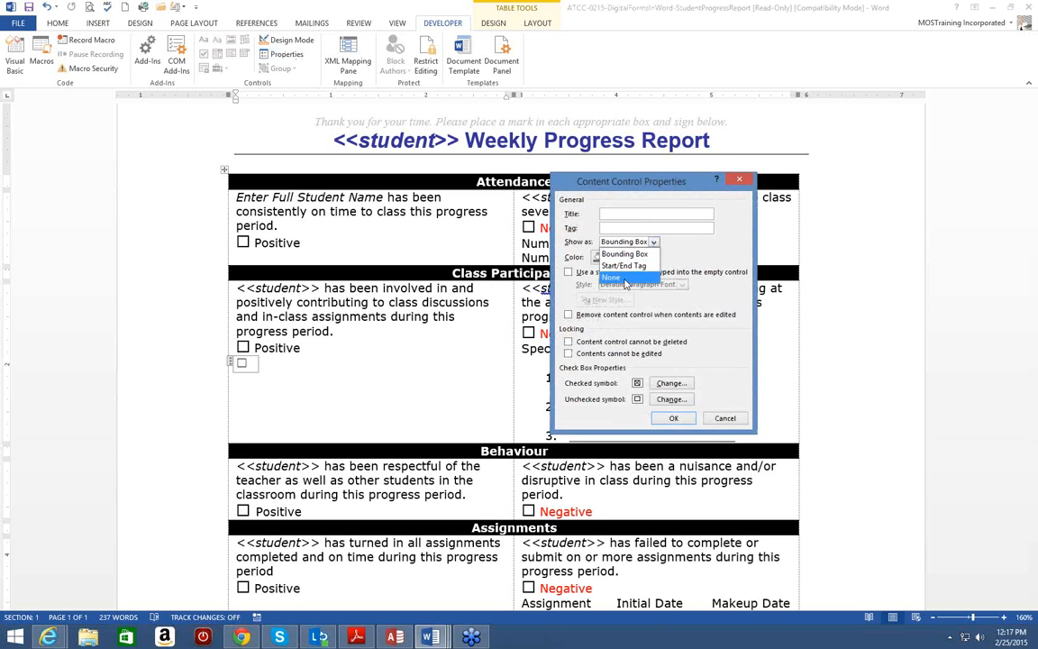
pyautogui.click(627, 280)
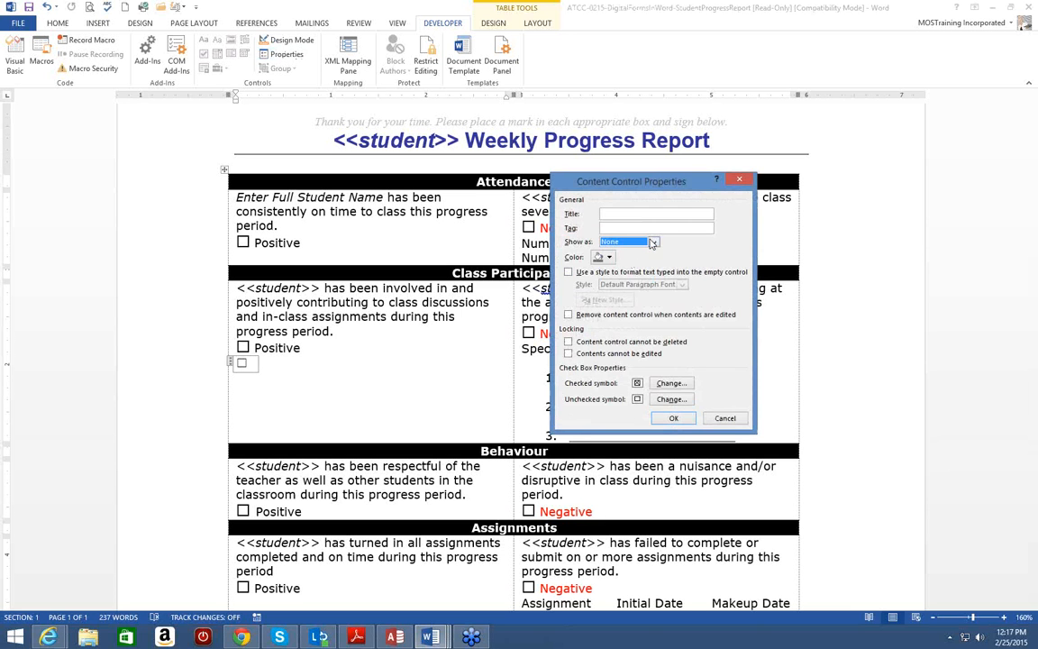
pyautogui.click(655, 243)
pyautogui.click(622, 251)
pyautogui.click(609, 259)
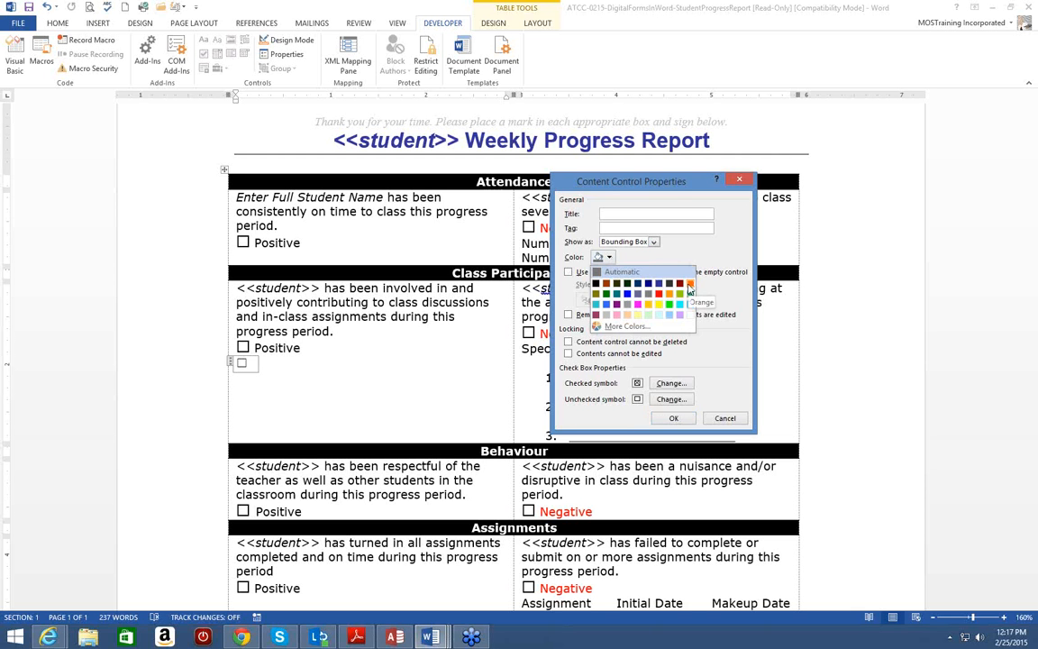
pyautogui.click(689, 285)
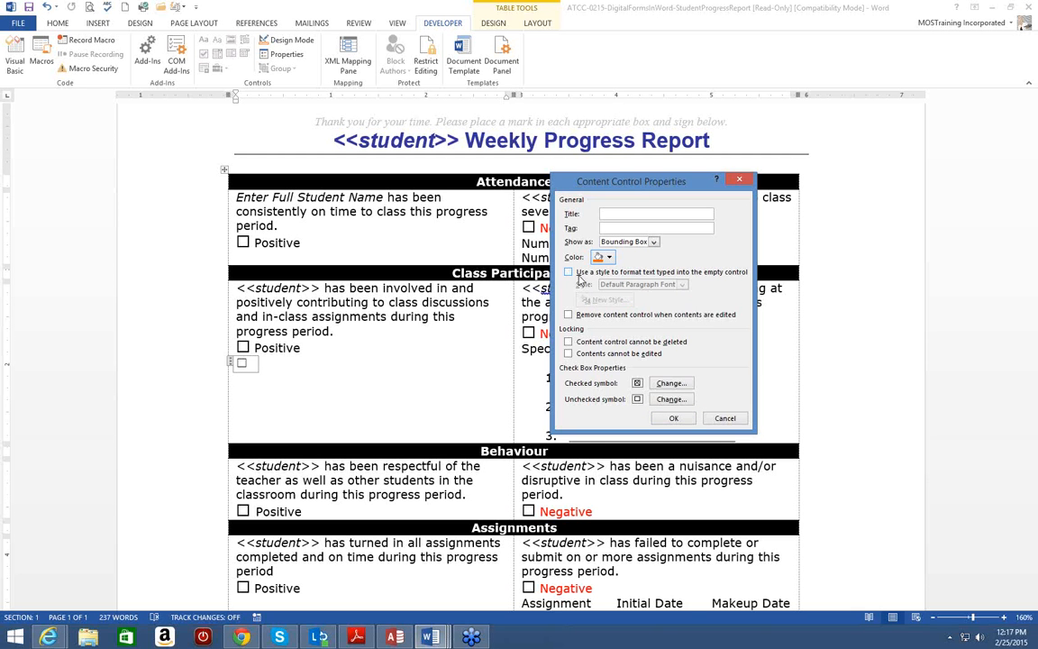
# - Format the check box control's contents with the Heading 1 style and apply the properties
pyautogui.click(569, 273)
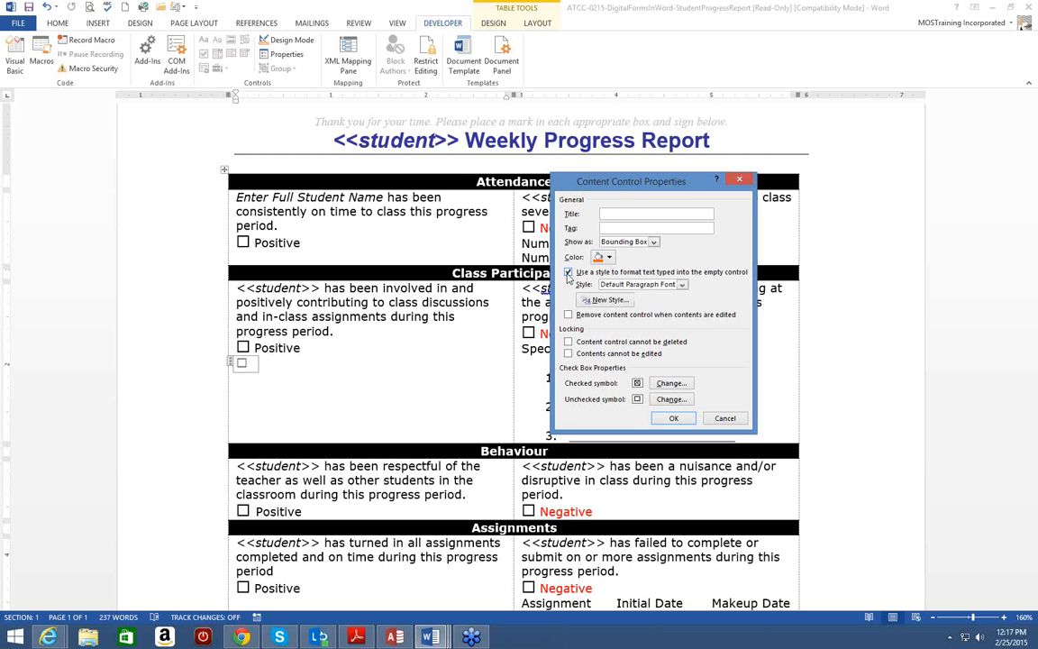
pyautogui.click(683, 285)
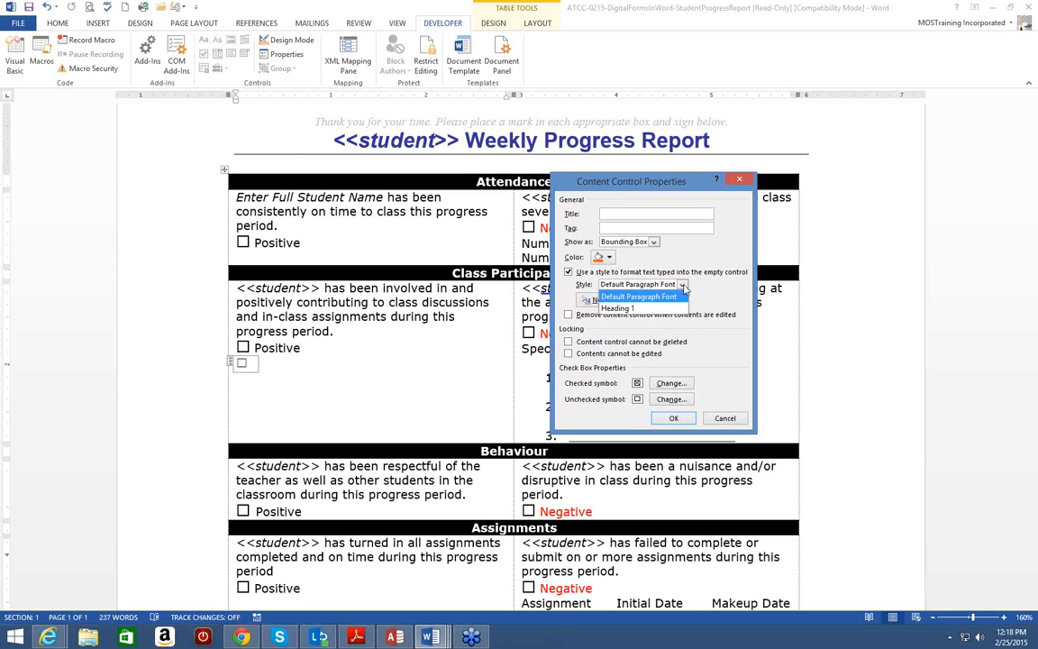
pyautogui.click(618, 308)
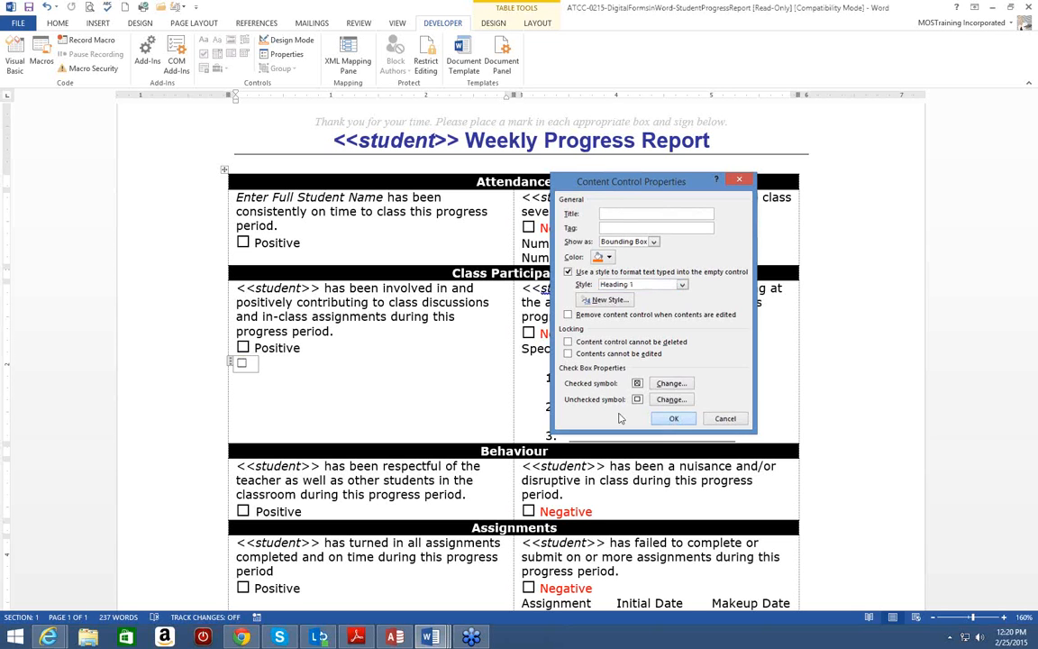
pyautogui.click(673, 421)
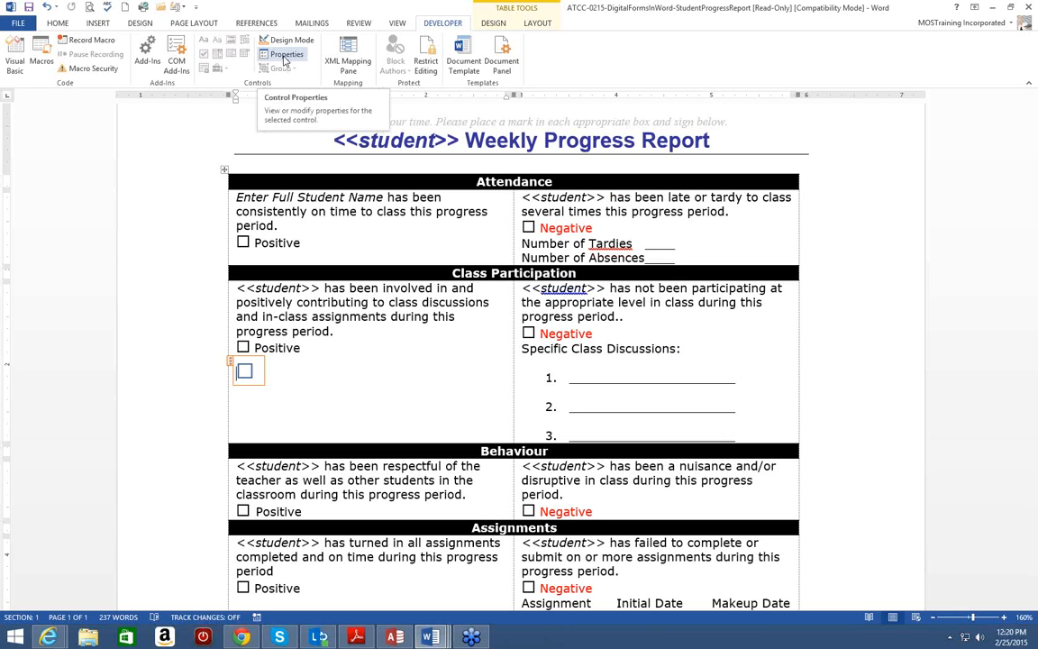
# - Change the check box control's Show as setting to None in its properties
pyautogui.click(286, 57)
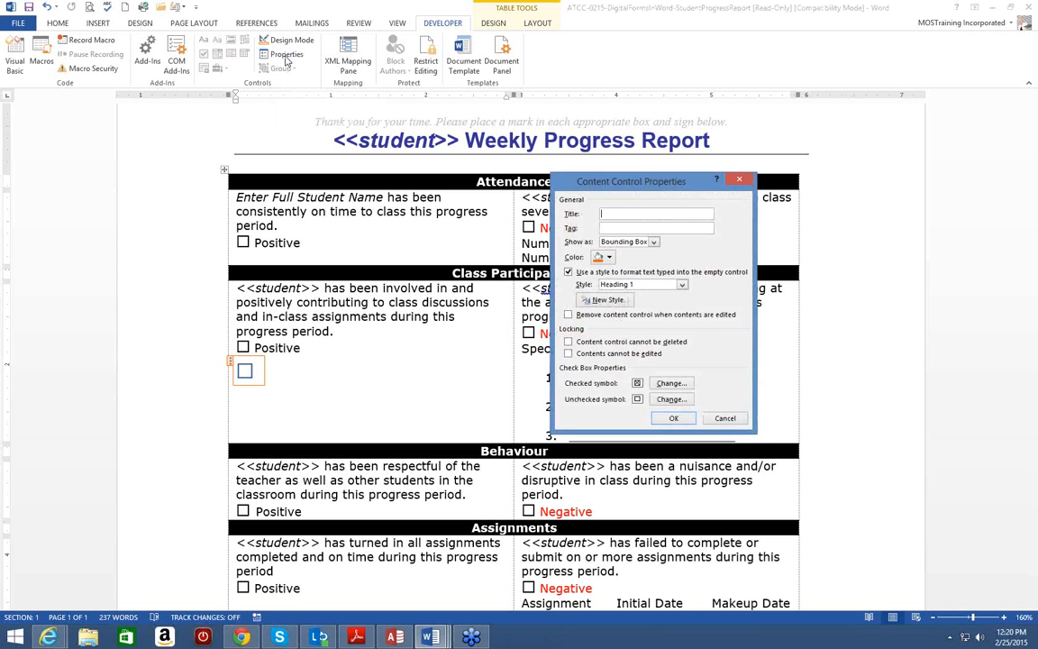
pyautogui.click(654, 243)
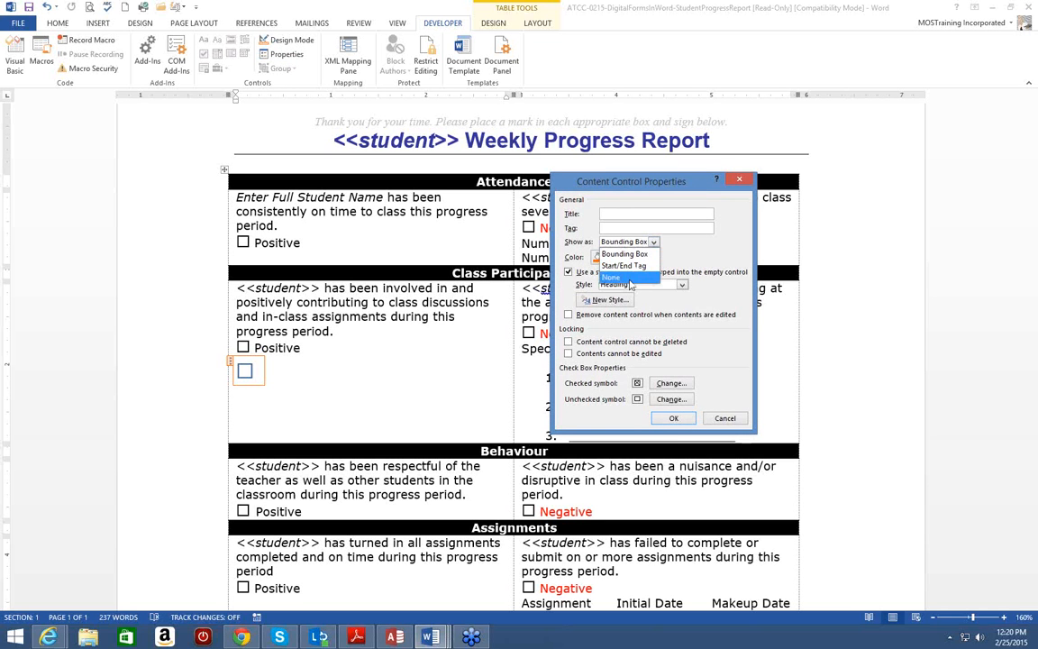
pyautogui.click(630, 280)
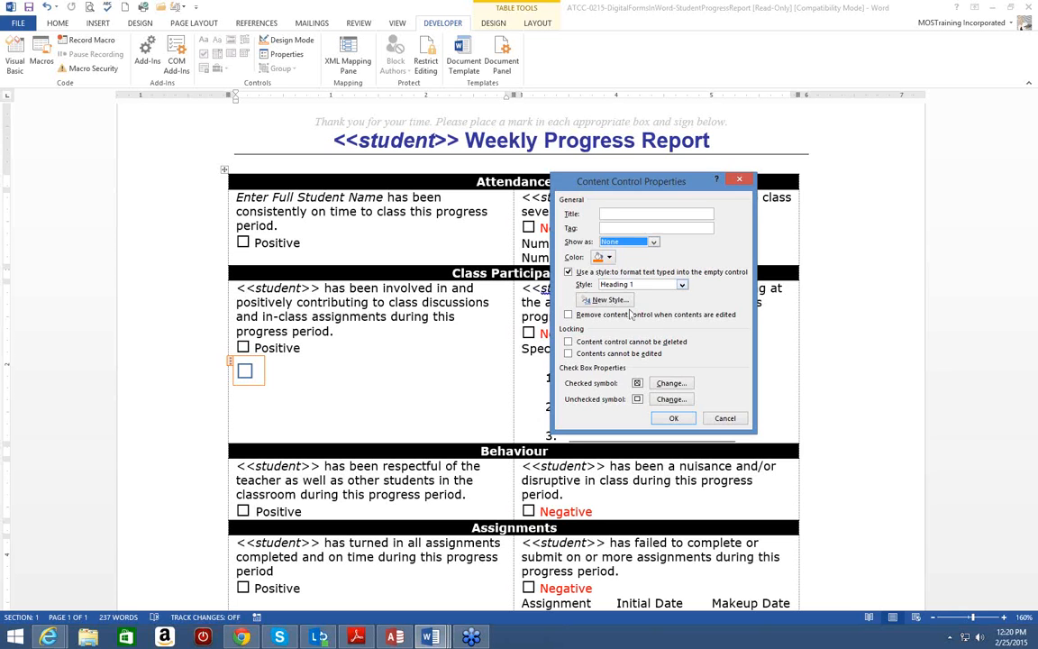
pyautogui.click(674, 418)
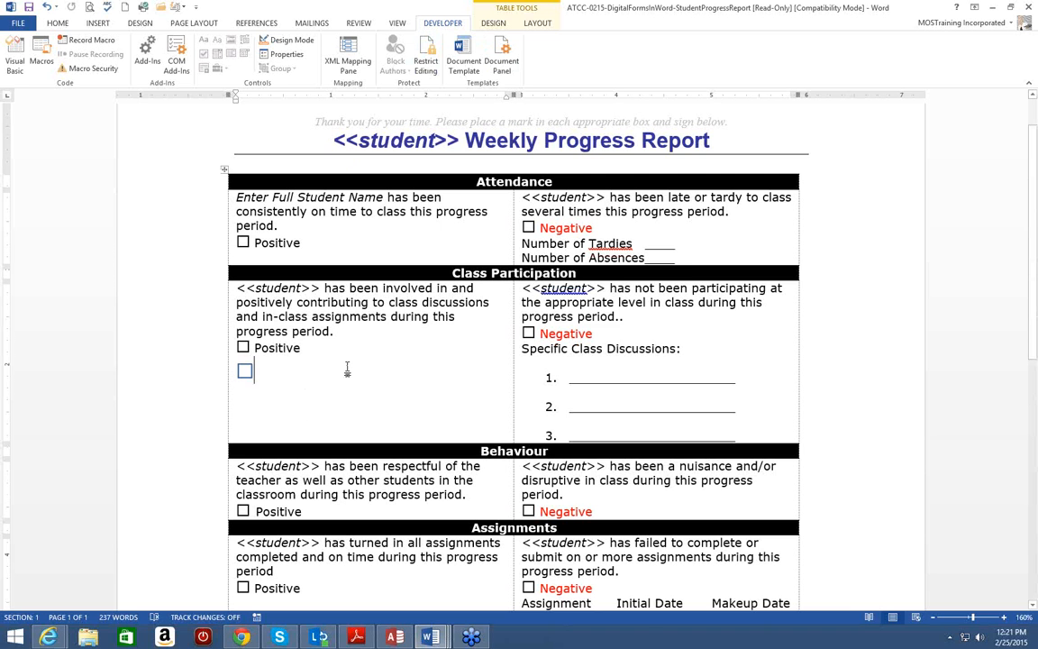
# - Look through the progress report's sections from Attendance down to the signature lines
pyautogui.scroll(-2, 596, 278)
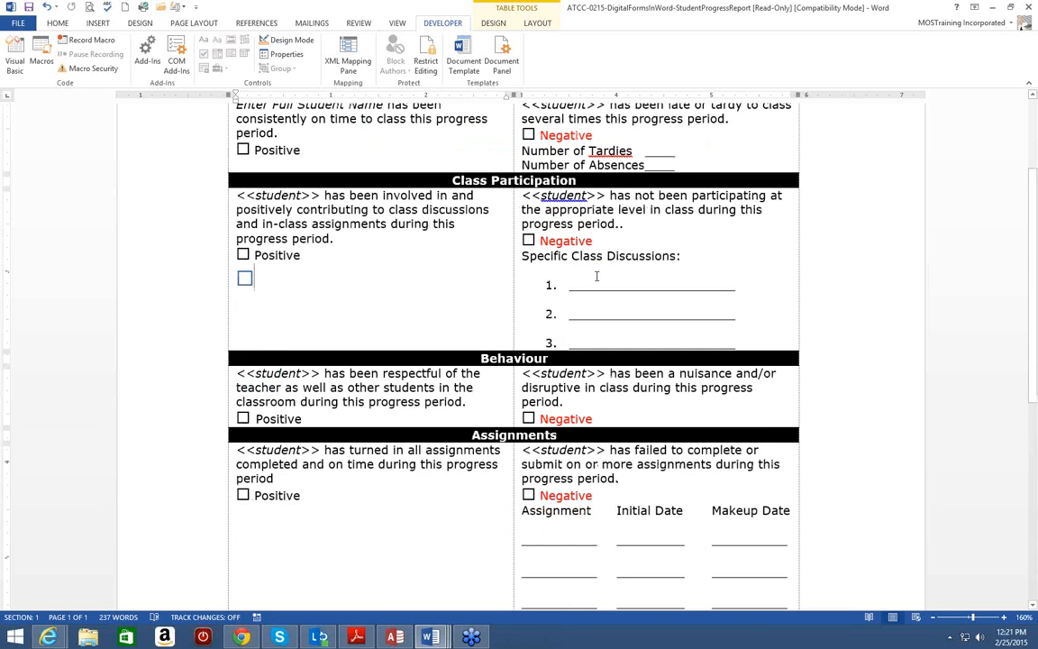
pyautogui.click(596, 277)
pyautogui.scroll(1, 596, 327)
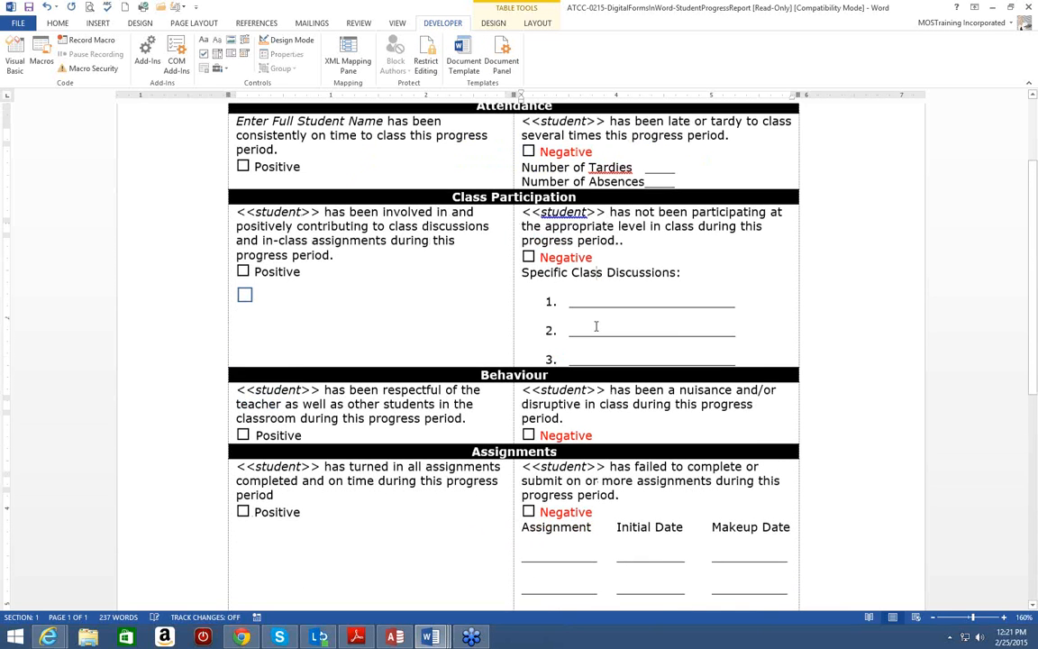
pyautogui.scroll(1, 596, 326)
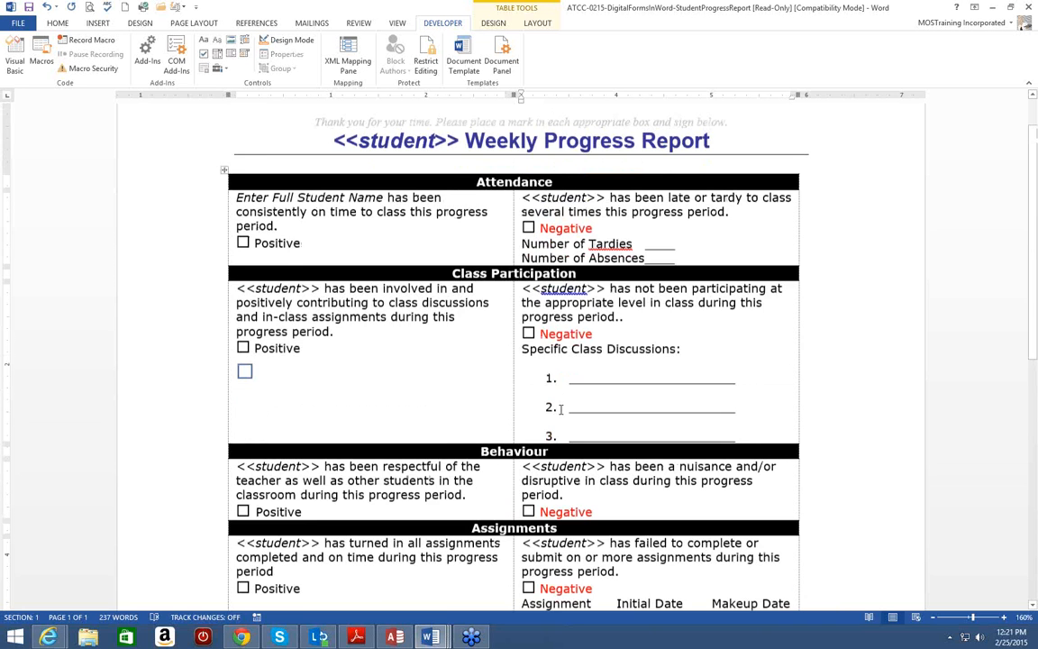
pyautogui.scroll(-3, 561, 410)
pyautogui.scroll(-3, 350, 369)
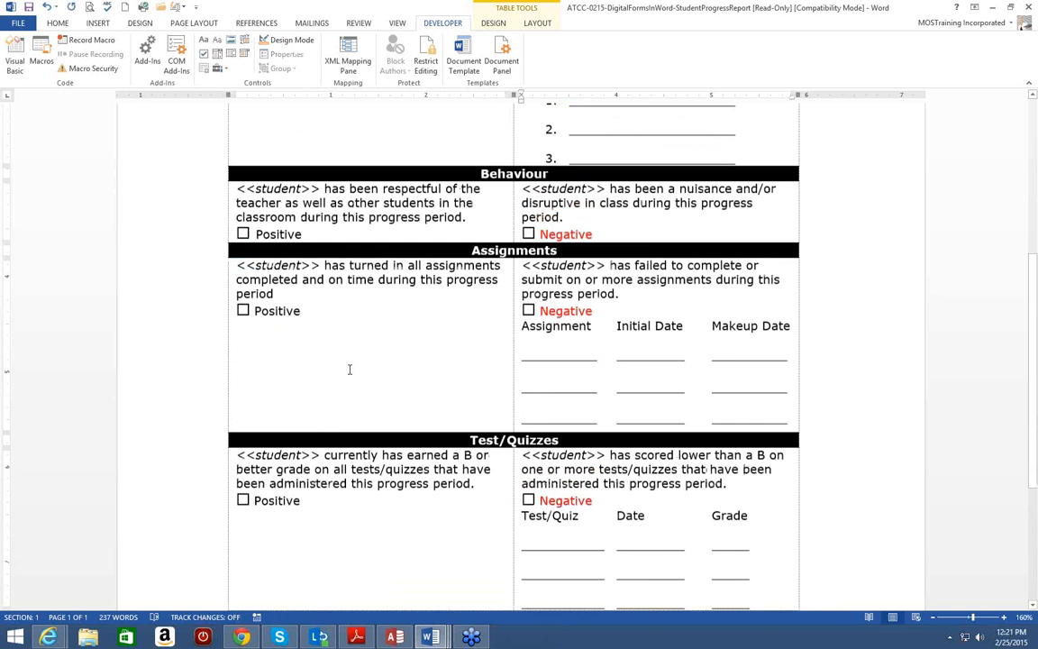
pyautogui.scroll(-3, 351, 369)
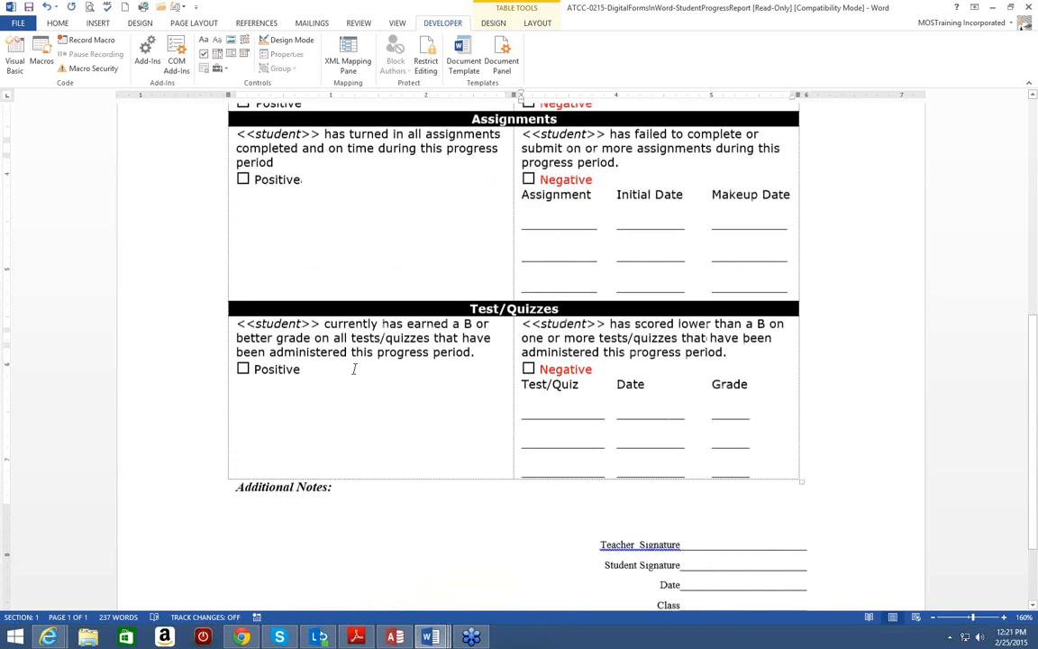
pyautogui.scroll(4, 355, 369)
# - Switch to the open document "MOSTSocial Proposal for Social Media Services"
pyautogui.click(433, 638)
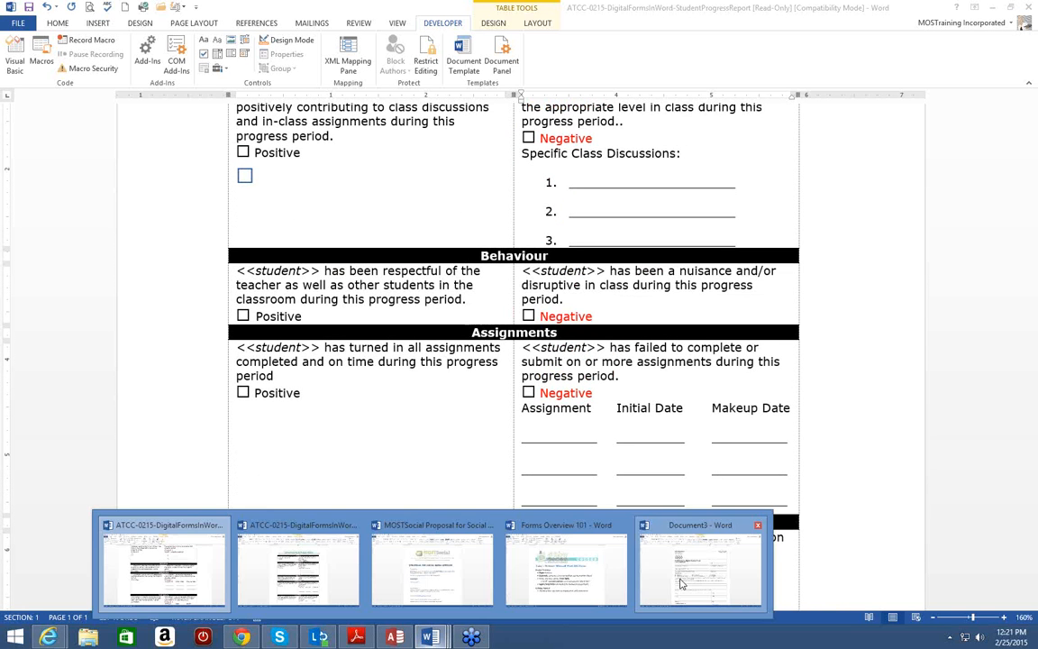
pyautogui.moveTo(683, 586)
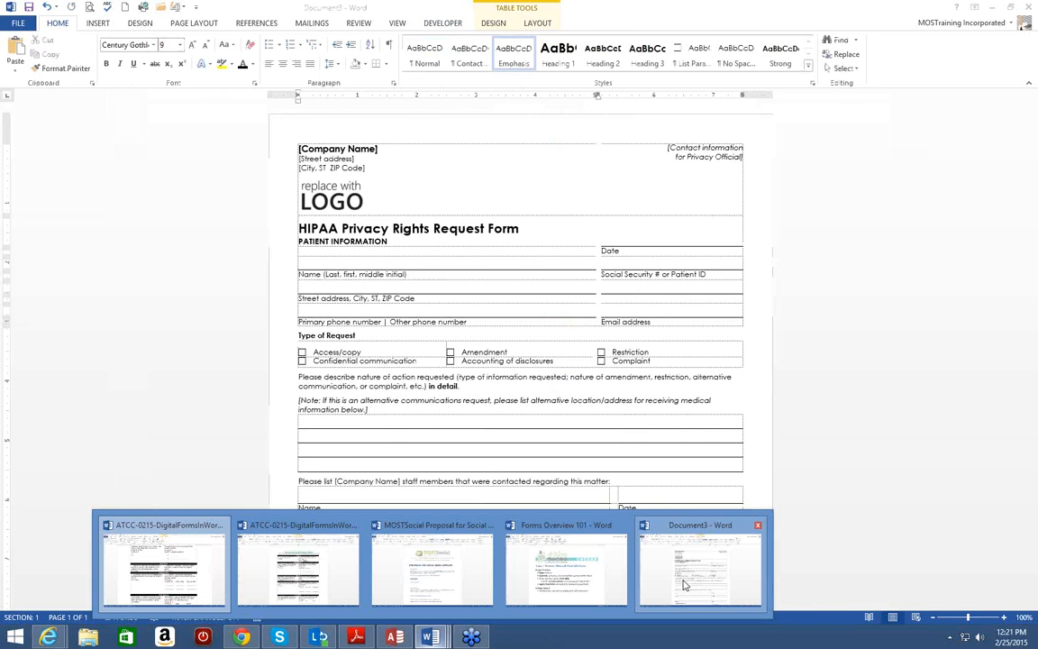
pyautogui.moveTo(532, 579)
pyautogui.click(433, 568)
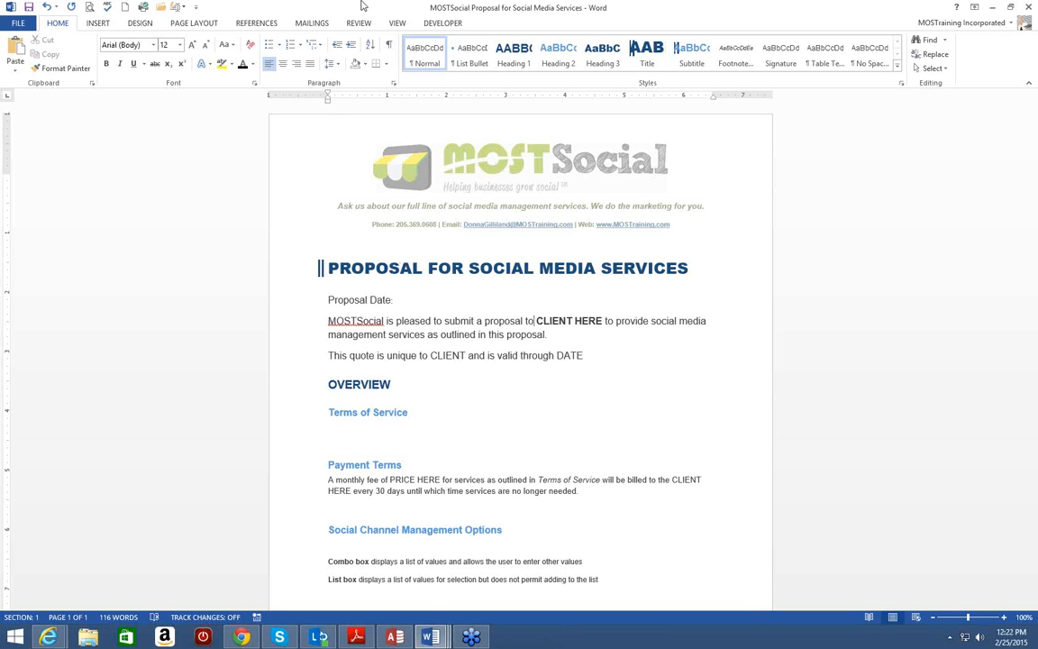
# - Insert a date picker content control after "Proposal Date:" and view it briefly in Design Mode
pyautogui.click(416, 300)
pyautogui.click(444, 24)
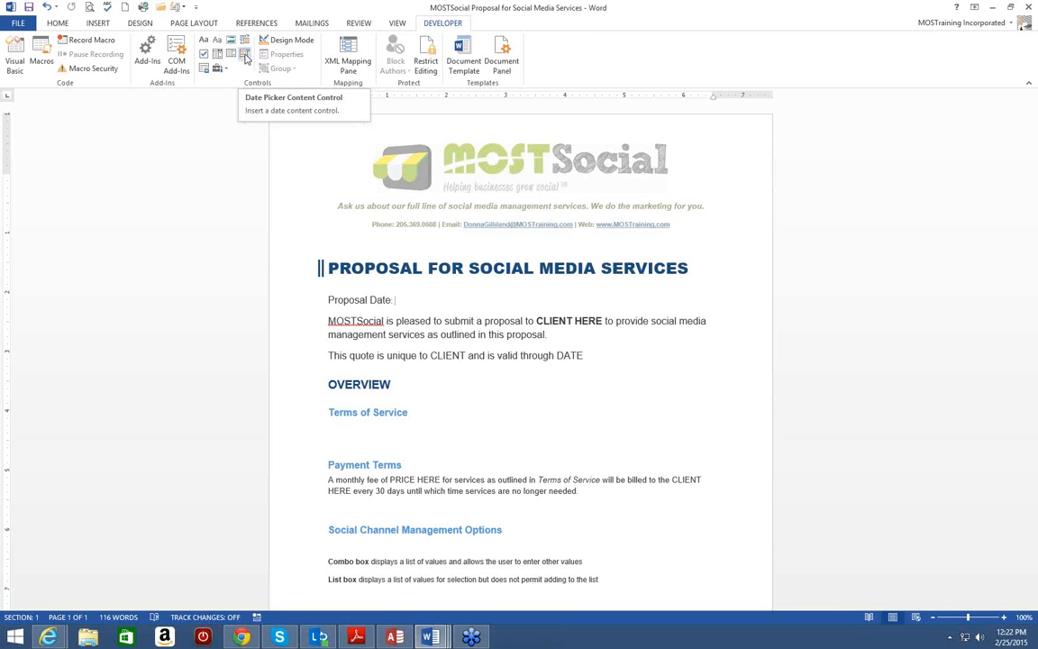
pyautogui.click(245, 56)
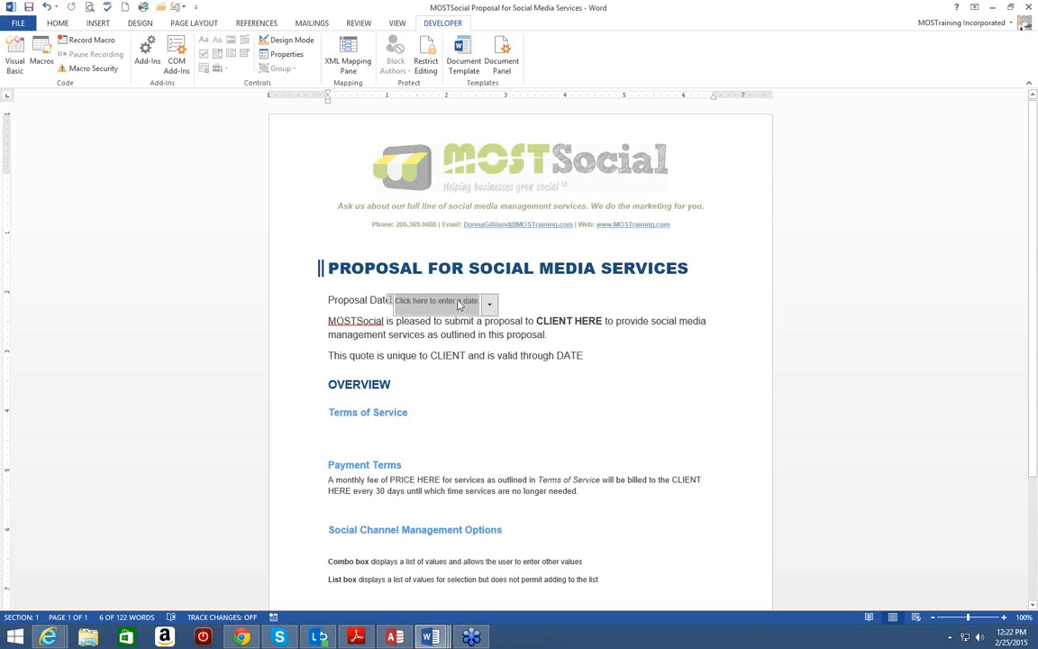
pyautogui.click(291, 40)
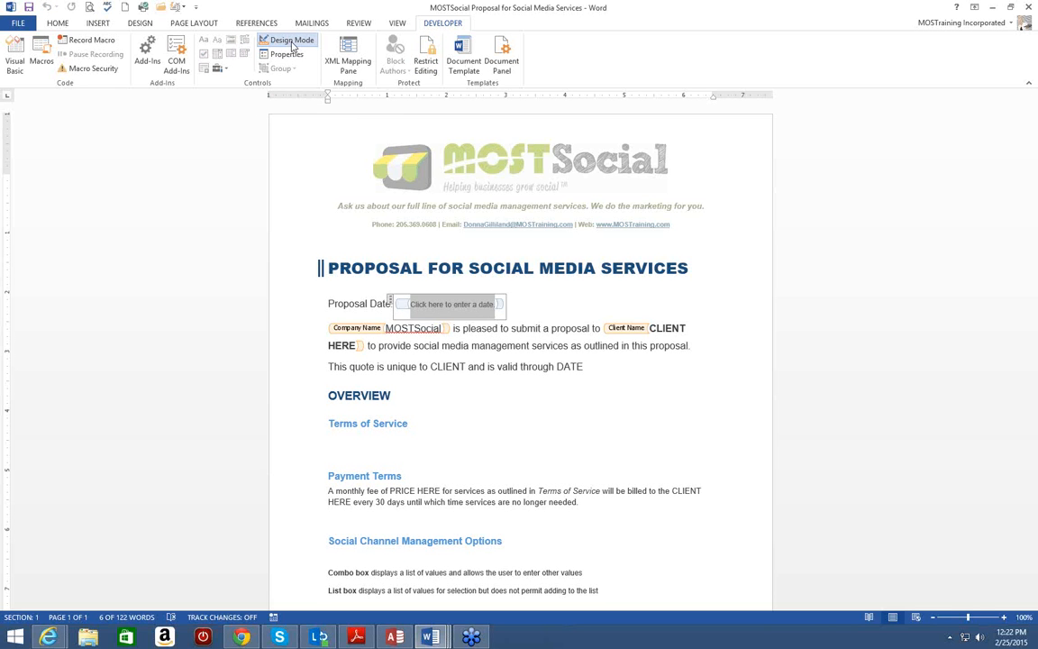
pyautogui.click(291, 40)
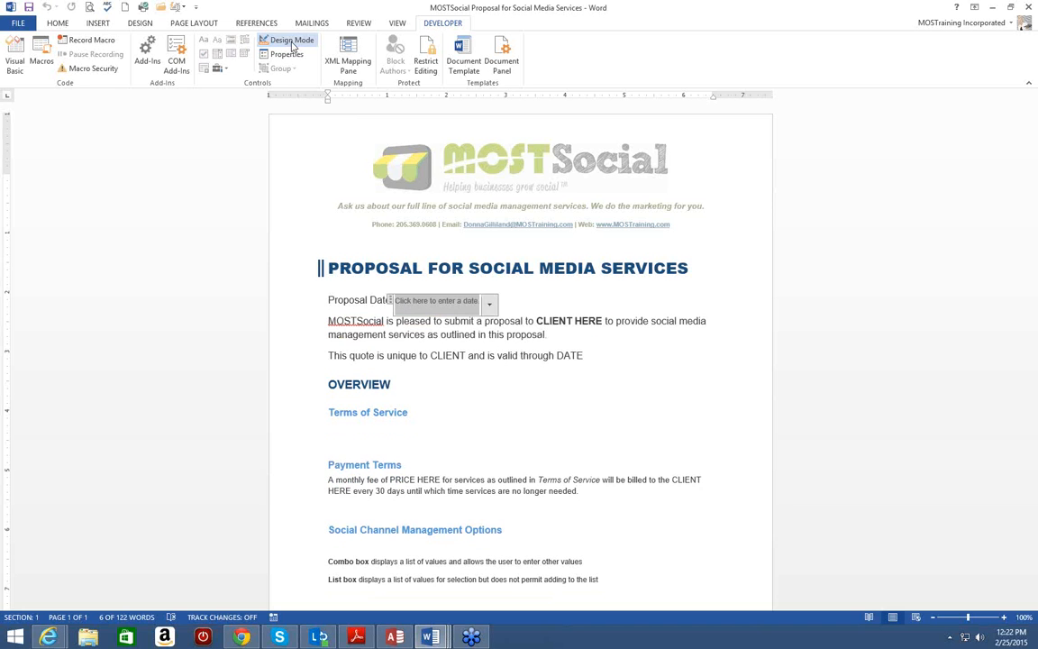
# - Pick February 25, 2015 in the proposal's date picker and leave the control
pyautogui.click(490, 306)
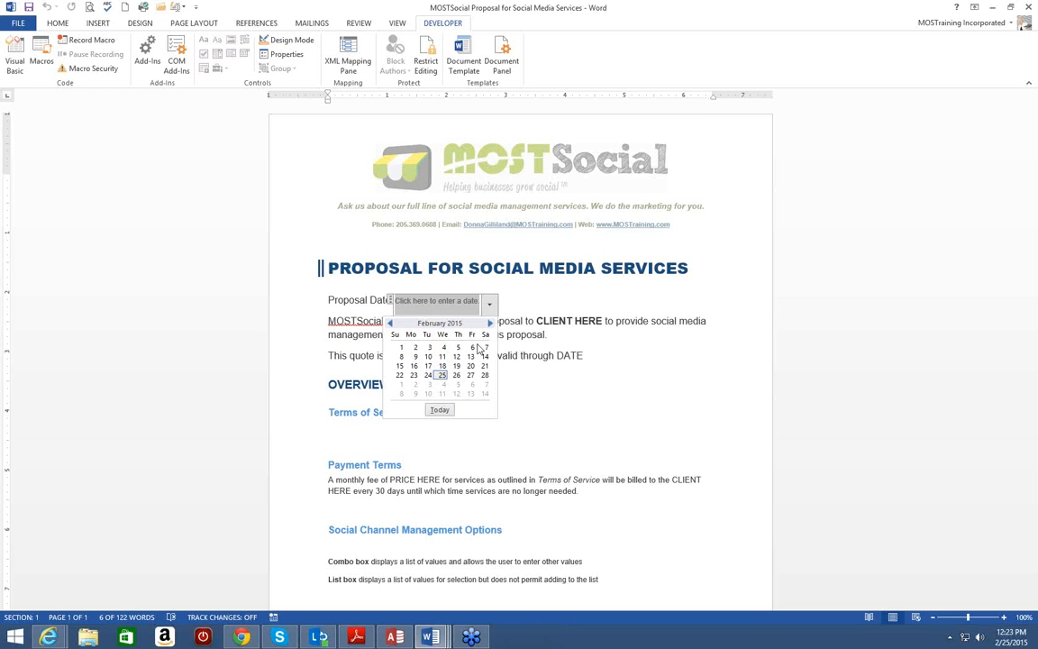
pyautogui.click(442, 375)
pyautogui.click(535, 308)
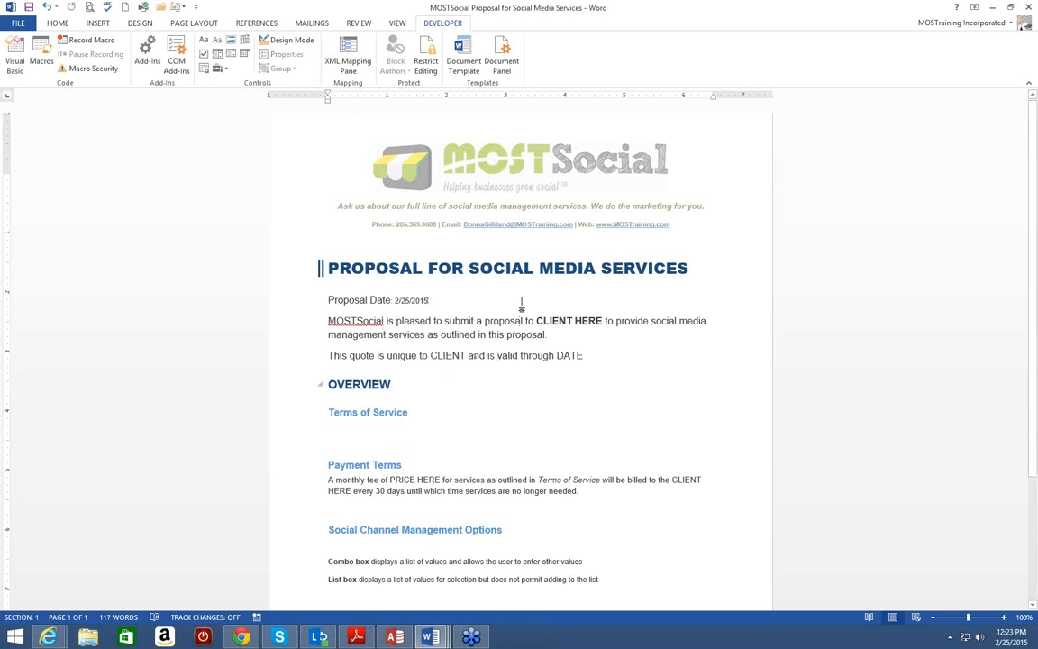
# - Title the date picker control "Proposal Date" in its properties, keeping the English (United States) locale
pyautogui.click(408, 304)
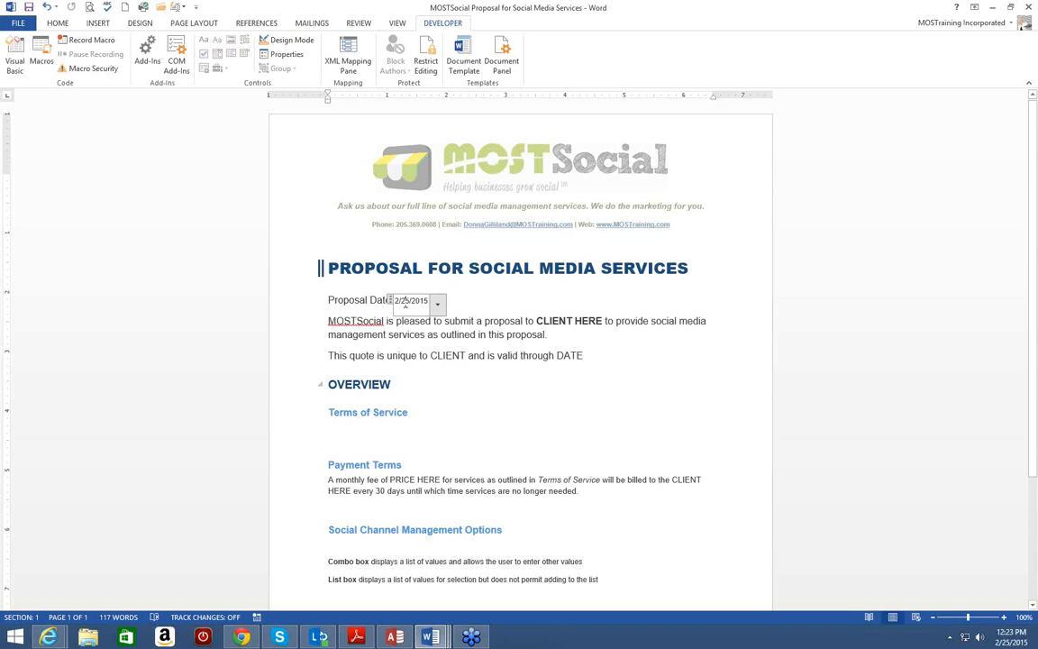
pyautogui.click(290, 60)
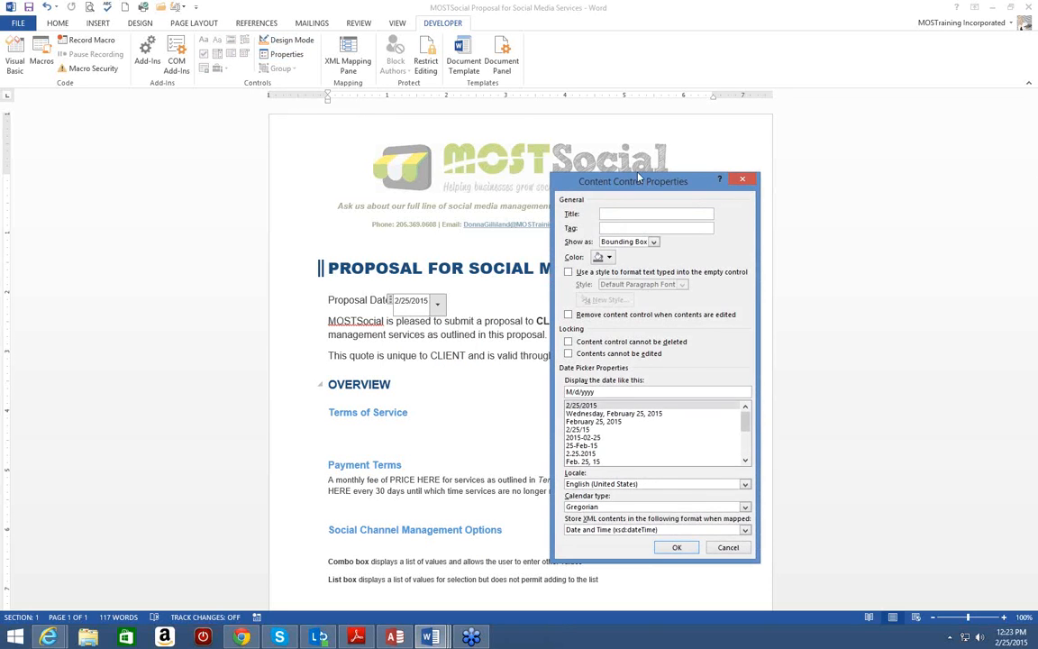
pyautogui.moveTo(640, 171); pyautogui.dragTo(624, 130)
pyautogui.click(608, 175)
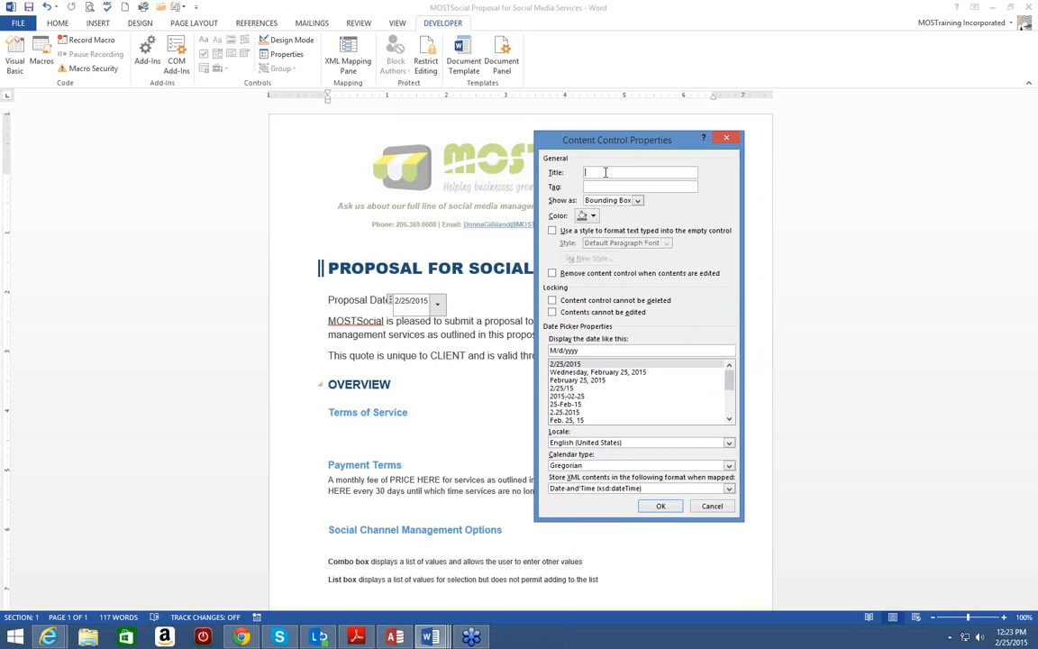
pyautogui.write('Proposal Date')
pyautogui.click(729, 443)
pyautogui.click(621, 454)
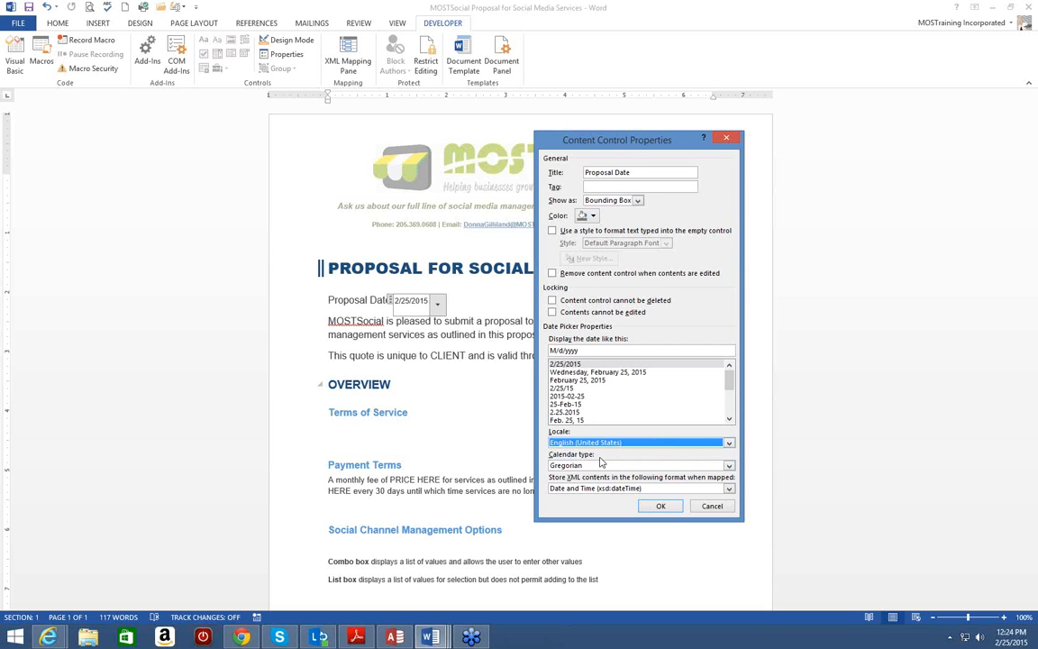
pyautogui.click(662, 507)
pyautogui.click(644, 352)
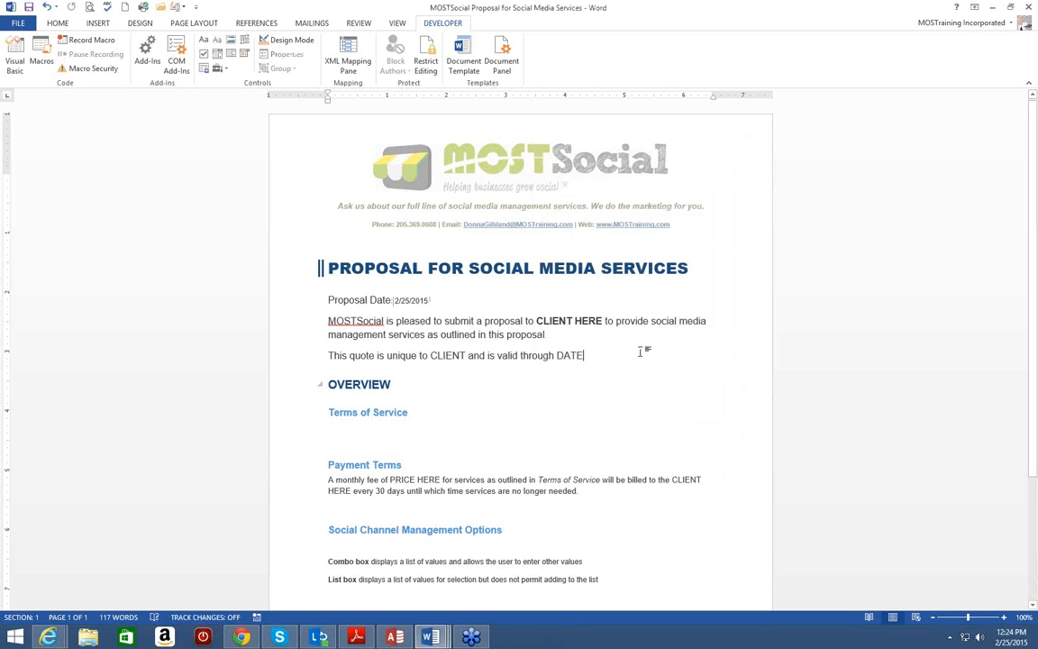
# - Replace the "CLIENT HERE" control in the proposal's opening sentence with a new rich text content control
pyautogui.click(553, 320)
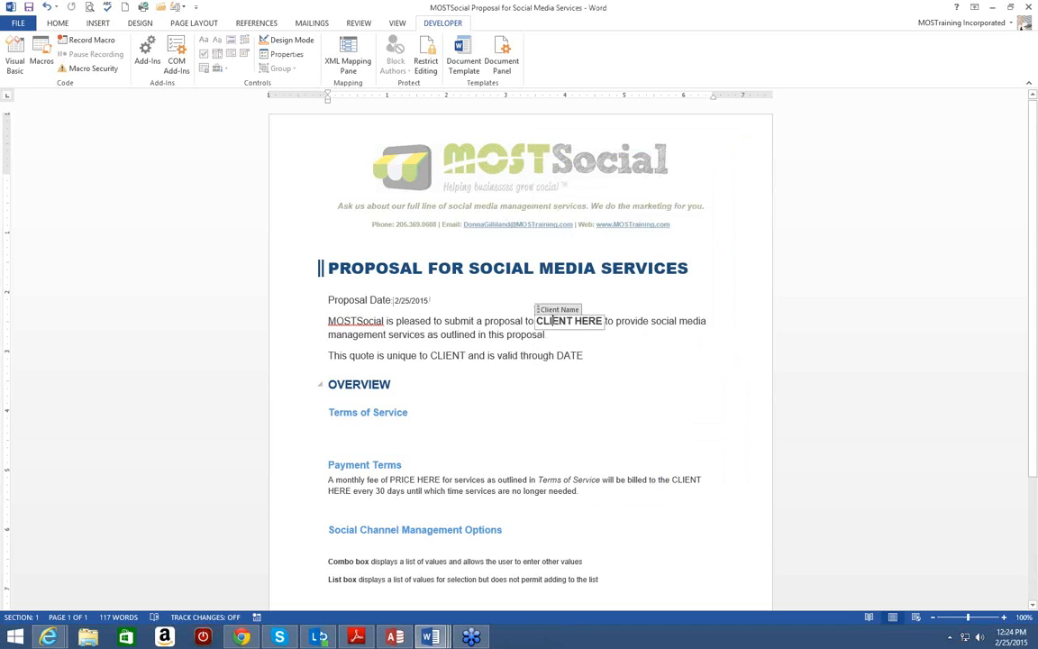
pyautogui.click(552, 311)
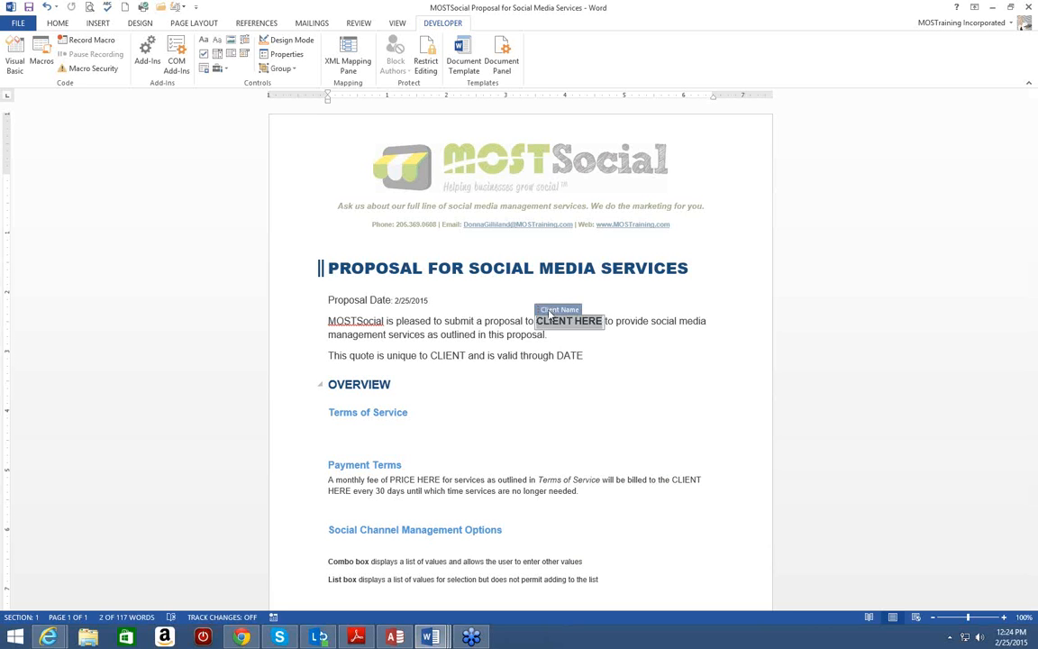
pyautogui.press('Delete')
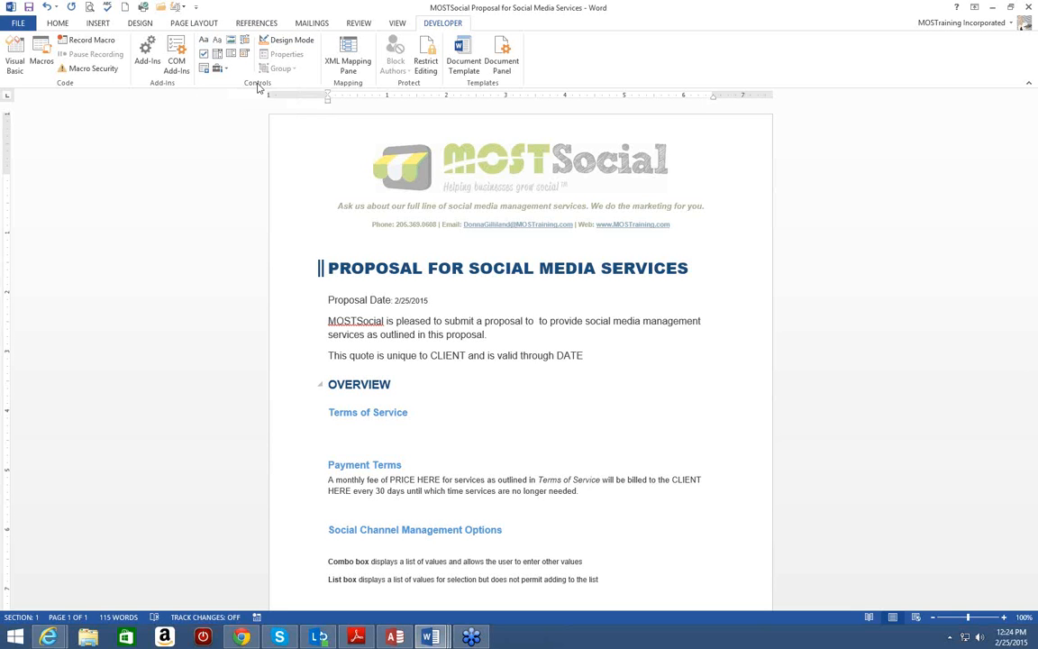
pyautogui.click(205, 43)
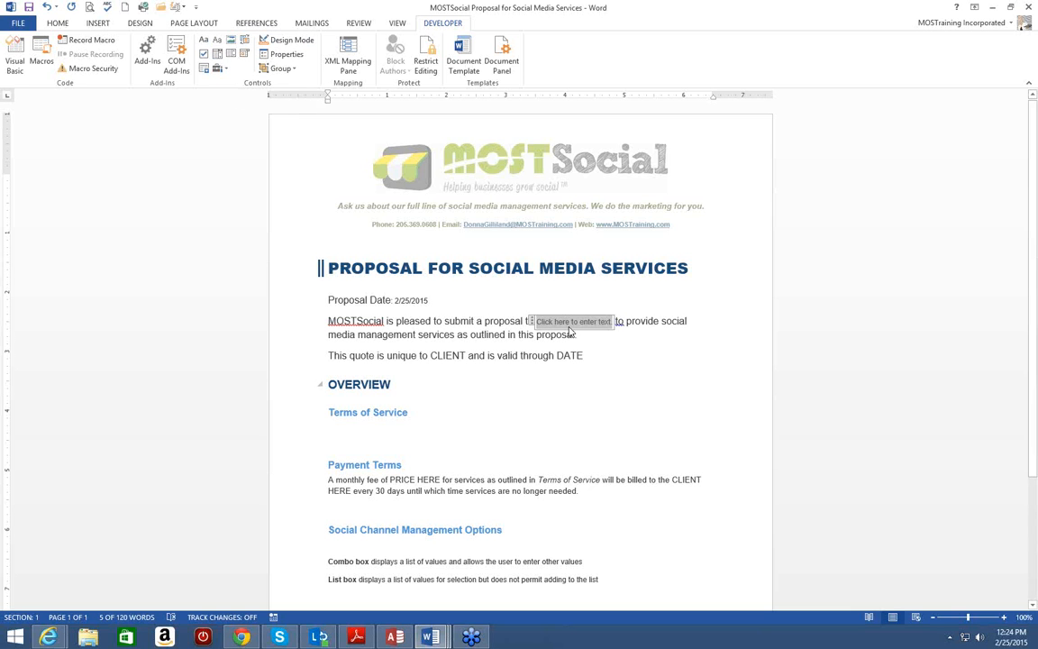
# - Change the new text control's placeholder to "Client Name Here" in Design Mode and return to the normal view
pyautogui.click(284, 41)
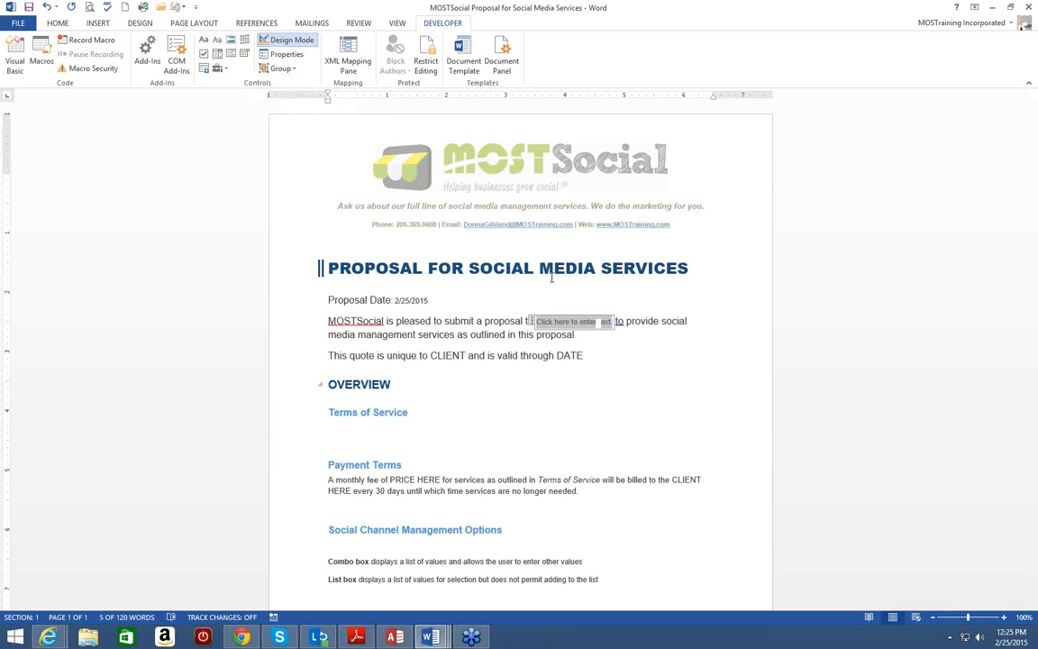
pyautogui.click(618, 330)
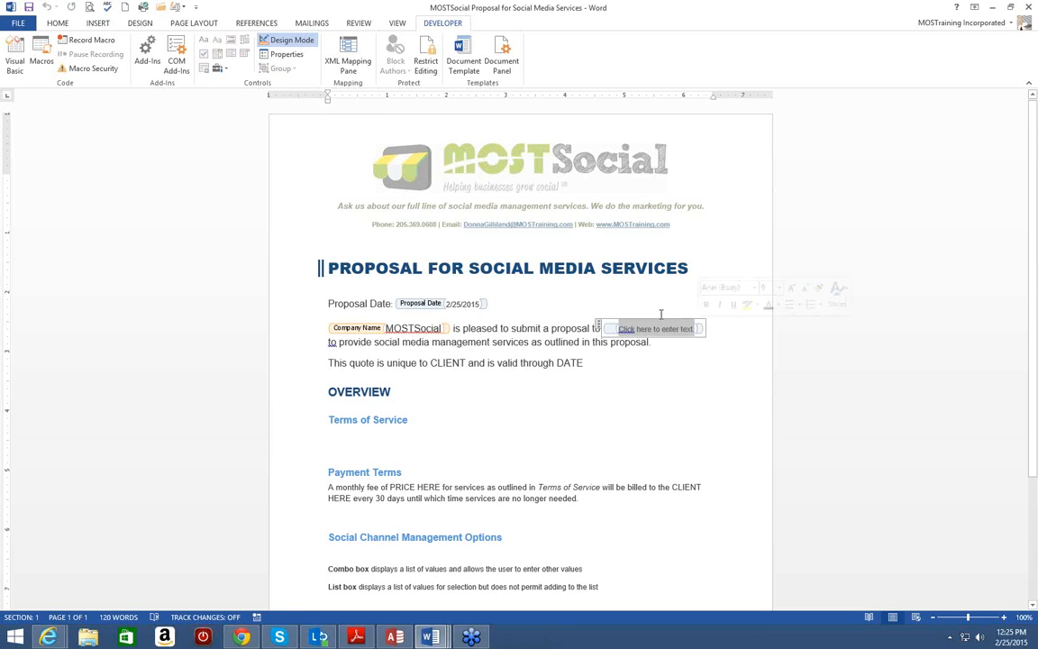
pyautogui.write('c')
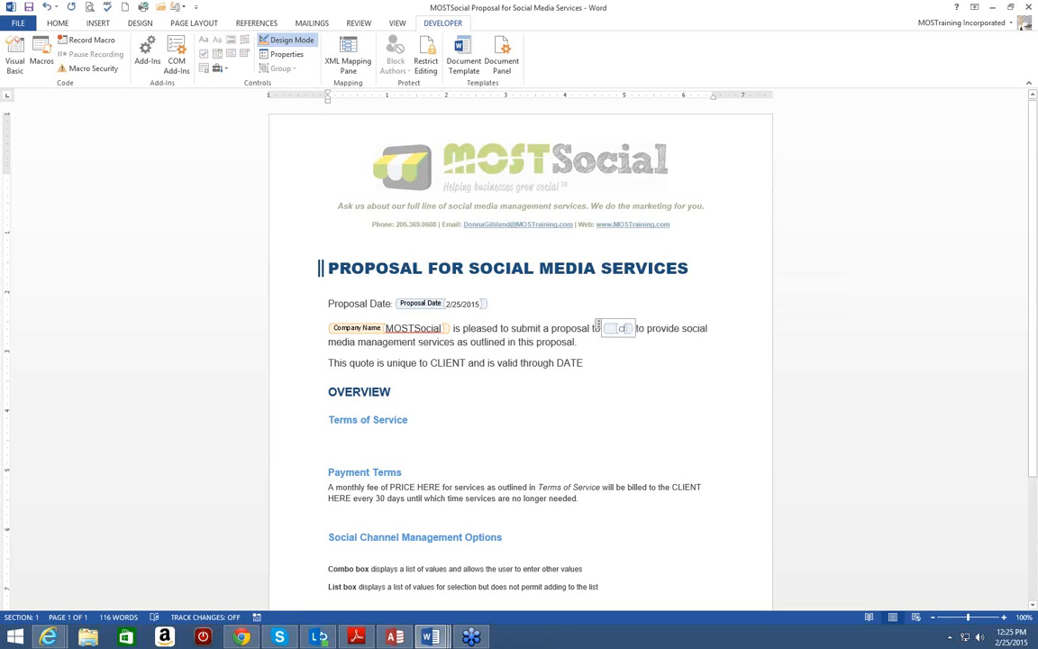
pyautogui.write('lient Name Here')
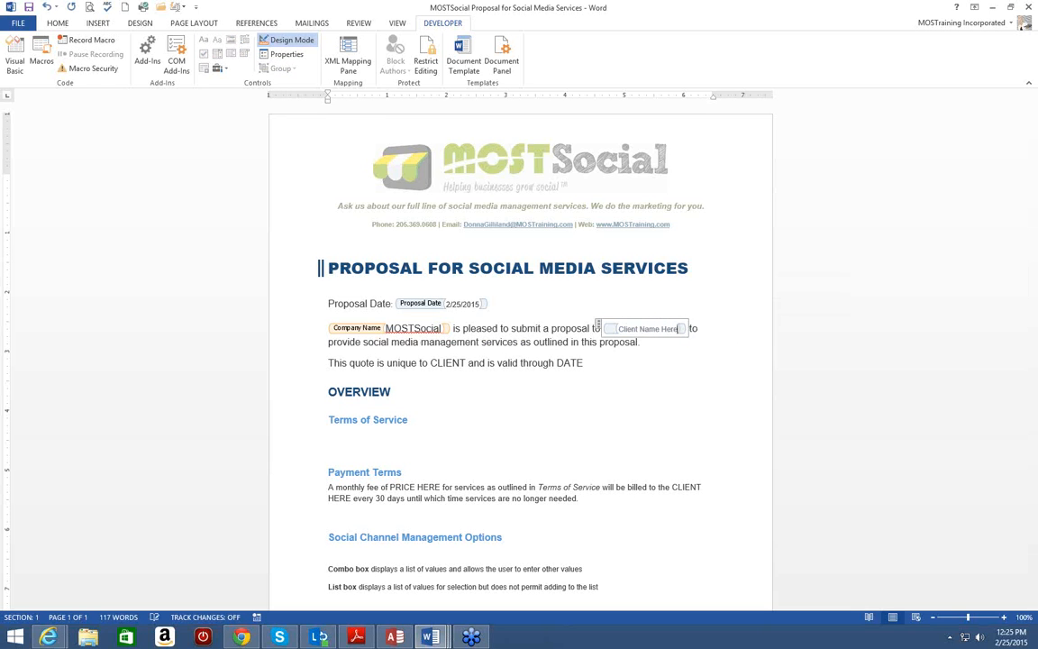
pyautogui.click(288, 41)
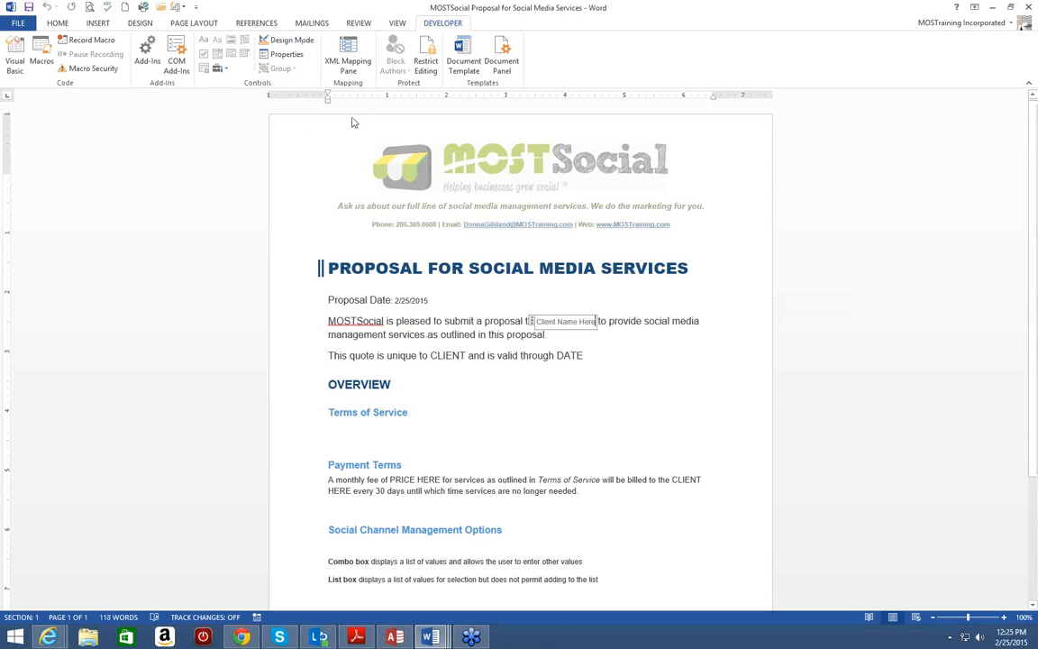
# - Lock the client name control in its properties so that the content control cannot be deleted
pyautogui.click(281, 55)
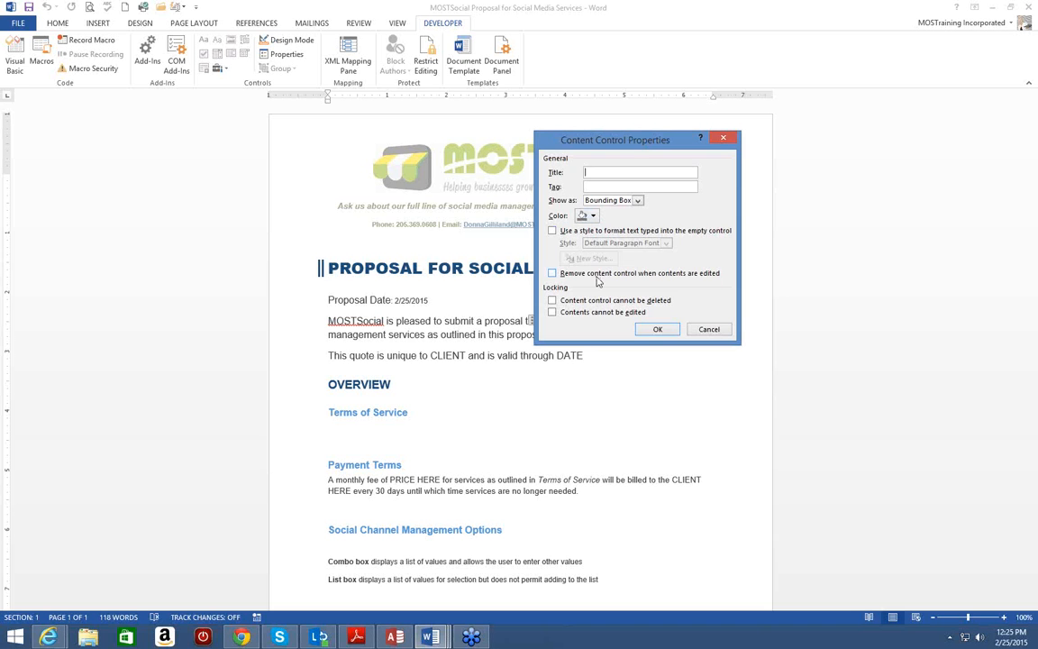
pyautogui.click(552, 301)
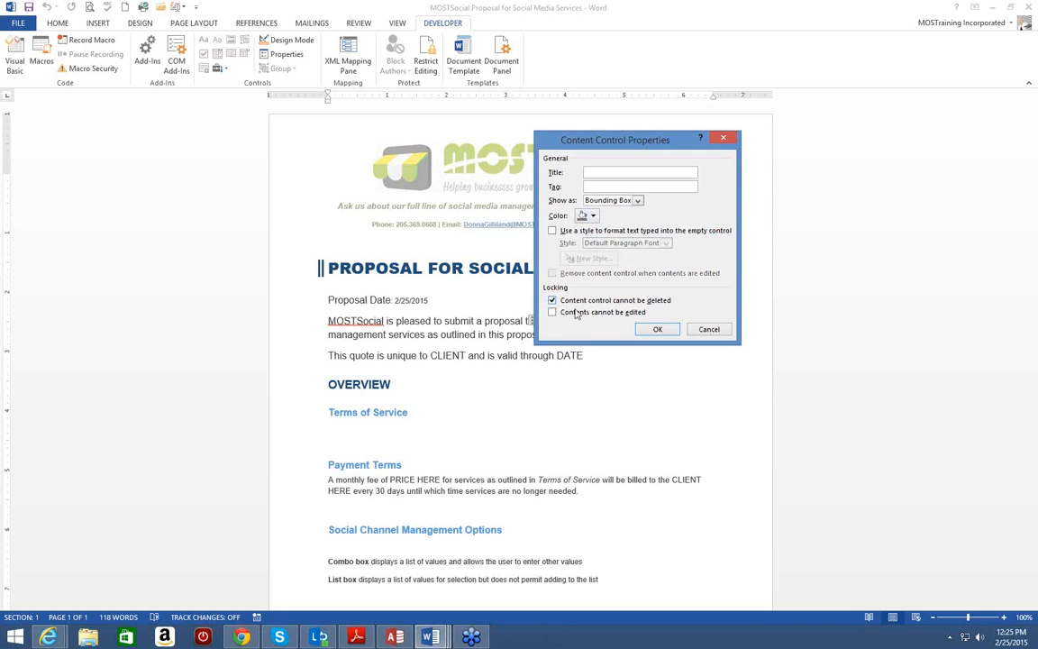
pyautogui.click(657, 330)
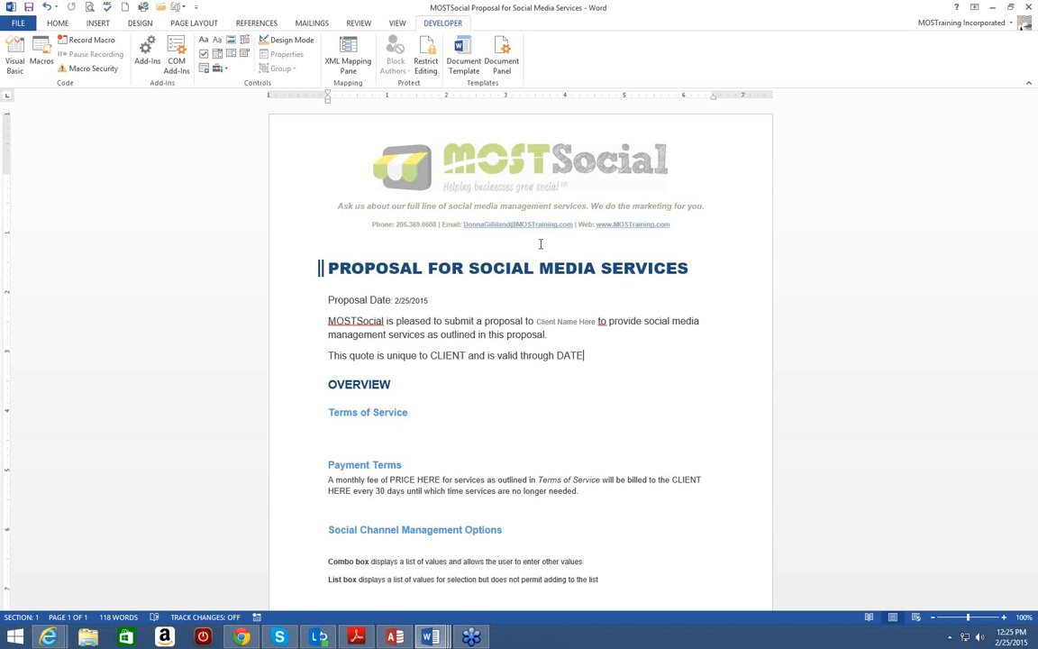
# - Review the proposal's remaining placeholder text and examine the saved Quick Parts with the Payment Terms paragraph selected
pyautogui.doubleClick(444, 356)
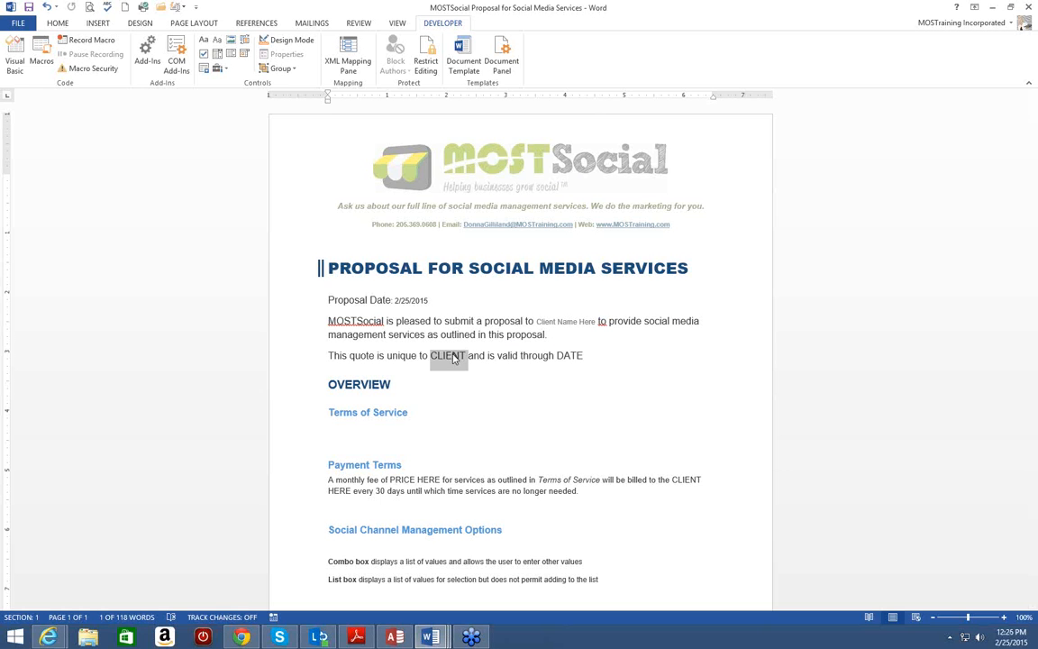
pyautogui.click(571, 356)
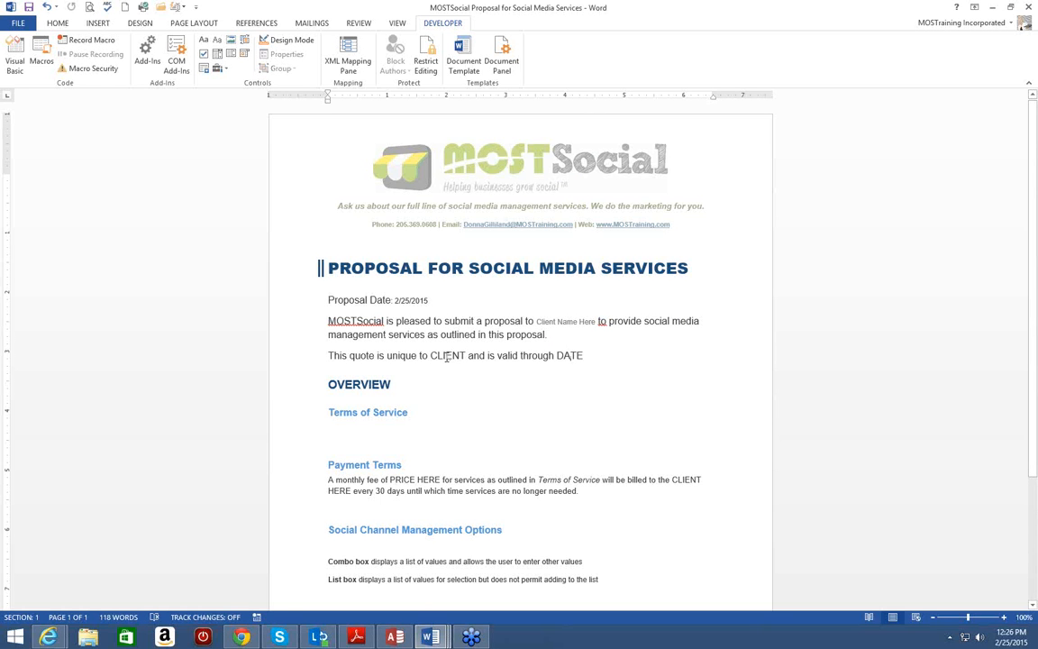
pyautogui.scroll(-2, 446, 357)
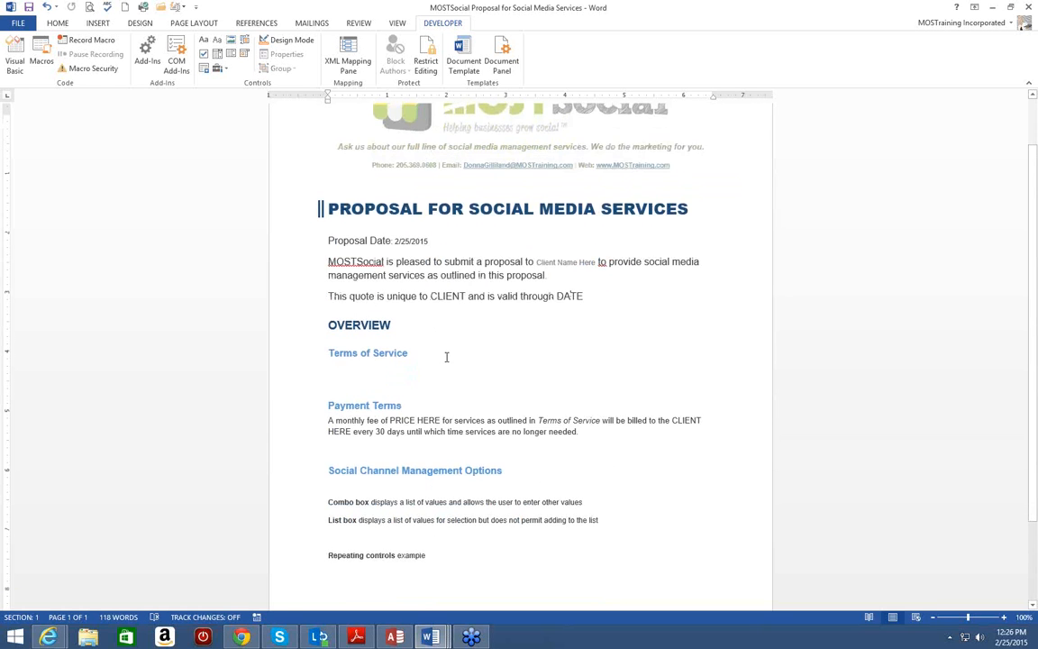
pyautogui.scroll(-2, 443, 356)
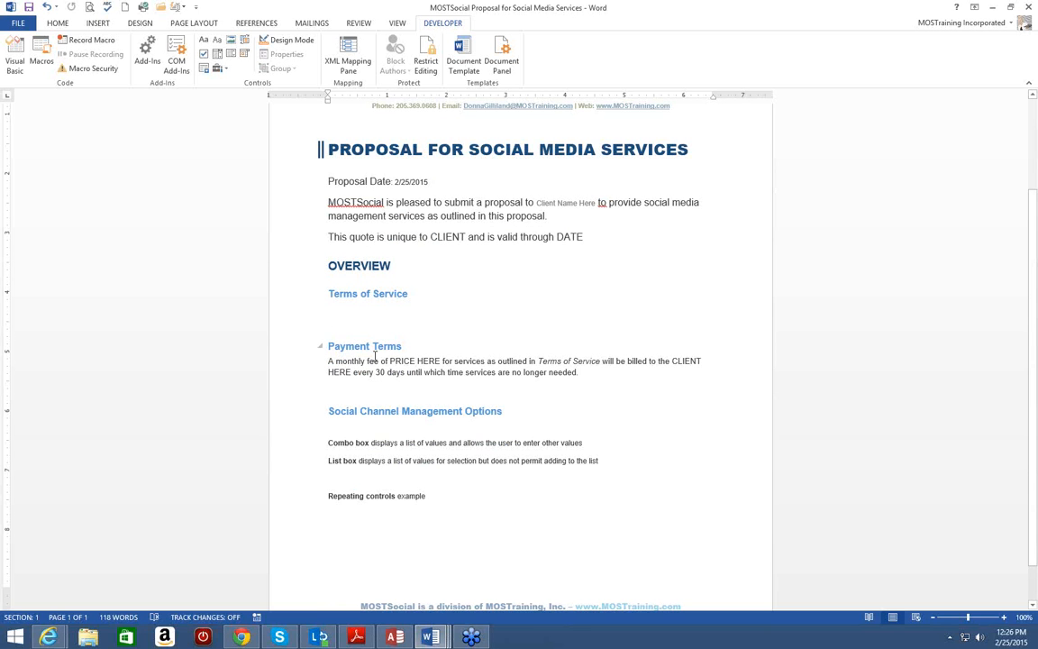
pyautogui.moveTo(328, 360); pyautogui.dragTo(621, 376)
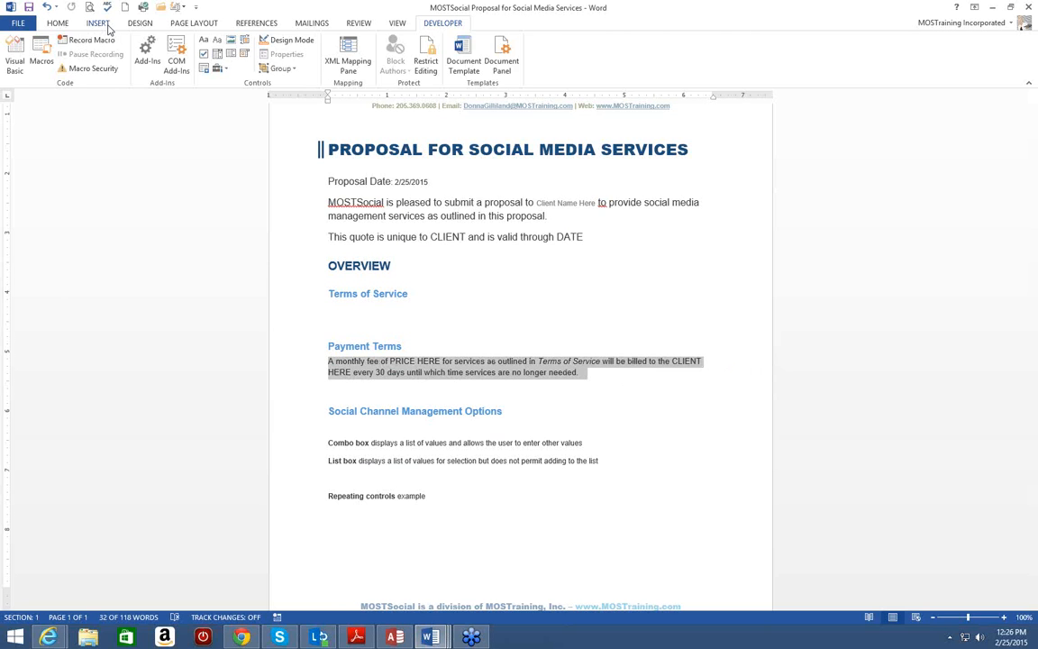
pyautogui.click(99, 23)
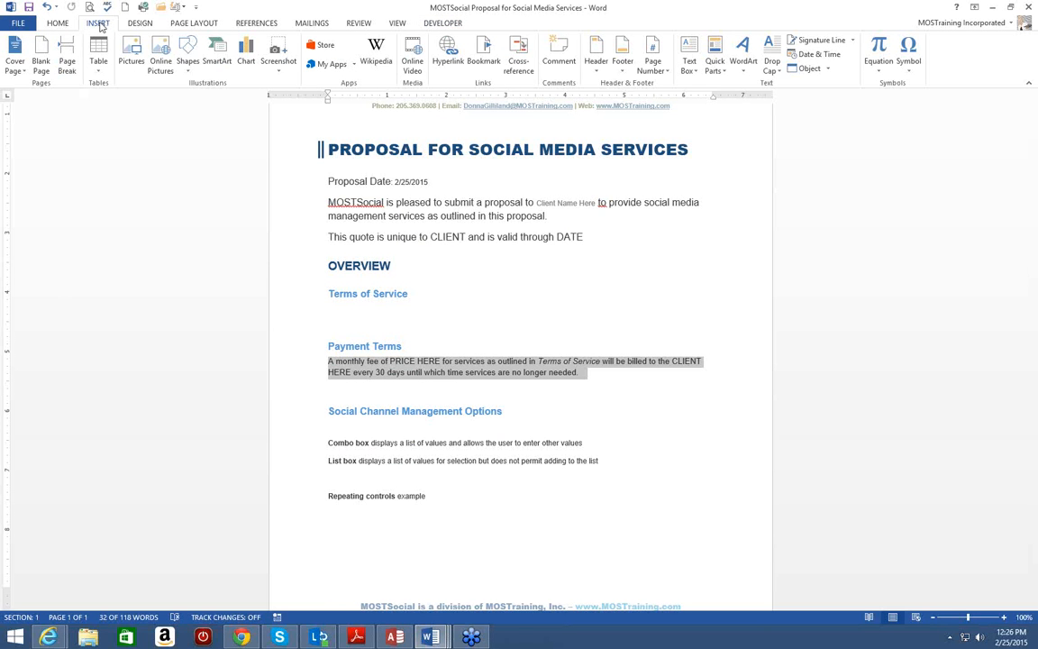
pyautogui.click(722, 72)
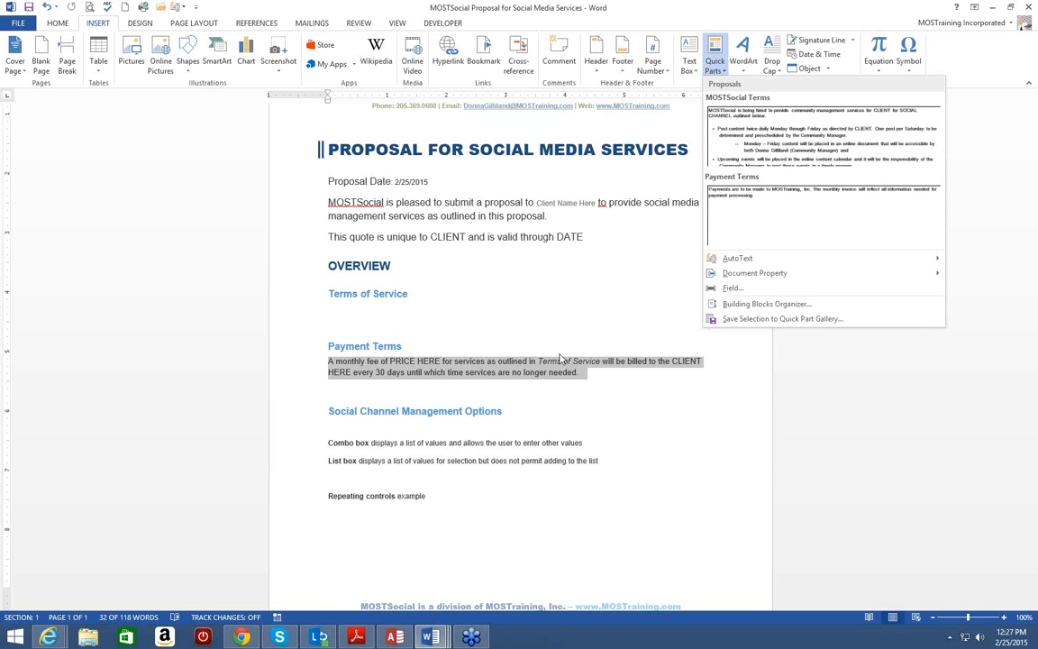
pyautogui.click(495, 316)
# - Insert a building block gallery content control on the empty line under "Terms of Service"
pyautogui.click(353, 311)
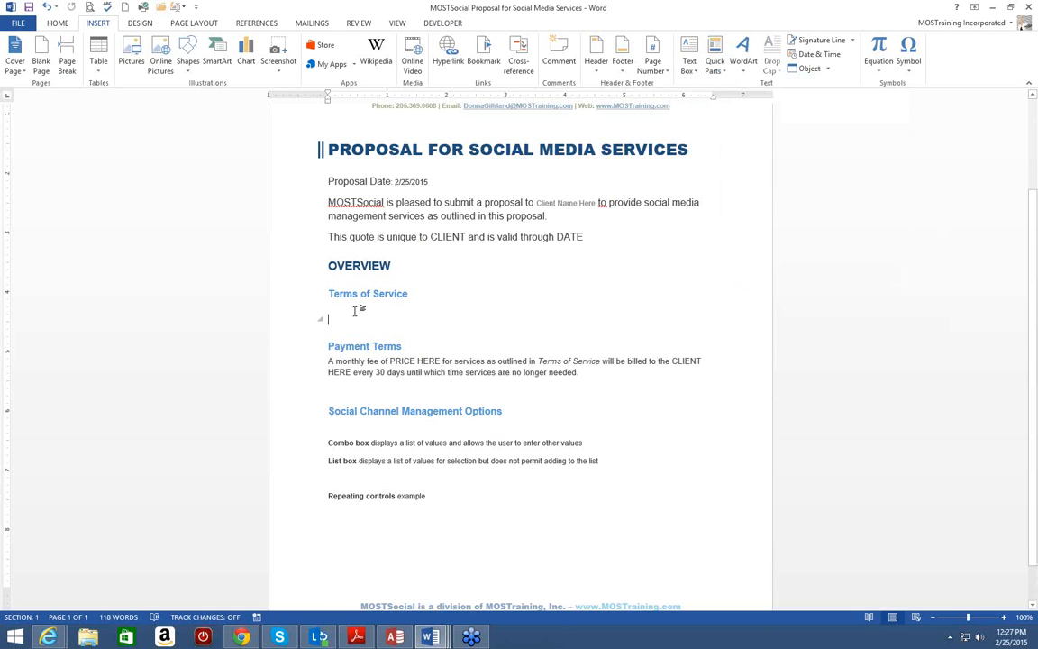
pyautogui.click(451, 24)
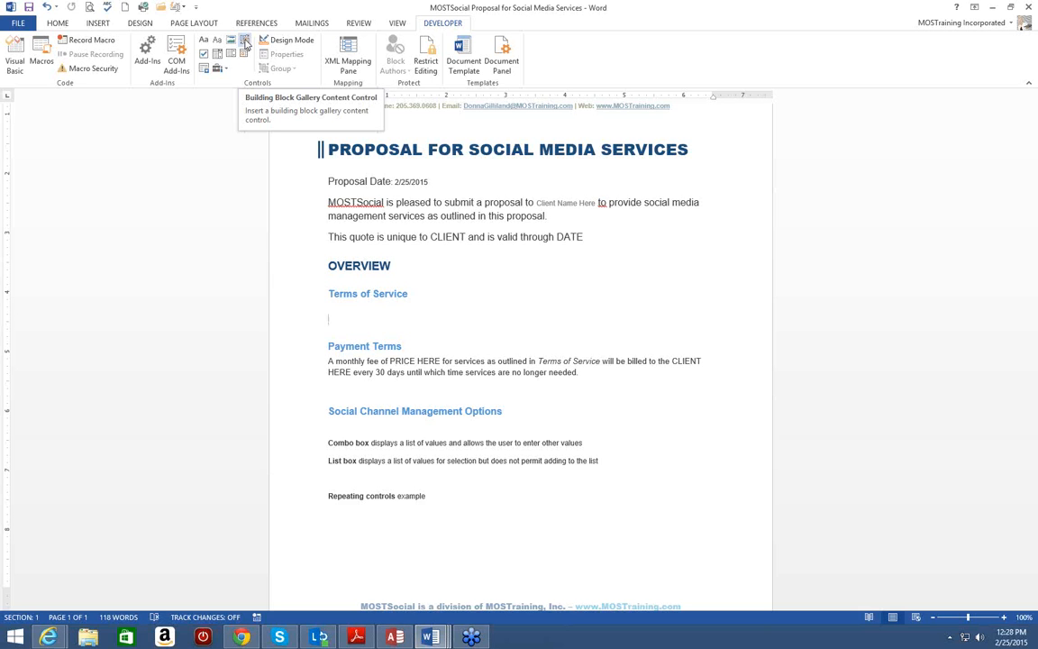
pyautogui.click(245, 43)
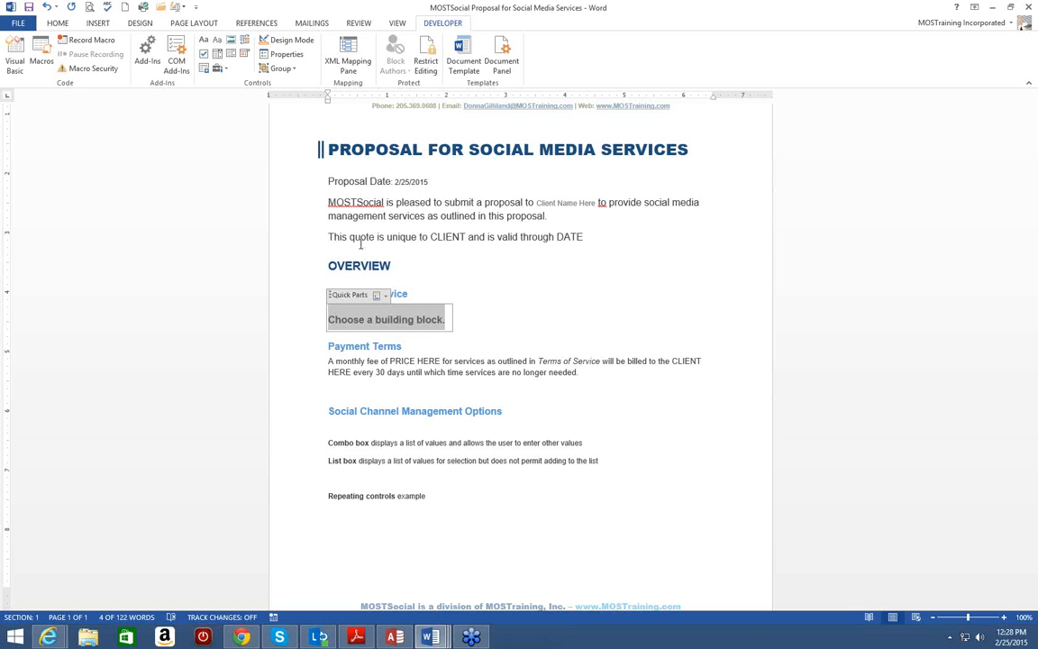
pyautogui.click(287, 56)
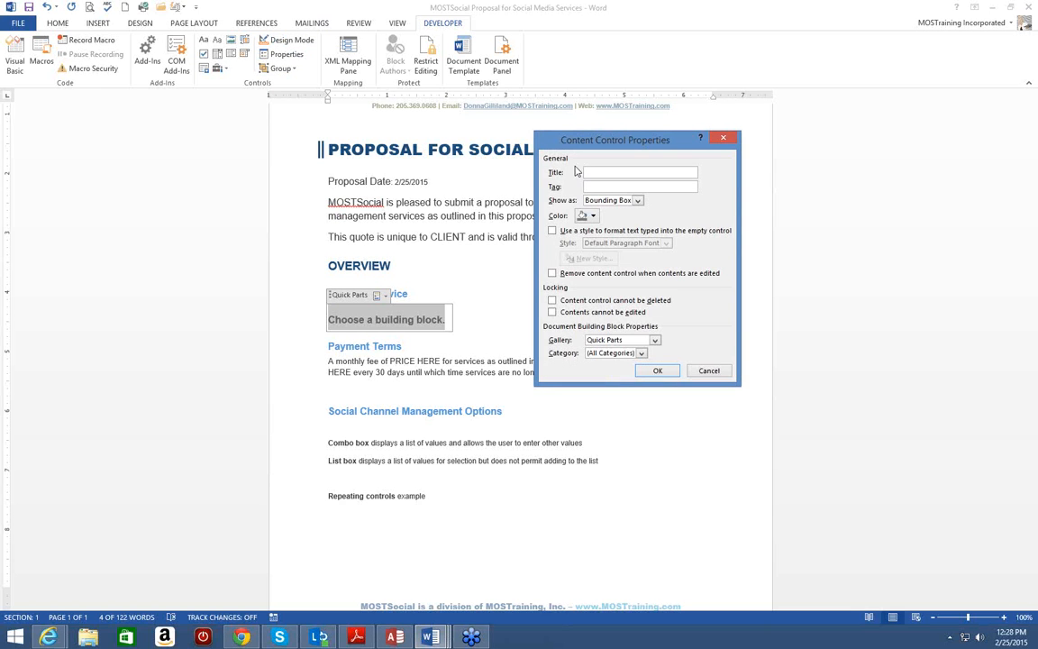
pyautogui.write('Terms')
pyautogui.click(655, 341)
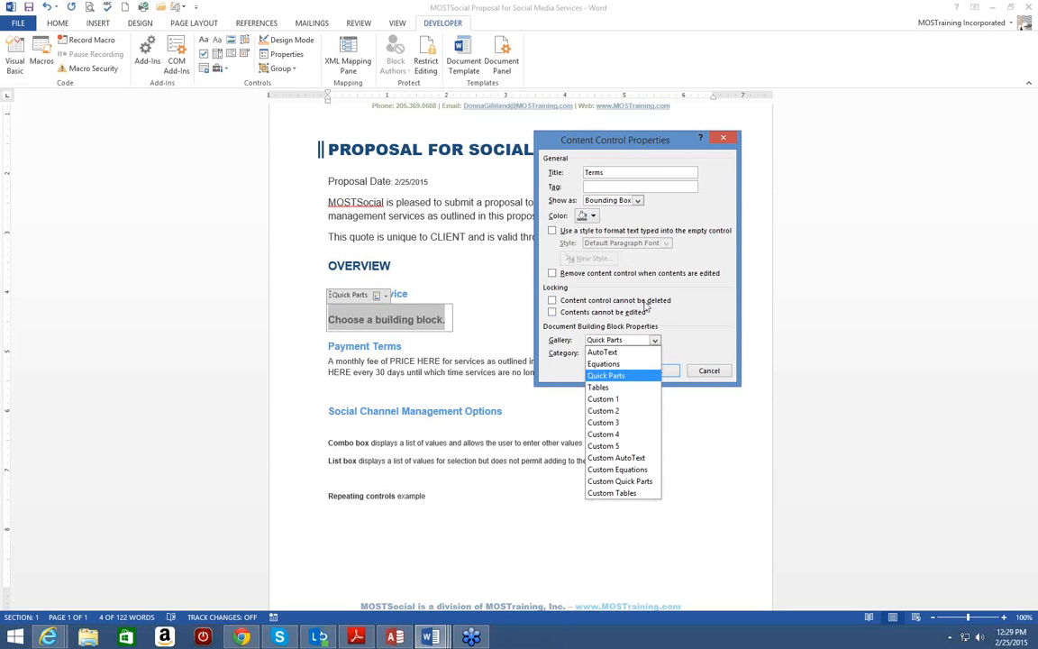
pyautogui.click(625, 353)
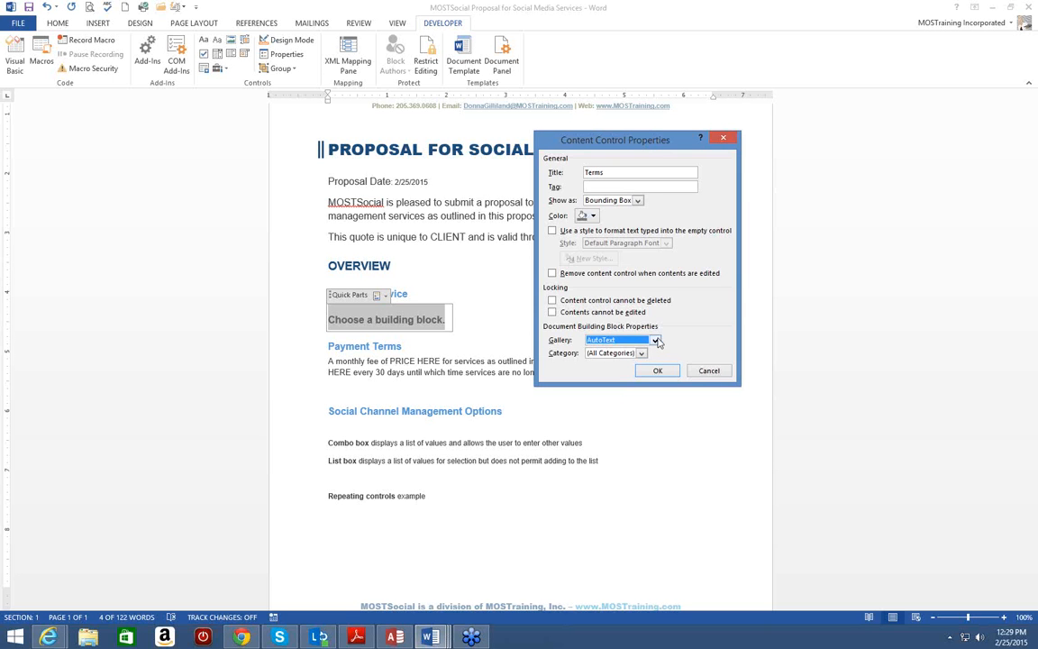
pyautogui.click(640, 353)
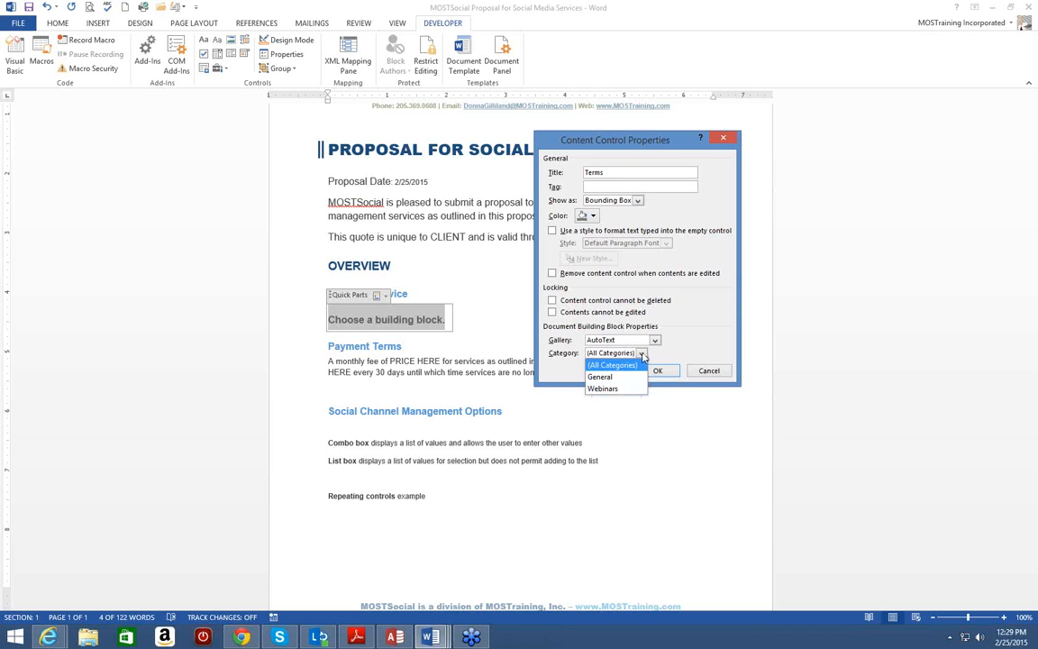
pyautogui.click(643, 355)
pyautogui.click(642, 355)
pyautogui.click(643, 355)
pyautogui.click(642, 354)
pyautogui.click(707, 372)
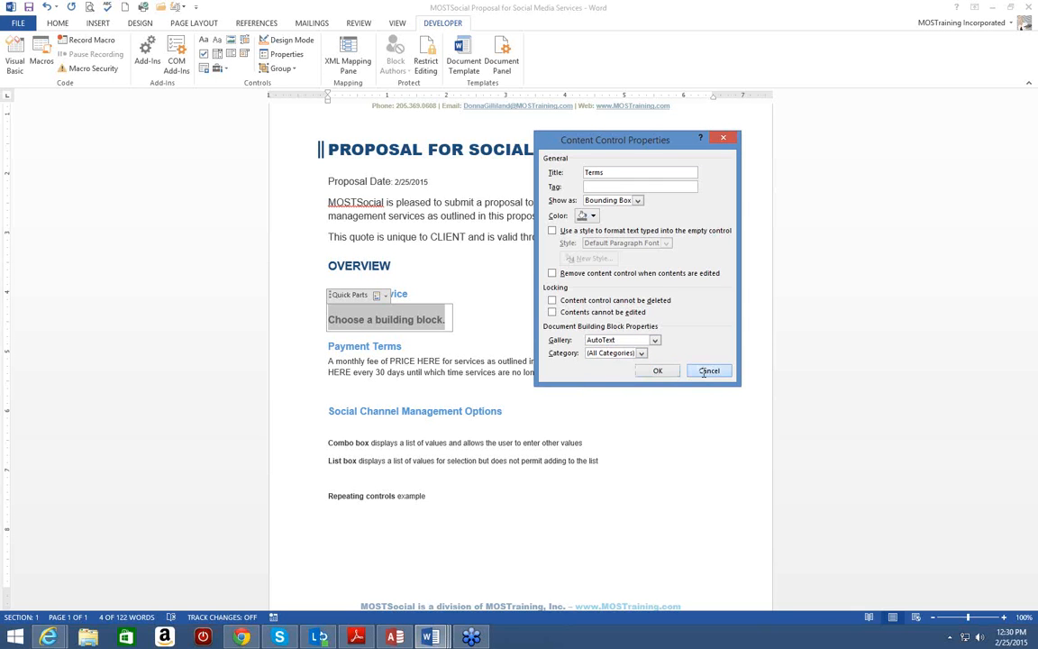
pyautogui.click(512, 338)
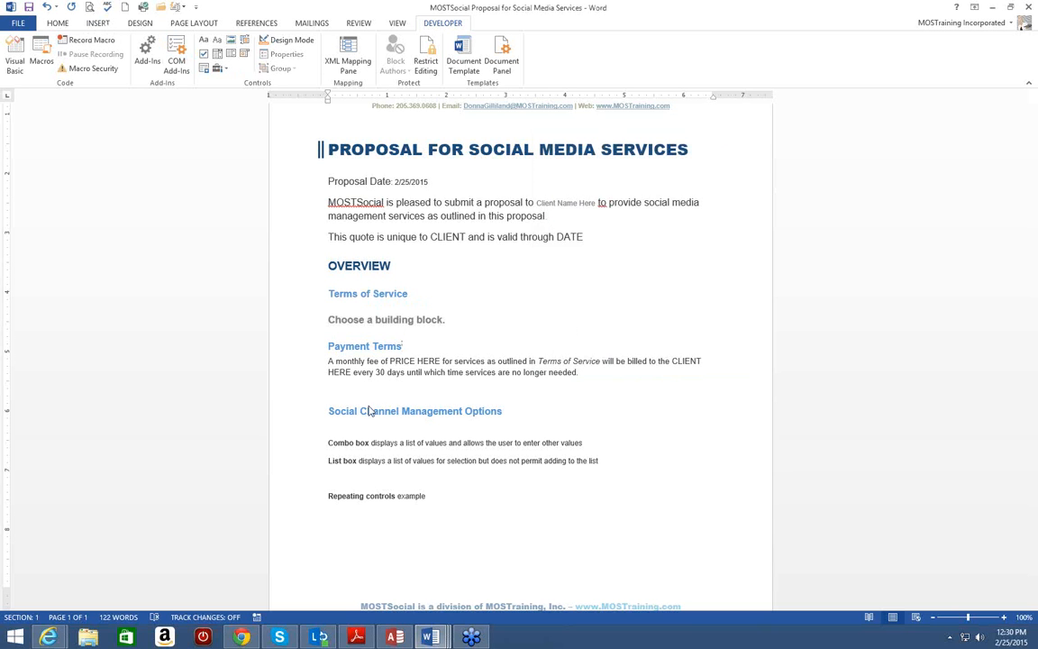
# - Start saving the paragraph under "Payment Terms" to the Quick Part gallery as a new building block named "Pay Terms"
pyautogui.moveTo(329, 361); pyautogui.dragTo(586, 372)
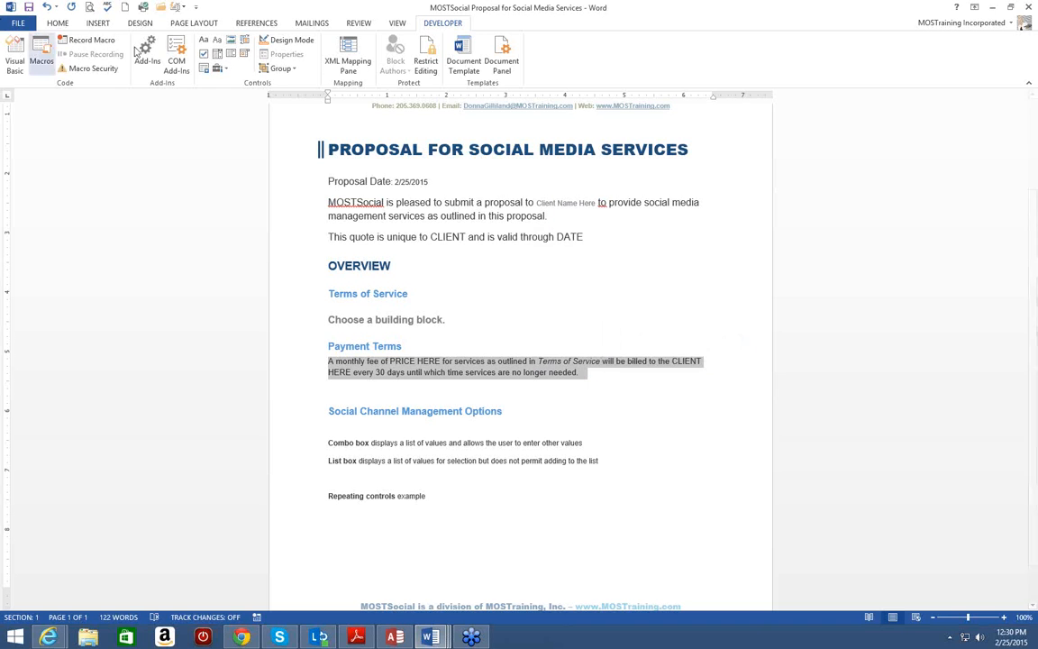
pyautogui.click(95, 23)
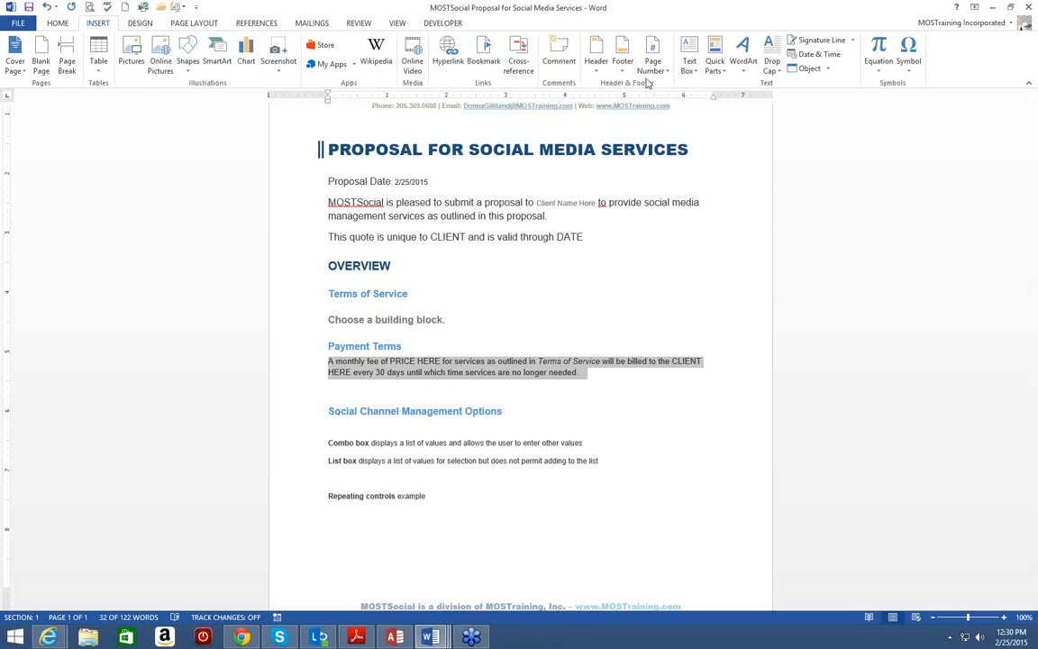
pyautogui.click(717, 63)
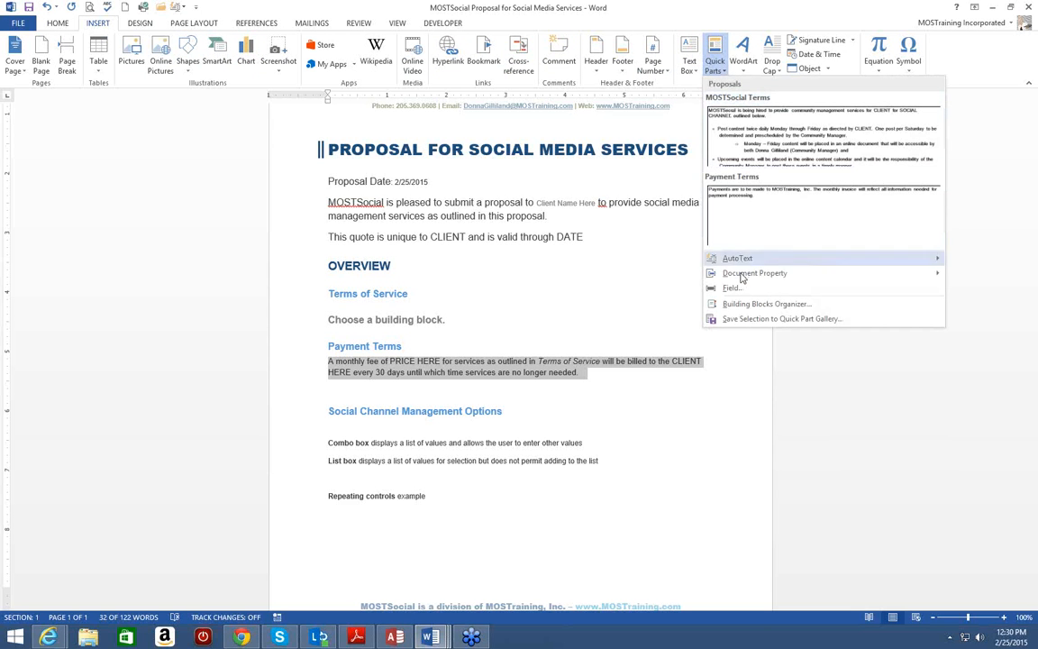
pyautogui.moveTo(737, 260)
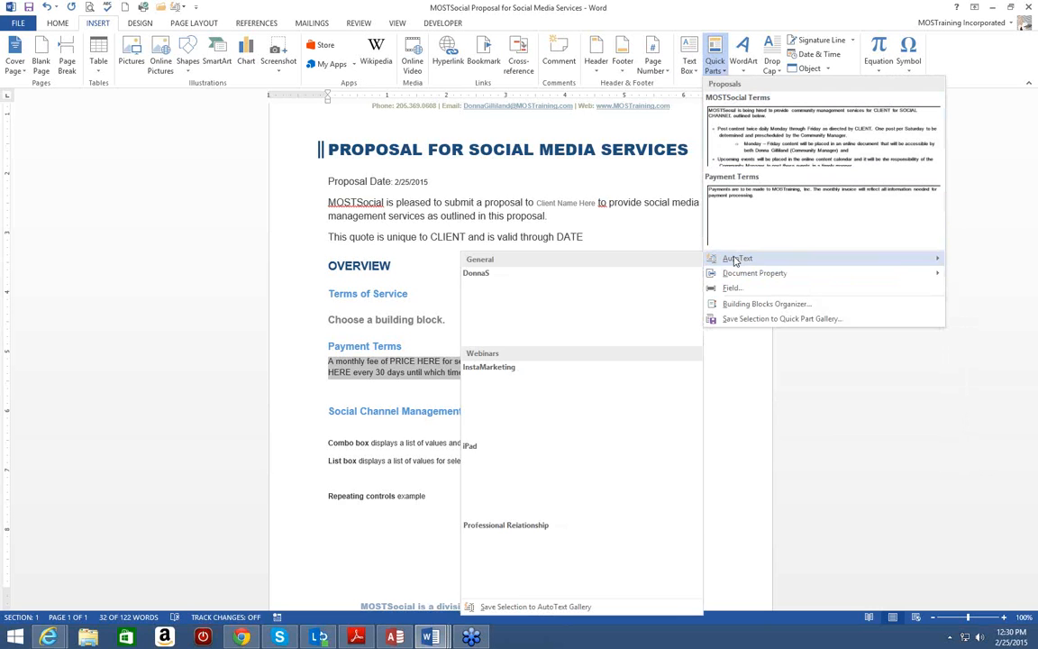
pyautogui.click(744, 319)
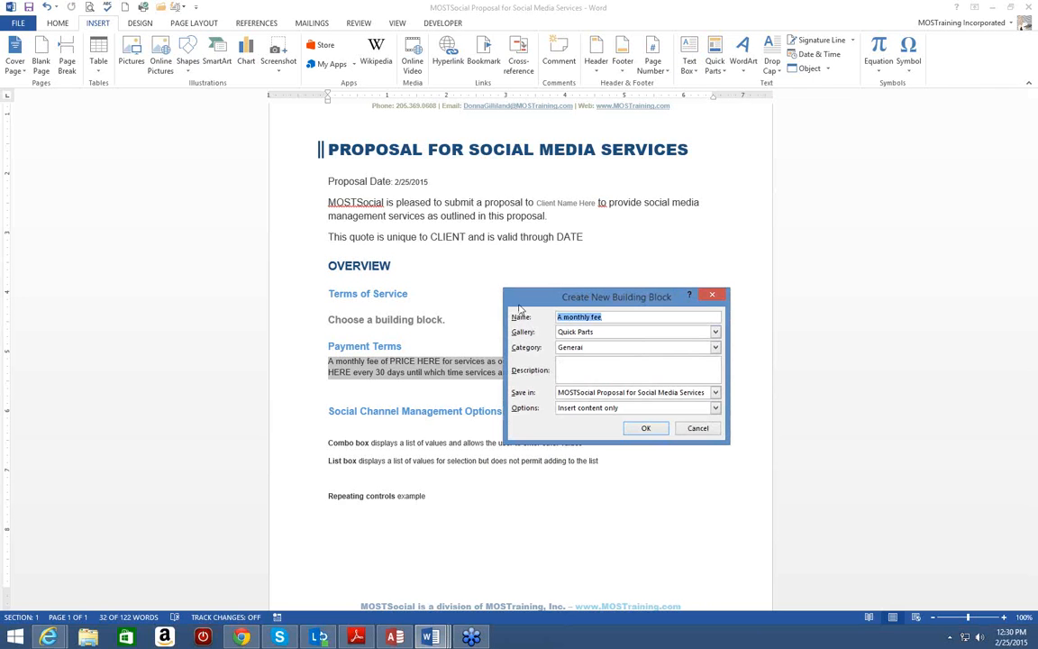
pyautogui.write('Terms')
pyautogui.press('BackSpace')
pyautogui.press('BackSpace')
pyautogui.press('BackSpace')
pyautogui.press('BackSpace')
pyautogui.press('BackSpace')
pyautogui.write('Pay Terms')
# - Assign the new building block to the AutoText gallery under a new "Terms of Service" category and save it in the proposal document
pyautogui.click(715, 332)
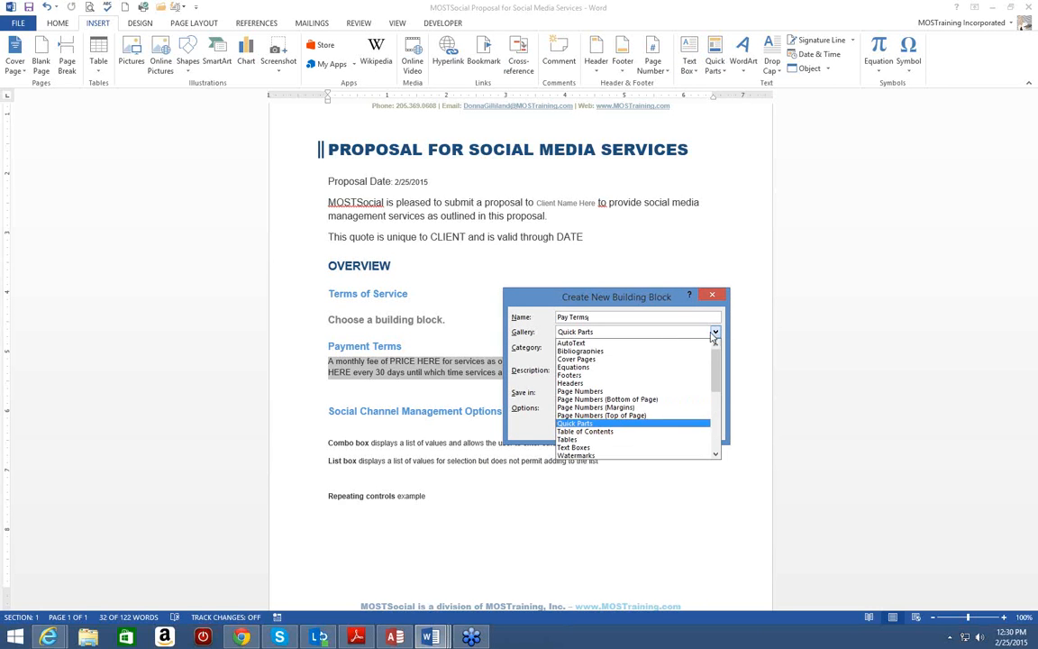
pyautogui.click(593, 344)
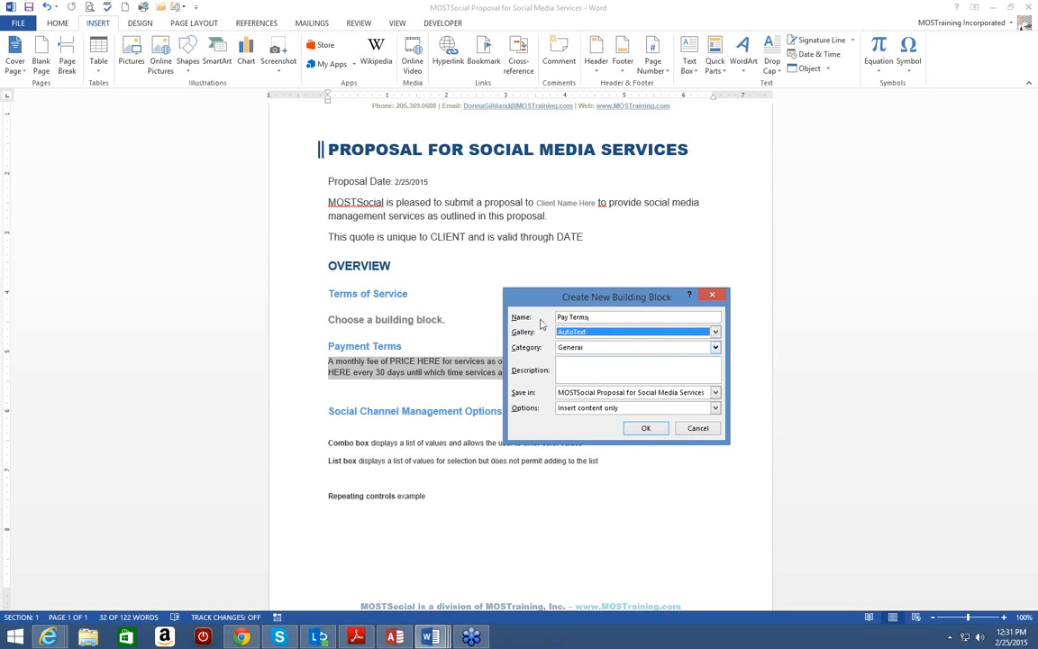
pyautogui.click(716, 349)
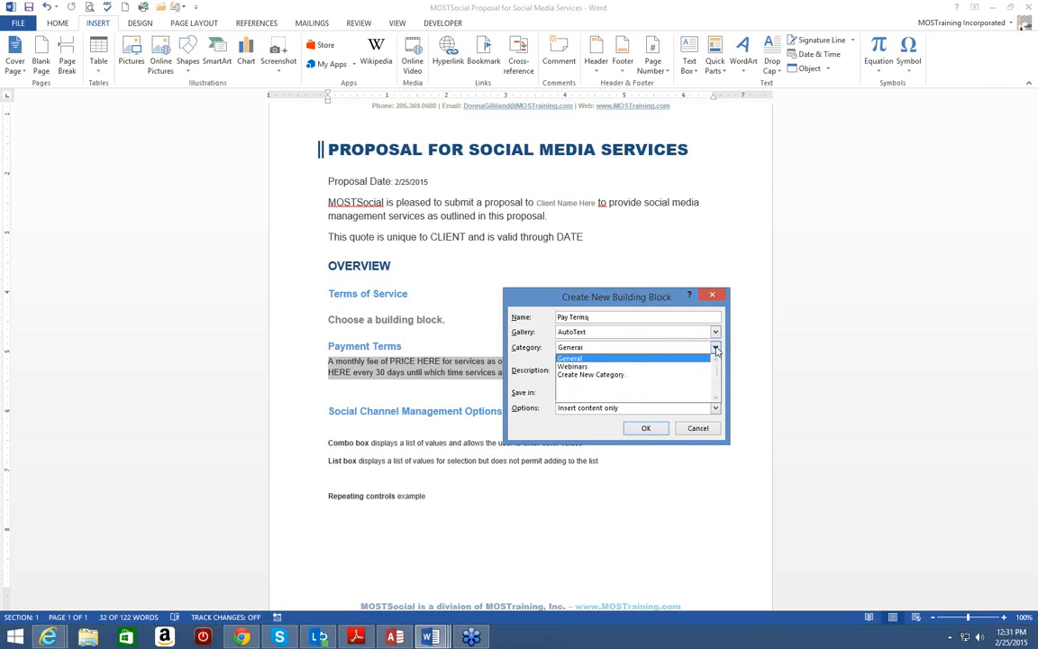
pyautogui.click(617, 378)
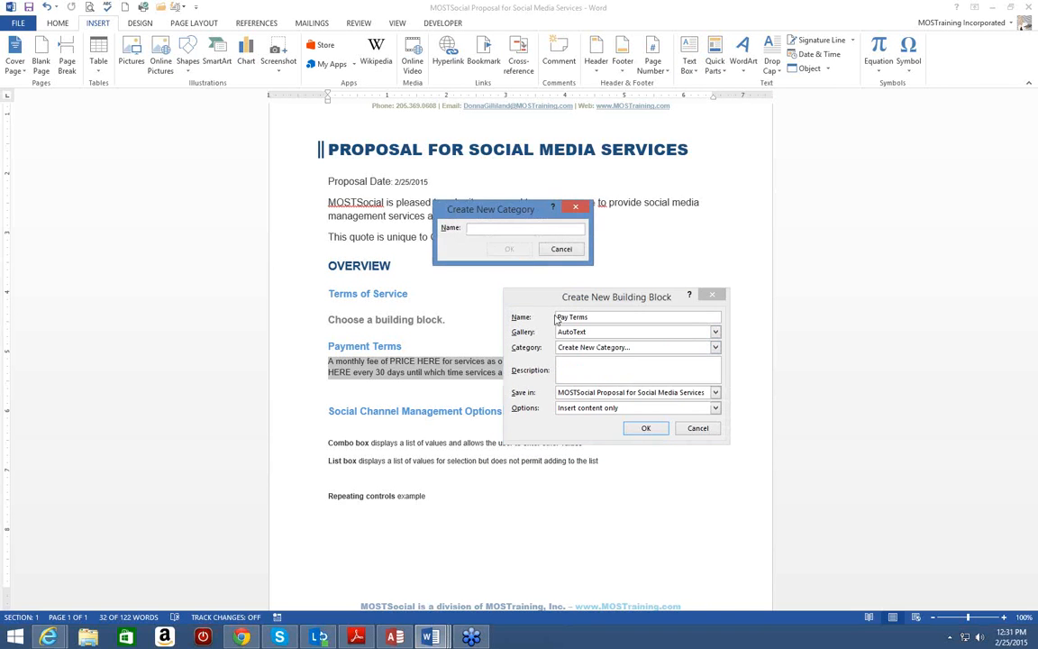
pyautogui.write('Terms of Service')
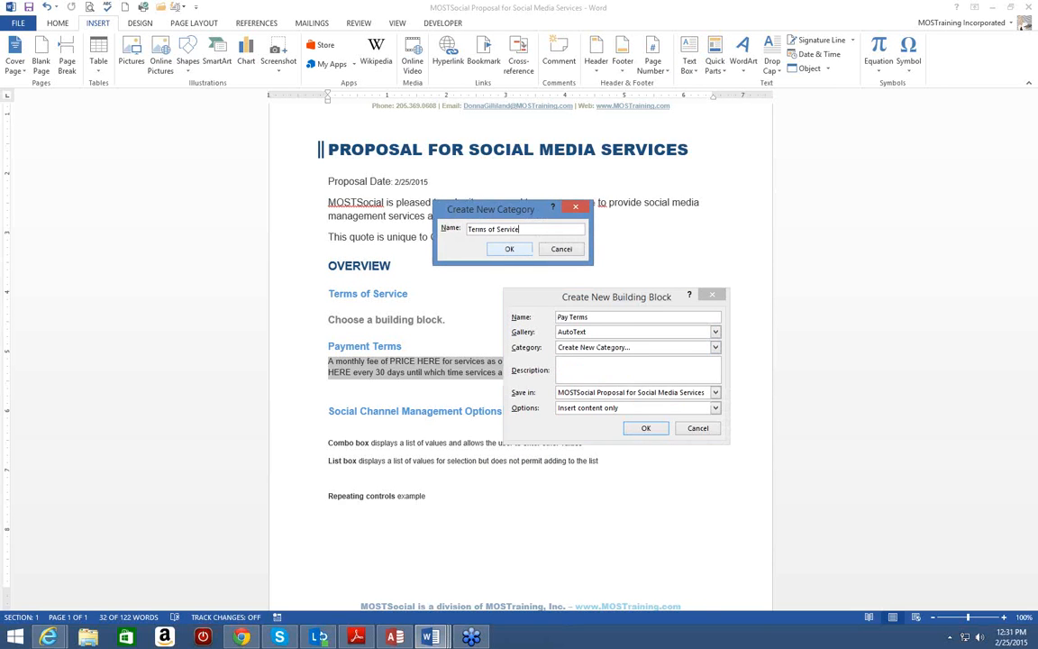
pyautogui.click(510, 250)
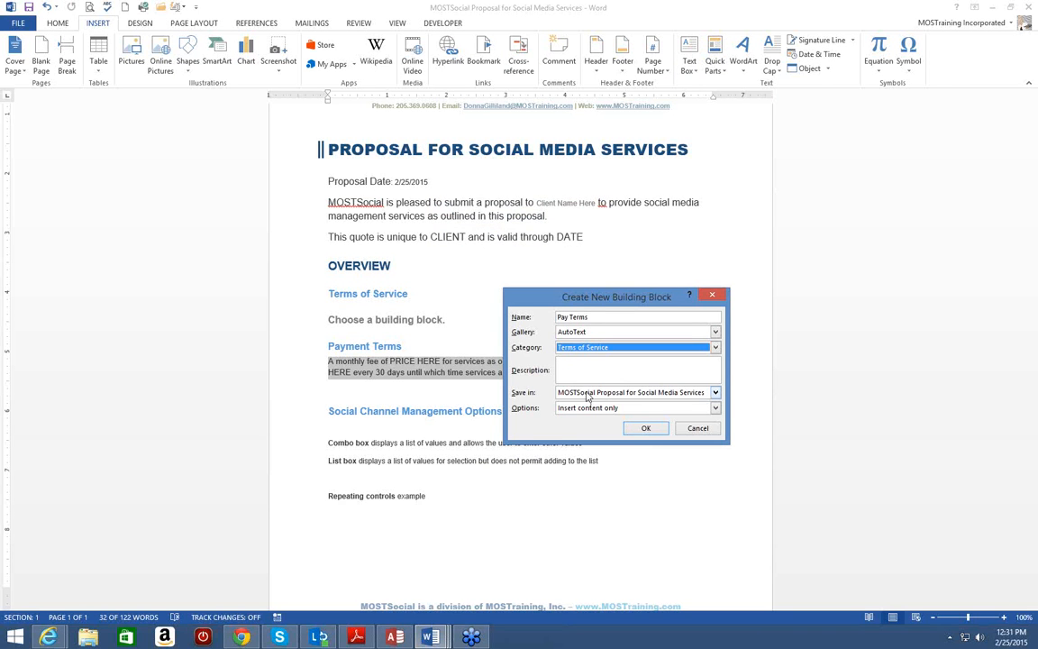
pyautogui.click(716, 393)
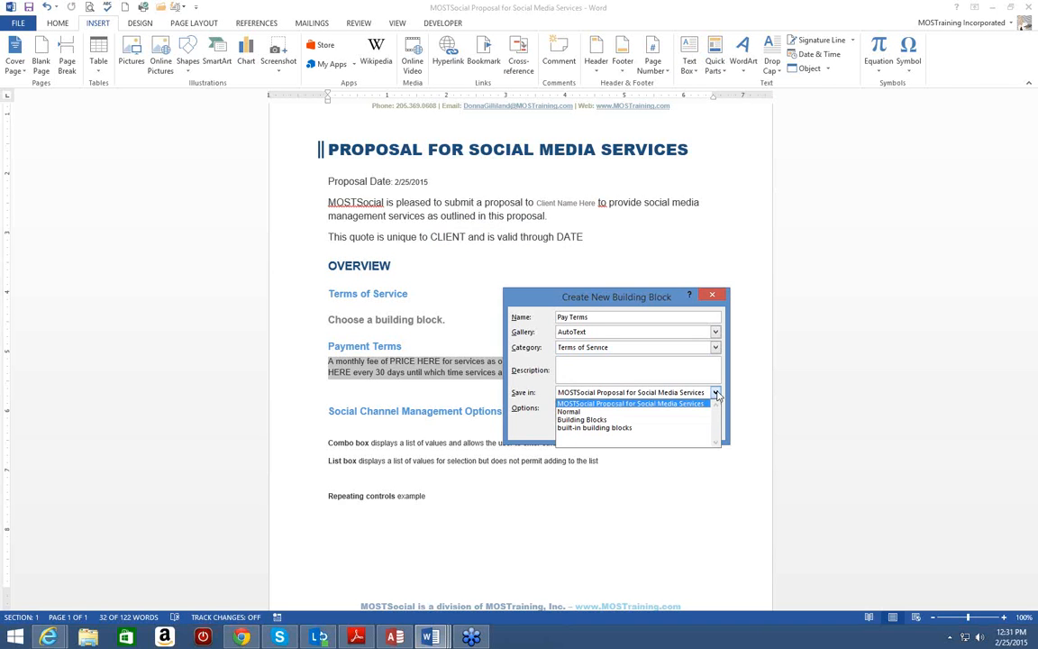
pyautogui.click(716, 394)
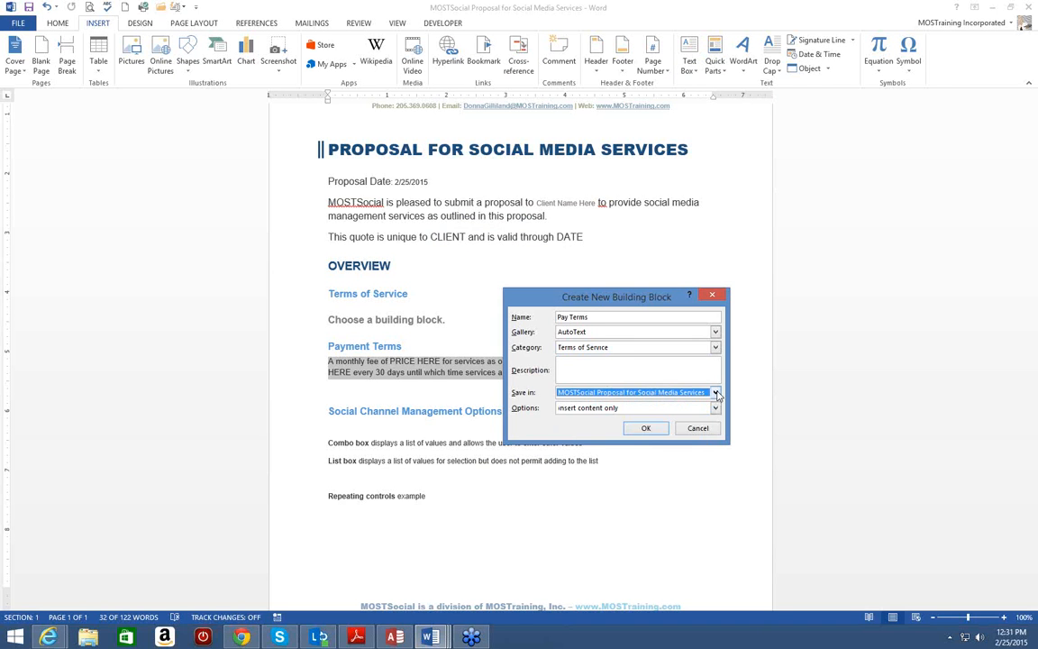
pyautogui.click(646, 430)
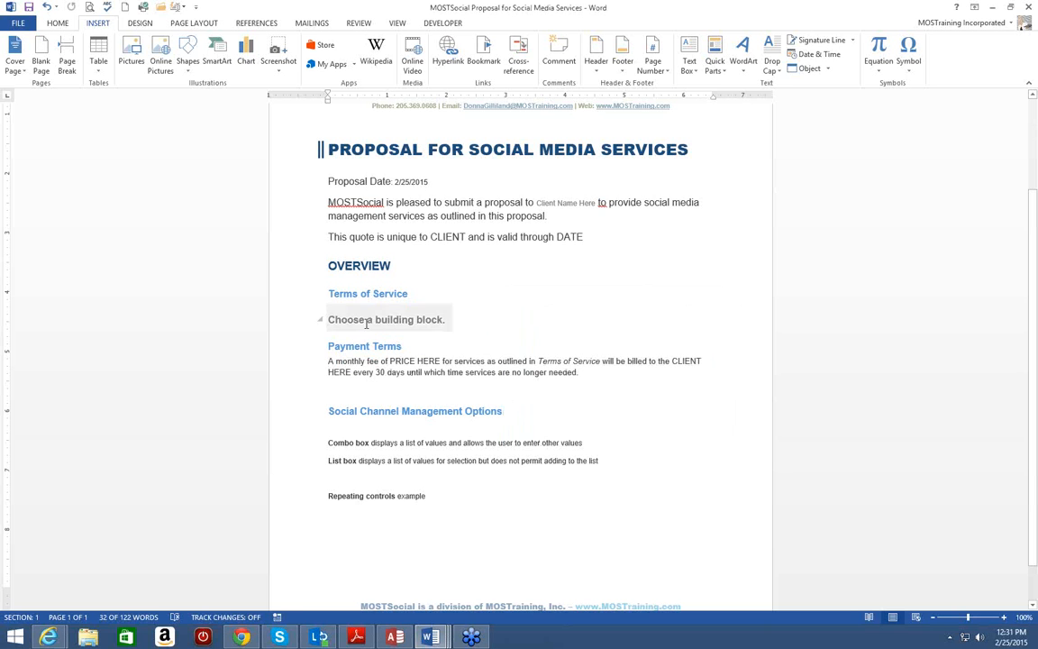
# - Set the building block control's properties to use the AutoText gallery and the "Terms of Service" category
pyautogui.click(302, 316)
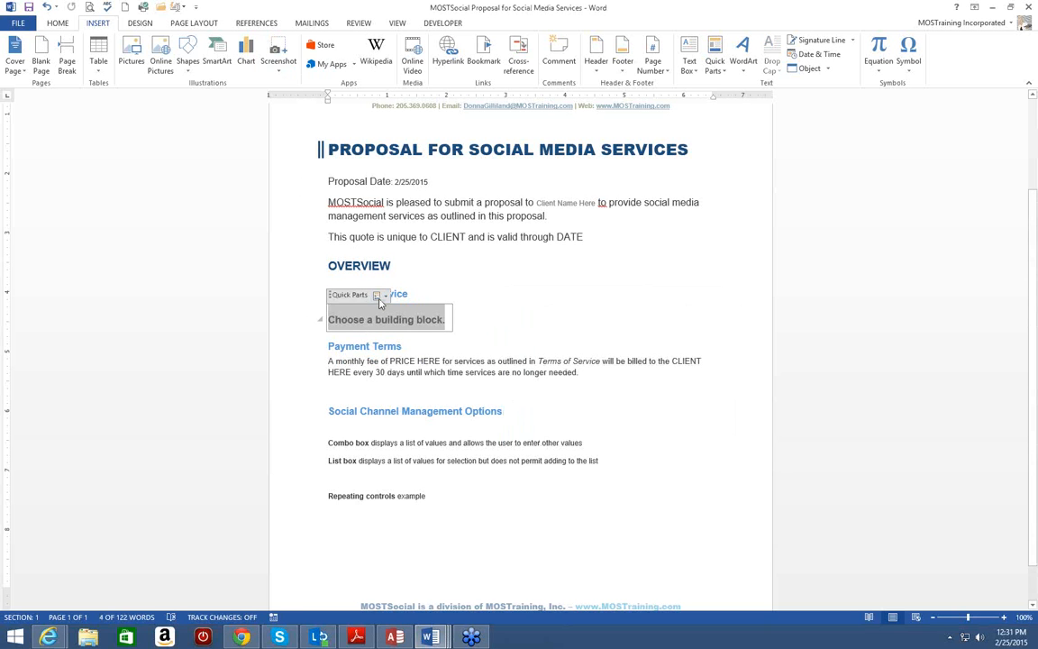
pyautogui.click(426, 23)
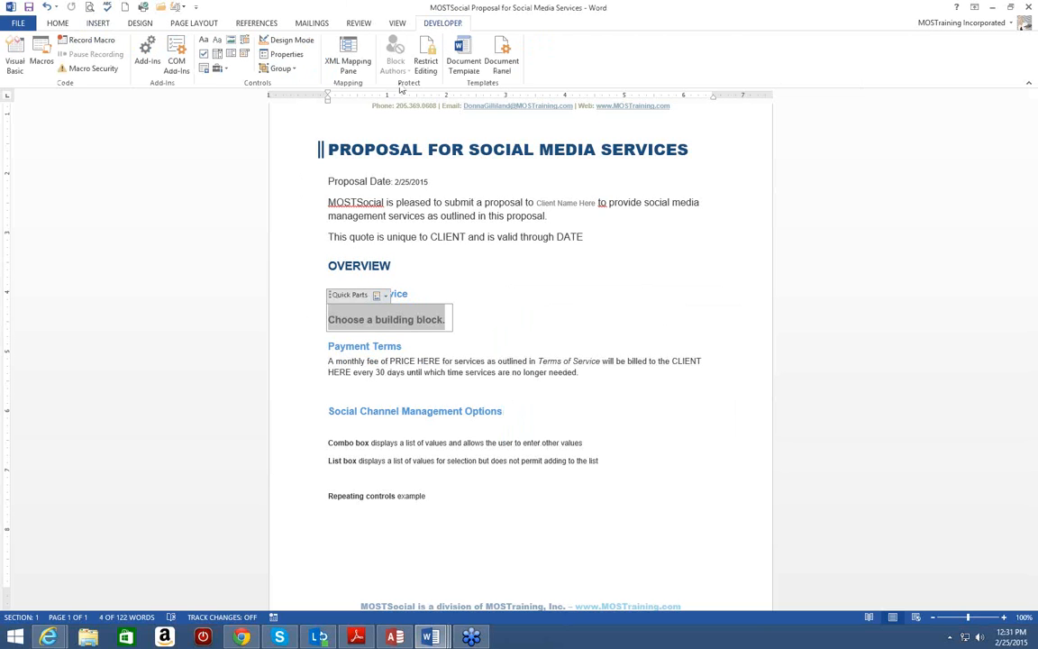
pyautogui.click(285, 55)
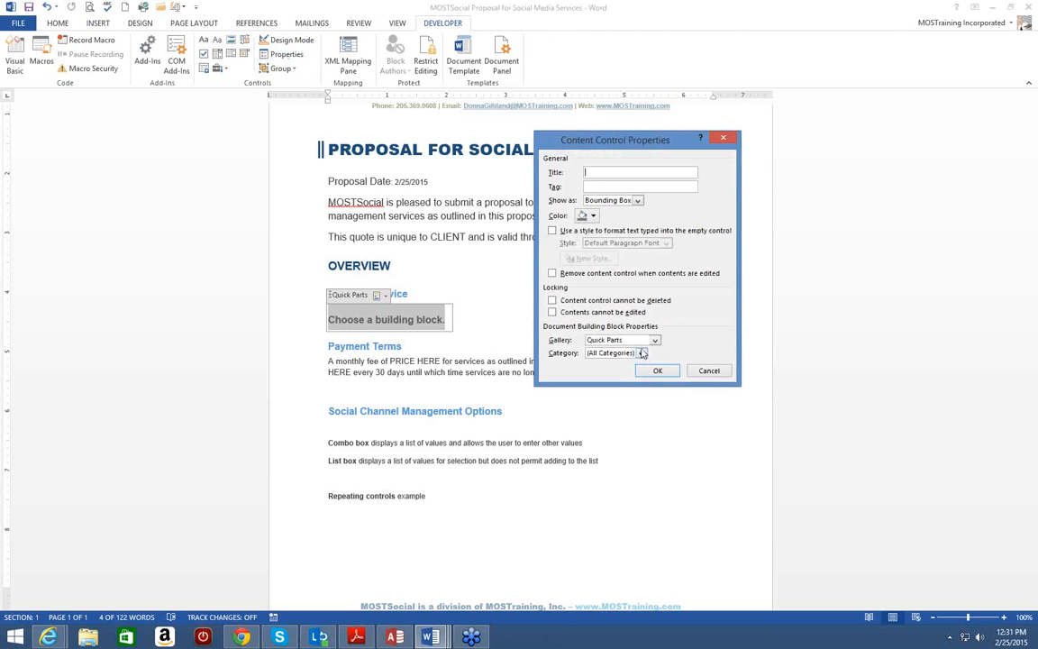
pyautogui.click(656, 342)
pyautogui.click(642, 353)
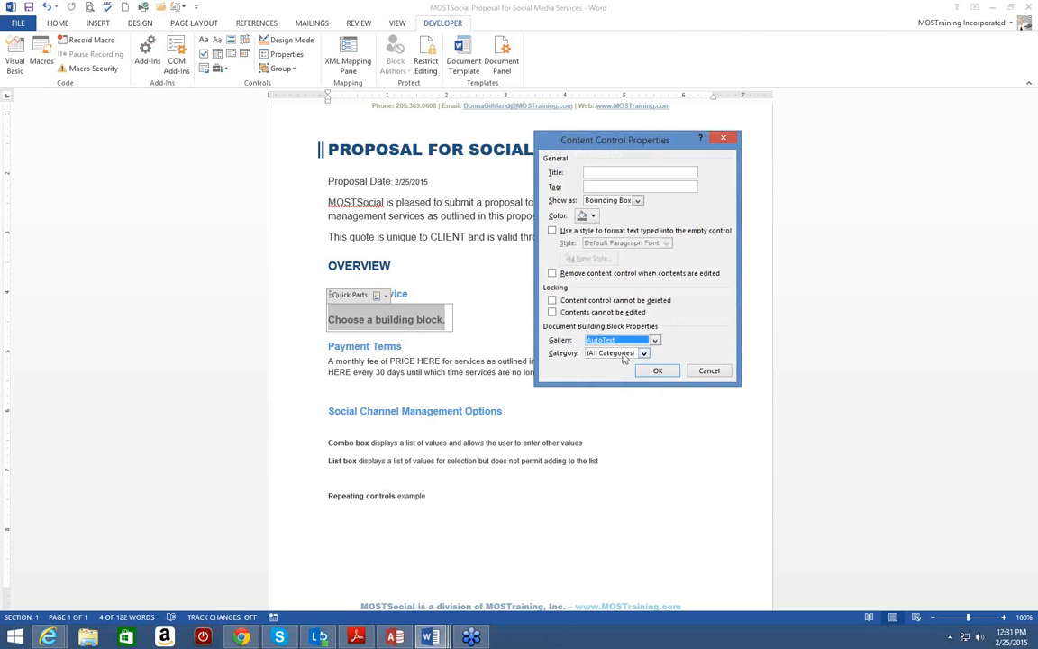
pyautogui.click(643, 353)
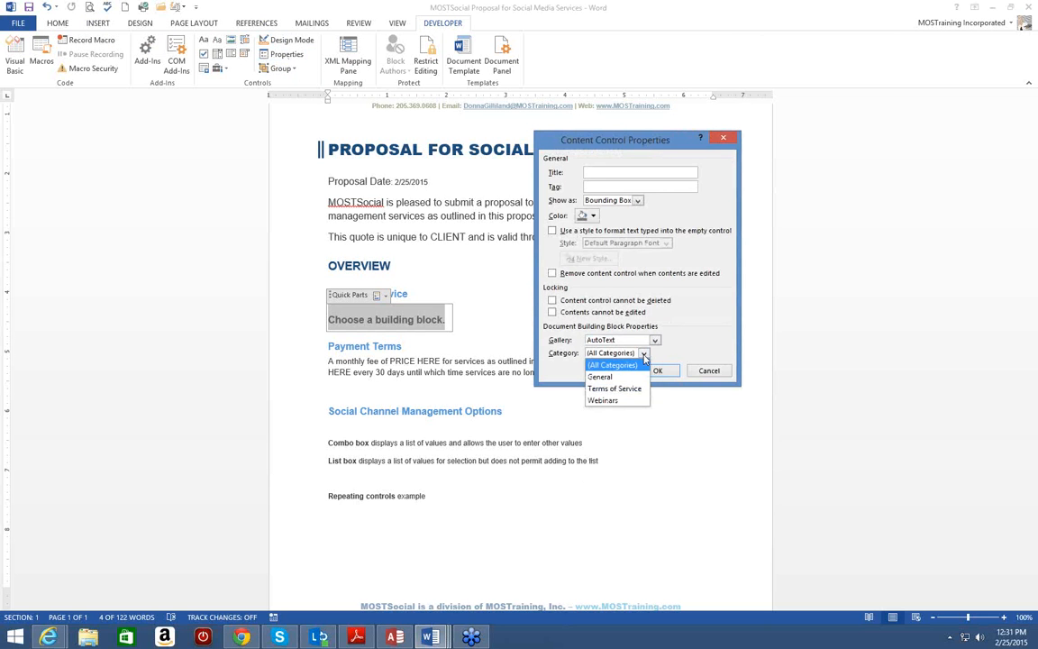
pyautogui.click(644, 357)
pyautogui.click(656, 342)
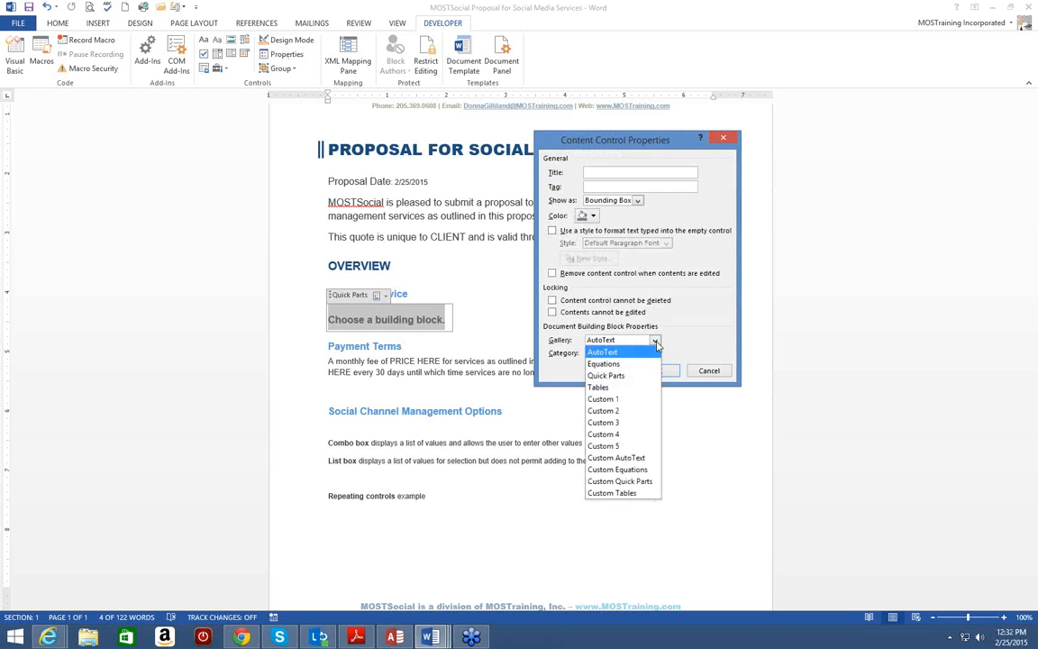
pyautogui.click(655, 341)
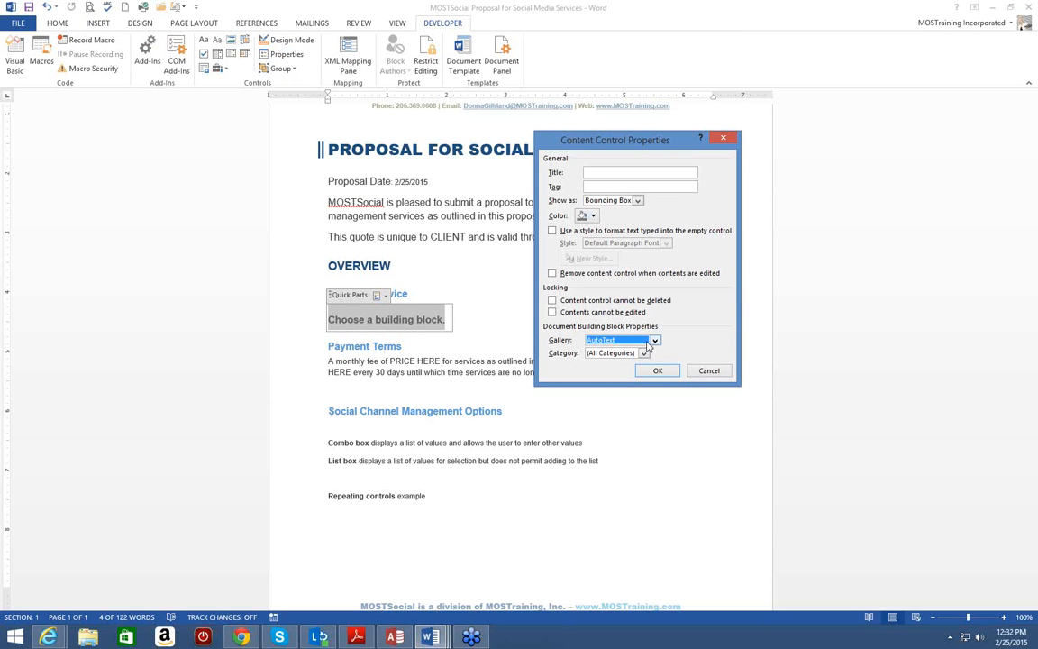
pyautogui.click(655, 341)
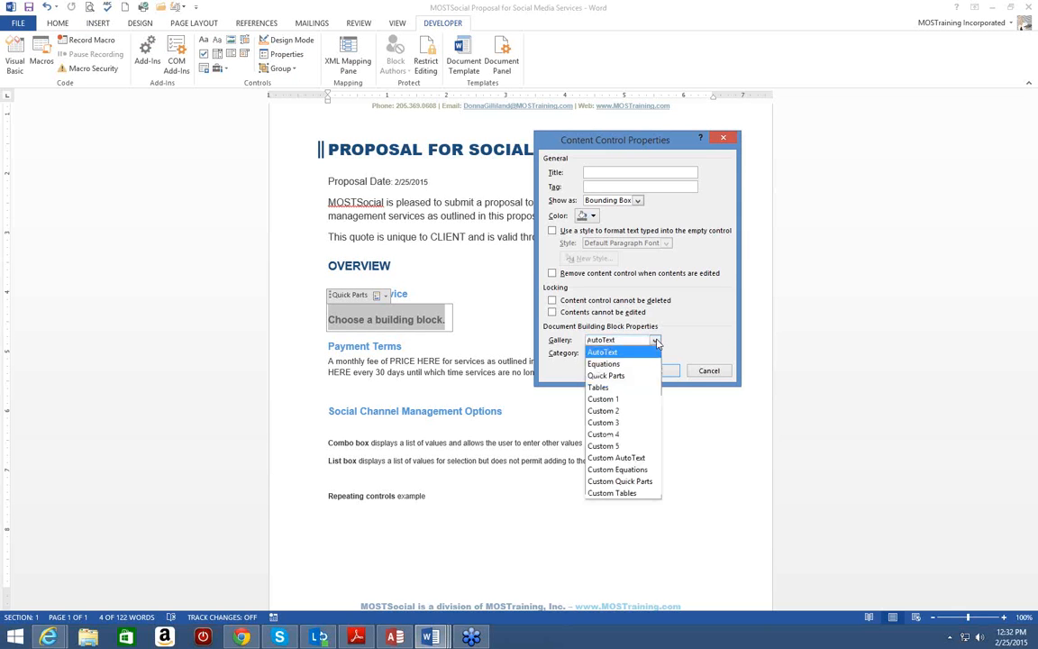
pyautogui.click(655, 341)
pyautogui.click(644, 353)
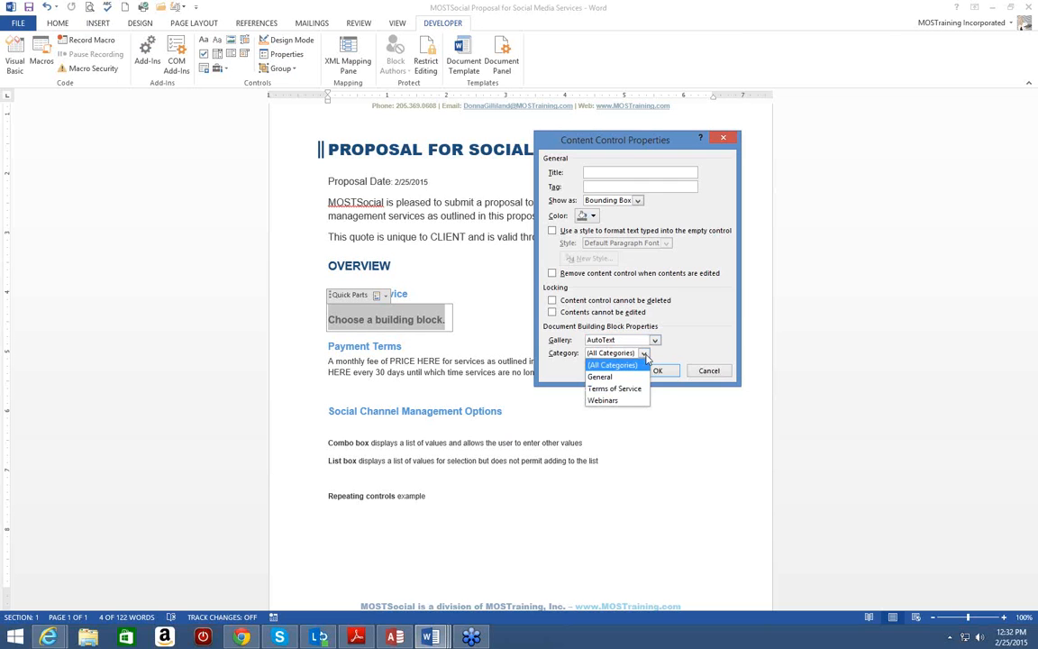
pyautogui.click(626, 389)
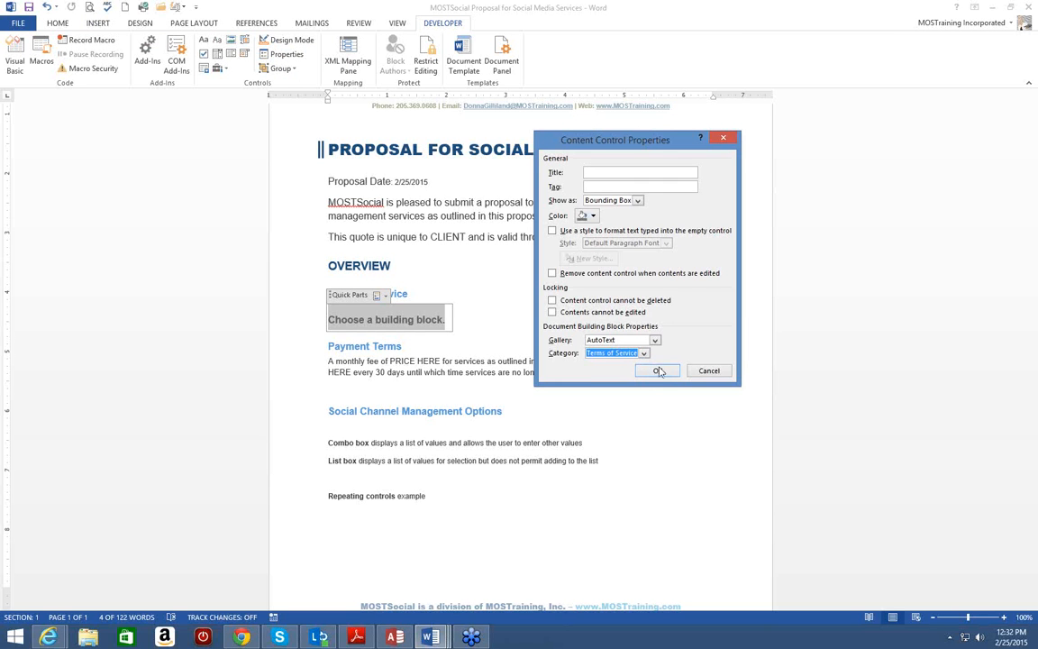
pyautogui.click(659, 371)
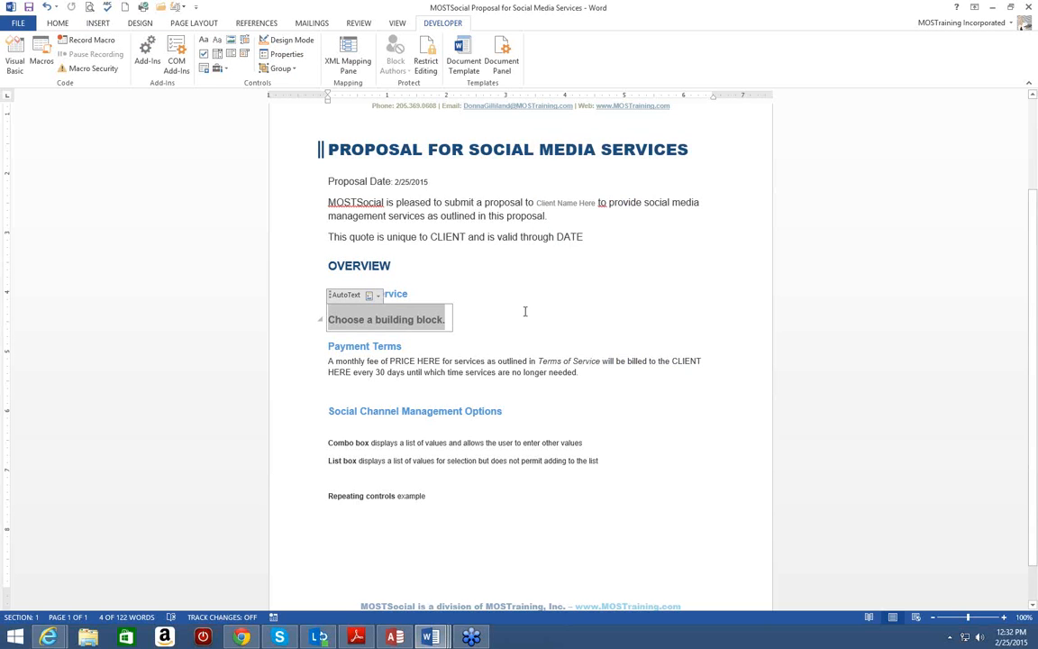
# - Insert the "Pay Terms" block through the building block control and check the proposal in print preview
pyautogui.click(379, 299)
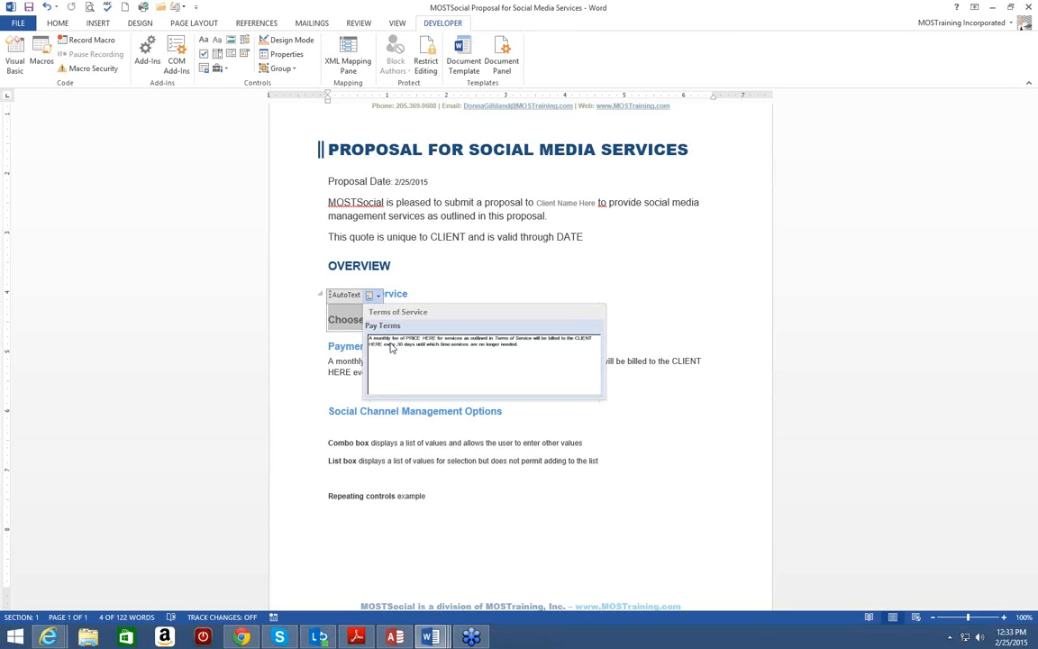
pyautogui.click(392, 347)
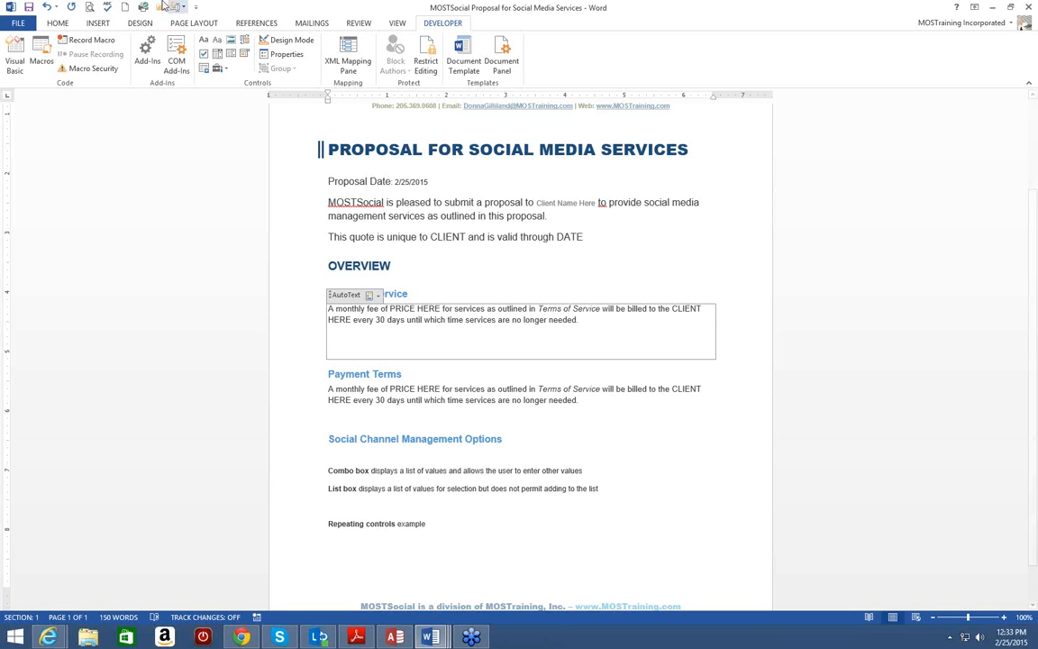
pyautogui.click(90, 7)
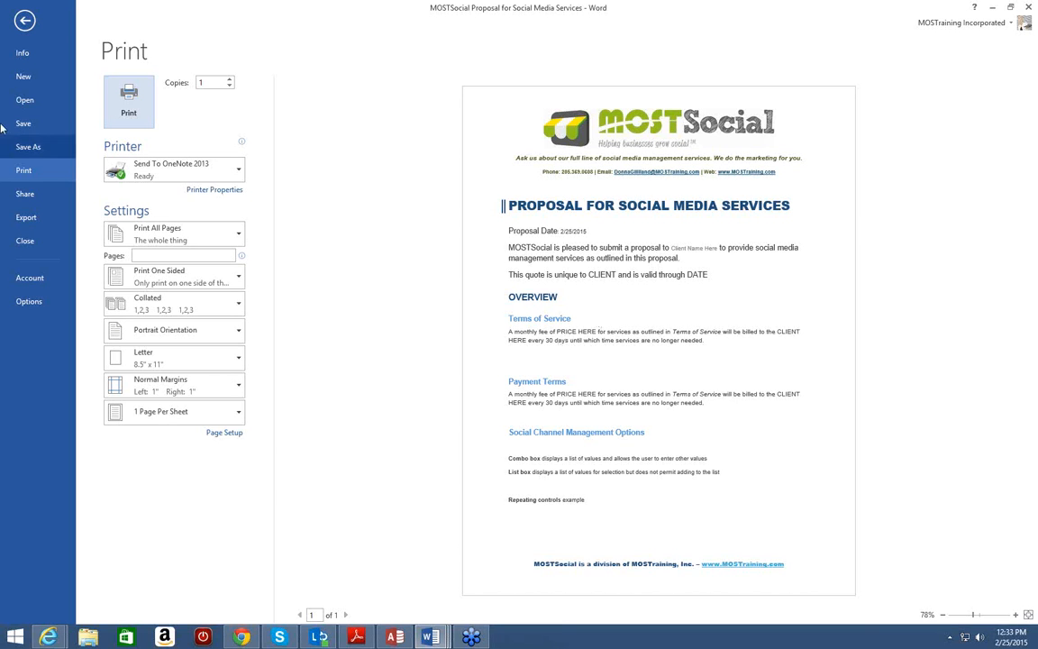
pyautogui.click(26, 22)
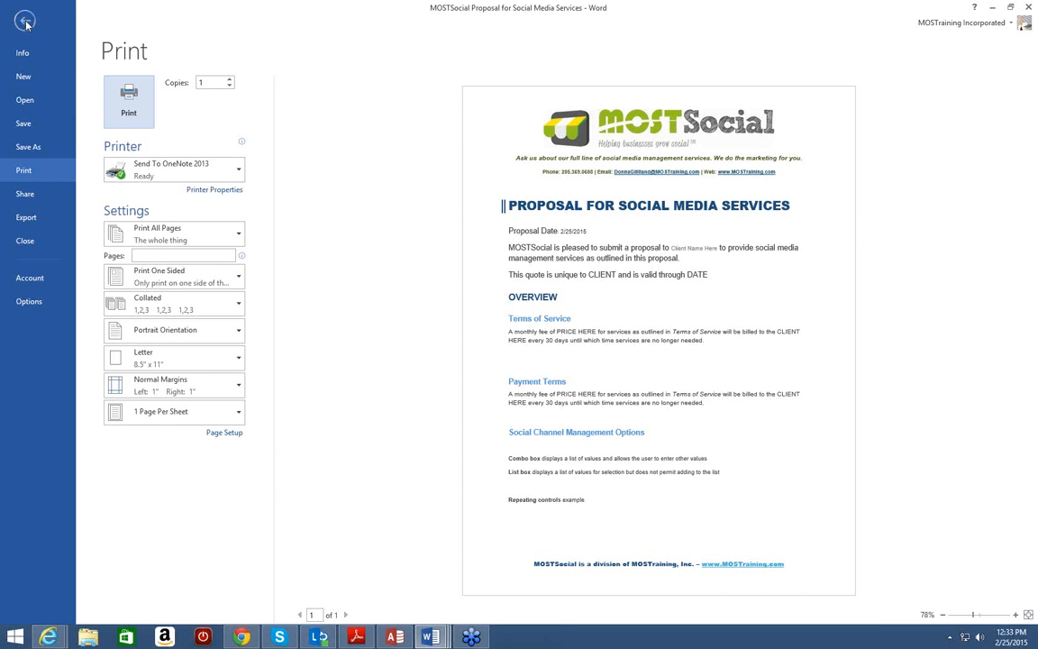
pyautogui.click(26, 23)
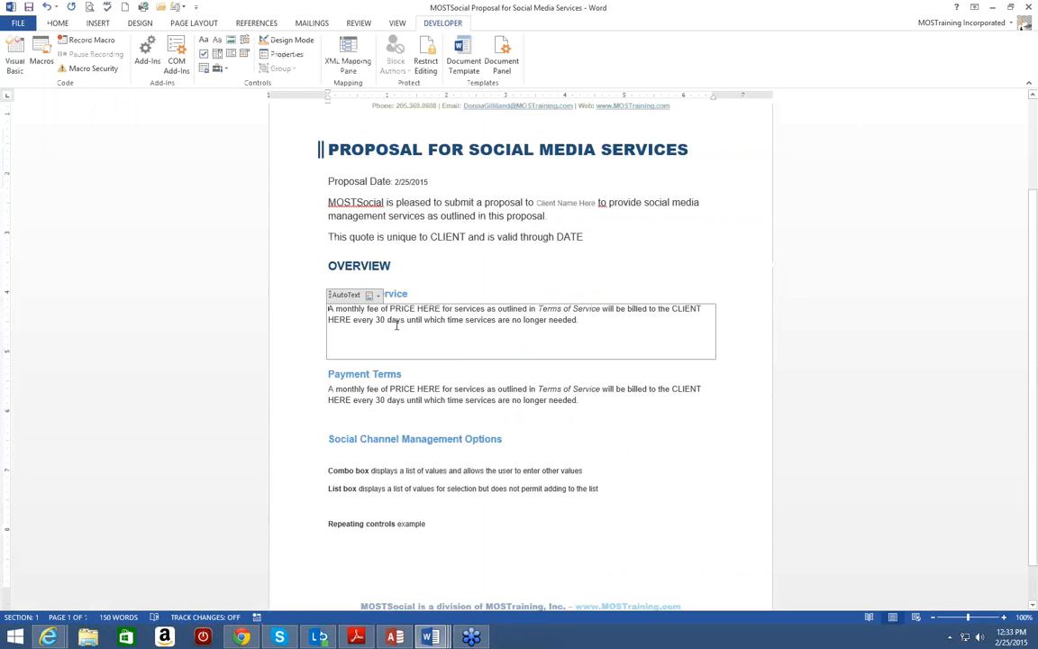
# - Give the building block control under the "Terms of Service" heading the title "Insert Terms of Service"
pyautogui.click(421, 272)
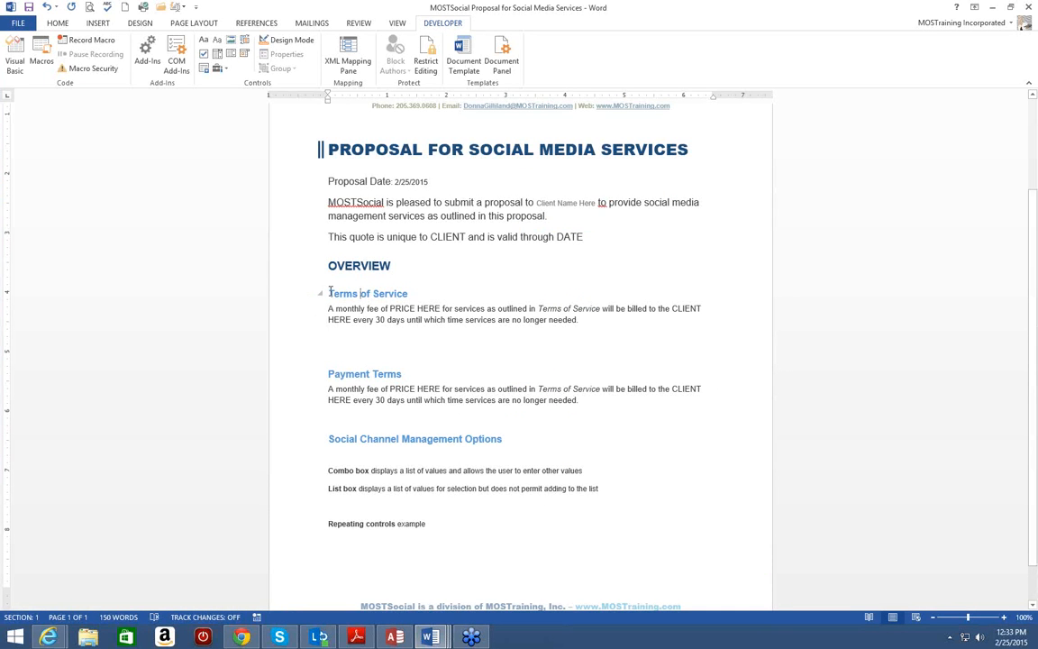
pyautogui.click(321, 297)
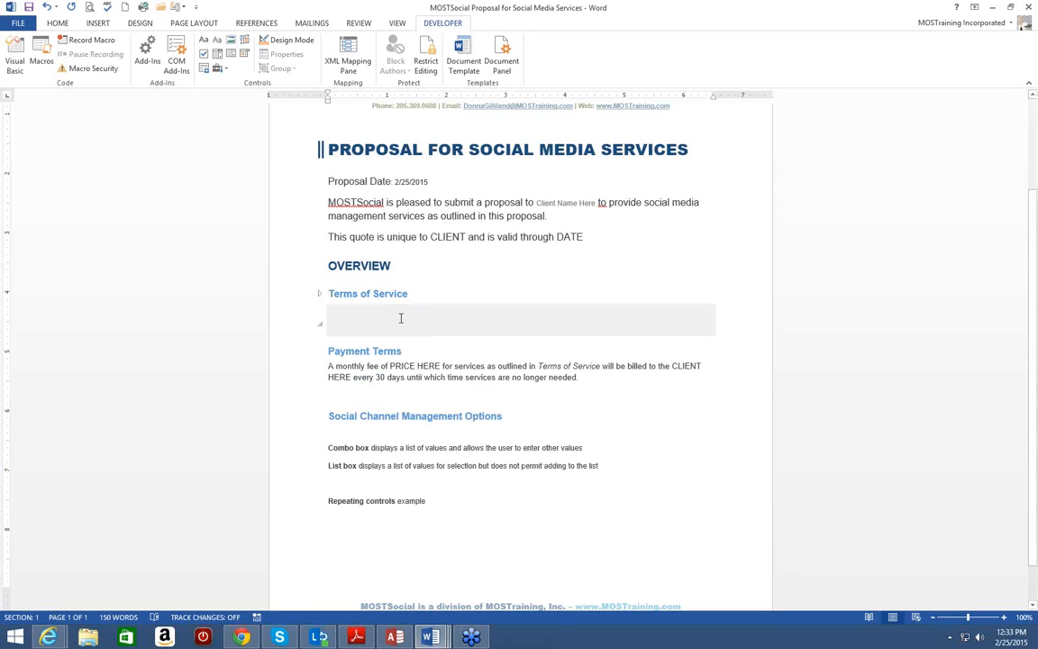
pyautogui.click(429, 317)
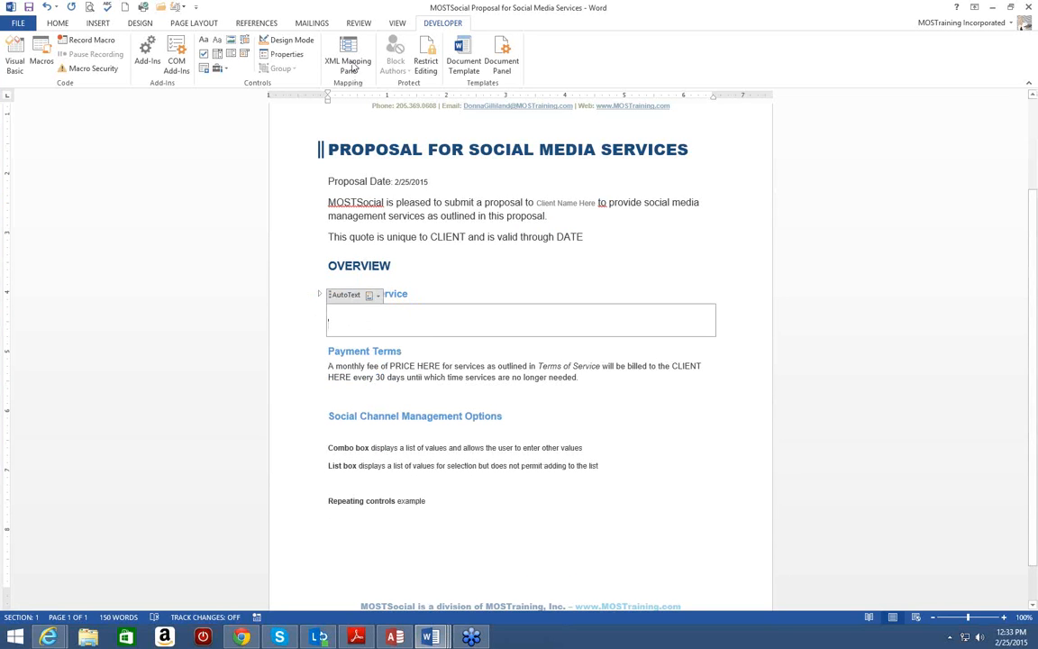
pyautogui.click(287, 54)
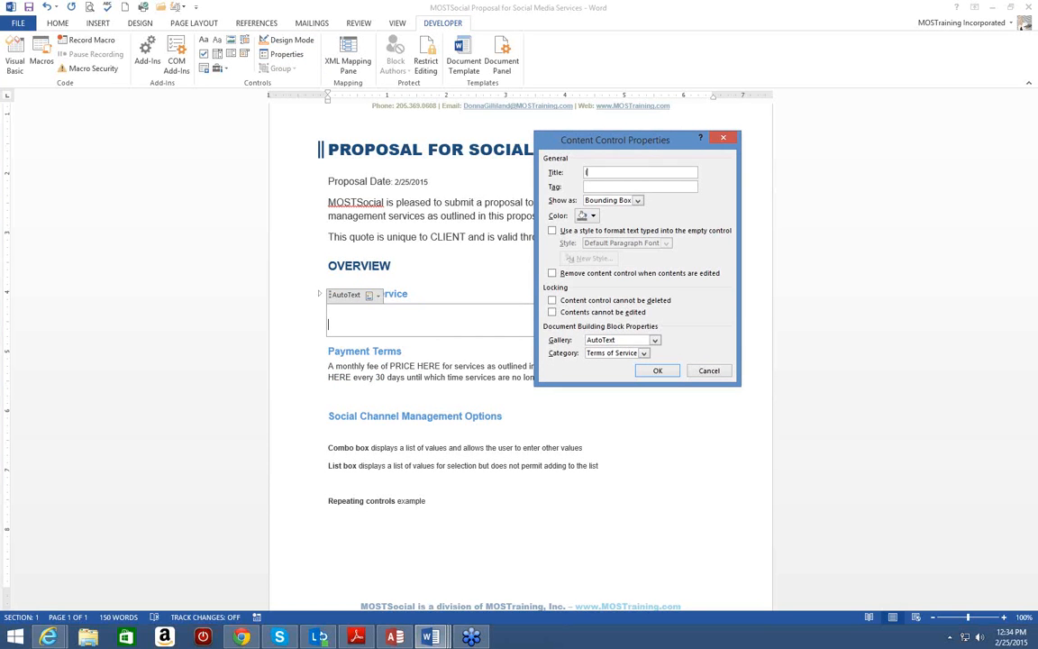
pyautogui.write('Insert Terms of Service')
pyautogui.click(658, 371)
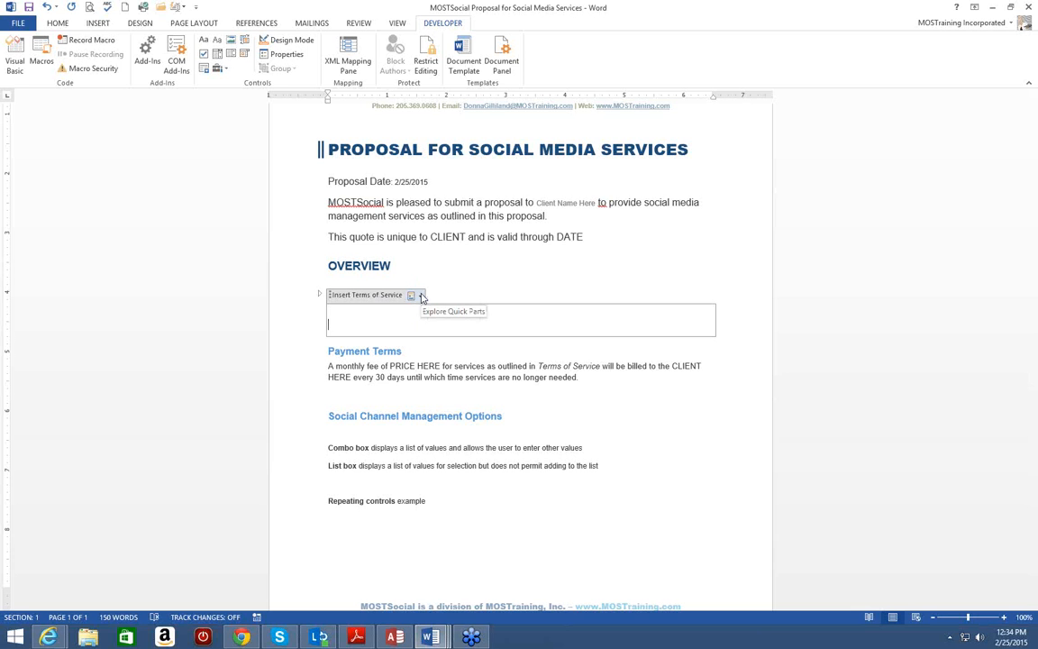
# - Review the building blocks offered by the "Insert Terms of Service" control without inserting one
pyautogui.click(421, 297)
pyautogui.click(421, 296)
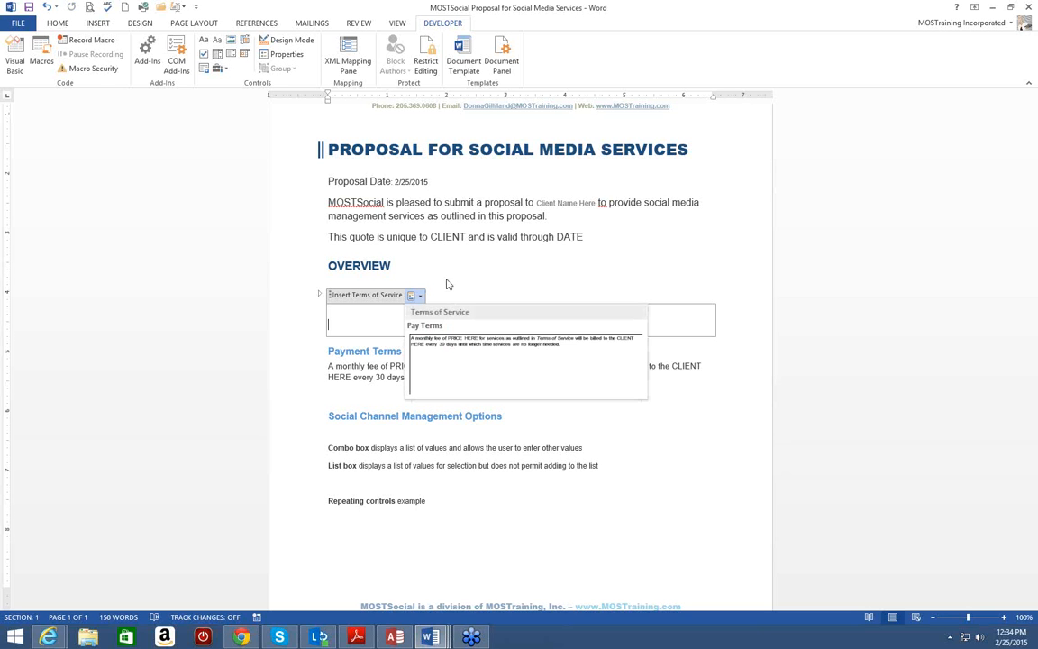
pyautogui.click(447, 280)
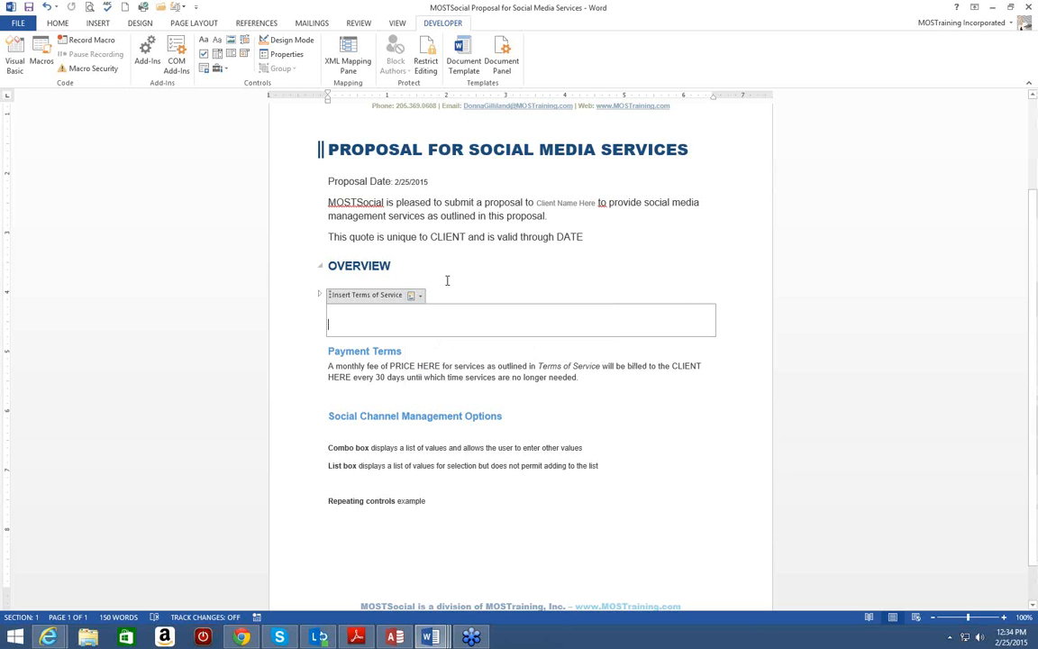
pyautogui.click(354, 346)
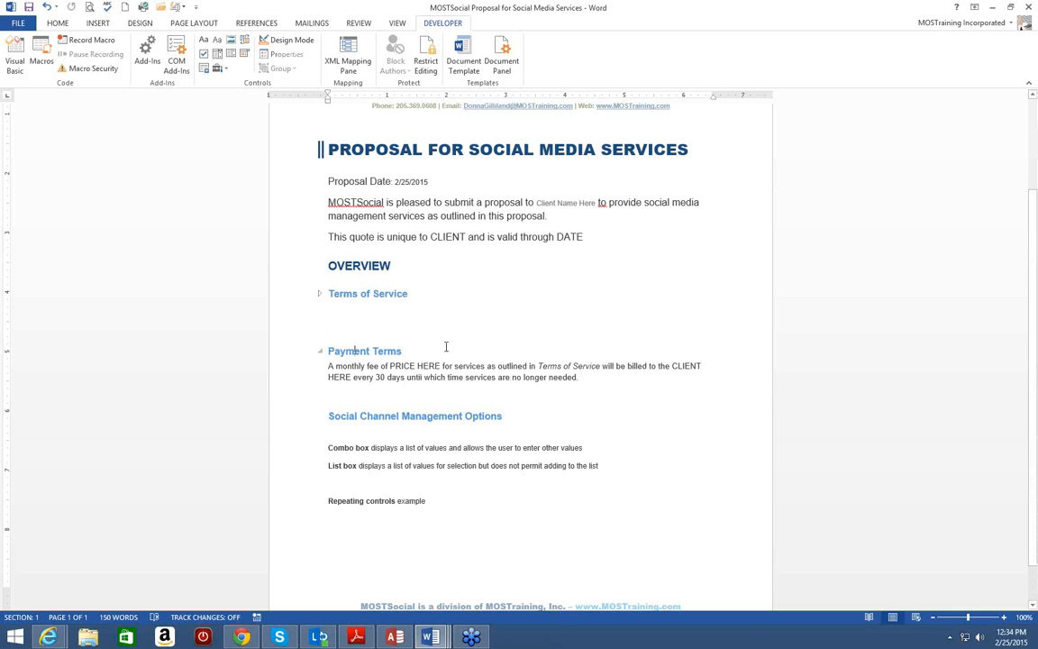
pyautogui.click(347, 318)
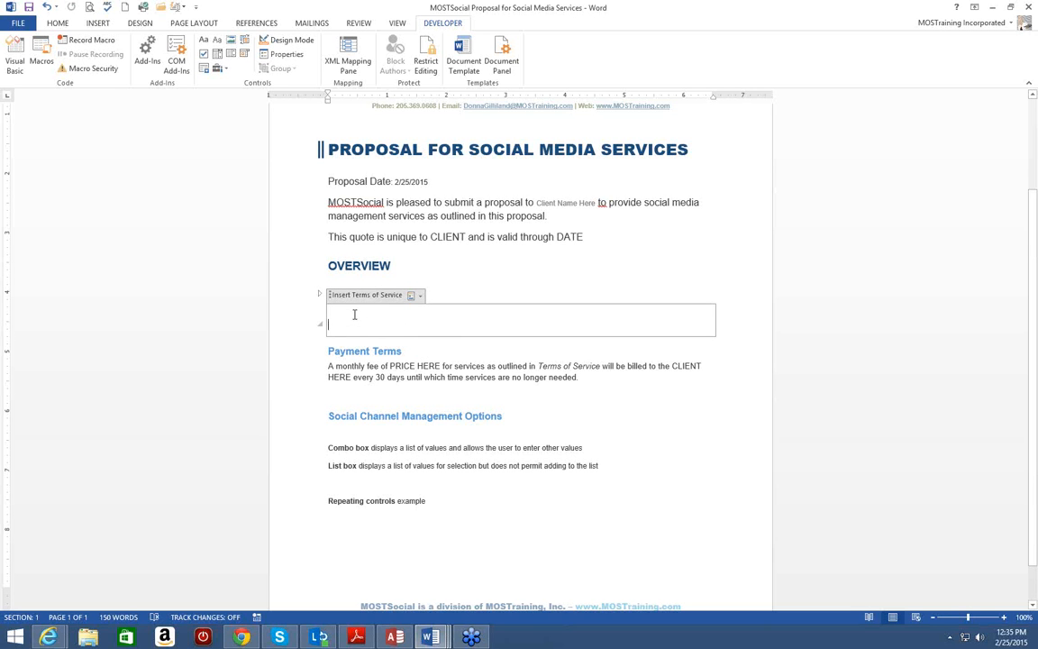
pyautogui.click(353, 397)
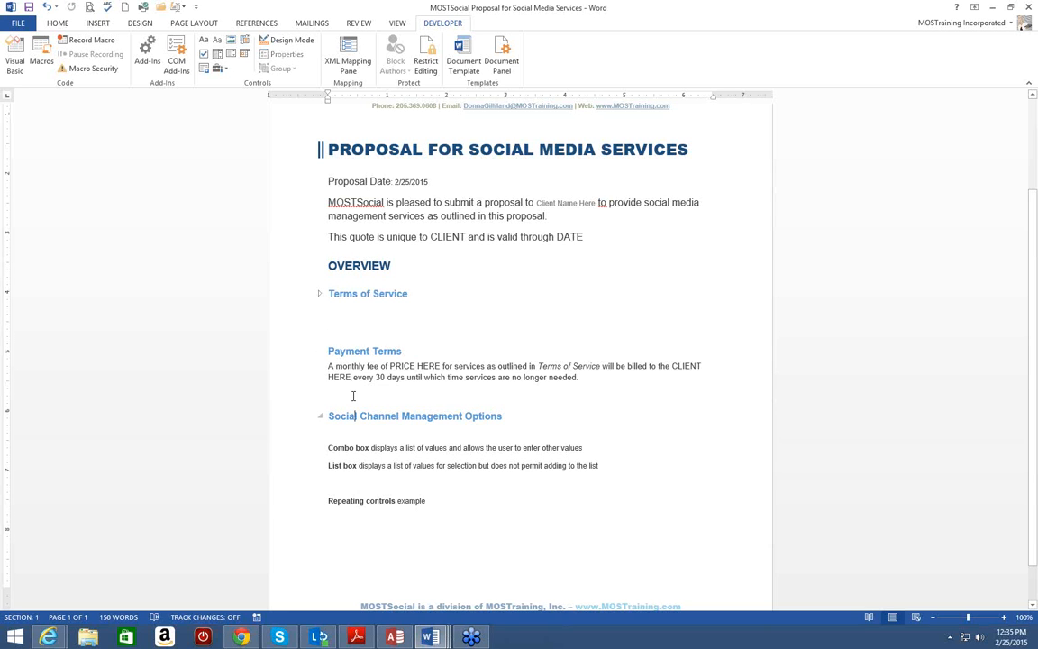
# - Insert a combo box content control on the blank line under the "Social Channel Management Options" heading
pyautogui.scroll(-1, 354, 396)
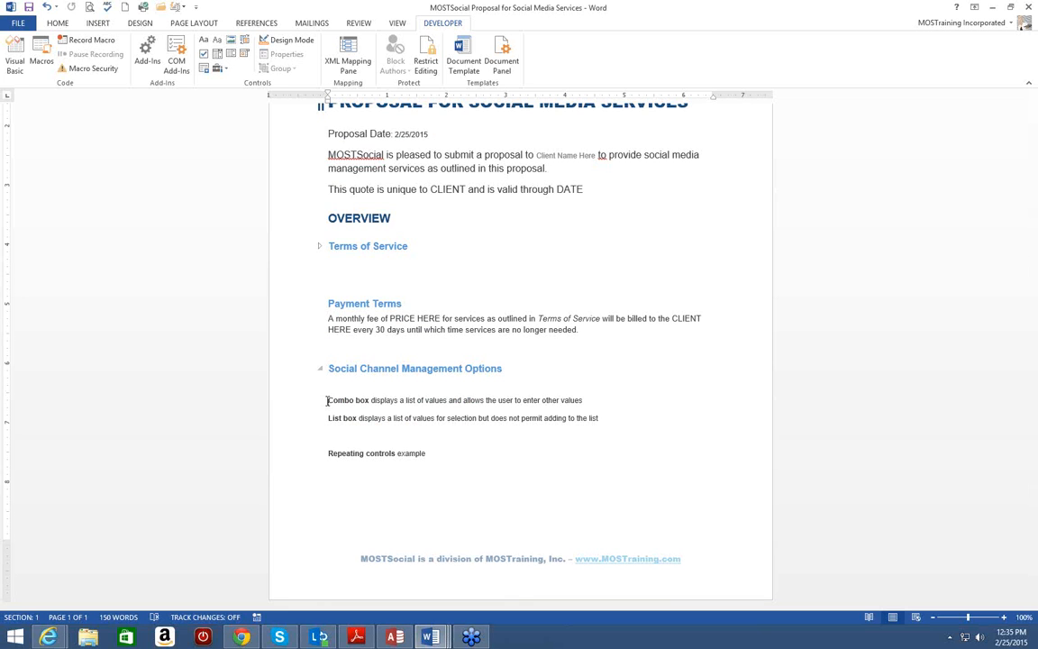
pyautogui.click(1005, 618)
pyautogui.click(1005, 618)
pyautogui.click(1005, 618)
pyautogui.click(1005, 618)
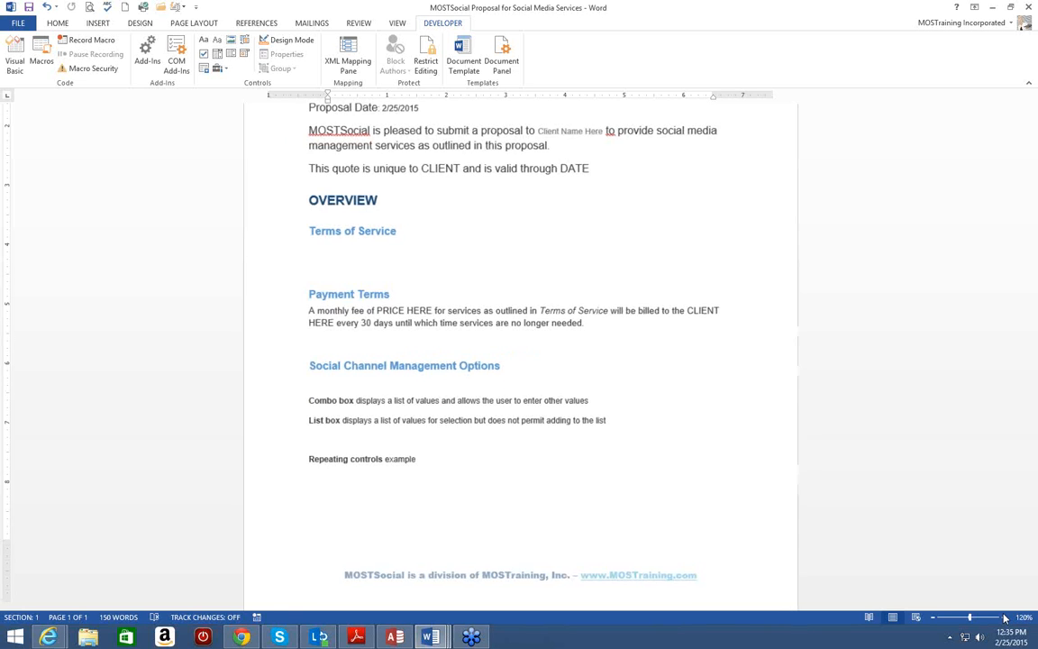
pyautogui.click(1005, 618)
pyautogui.click(1005, 618)
pyautogui.moveTo(213, 404); pyautogui.dragTo(651, 433)
pyautogui.click(213, 378)
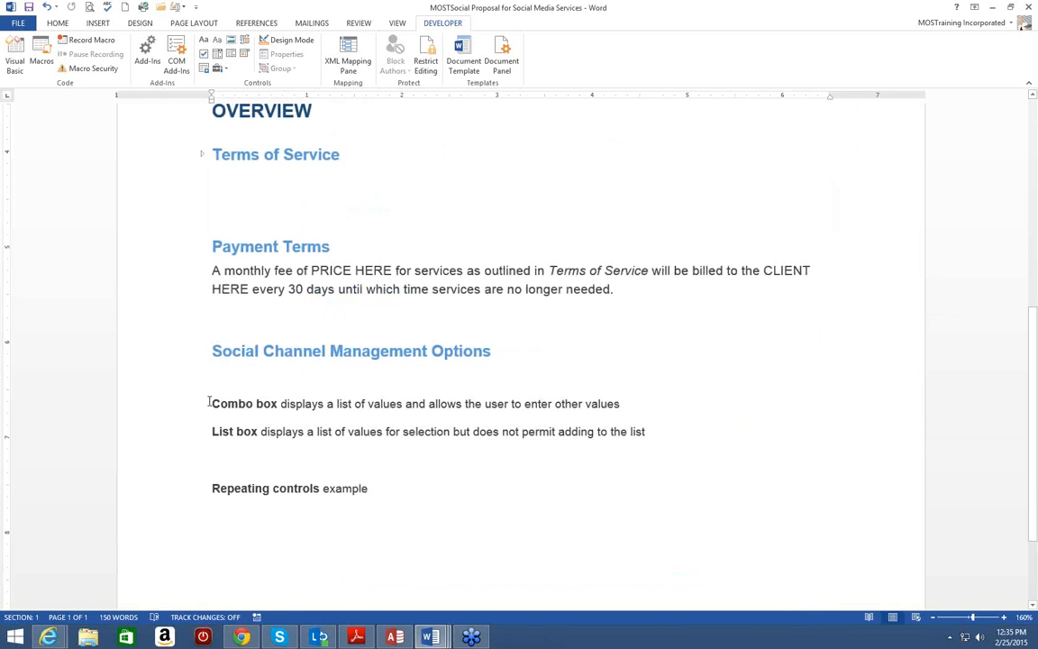
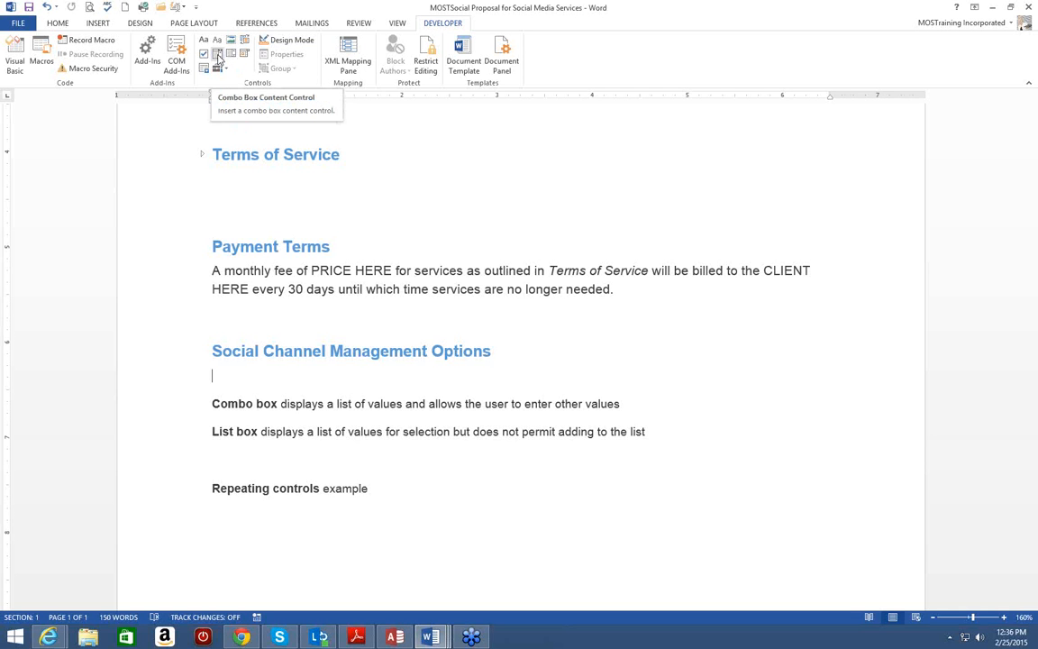
pyautogui.click(218, 55)
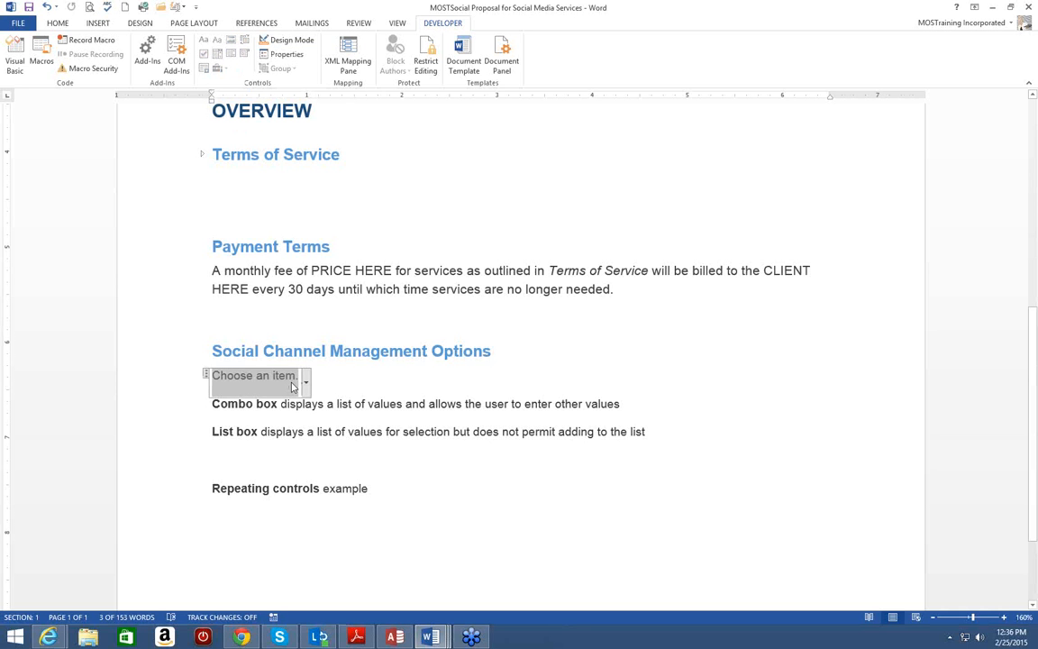
# - Change the combo box's placeholder text to "Choose a Social Channel" in Design Mode
pyautogui.click(298, 40)
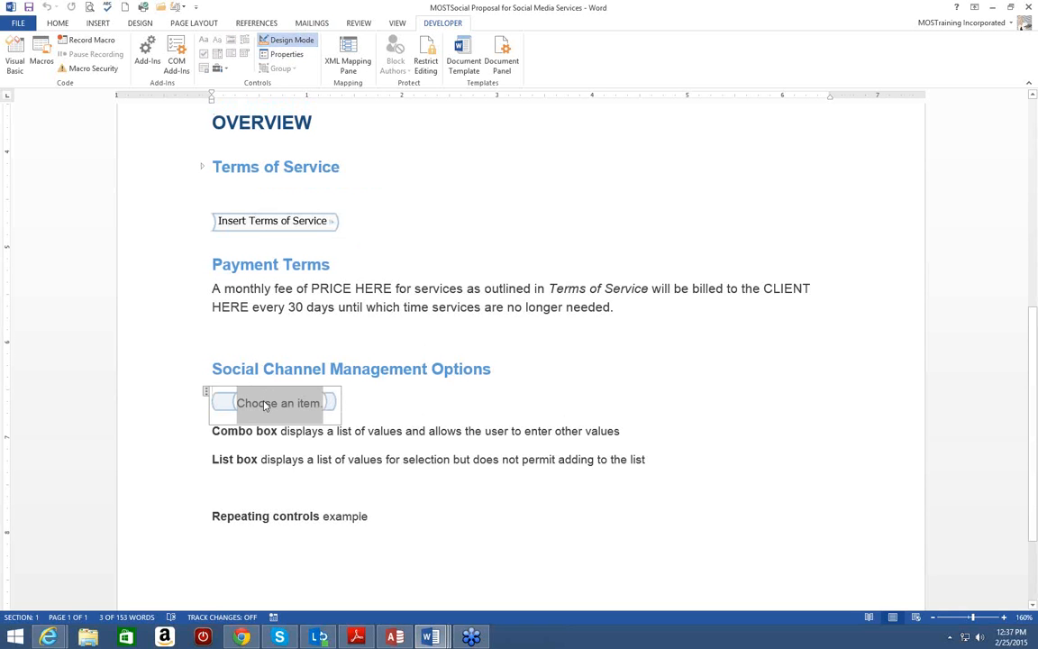
pyautogui.write('C')
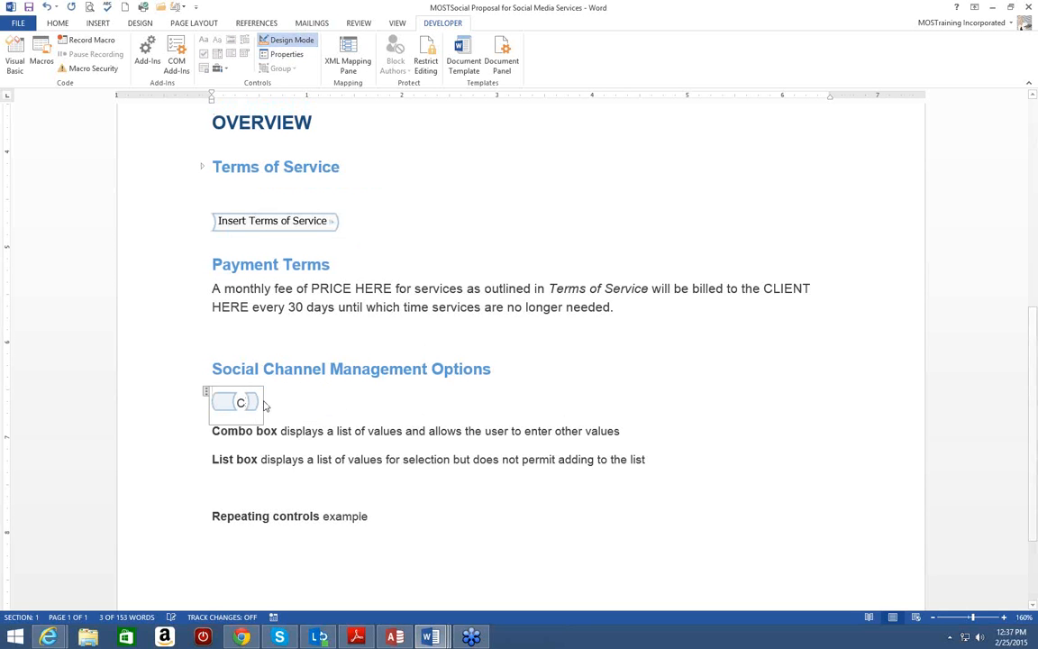
pyautogui.write('hoose a Social')
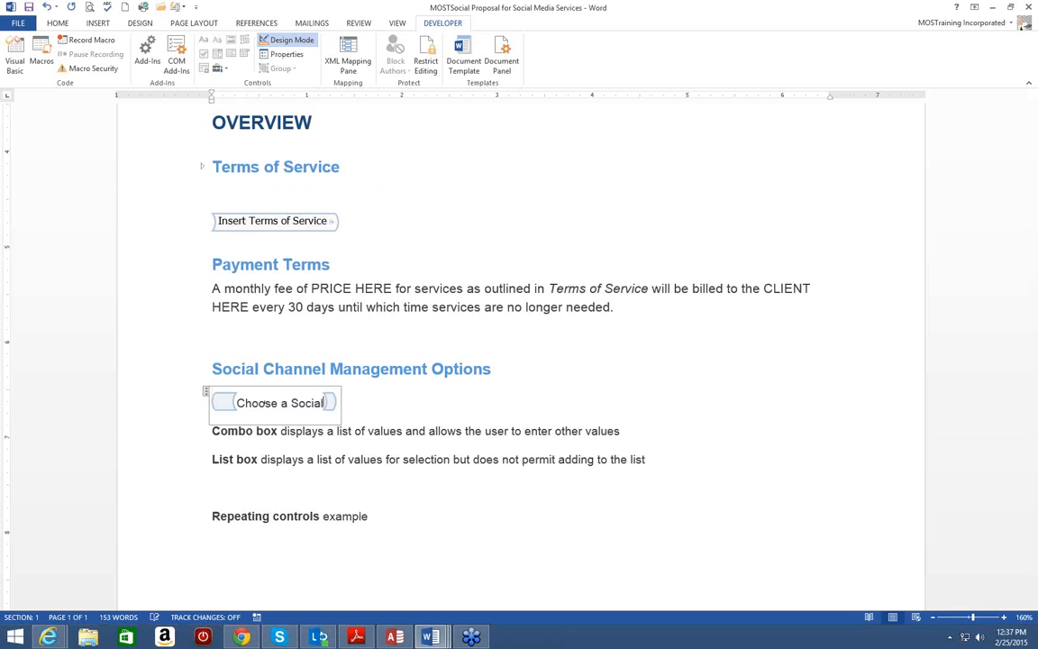
pyautogui.write(' Channel')
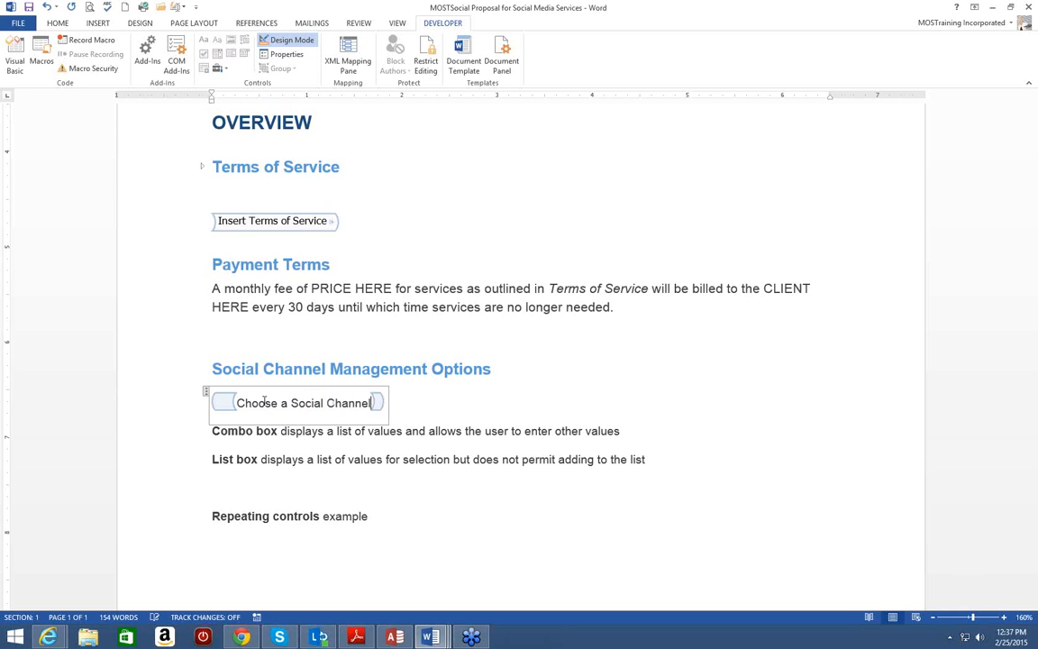
pyautogui.click(280, 40)
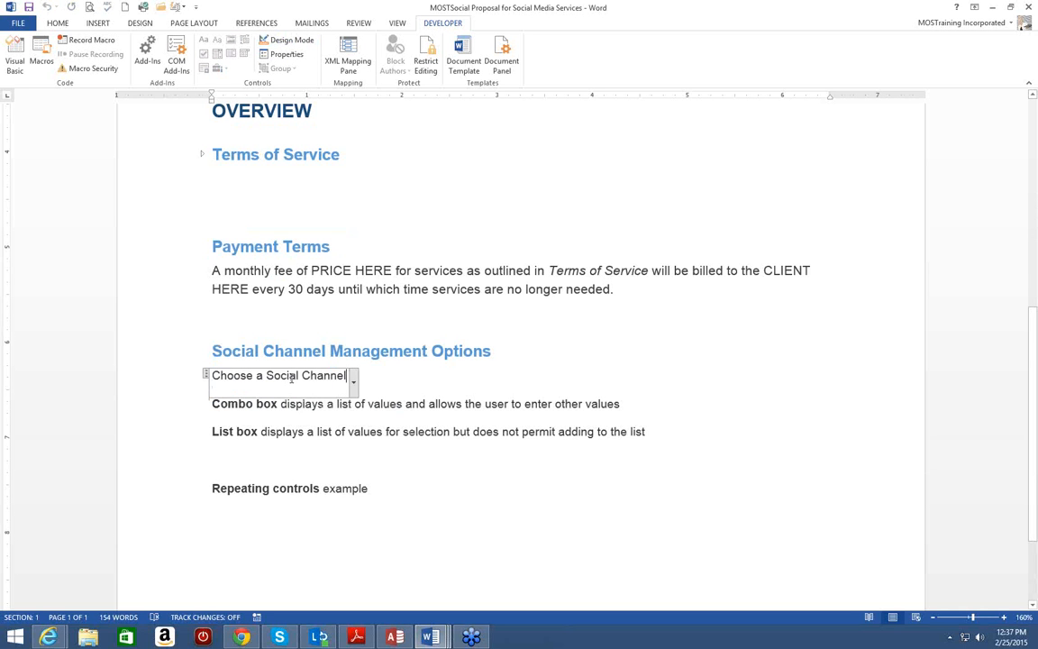
# - Give the combo box the title "Social Media Option" and add "Facebook" as a list choice
pyautogui.click(286, 56)
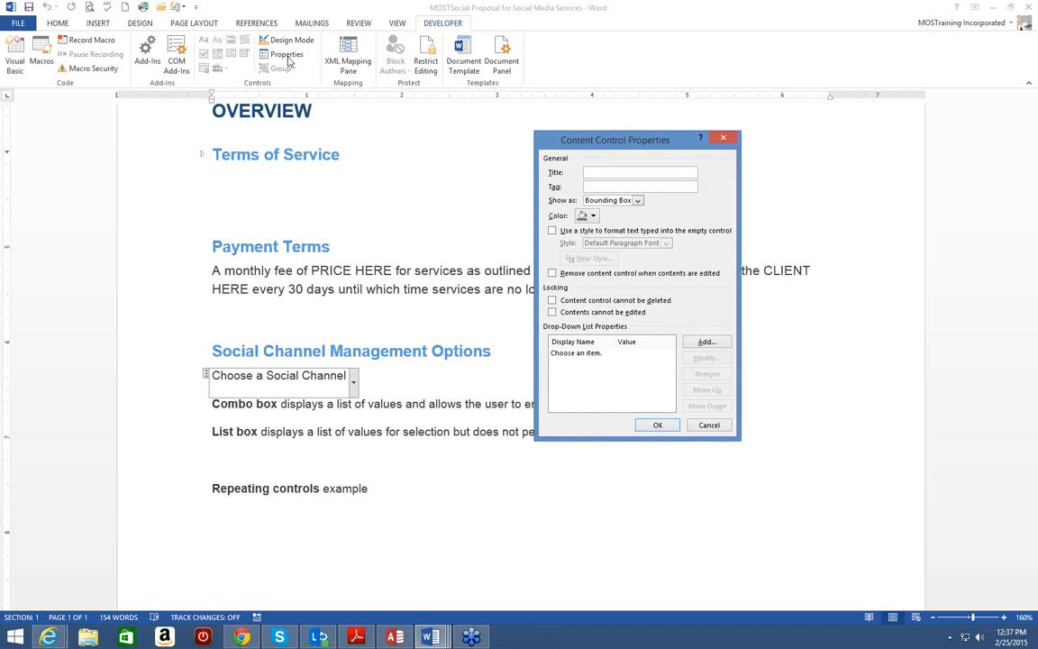
pyautogui.moveTo(609, 146); pyautogui.dragTo(556, 155)
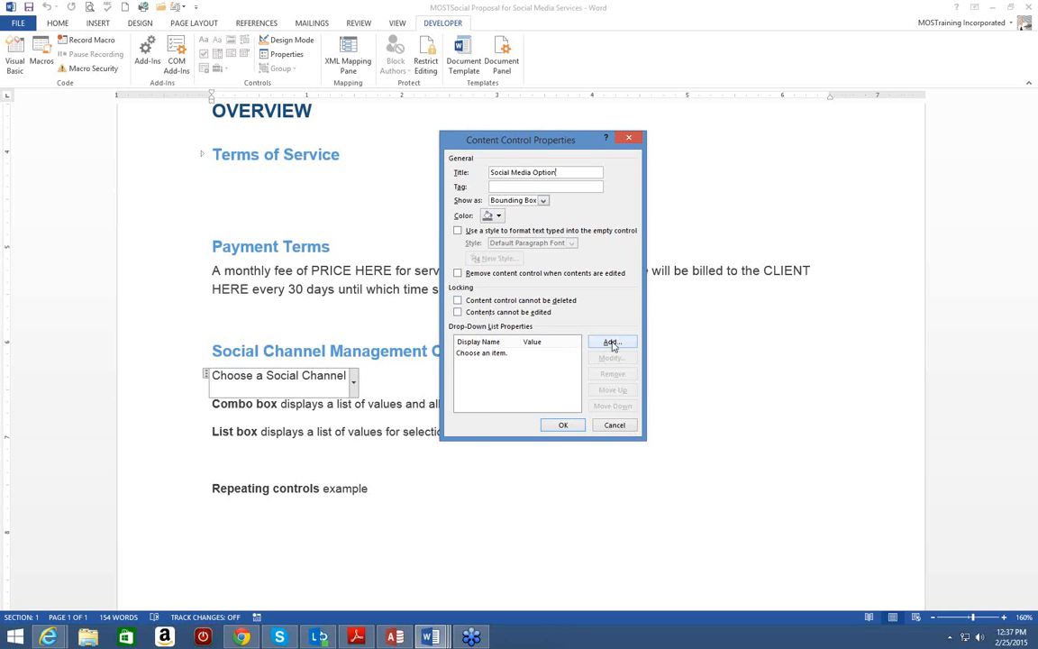
pyautogui.click(612, 343)
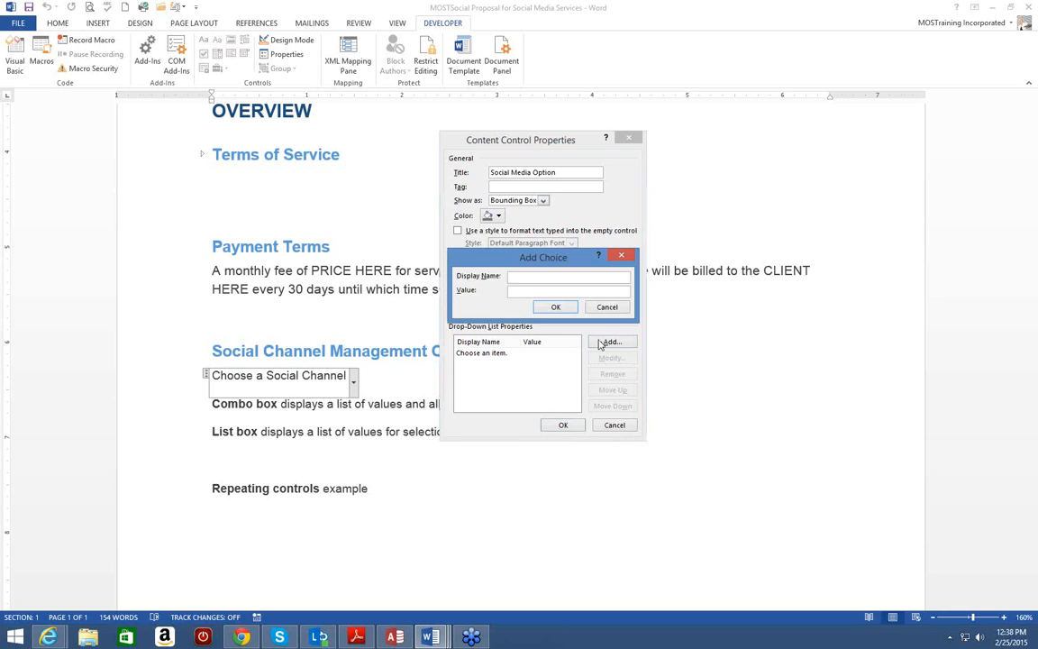
pyautogui.write('Faacebo')
pyautogui.press('BackSpace')
pyautogui.press('BackSpace')
pyautogui.press('BackSpace')
pyautogui.press('BackSpace')
pyautogui.press('BackSpace')
pyautogui.write('cebook')
pyautogui.click(555, 308)
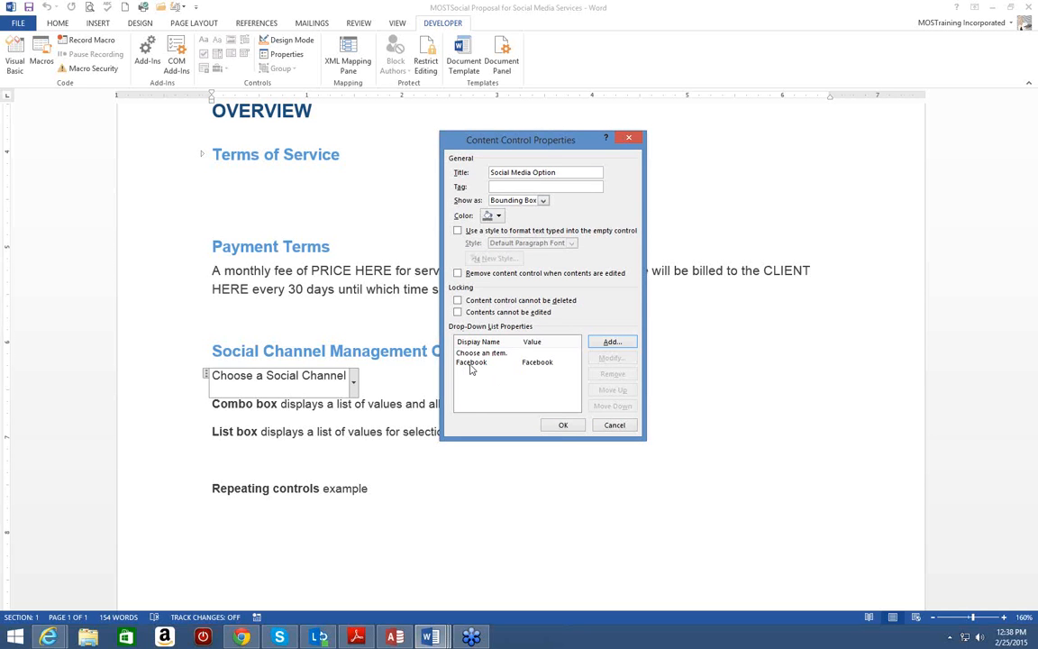
# - Add "Instagram" and "Pinterest" as choices to the combo box list and apply the properties
pyautogui.click(612, 346)
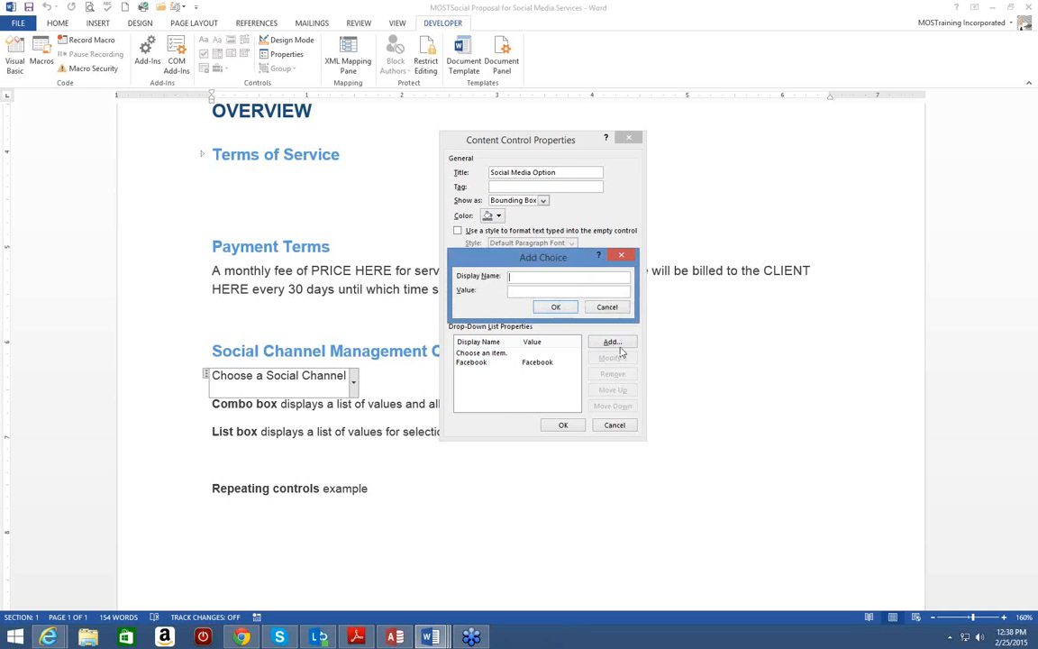
pyautogui.write('Instagram')
pyautogui.click(556, 307)
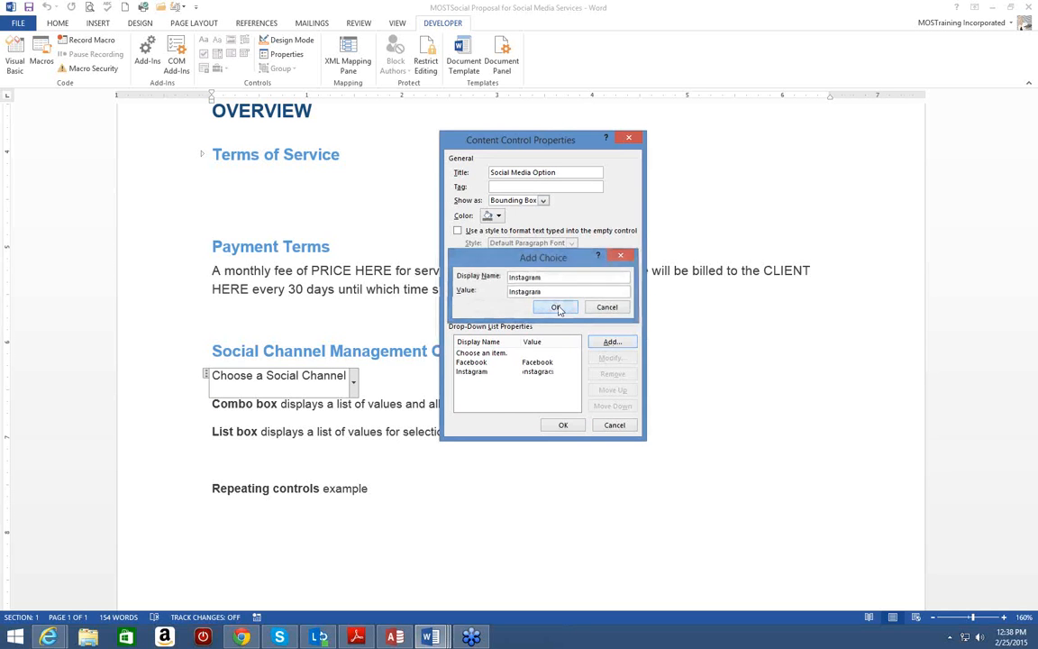
pyautogui.click(613, 343)
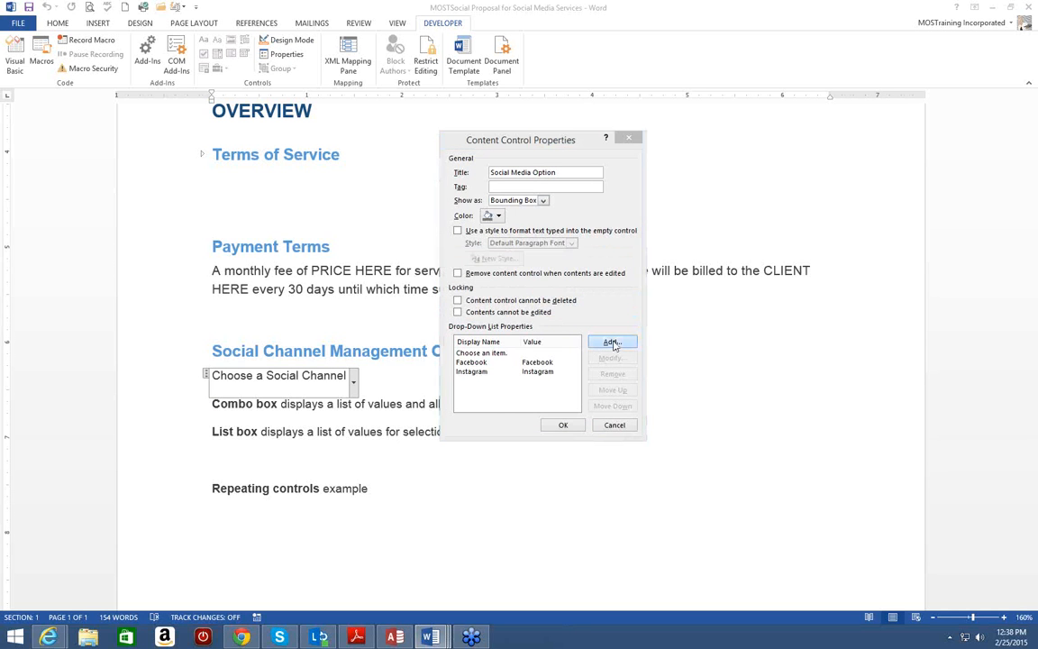
pyautogui.write('Pinterest')
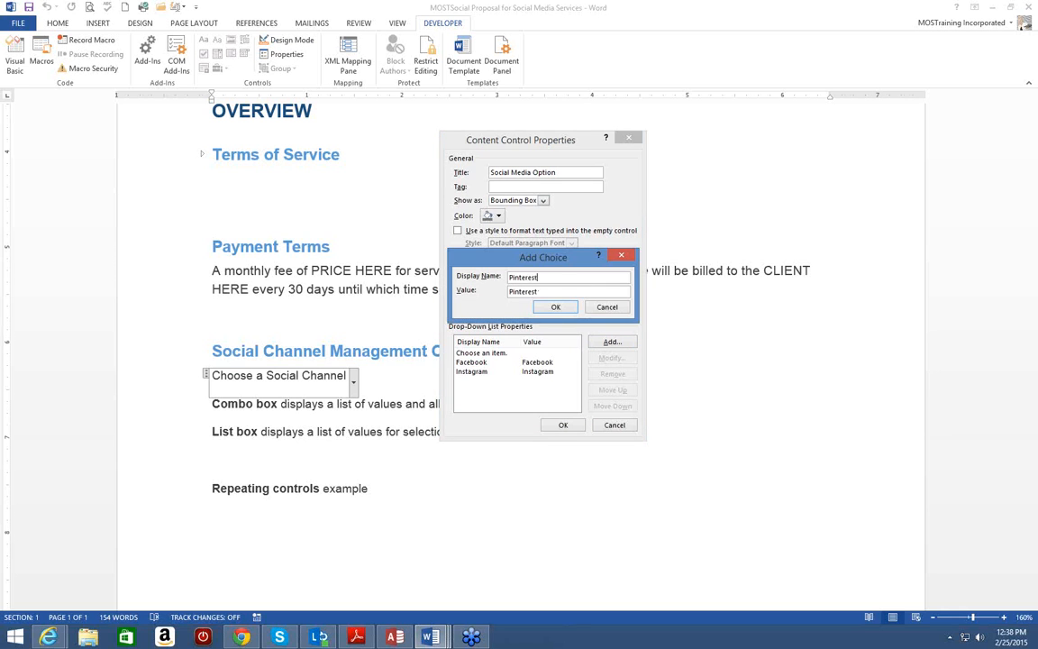
pyautogui.click(553, 309)
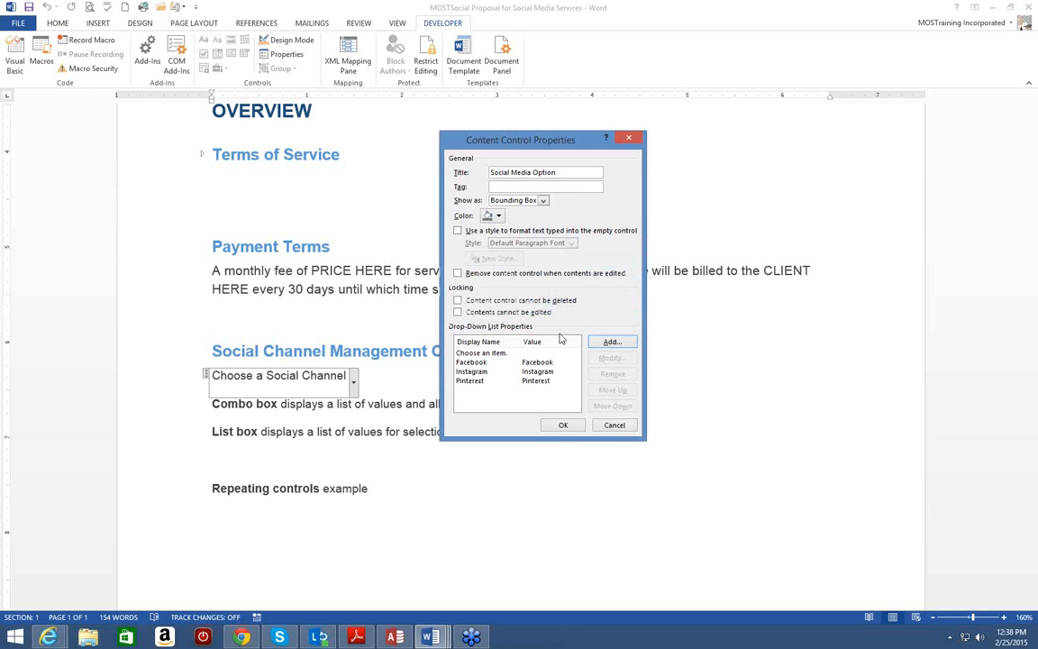
pyautogui.click(564, 426)
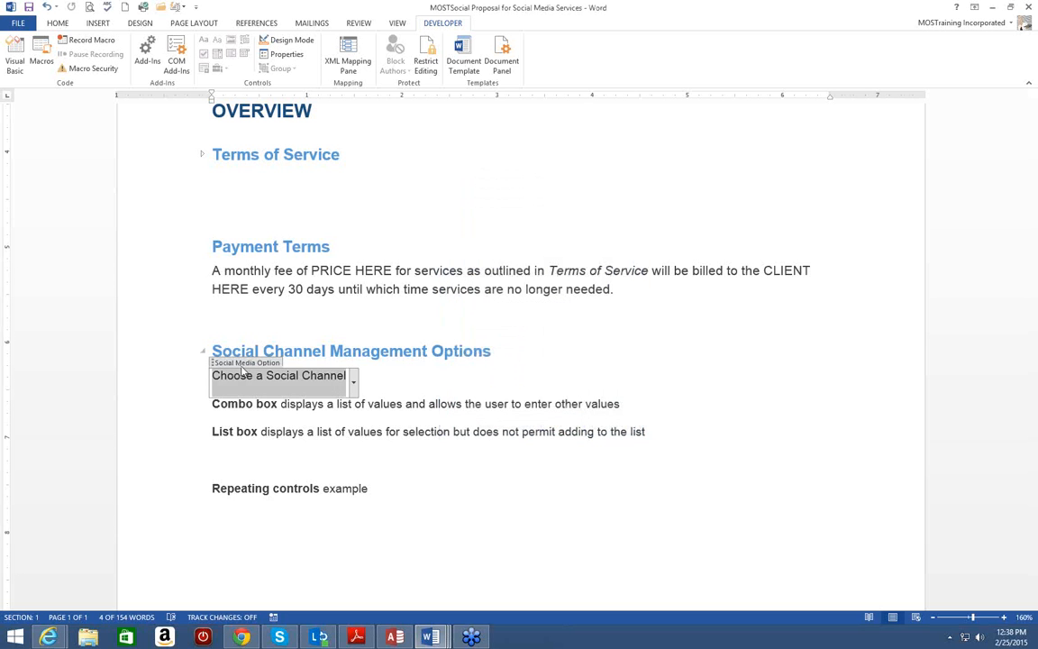
# - Review the combo box's list of social channels and its entries in the content control properties
pyautogui.click(355, 381)
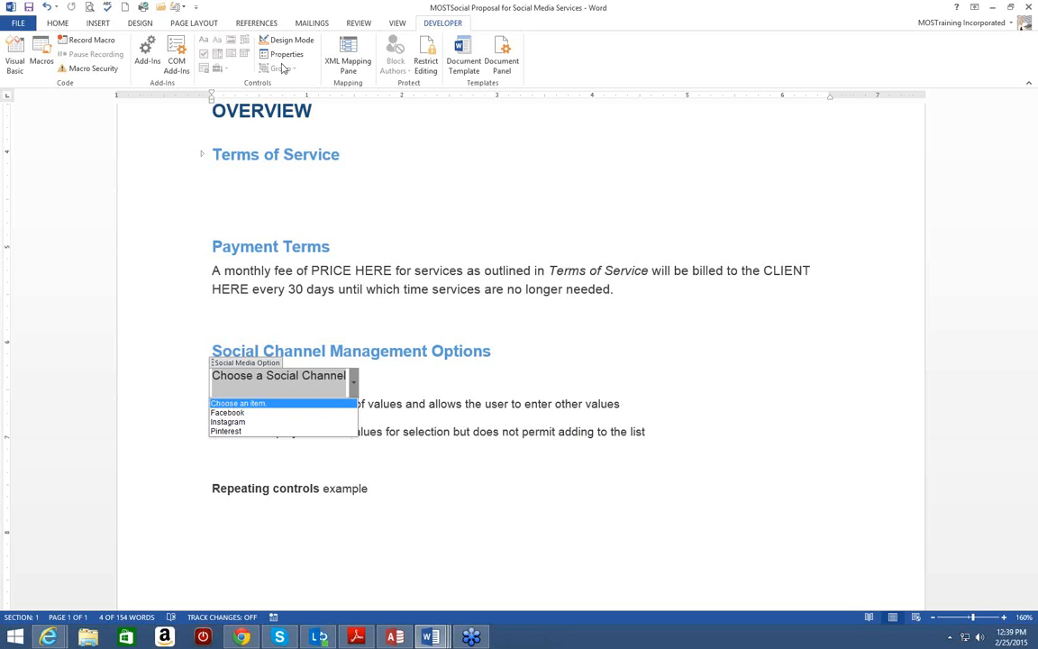
pyautogui.click(287, 56)
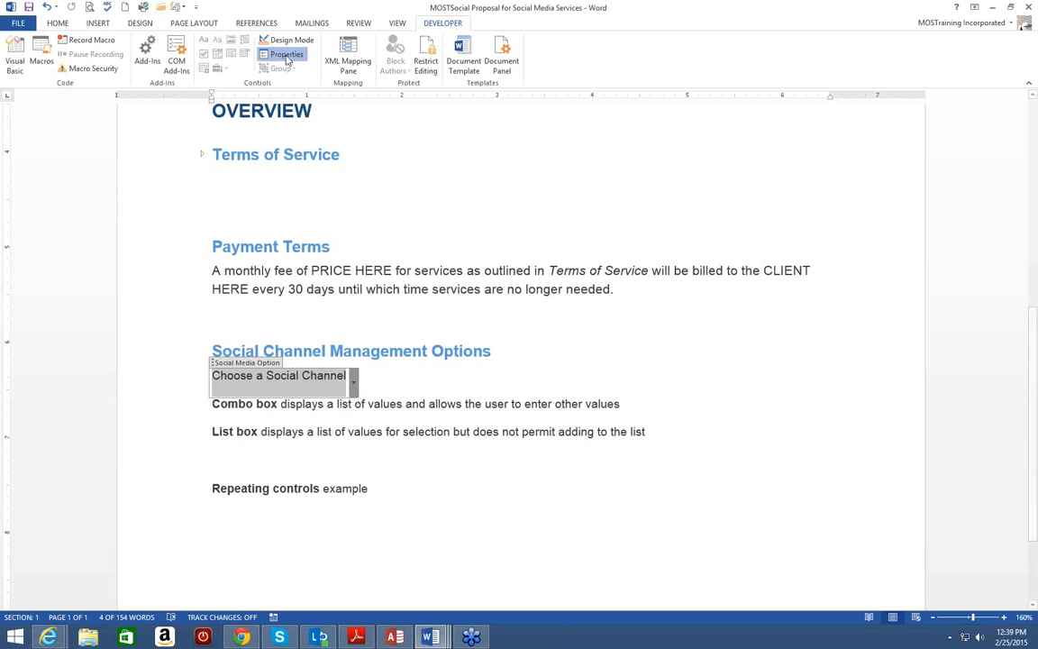
pyautogui.click(287, 56)
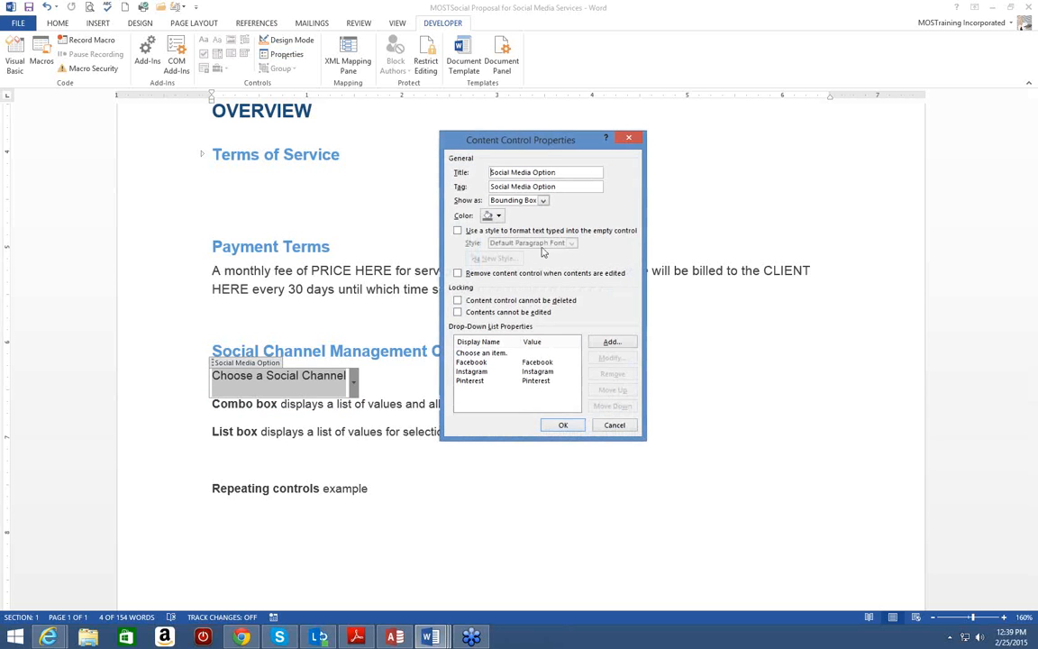
pyautogui.click(473, 372)
pyautogui.click(470, 382)
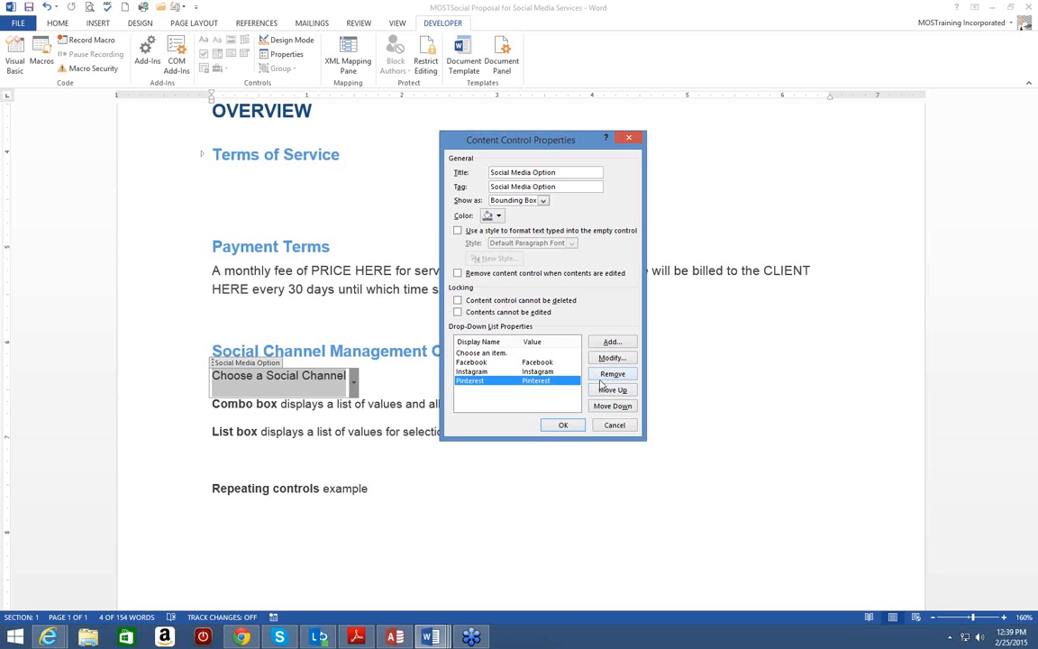
pyautogui.click(563, 426)
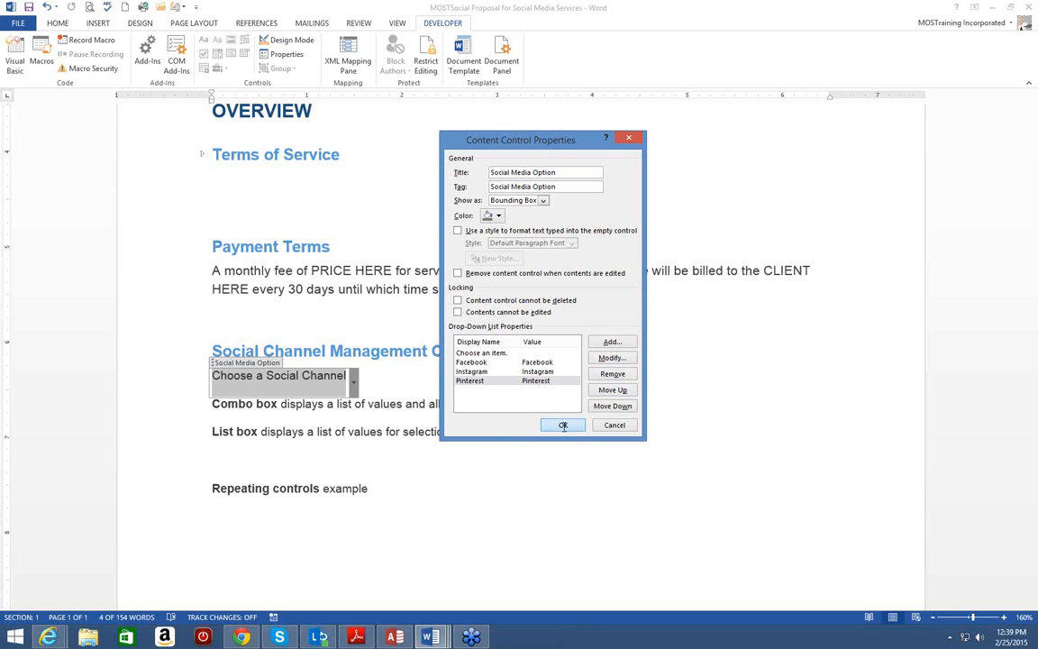
pyautogui.click(417, 383)
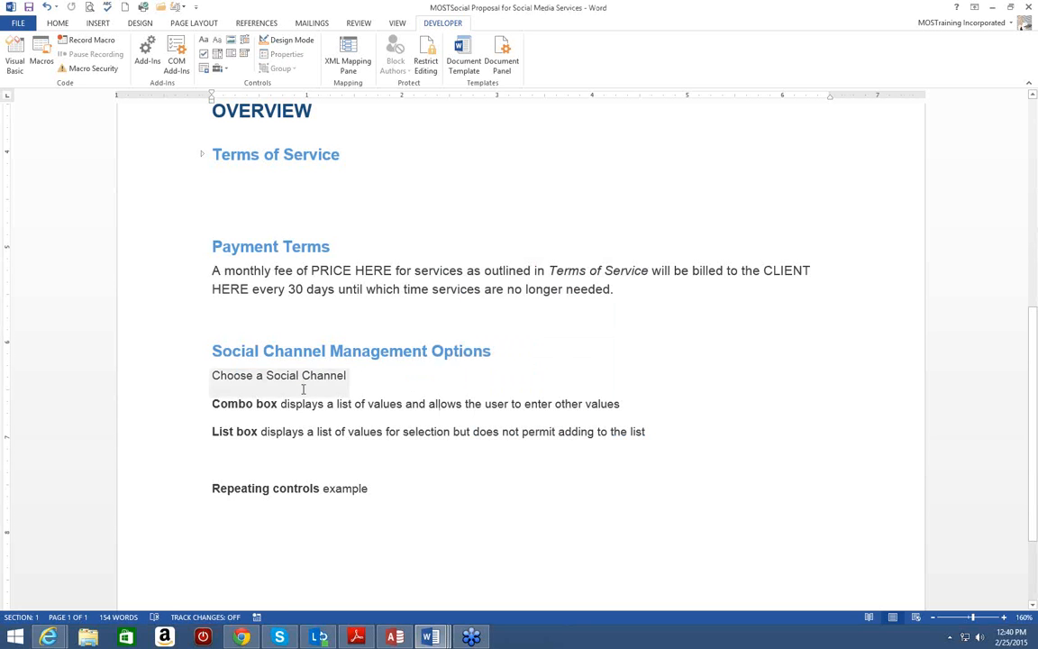
pyautogui.moveTo(368, 387); pyautogui.dragTo(608, 450)
pyautogui.click(608, 450)
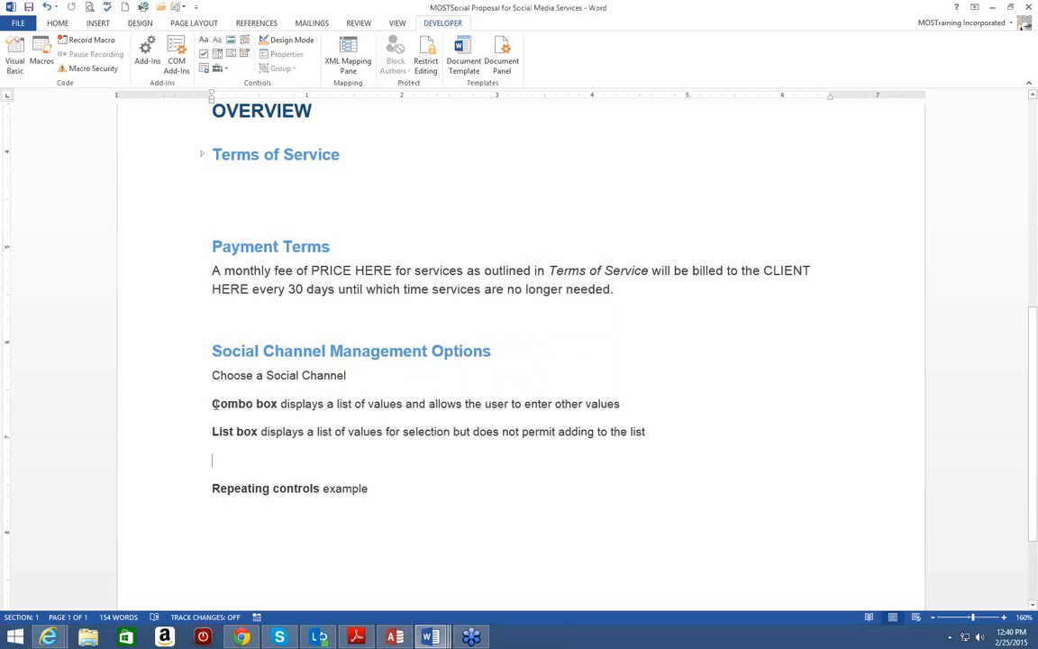
pyautogui.click(368, 374)
pyautogui.click(304, 378)
pyautogui.click(394, 375)
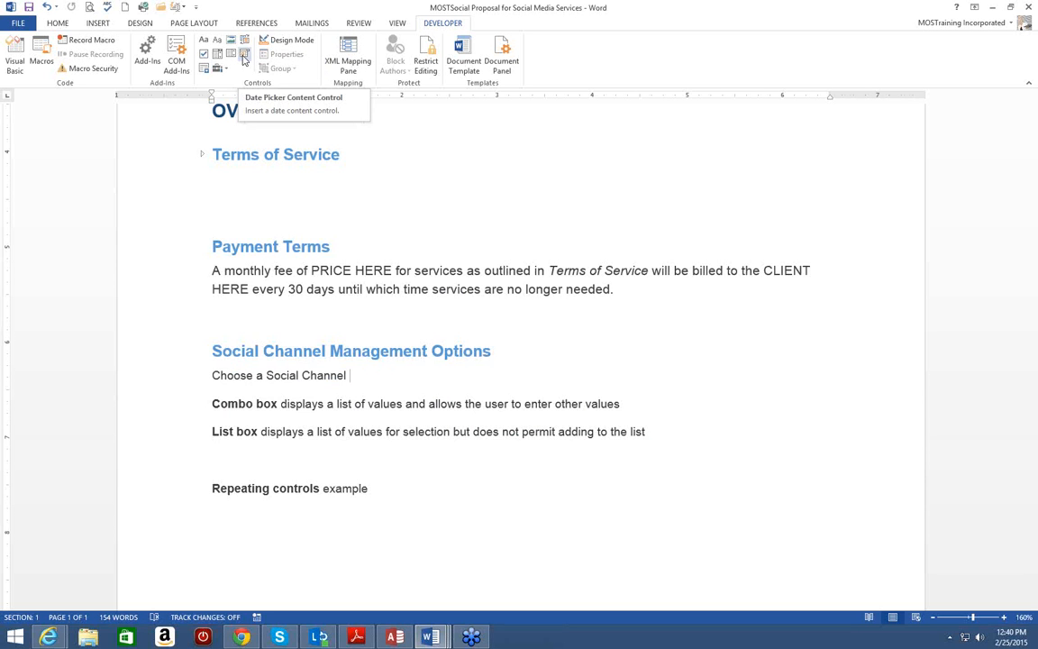
pyautogui.click(304, 352)
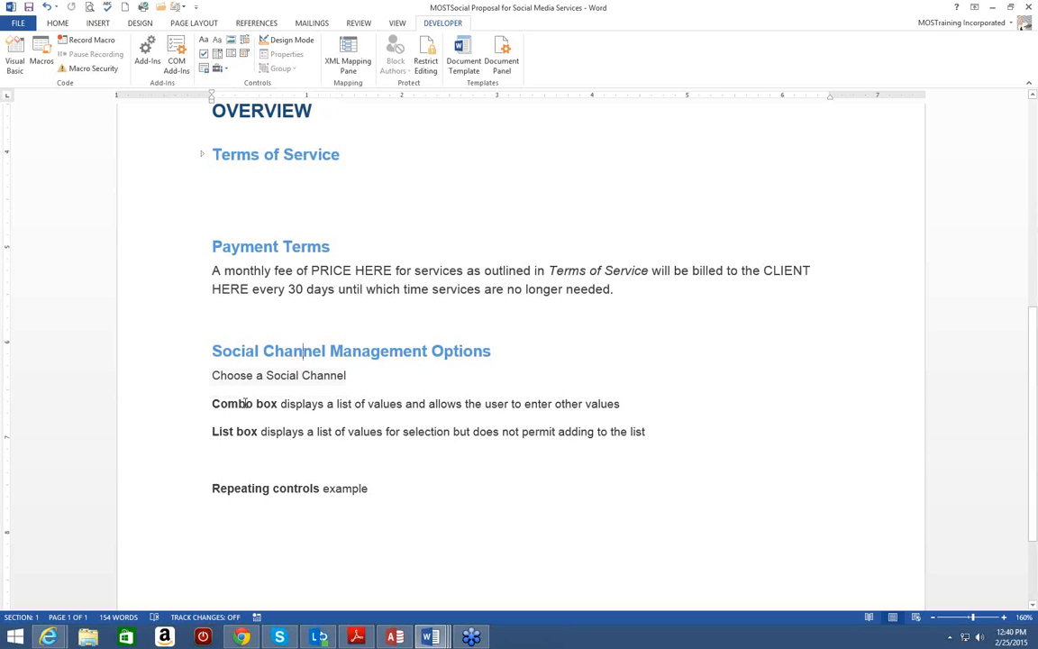
# - Delete the blank paragraph above the "Repeating controls example" line
pyautogui.click(246, 404)
pyautogui.scroll(-1, 264, 440)
pyautogui.scroll(-3, 265, 439)
pyautogui.click(268, 382)
pyautogui.press('Delete')
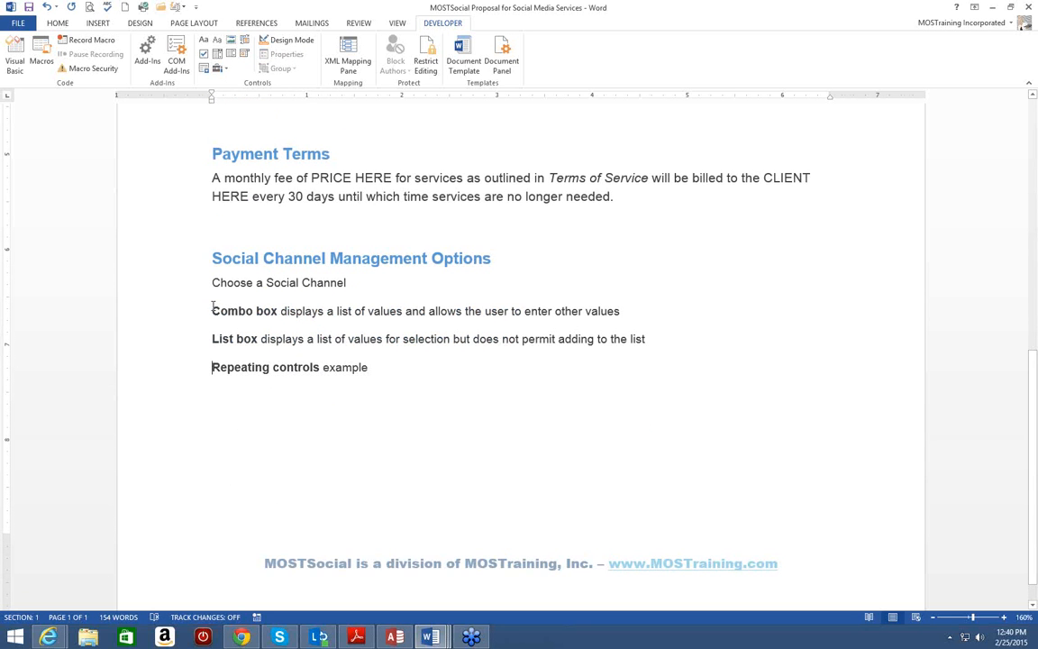
# - Insert a 1x1 table below the "Repeating controls example" line and narrow it to about 4.9 inches wide
pyautogui.moveTo(212, 367); pyautogui.dragTo(315, 370)
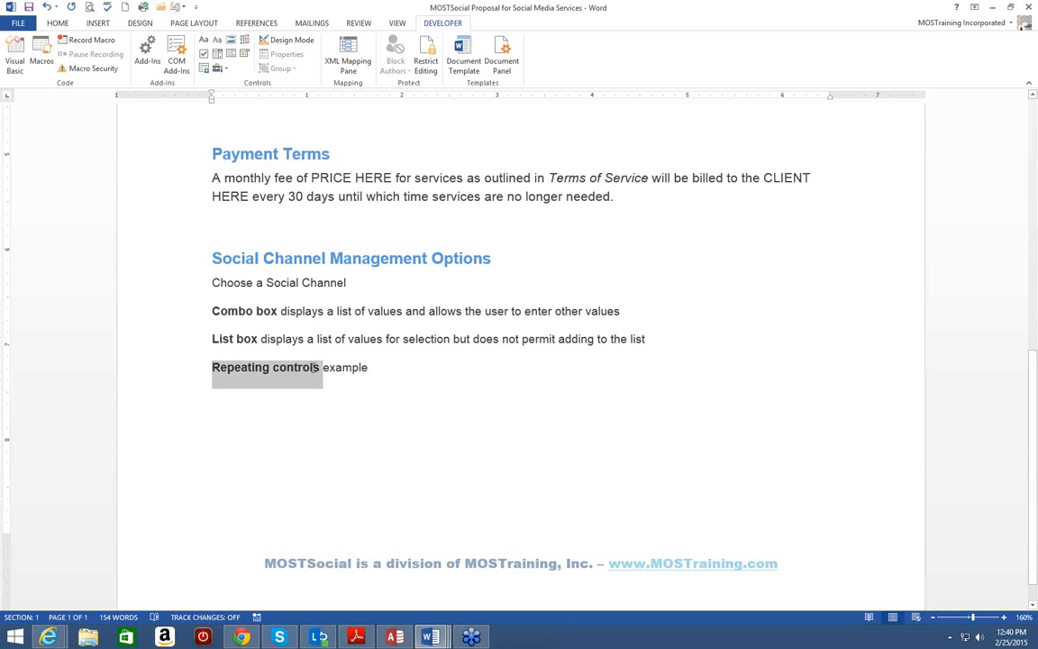
pyautogui.click(379, 372)
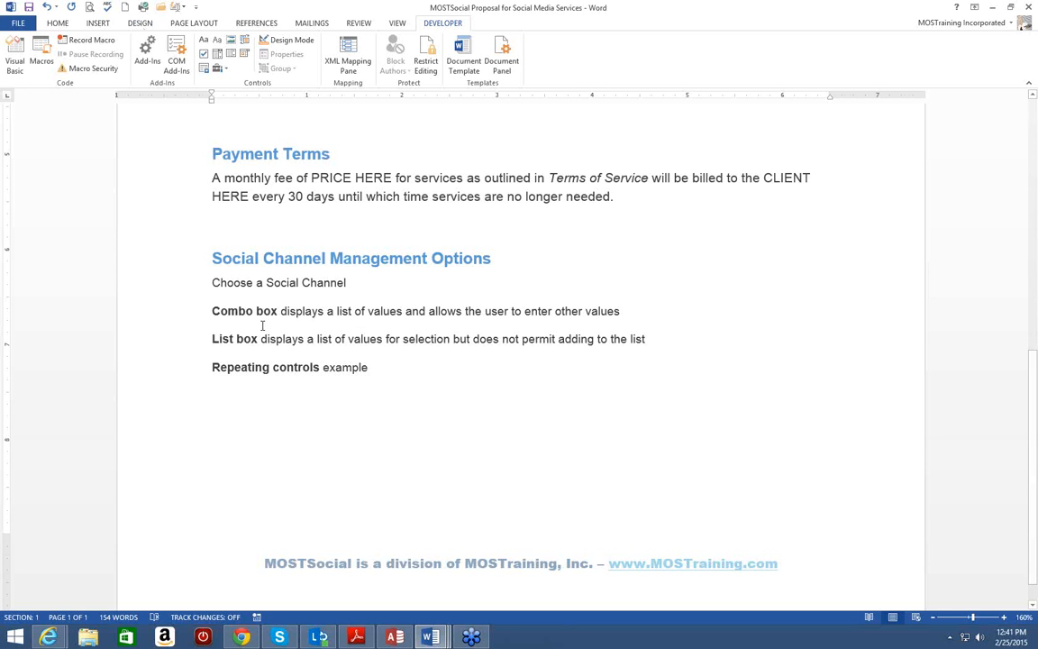
pyautogui.click(97, 22)
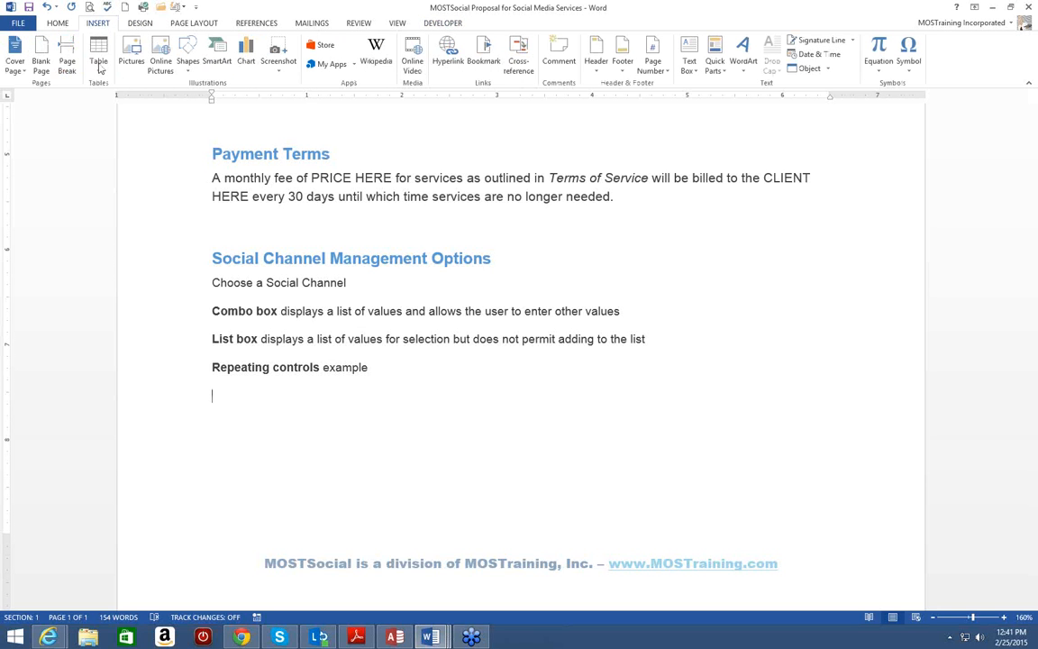
pyautogui.click(100, 68)
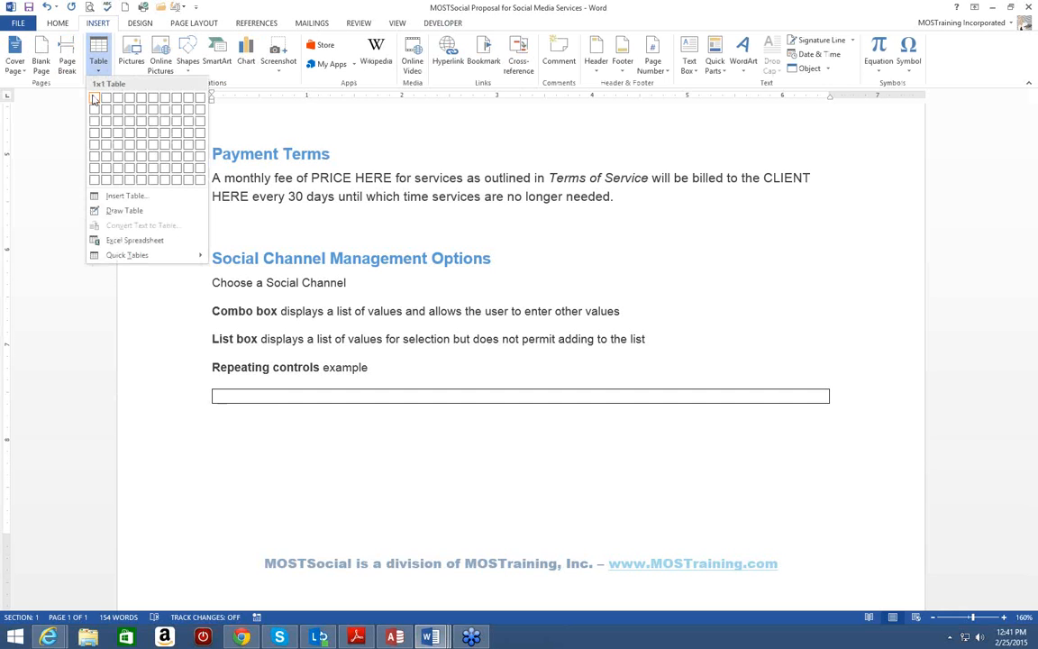
pyautogui.click(94, 99)
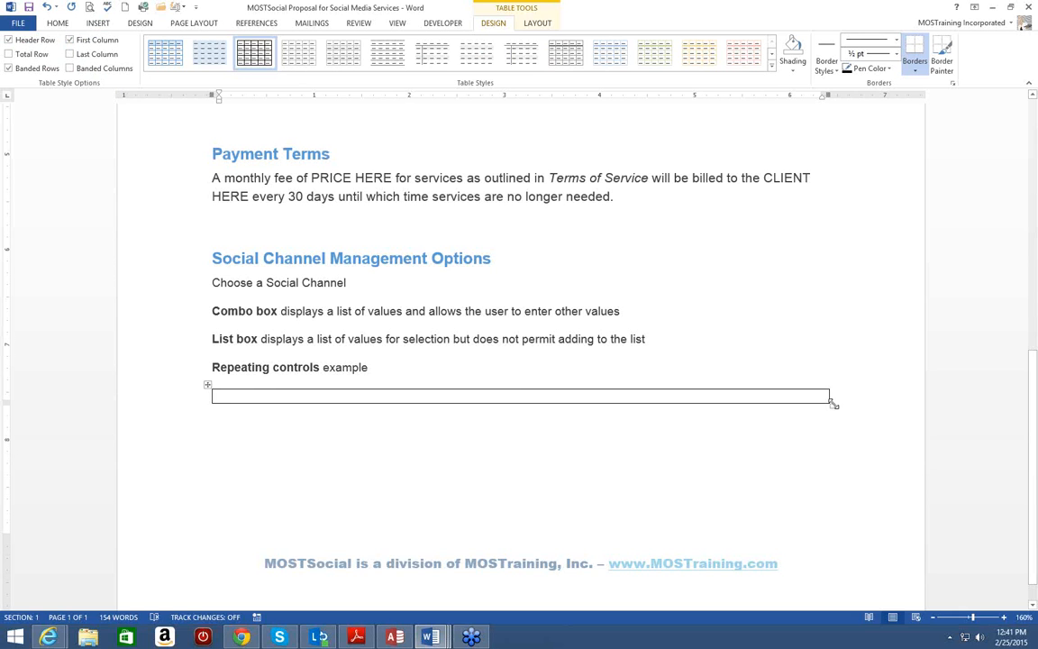
pyautogui.moveTo(833, 405); pyautogui.dragTo(678, 404)
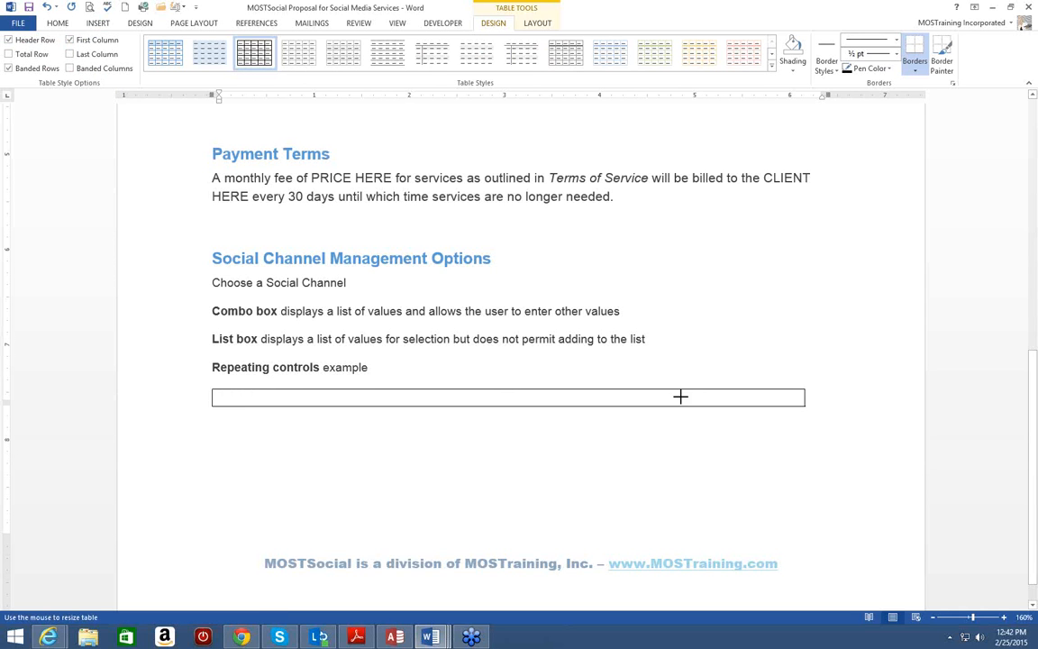
# - Place a rich text content control in the table cell and add a repeating section content control around it
pyautogui.click(251, 398)
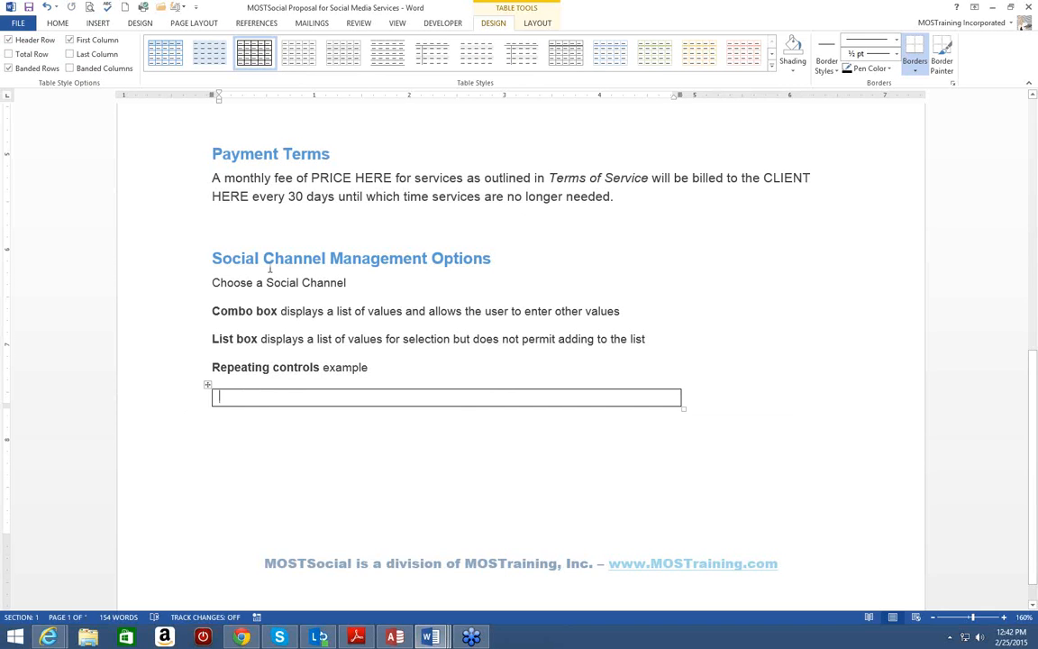
pyautogui.click(445, 24)
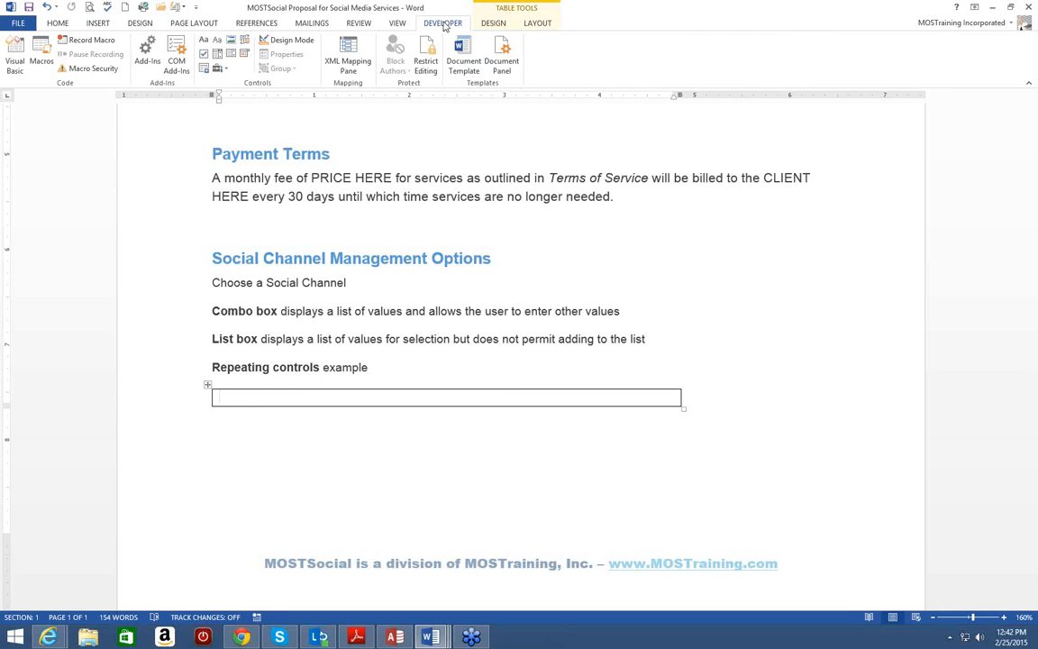
pyautogui.click(204, 43)
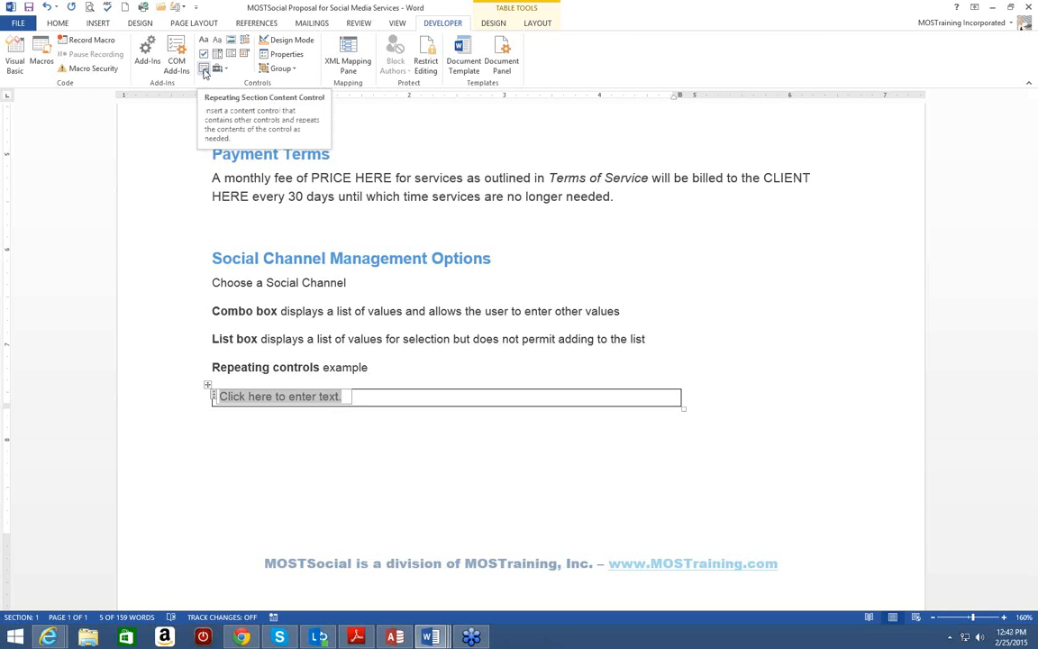
pyautogui.click(204, 72)
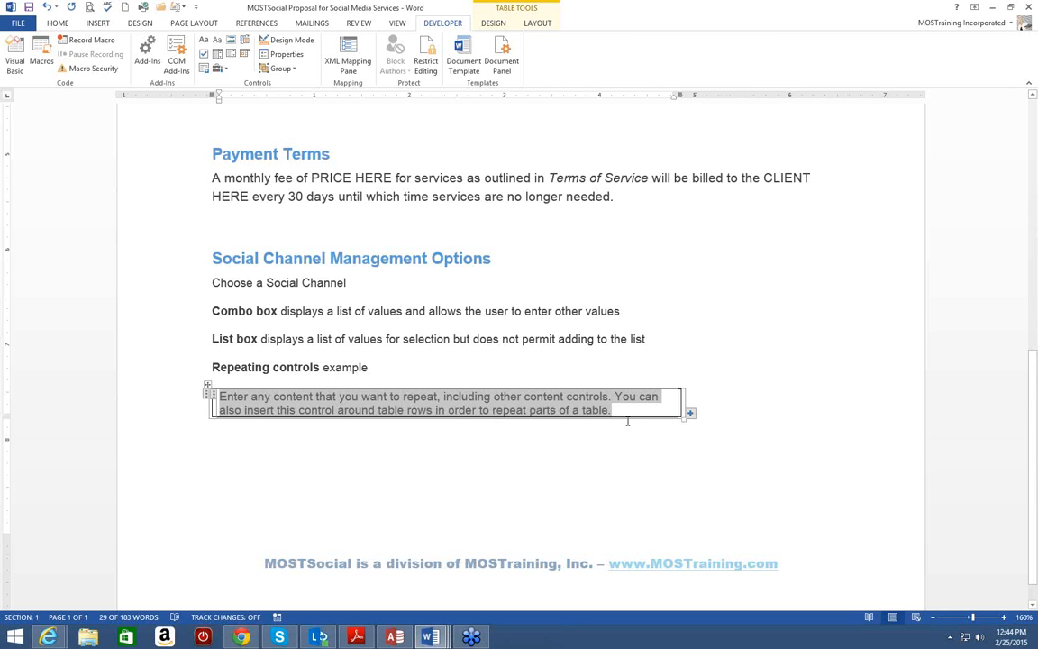
pyautogui.click(608, 455)
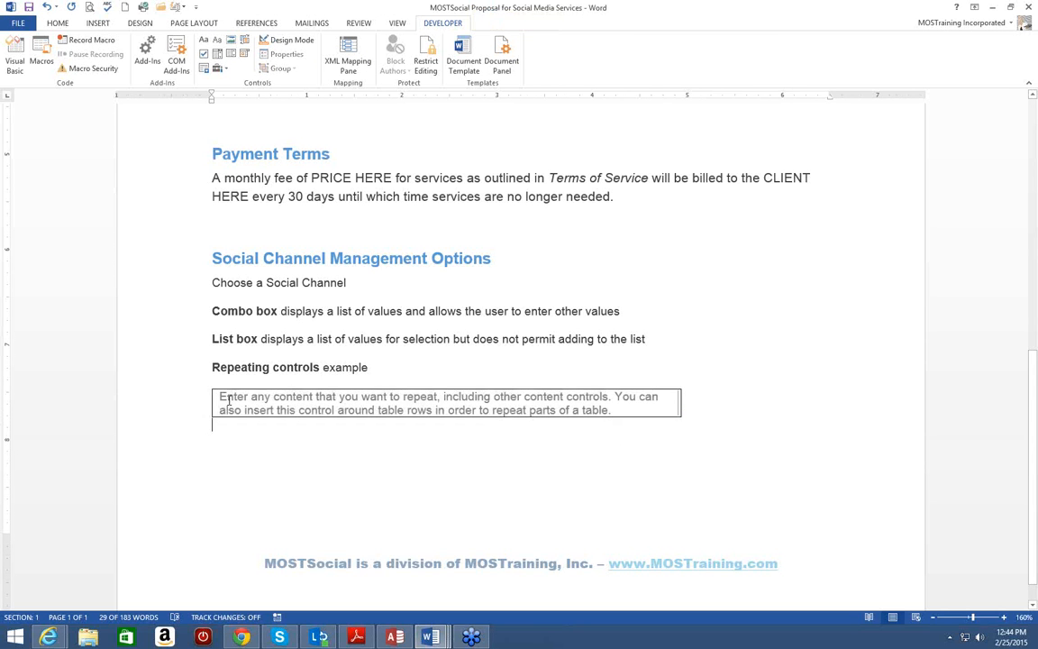
# - Give the repeating section content control in the table the title "Social Media Options"
pyautogui.click(225, 366)
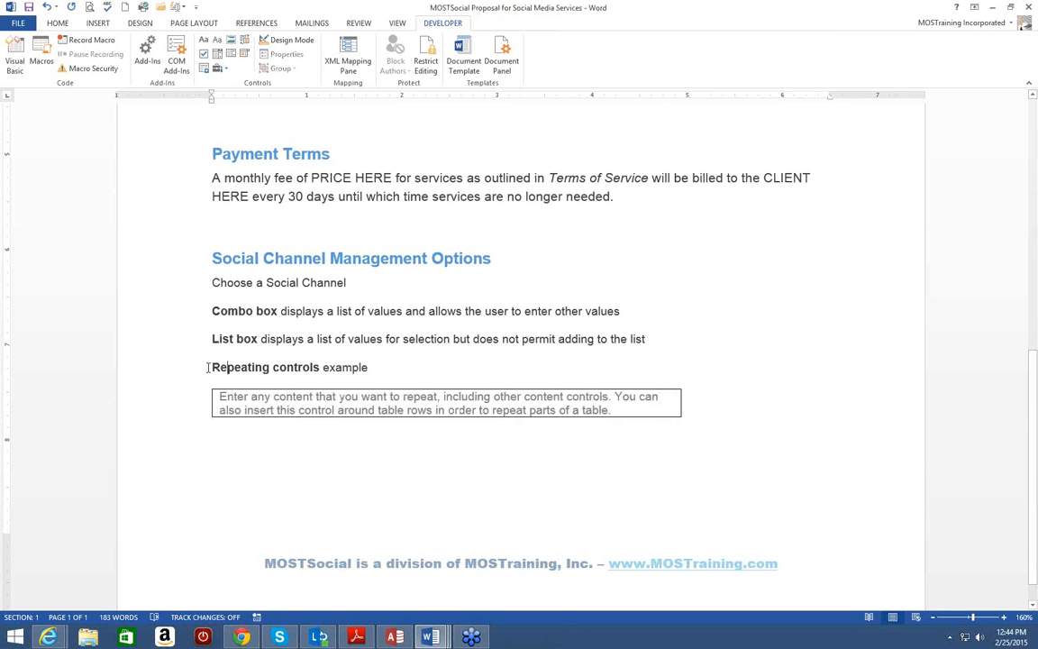
pyautogui.moveTo(209, 367); pyautogui.dragTo(432, 364)
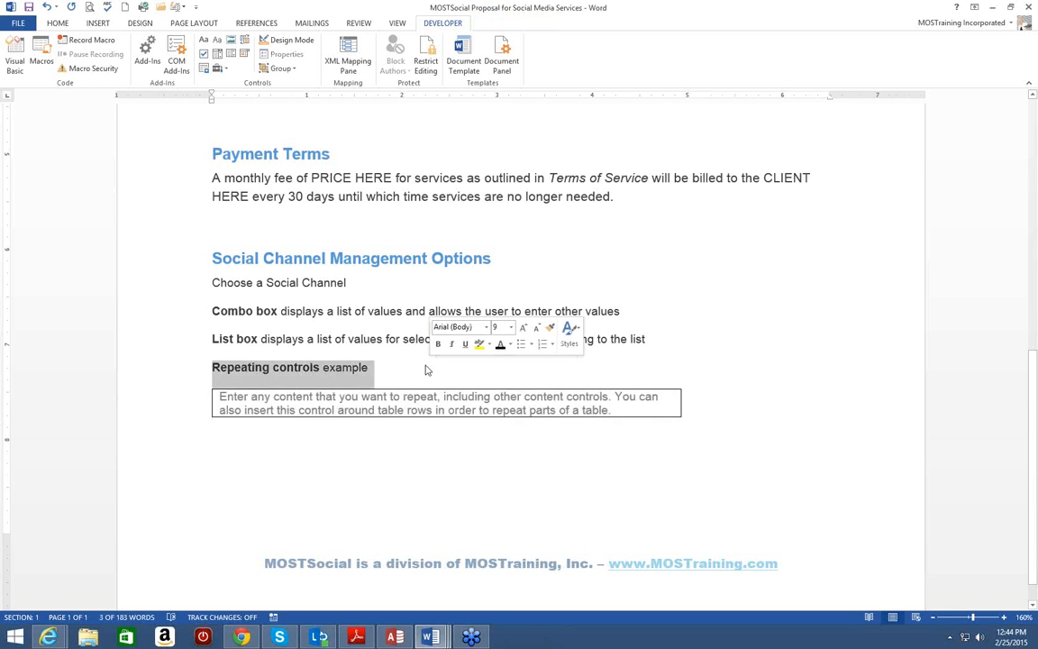
pyautogui.click(211, 395)
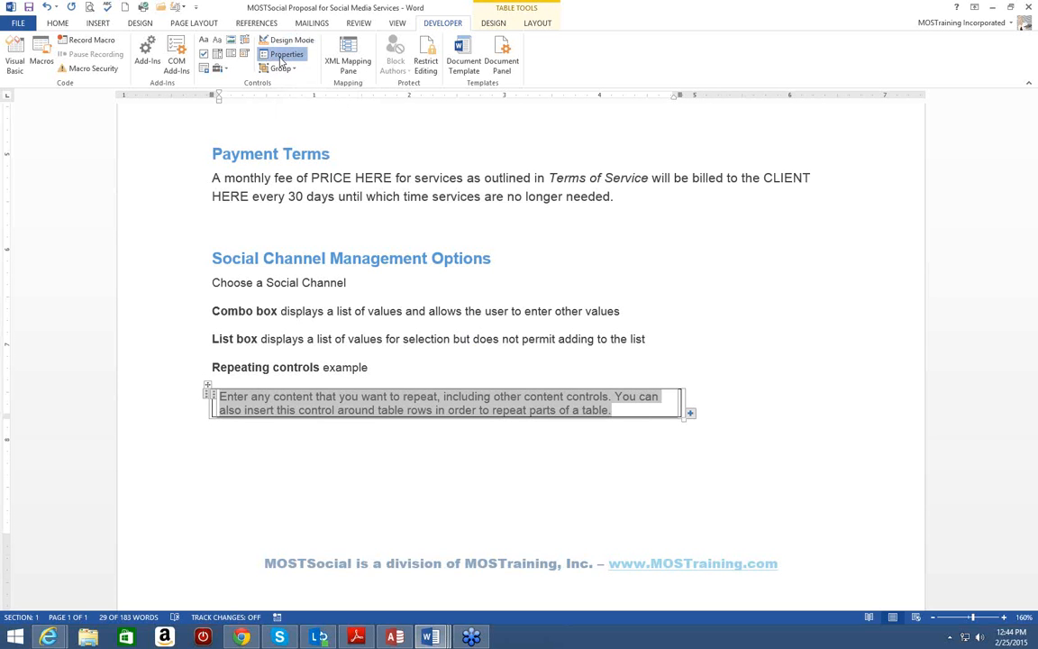
pyautogui.click(282, 56)
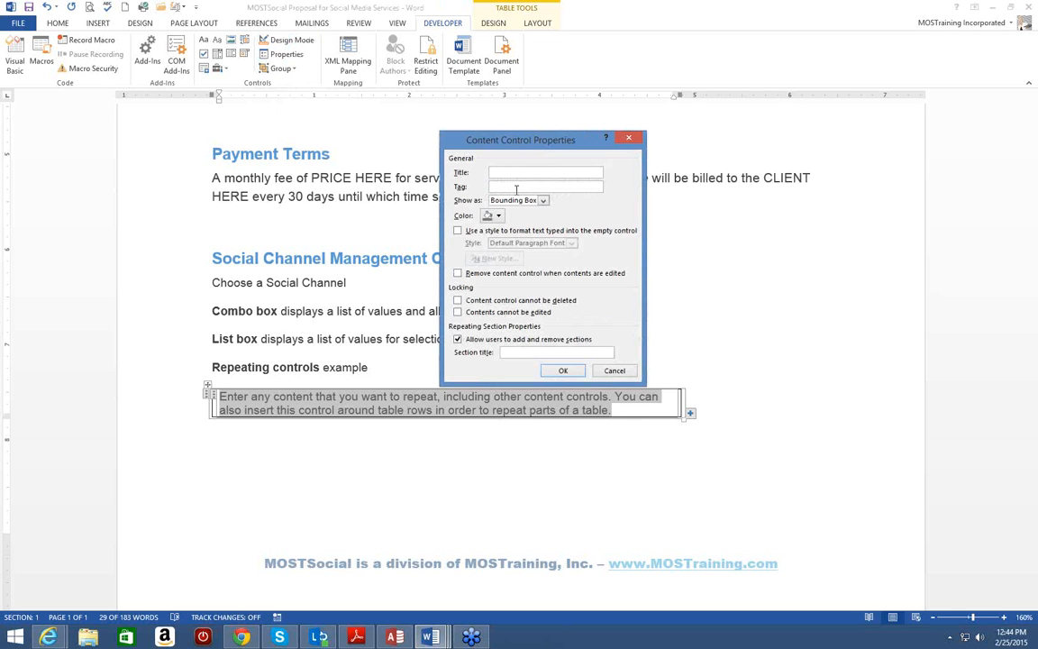
pyautogui.press('BackSpace')
pyautogui.write('Social Media Options')
pyautogui.click(564, 373)
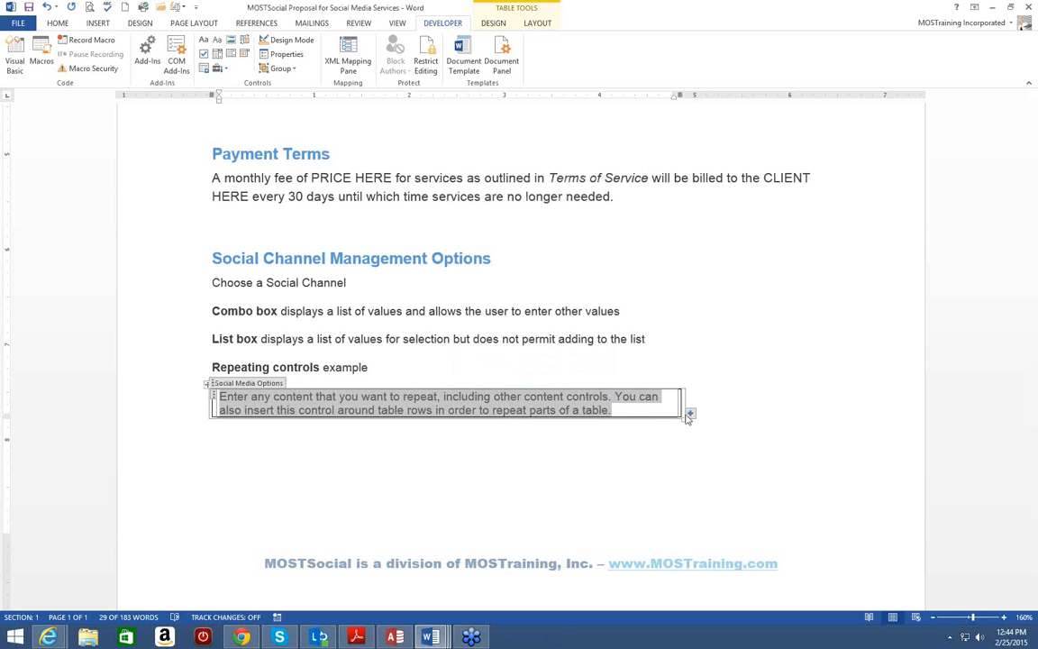
# - Fill the content control in the table cell with "Instagram"
pyautogui.click(325, 424)
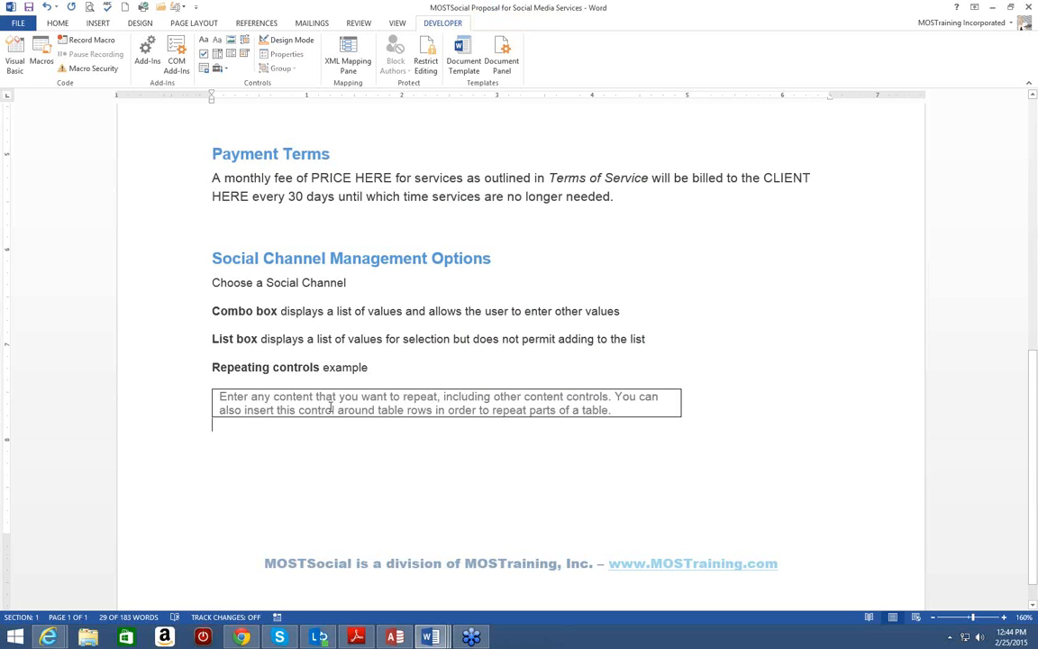
pyautogui.click(330, 410)
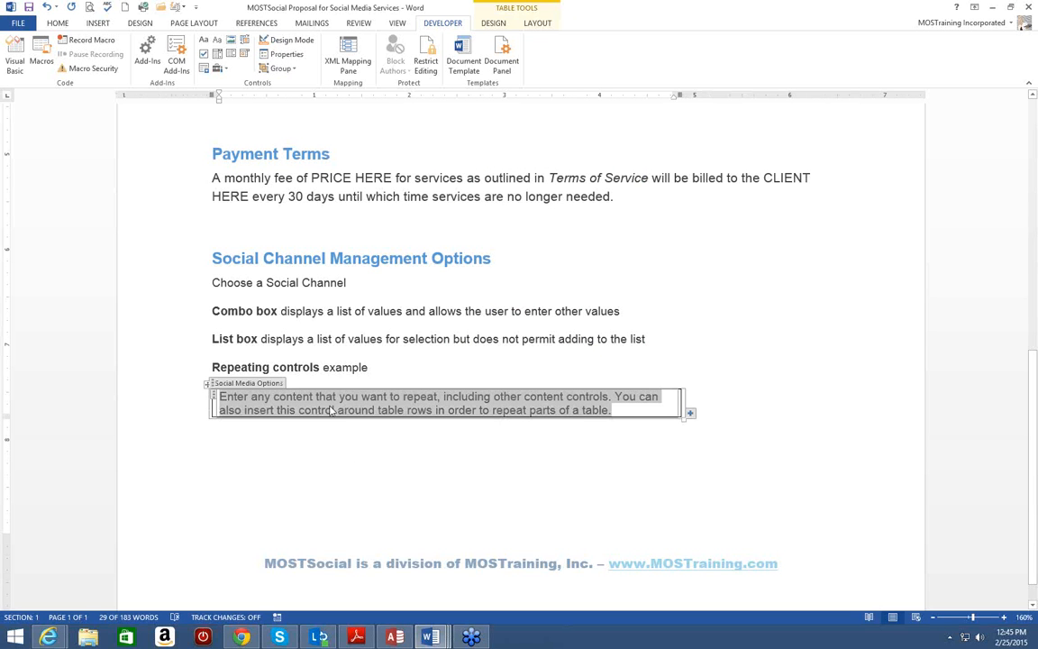
pyautogui.write('Instagram')
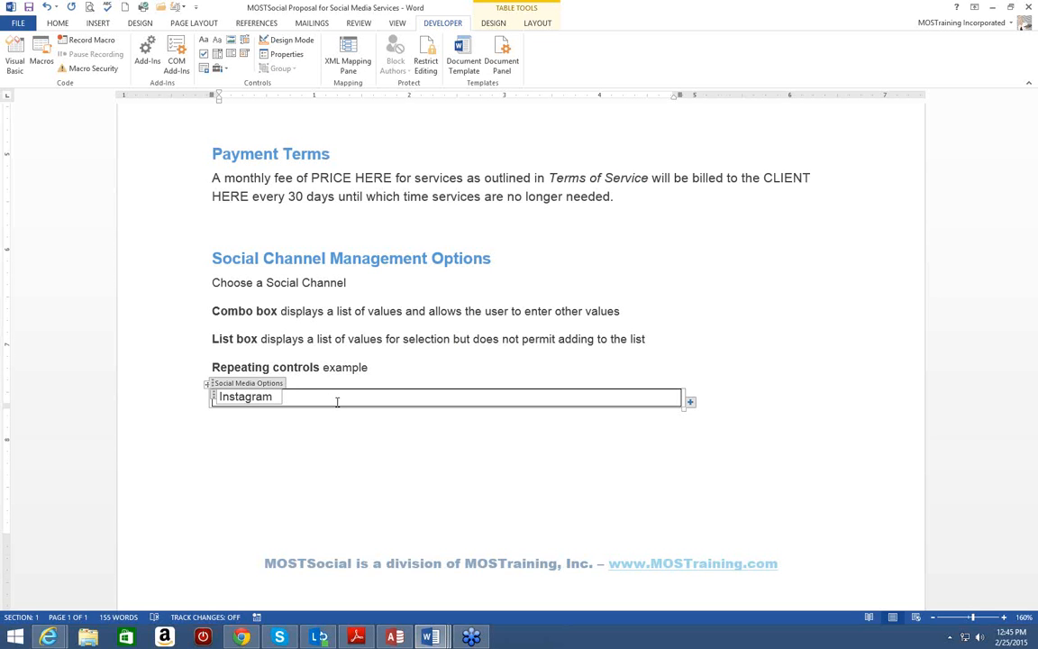
# - Add a repeated section below the Instagram row and replace its text with "Facebook"
pyautogui.click(691, 402)
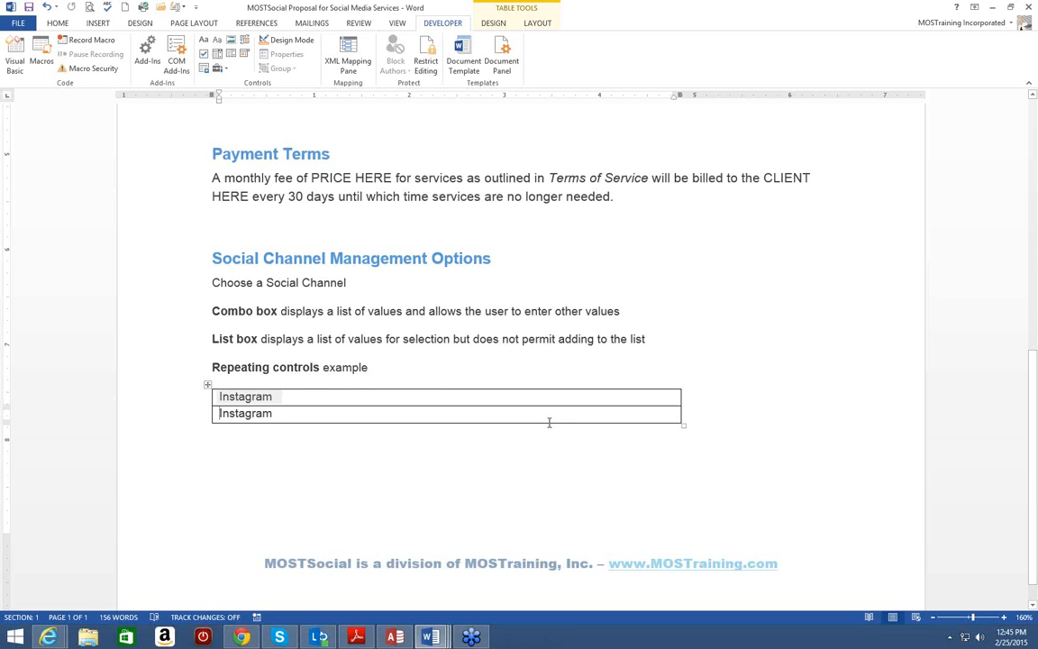
pyautogui.click(272, 414)
pyautogui.click(214, 414)
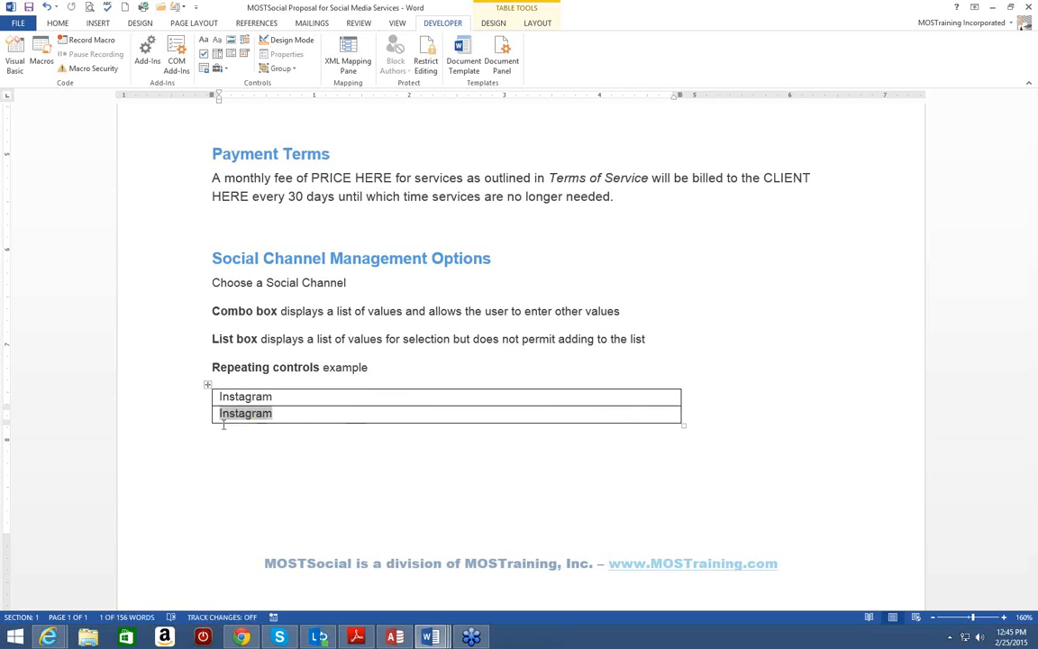
pyautogui.write('Facebook')
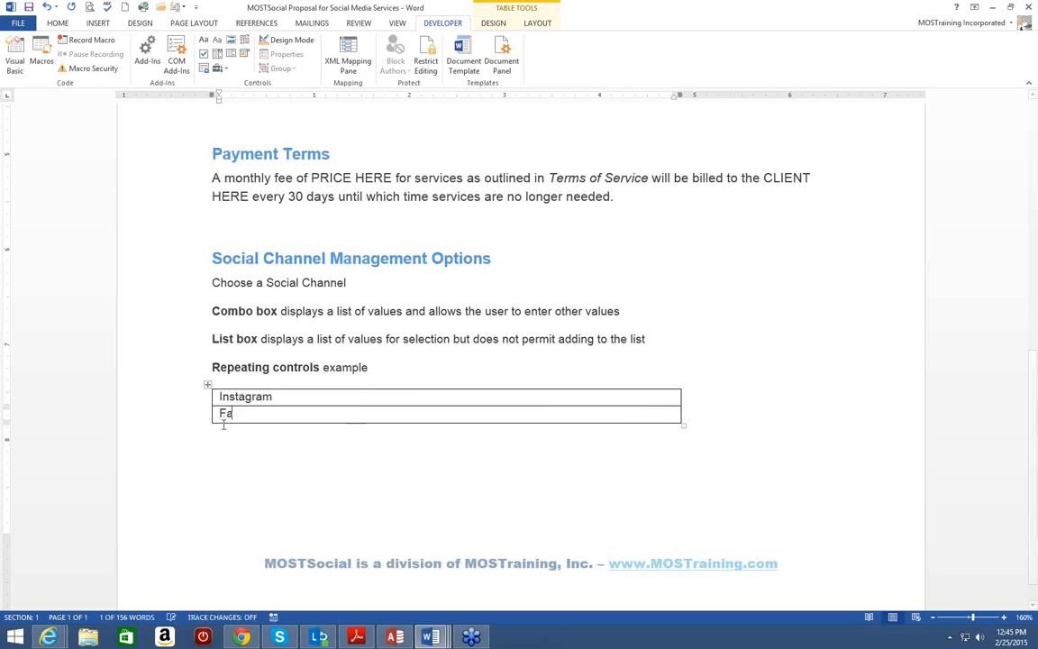
# - Add another repeated section between the Instagram and Facebook rows and replace its text with "Pinterest"
pyautogui.click(349, 398)
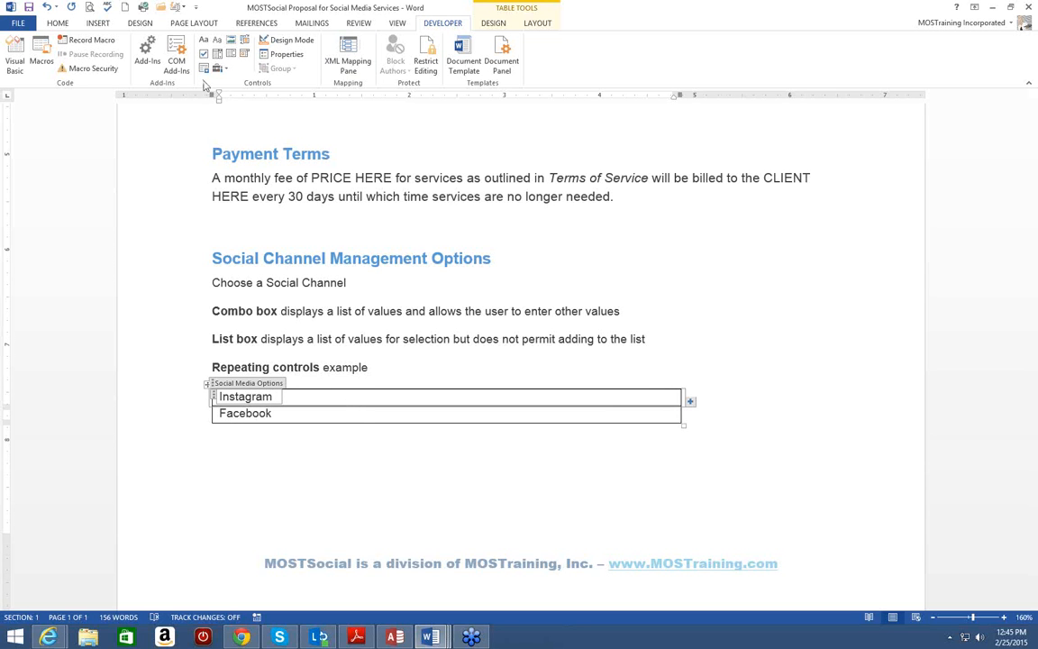
pyautogui.click(382, 414)
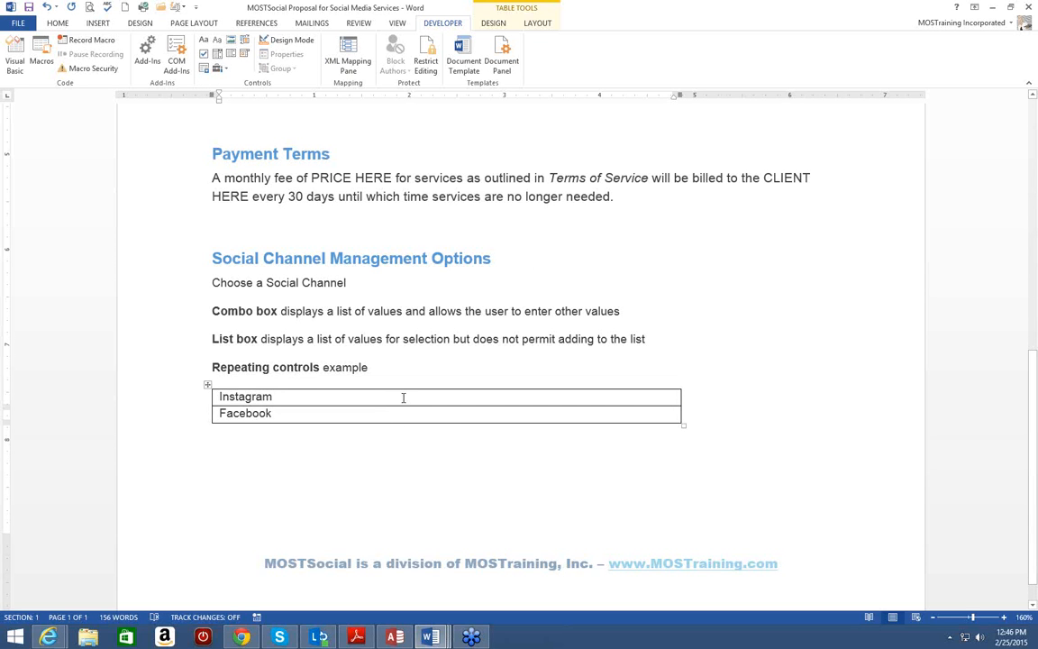
pyautogui.click(403, 397)
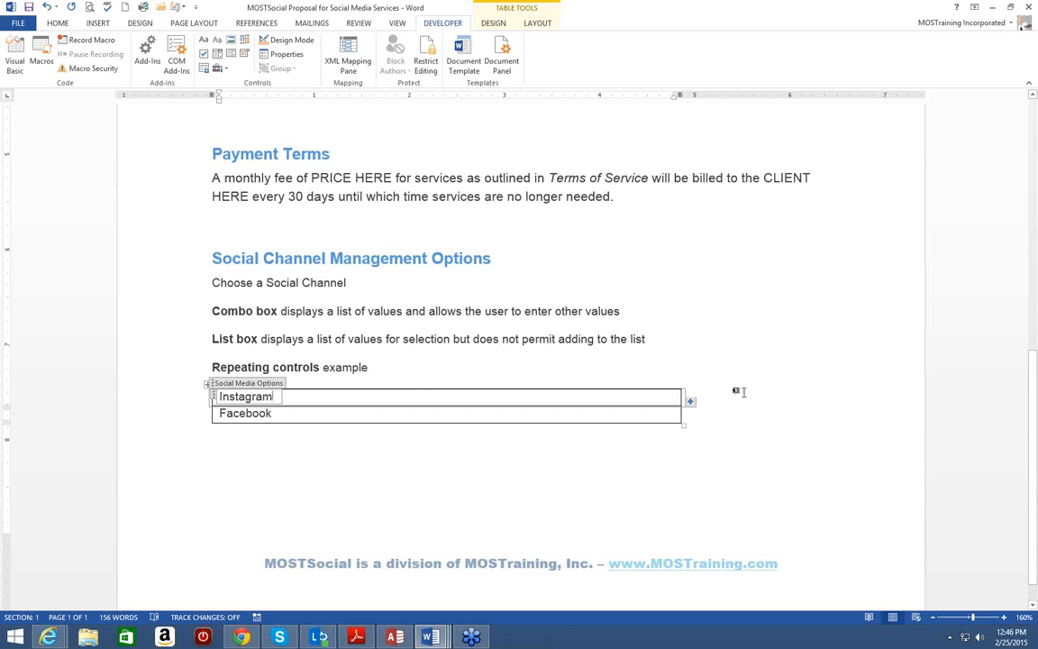
pyautogui.click(340, 412)
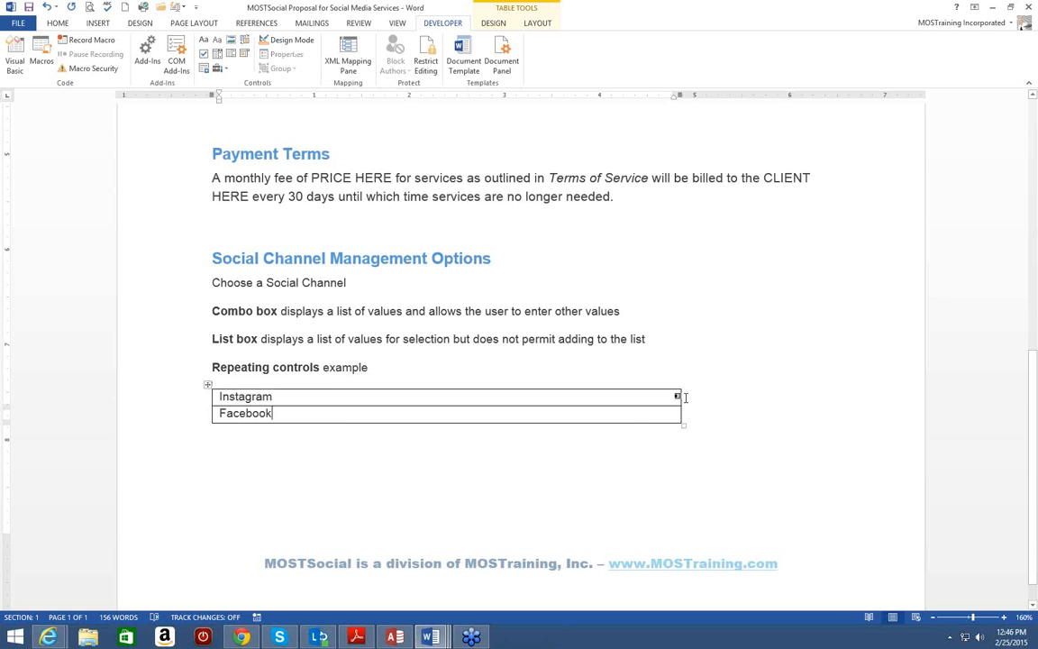
pyautogui.moveTo(628, 394)
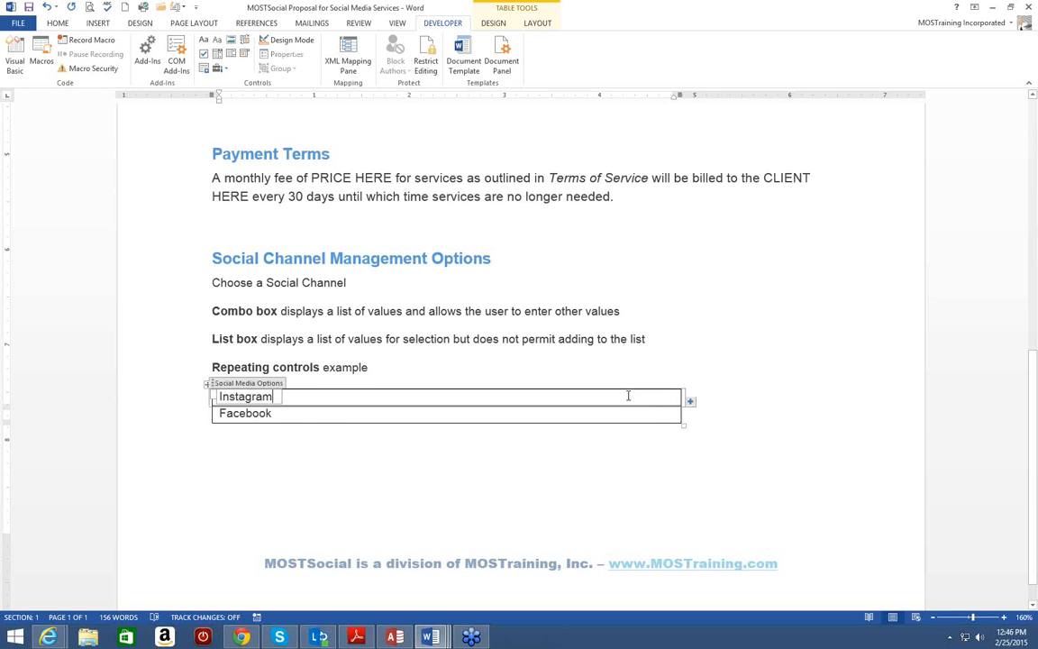
pyautogui.click(690, 403)
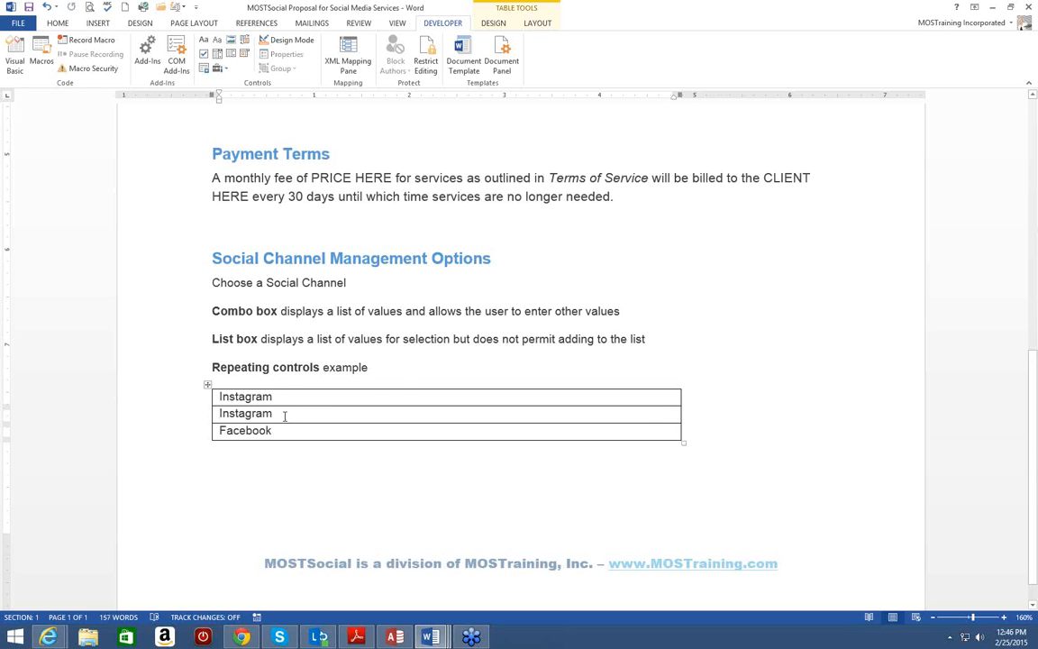
pyautogui.click(148, 414)
pyautogui.click(165, 409)
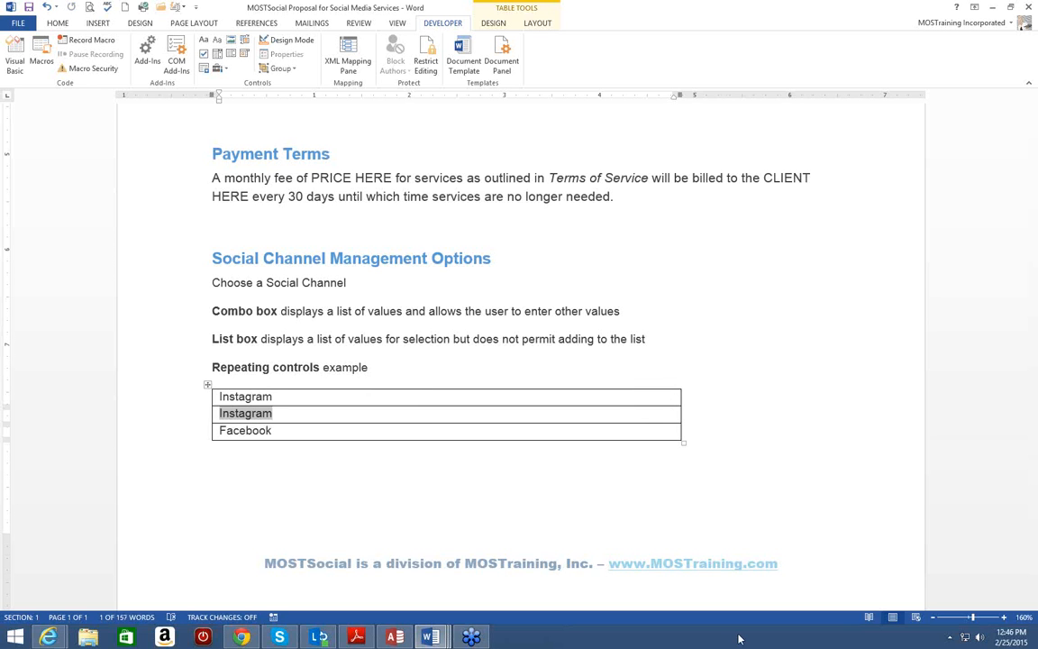
pyautogui.write('Pinterest')
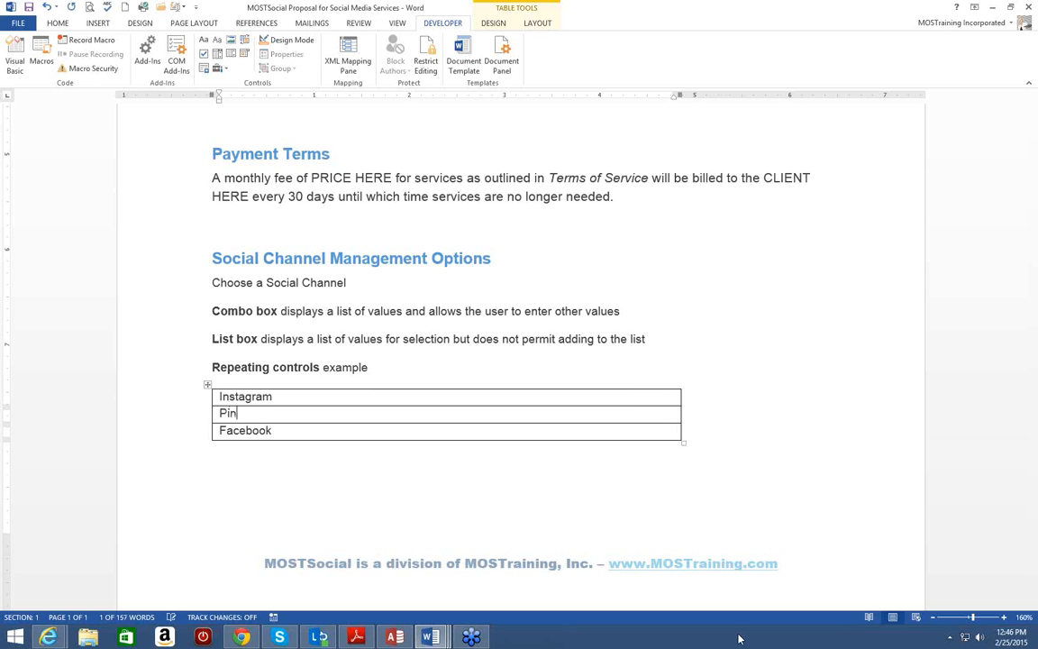
pyautogui.click(456, 380)
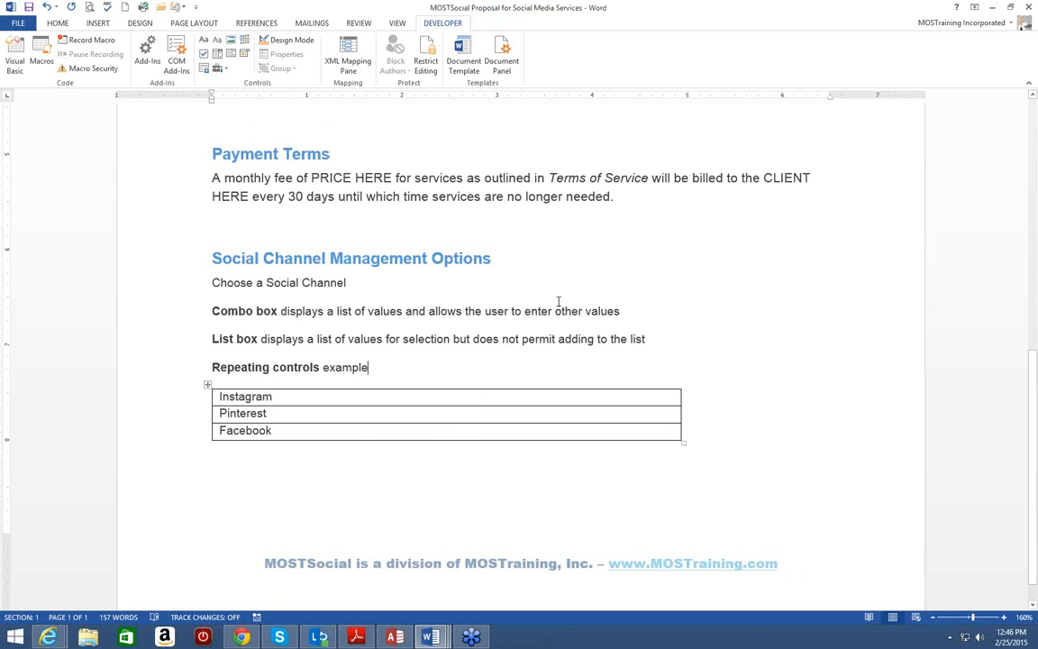
# - Return to the beginning of the proposal document
pyautogui.scroll(3, 559, 302)
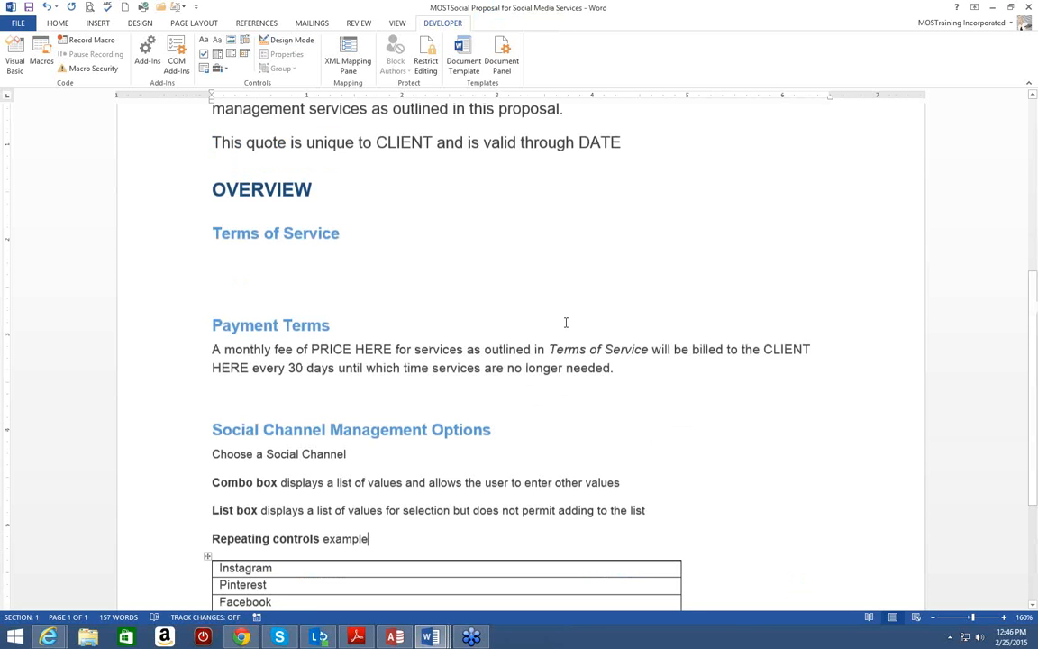
pyautogui.scroll(3, 566, 323)
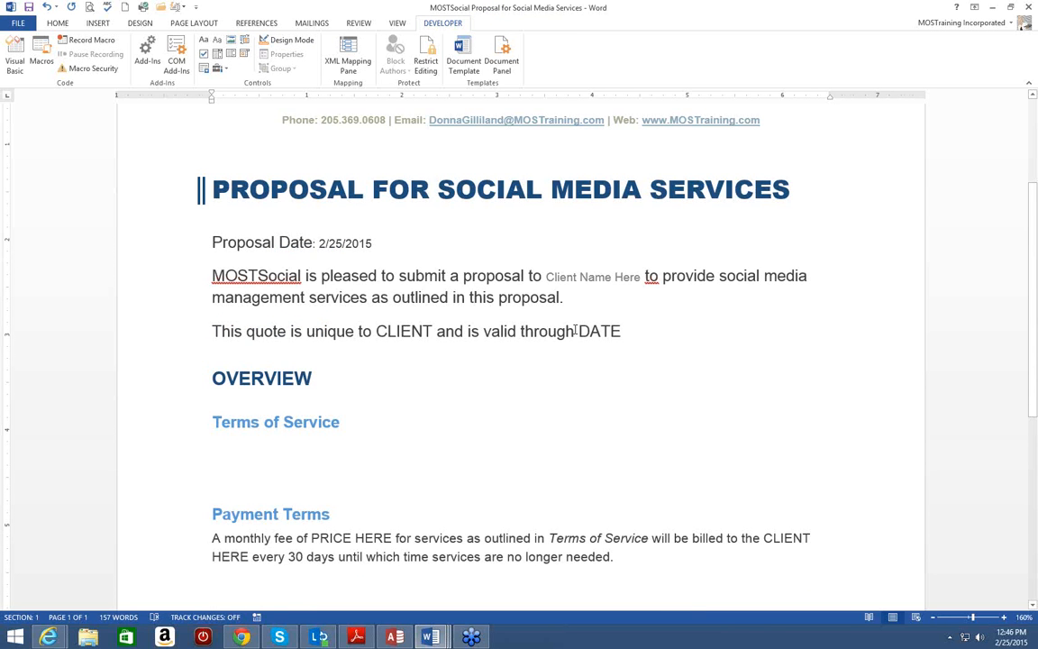
pyautogui.scroll(1, 575, 330)
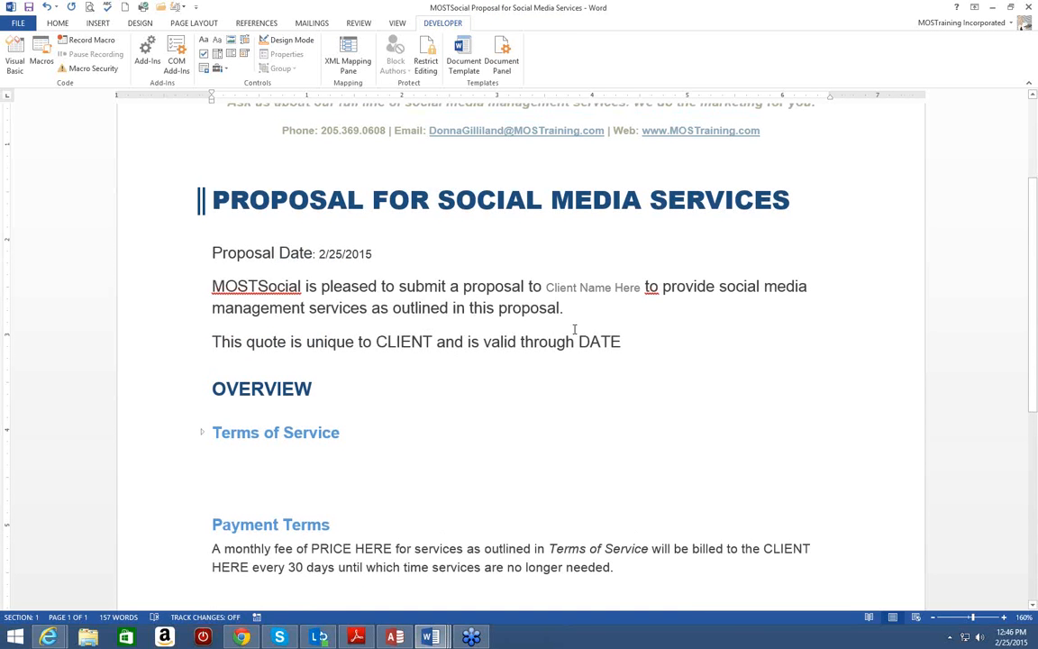
pyautogui.scroll(3, 574, 330)
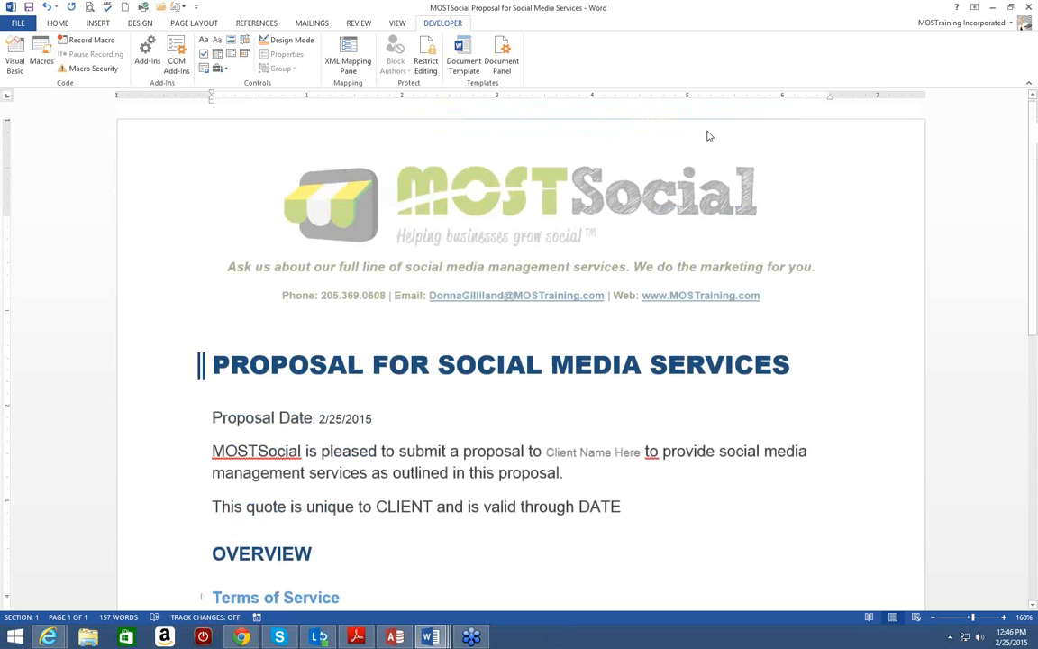
pyautogui.click(222, 68)
pyautogui.click(232, 172)
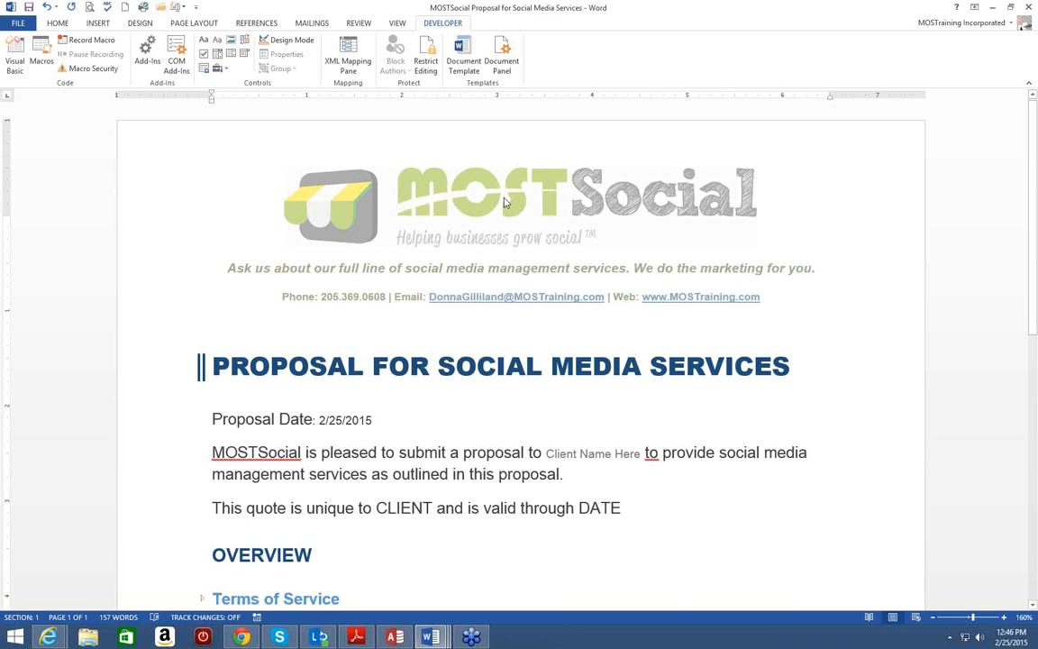
pyautogui.scroll(-1, 505, 203)
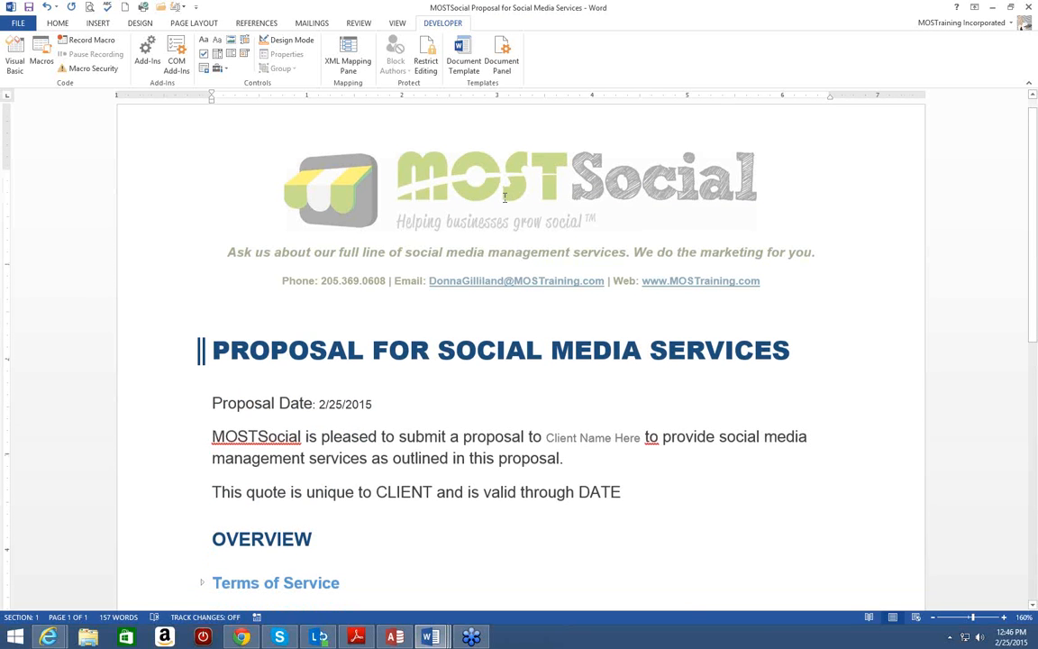
pyautogui.scroll(-1, 504, 198)
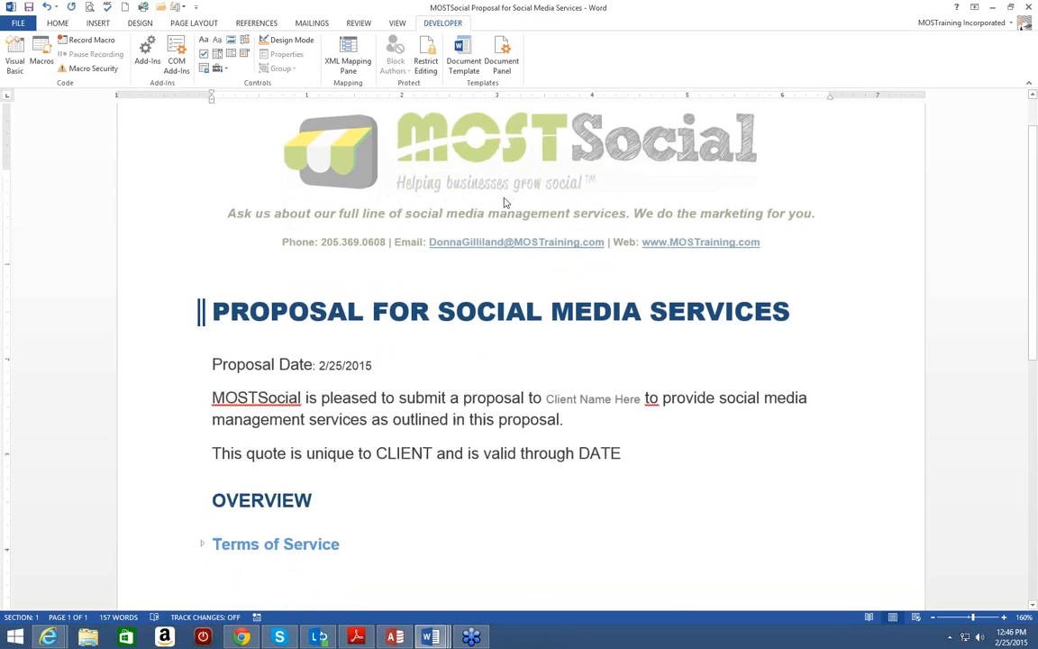
pyautogui.scroll(1, 504, 203)
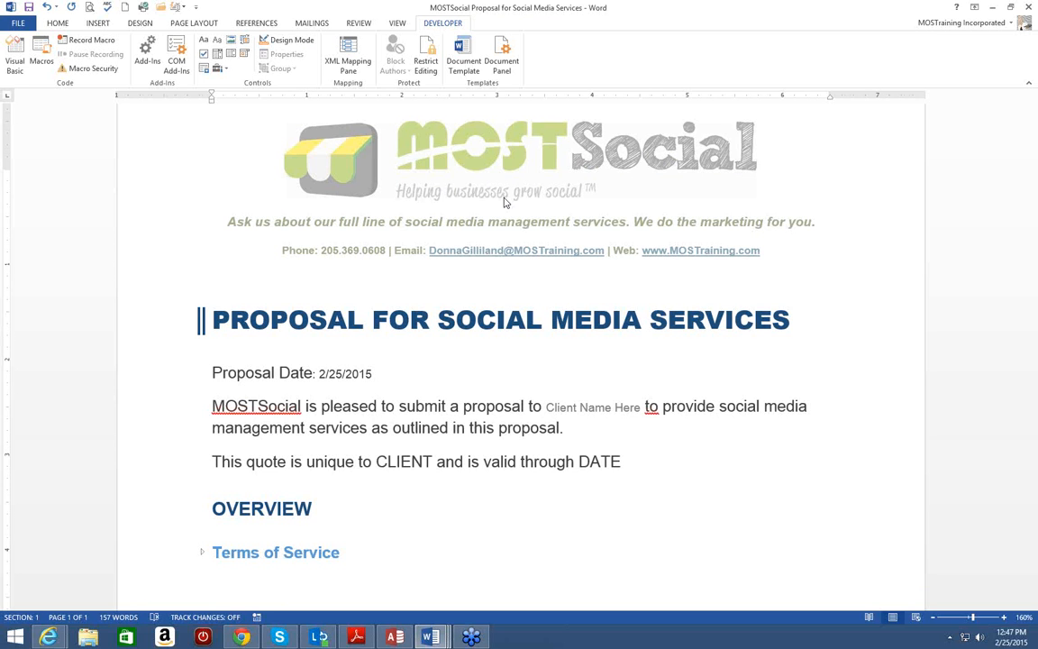
# - Open the document's editing restrictions and examine the formatting restriction settings for limiting styles, leaving them unapplied
pyautogui.click(427, 56)
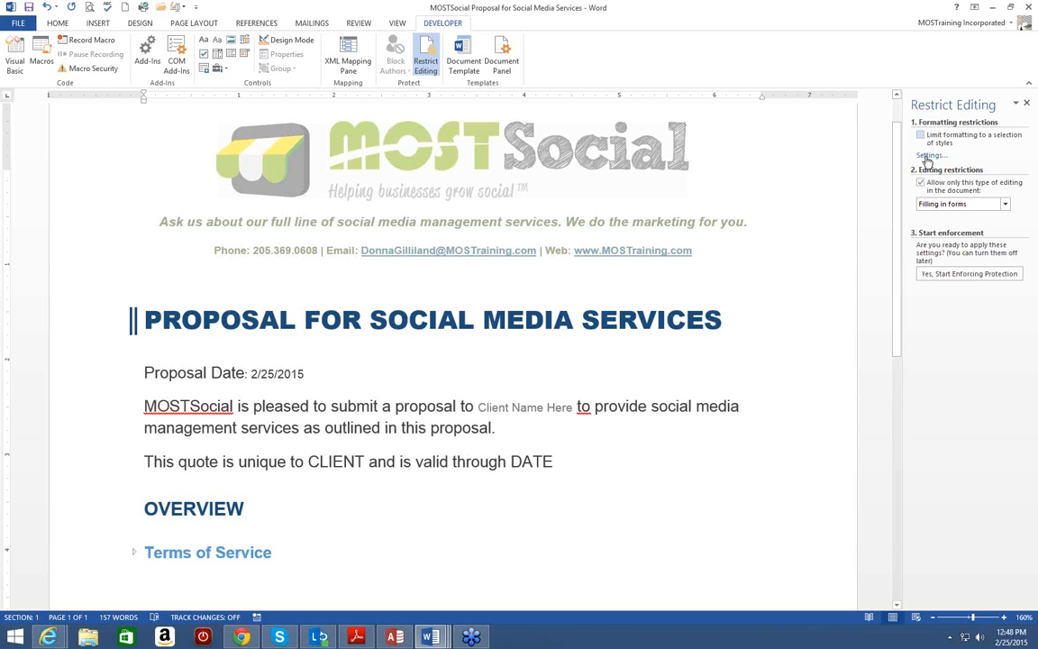
pyautogui.click(929, 157)
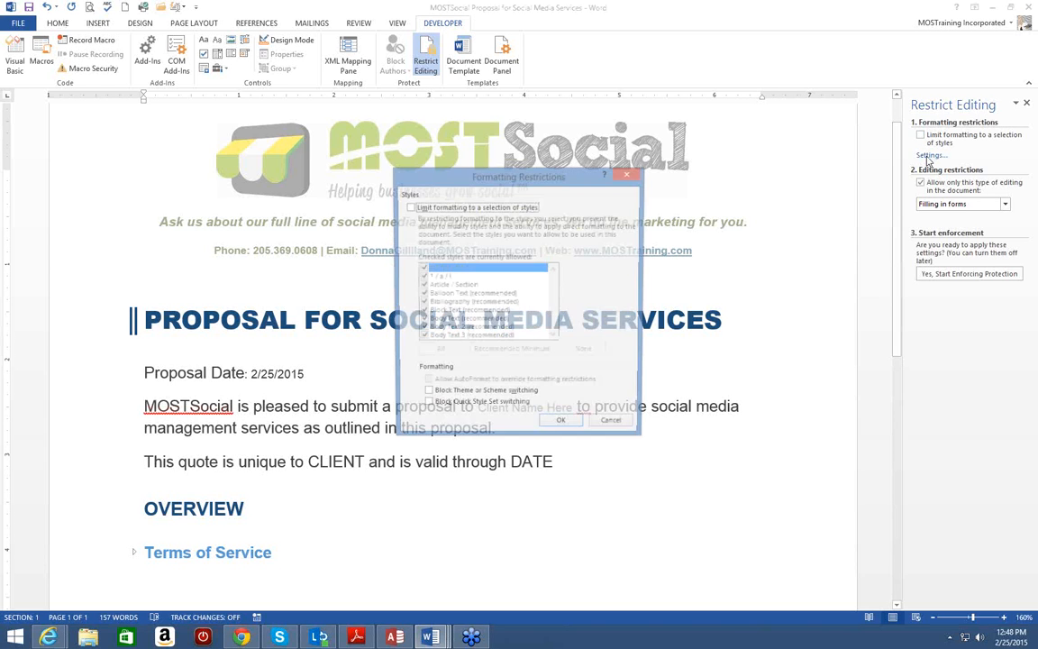
pyautogui.click(410, 208)
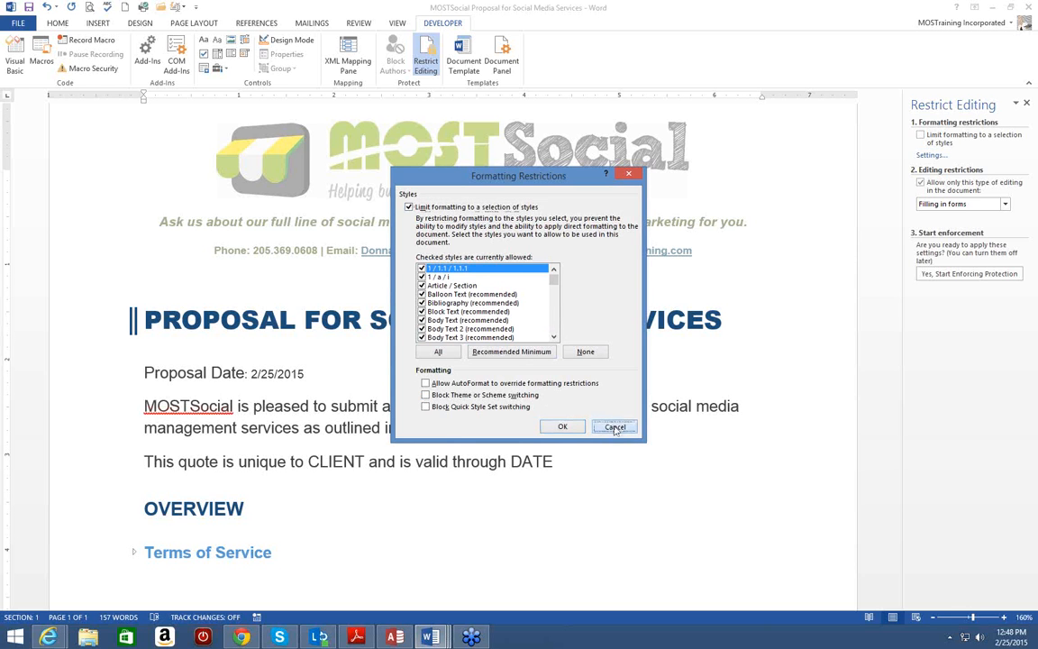
pyautogui.click(615, 426)
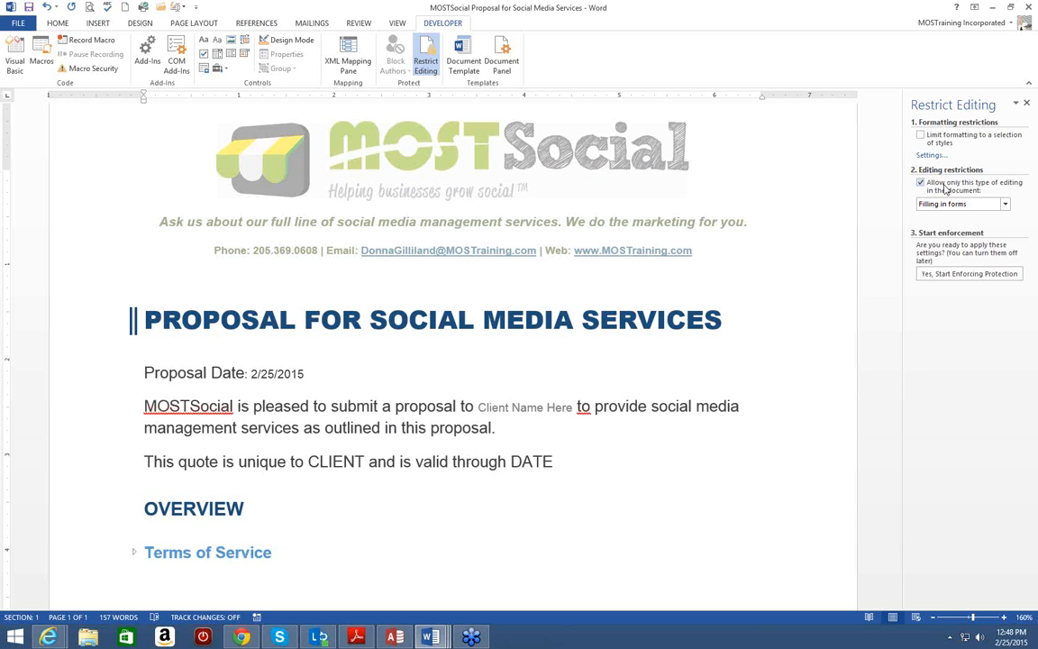
# - Restrict editing of the proposal to filling in forms and start enforcing protection without a password
pyautogui.click(1006, 205)
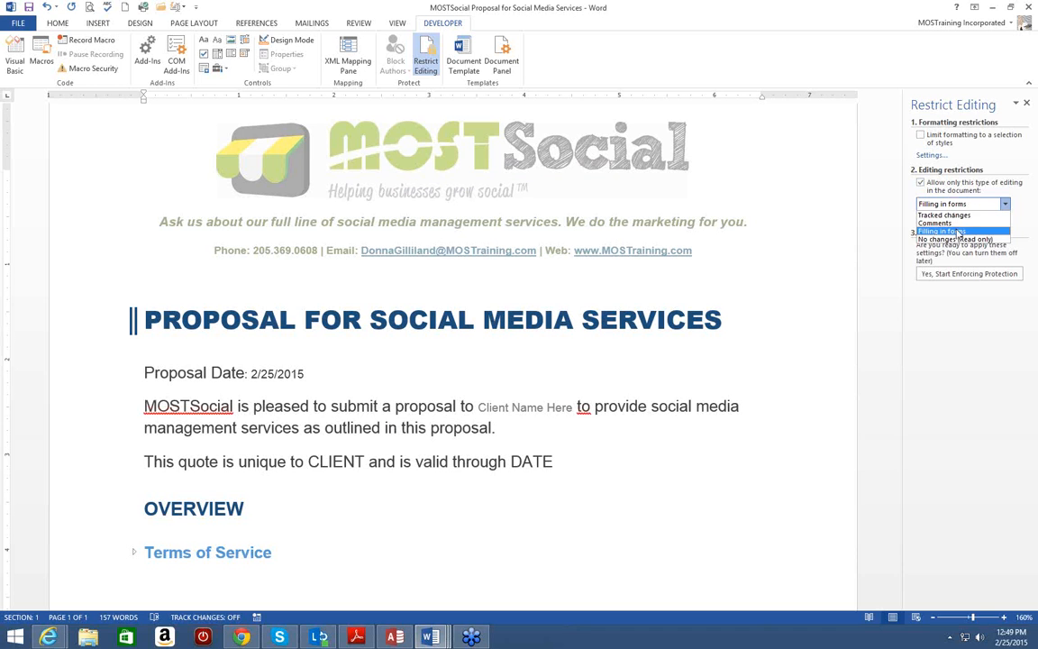
pyautogui.click(958, 232)
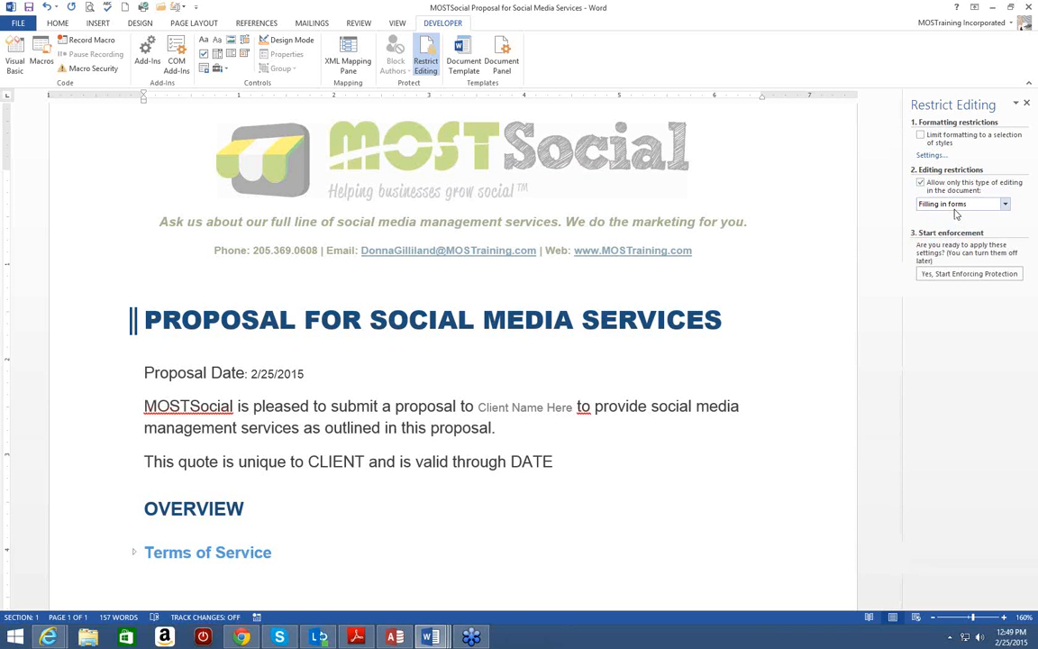
pyautogui.click(941, 278)
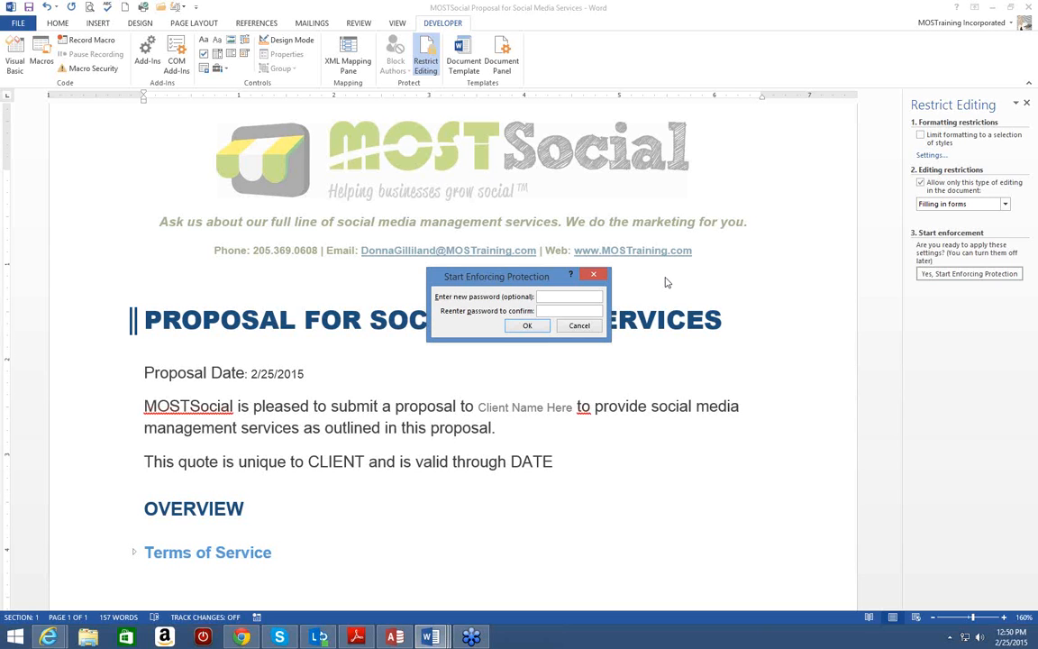
pyautogui.click(525, 326)
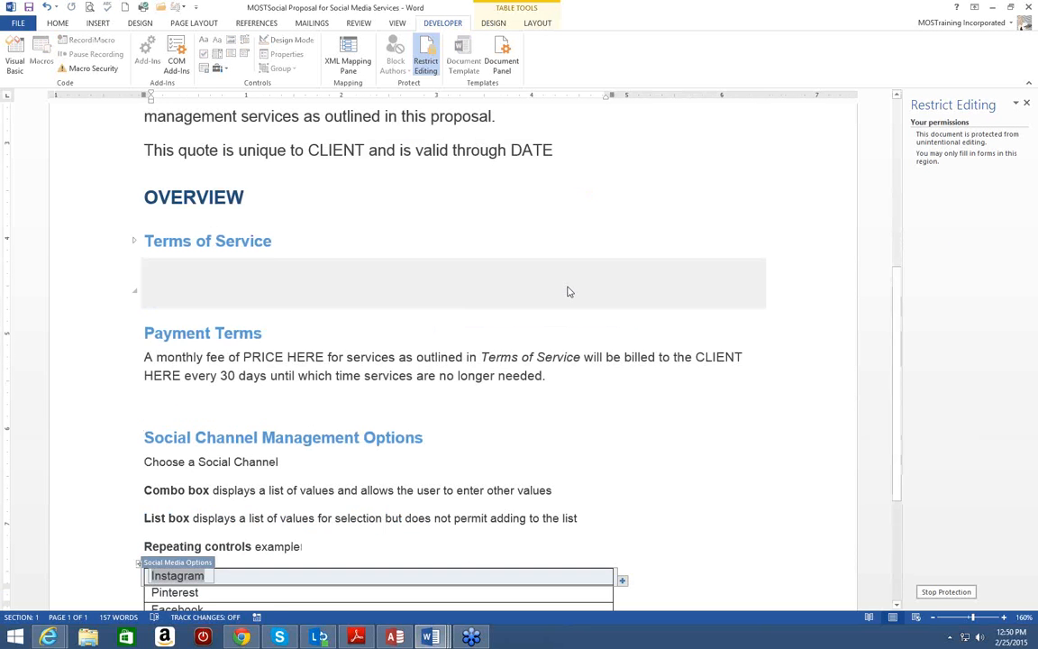
# - Test the protected proposal by trying to place the cursor in its fixed text and selecting the Proposal Date and client name controls
pyautogui.scroll(4, 569, 287)
pyautogui.click(312, 474)
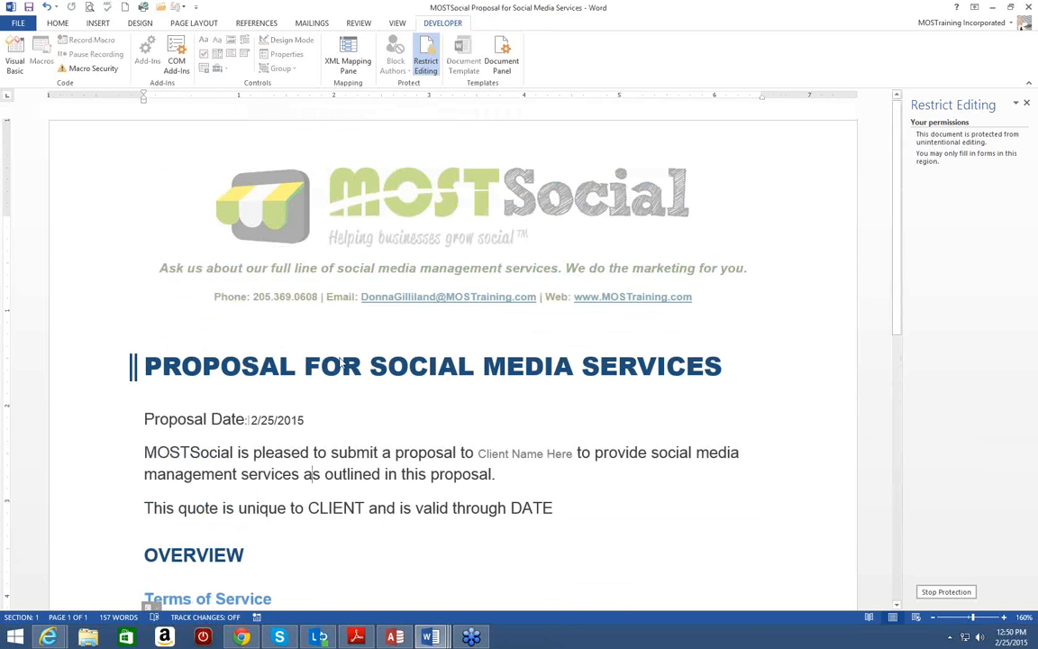
pyautogui.scroll(-1, 342, 352)
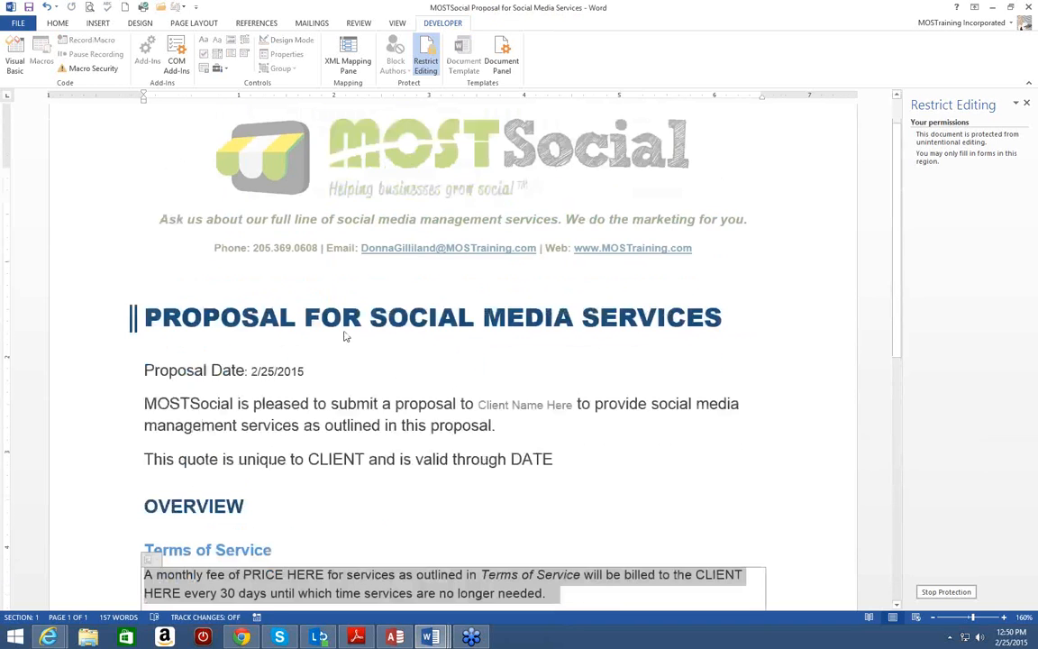
pyautogui.scroll(1, 345, 335)
pyautogui.click(180, 422)
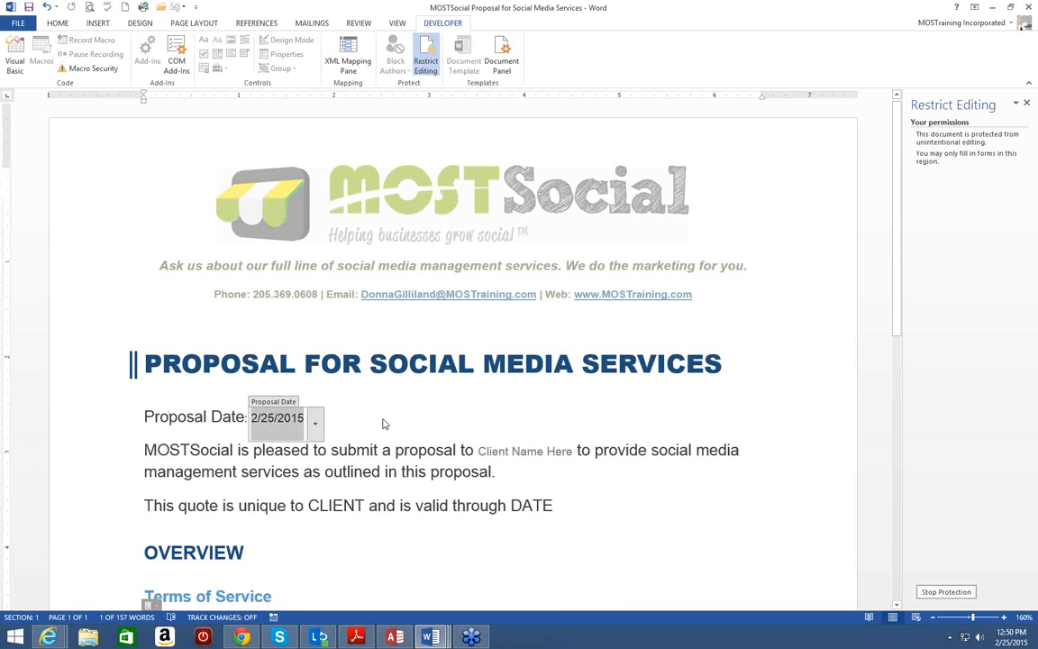
pyautogui.scroll(-2, 382, 423)
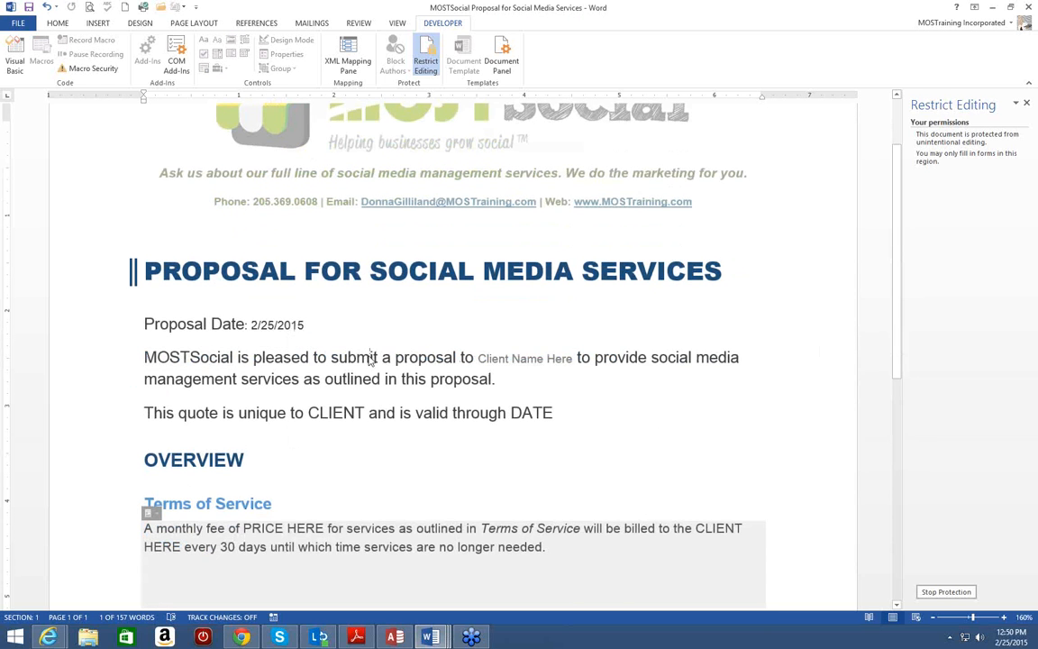
pyautogui.click(370, 357)
pyautogui.click(362, 358)
pyautogui.click(303, 363)
pyautogui.click(273, 365)
pyautogui.click(276, 365)
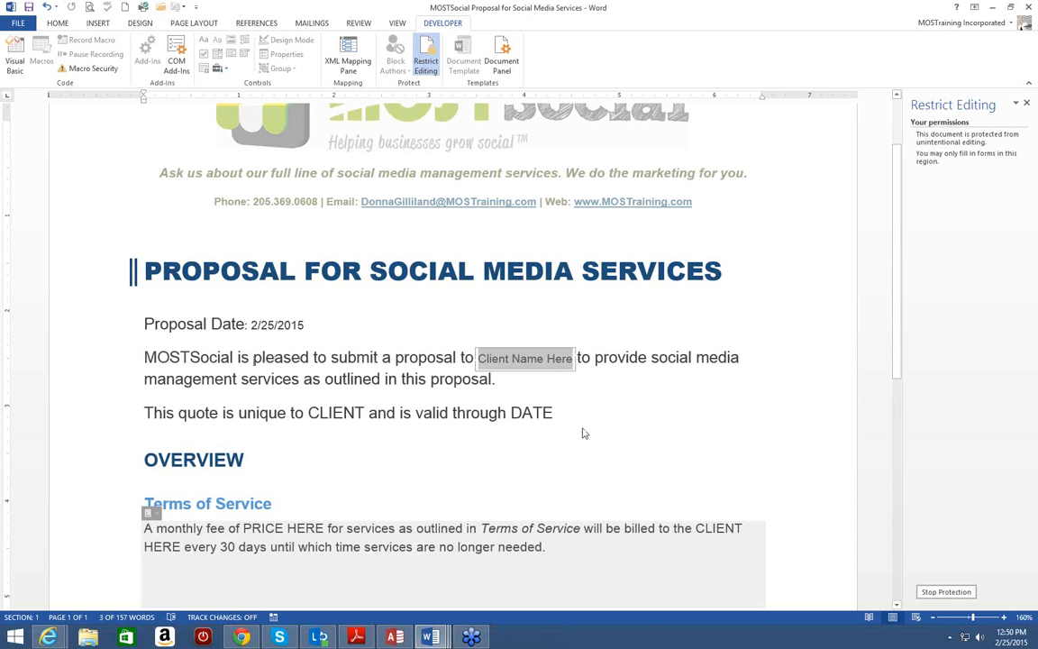
# - Look through the protected proposal down to the repeating controls table and return to its beginning
pyautogui.scroll(-1, 583, 433)
pyautogui.scroll(-3, 582, 433)
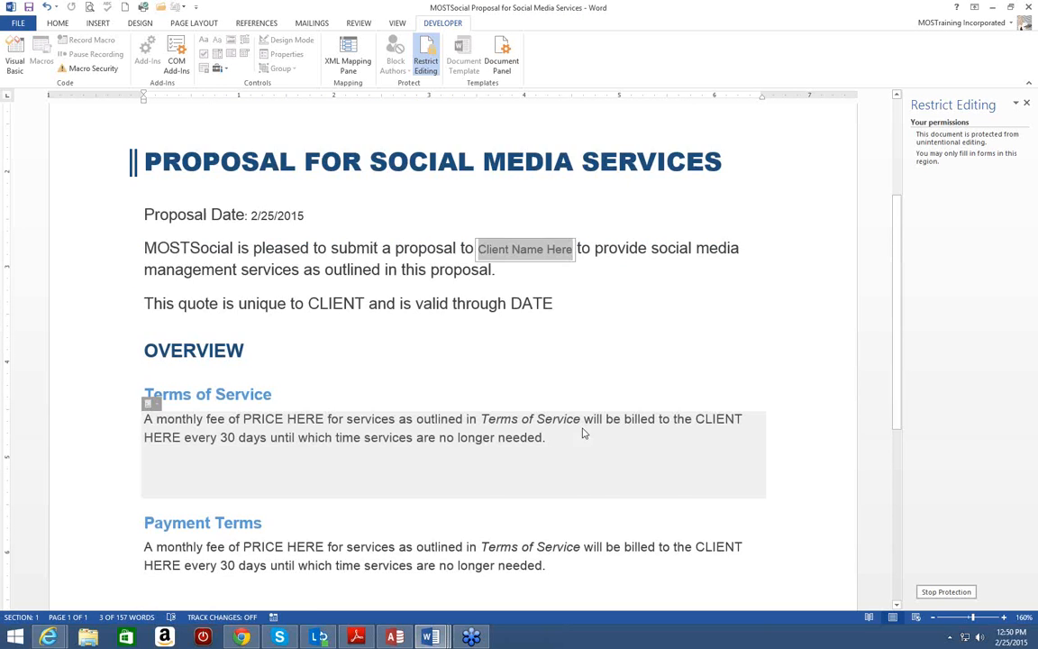
pyautogui.scroll(-5, 582, 434)
pyautogui.scroll(-5, 582, 434)
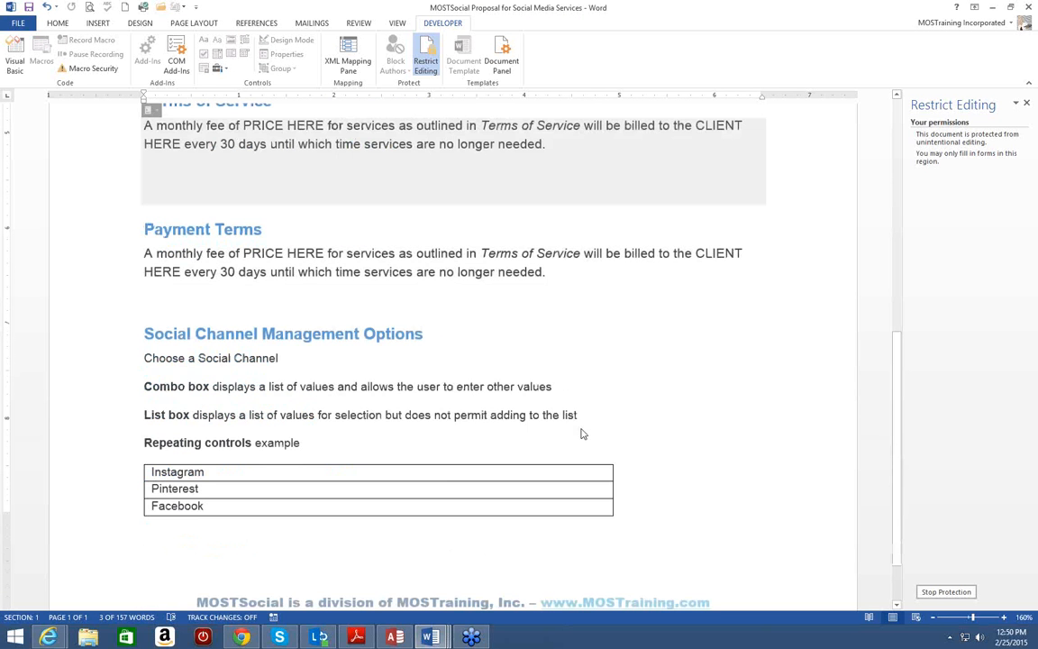
pyautogui.scroll(15, 582, 433)
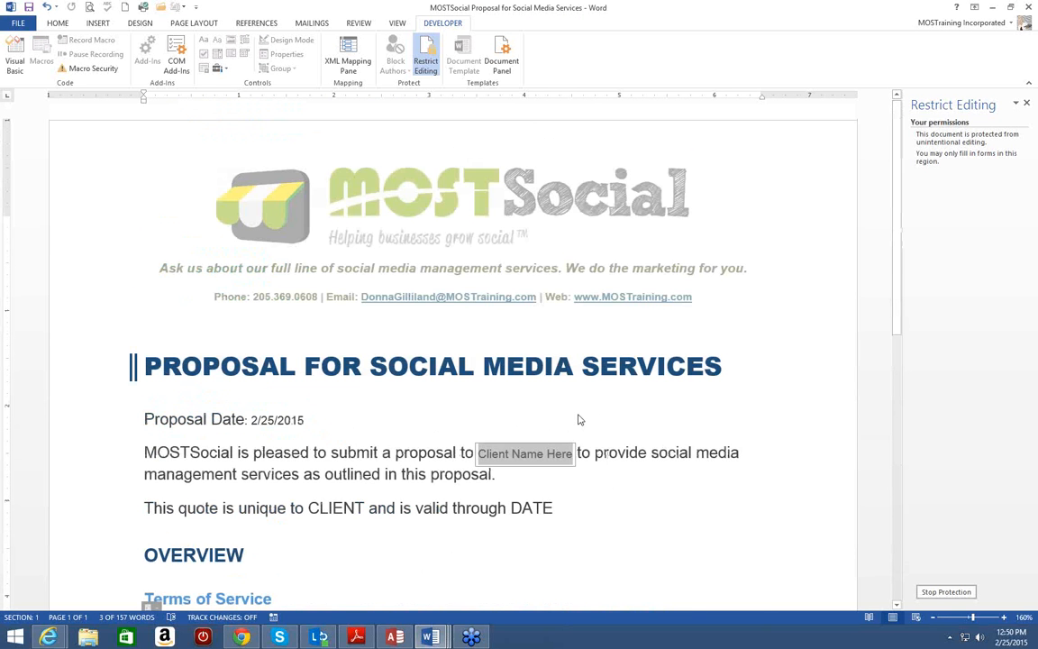
pyautogui.scroll(-3, 574, 415)
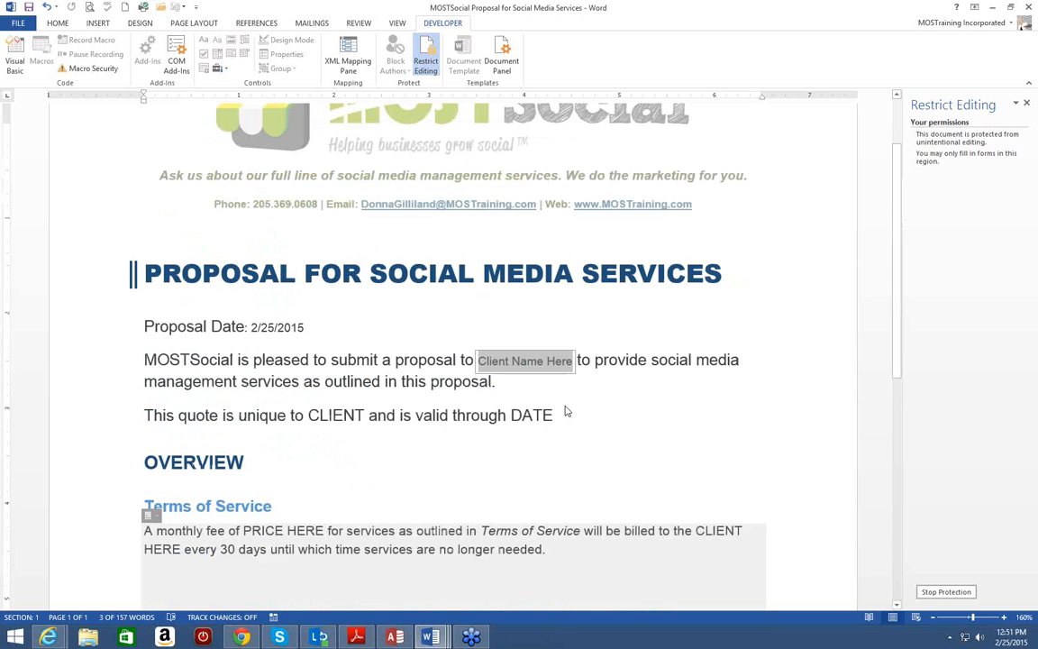
pyautogui.scroll(2, 567, 411)
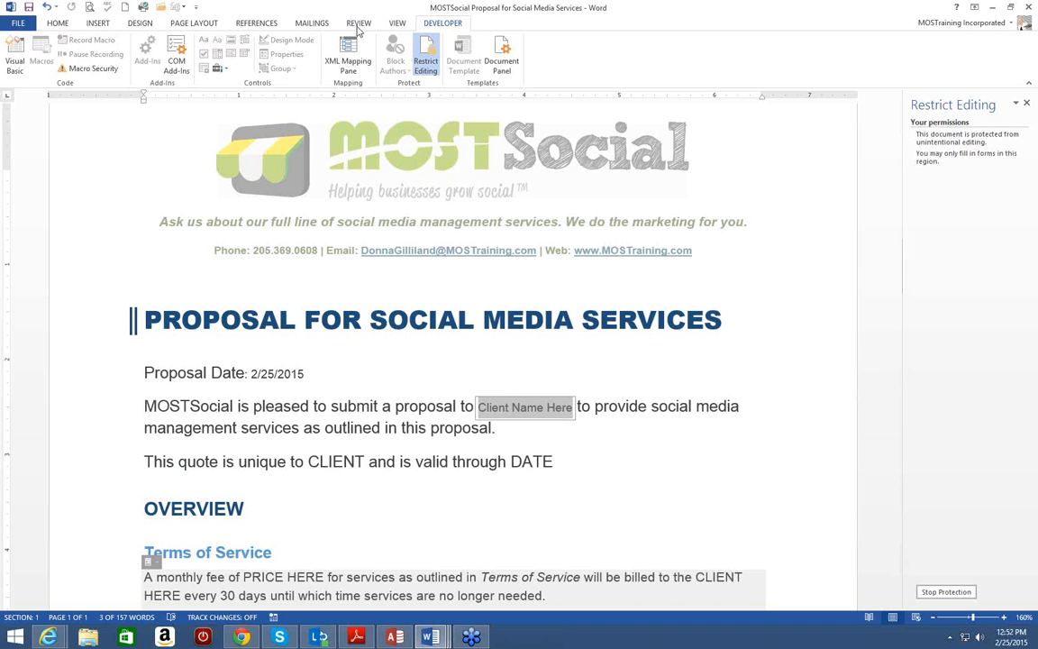
# - Try to save the protected proposal as a Word Template named "MOSTSocial Proposal for Social Media Services" in the Custom Word Templates folder
pyautogui.click(20, 23)
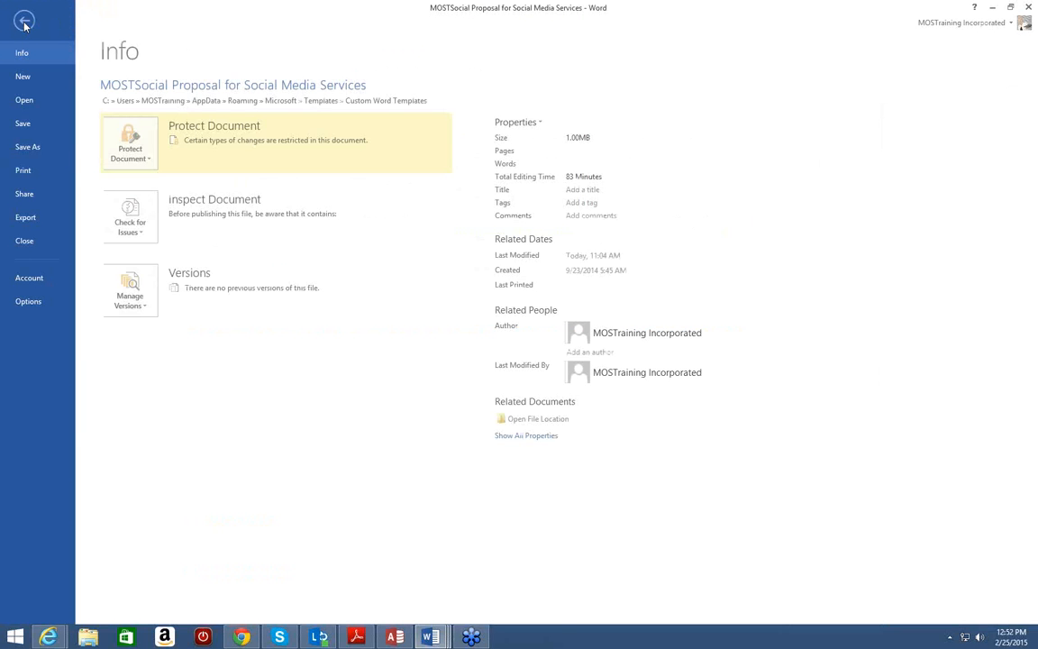
pyautogui.click(30, 148)
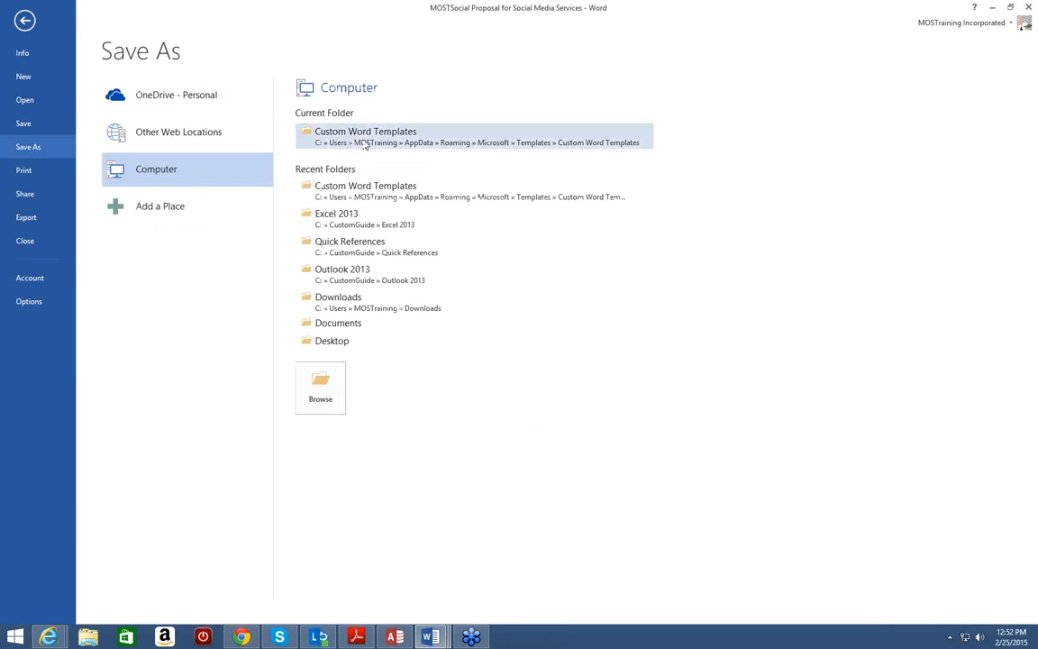
pyautogui.click(384, 148)
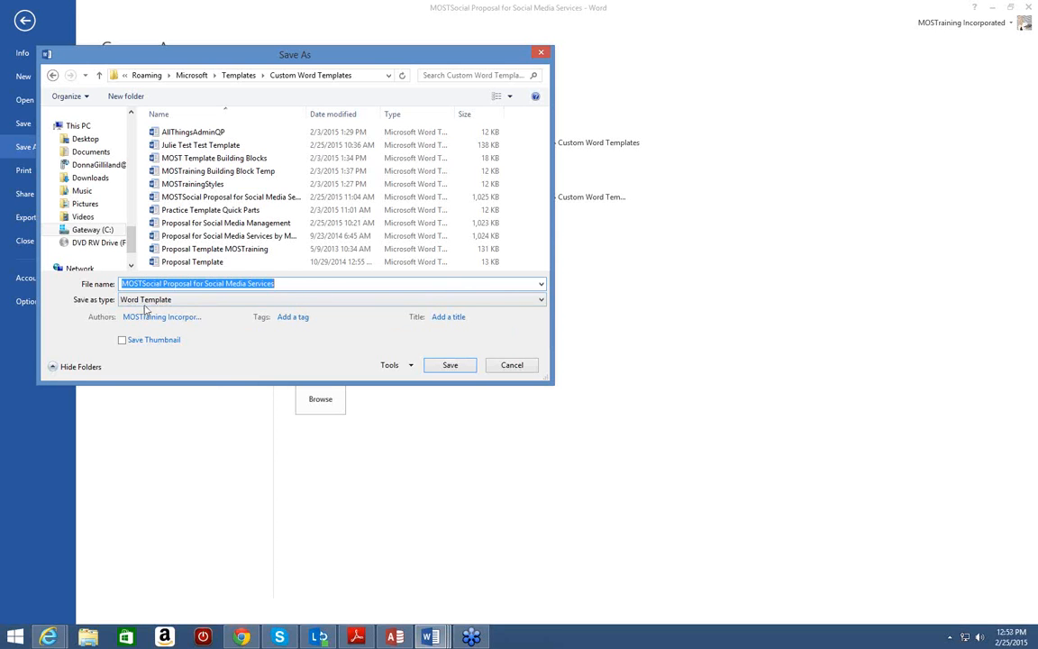
pyautogui.click(541, 301)
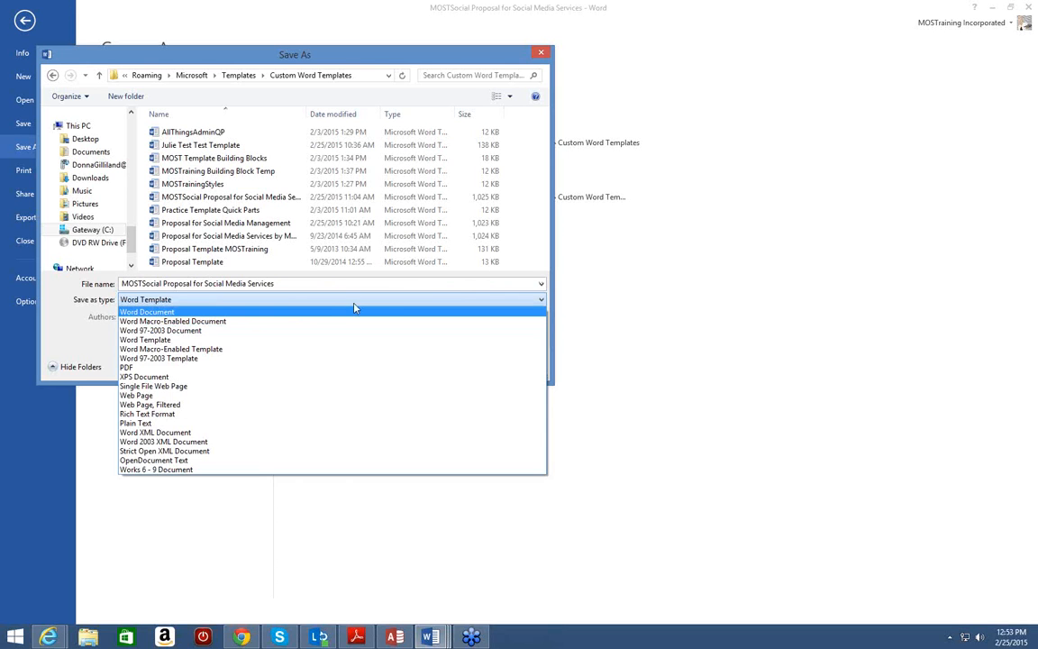
pyautogui.click(317, 285)
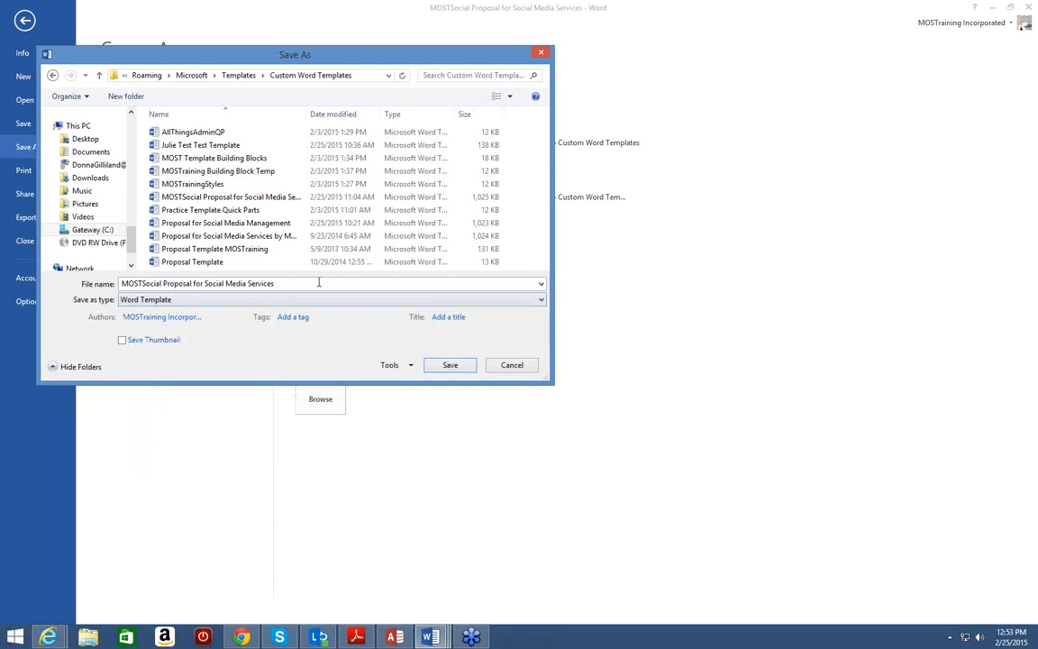
pyautogui.click(453, 366)
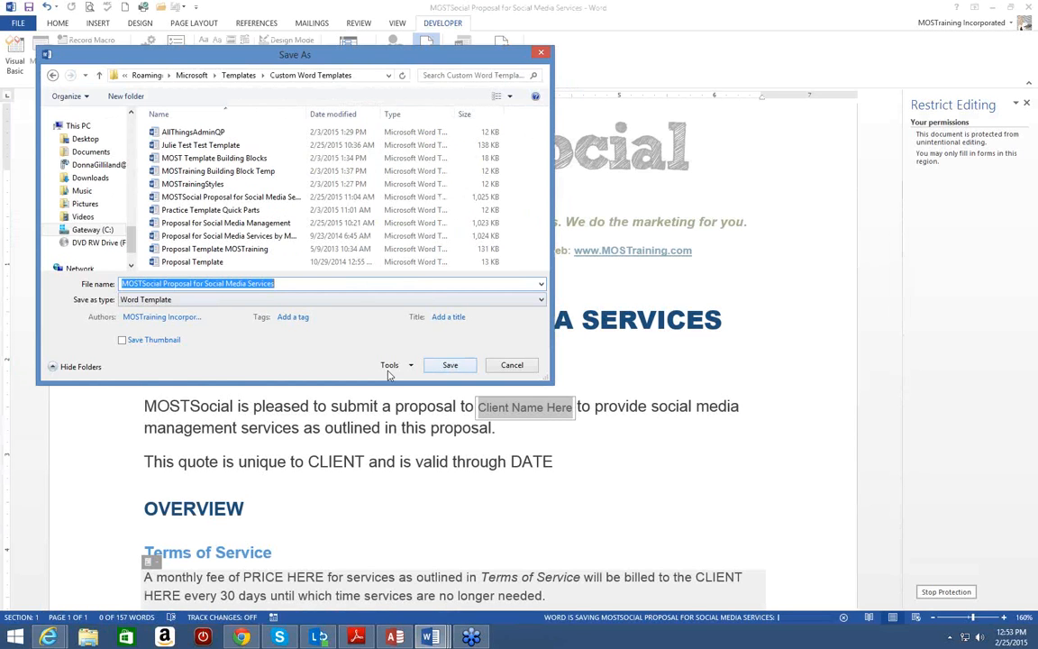
pyautogui.click(513, 365)
pyautogui.click(521, 356)
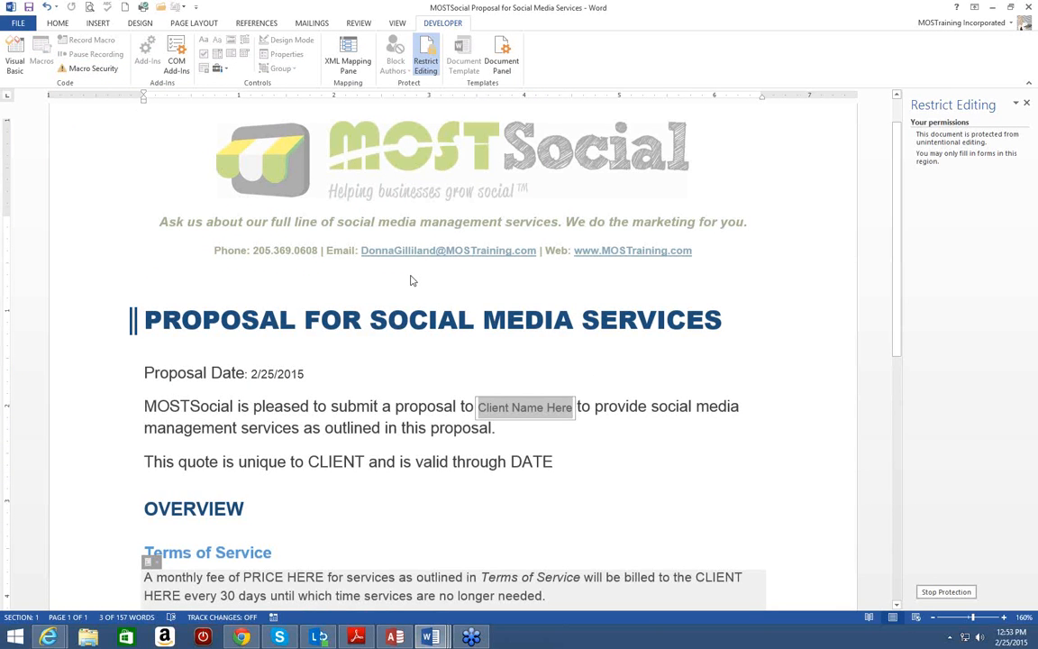
# - Browse the Custom Word Templates folder for the saved templates and close it without opening a file
pyautogui.scroll(-2, 396, 282)
pyautogui.scroll(3, 387, 283)
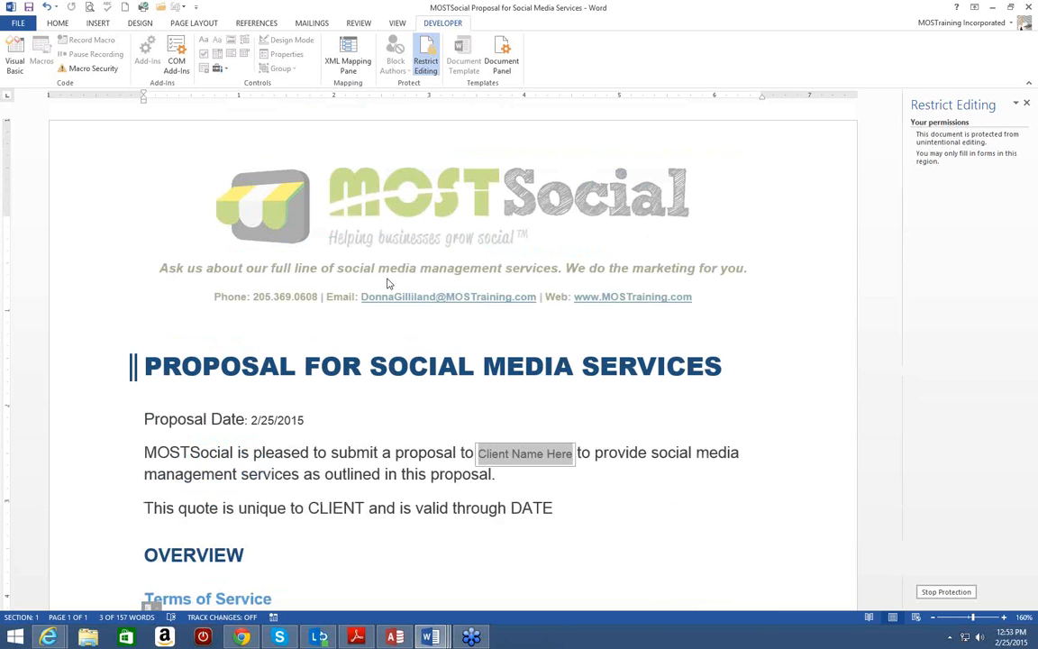
pyautogui.click(19, 23)
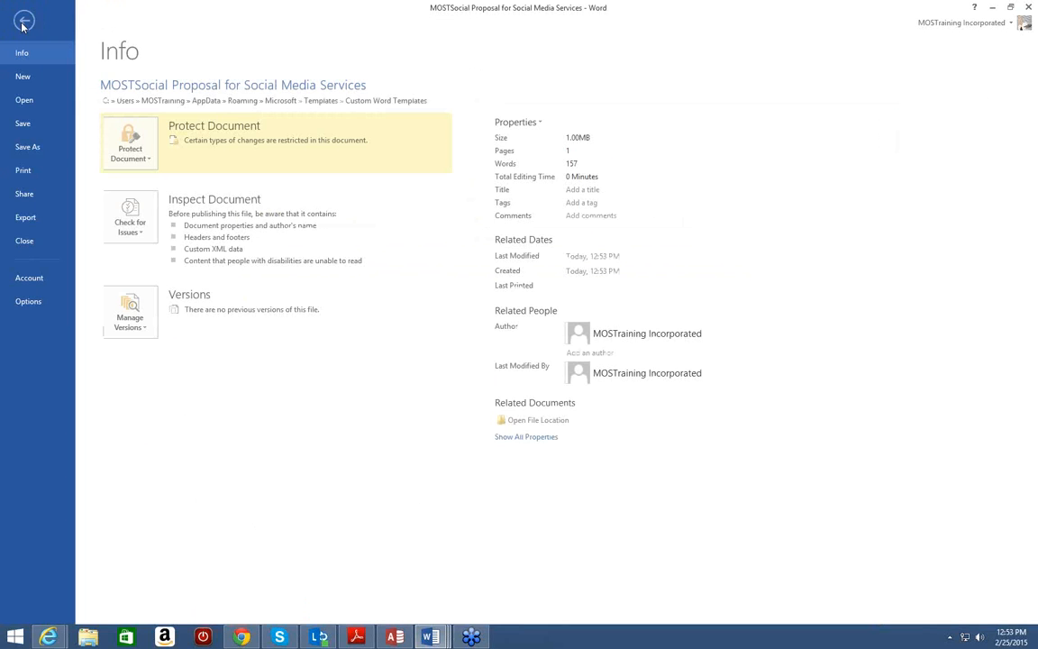
pyautogui.click(24, 101)
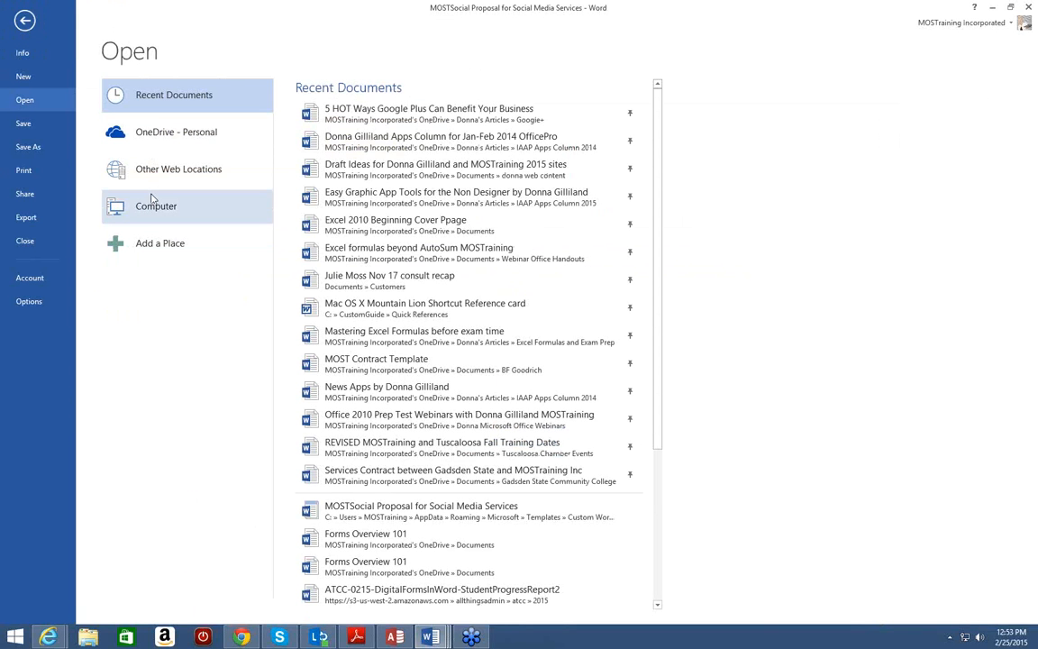
pyautogui.click(153, 202)
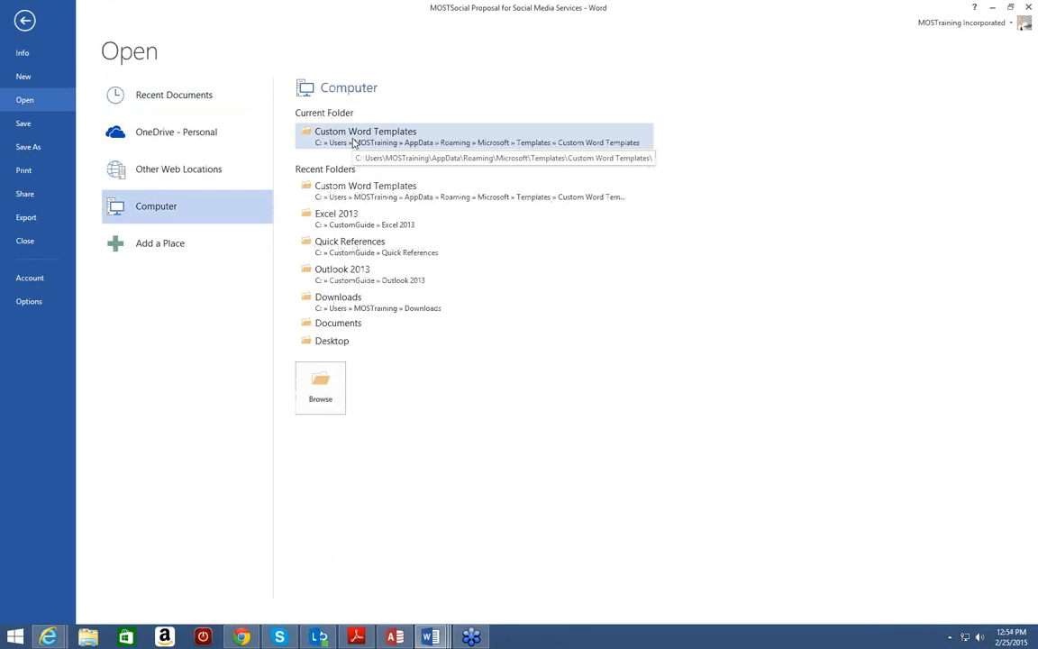
pyautogui.click(354, 143)
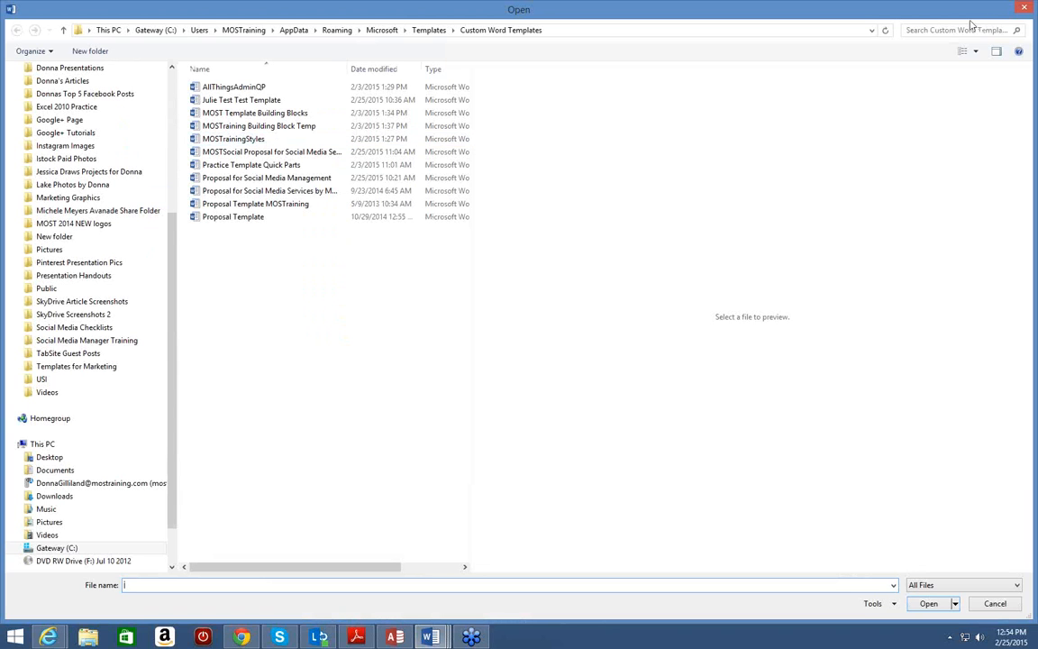
pyautogui.click(1023, 10)
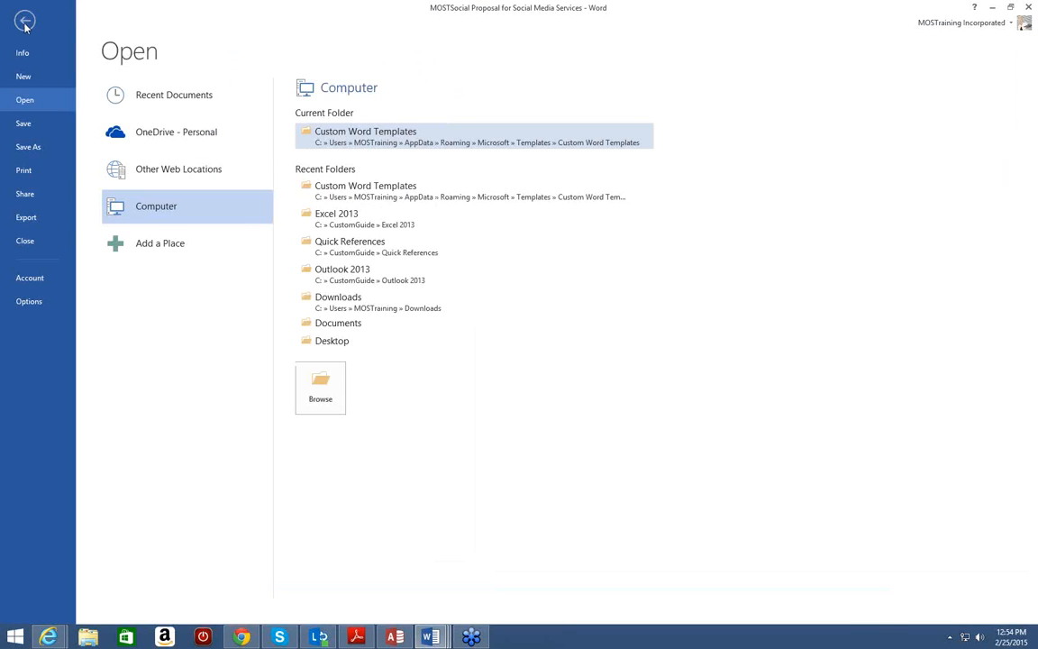
# - Return to the protected proposal and close the Restrict Editing pane
pyautogui.click(25, 21)
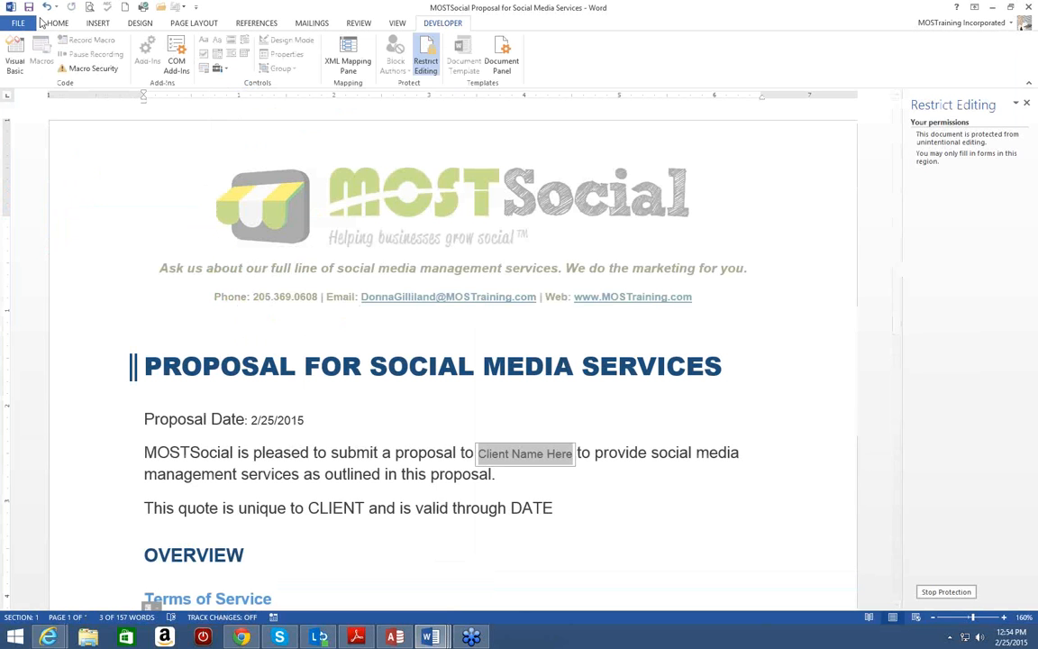
pyautogui.click(1026, 105)
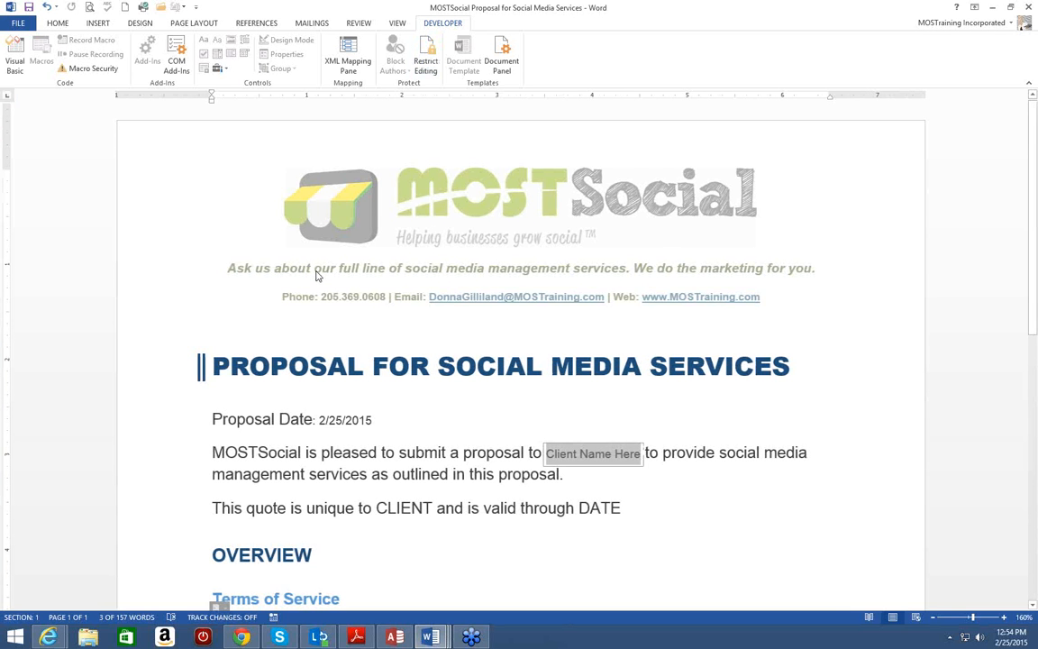
# - Look through the protected proposal, try the Pinterest row in the repeating controls table, and select the Terms of Service content control
pyautogui.scroll(-1, 316, 276)
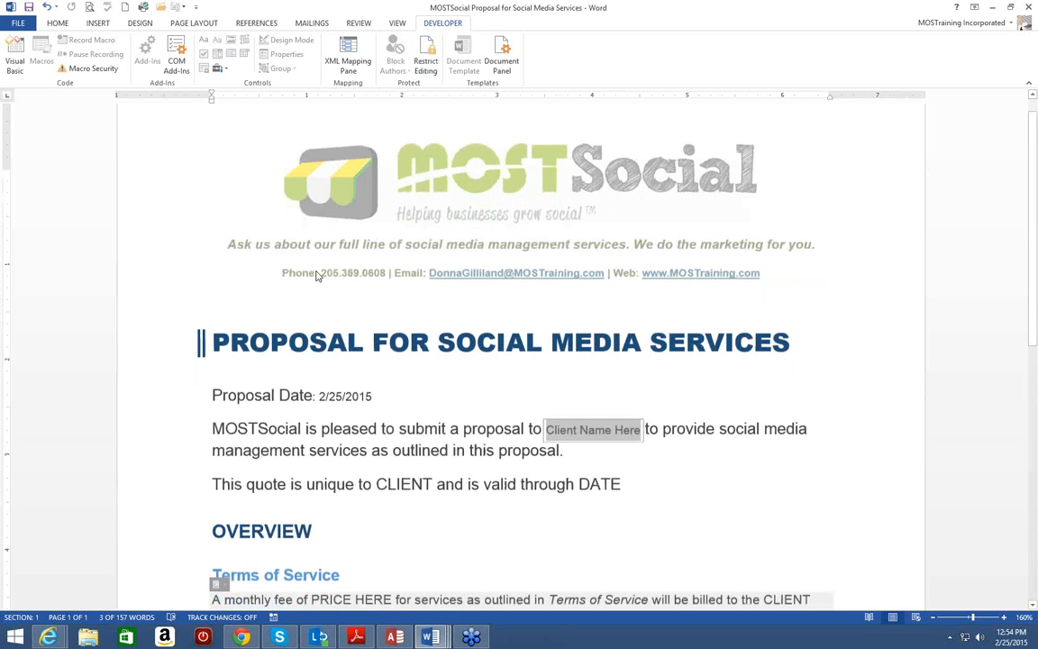
pyautogui.scroll(-2, 317, 275)
pyautogui.scroll(-5, 343, 425)
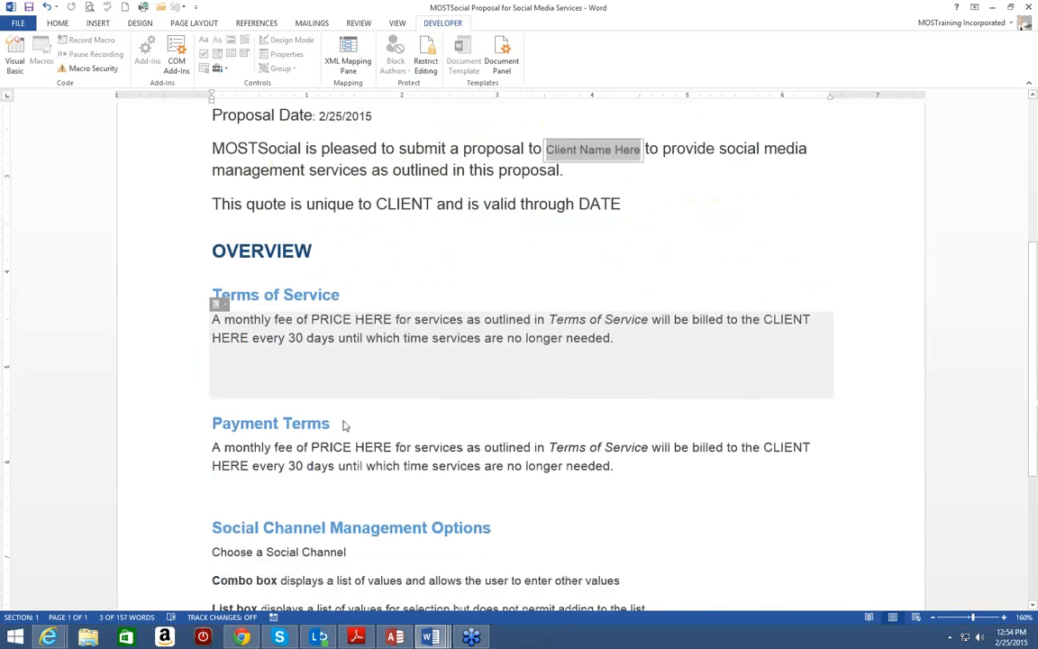
pyautogui.scroll(-6, 344, 425)
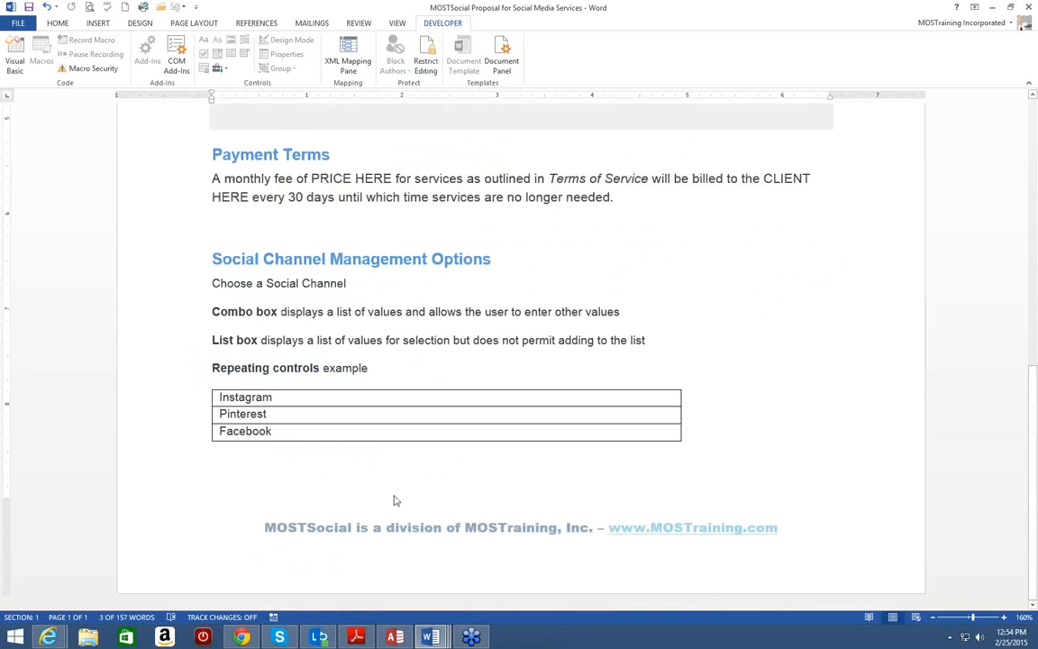
pyautogui.click(249, 416)
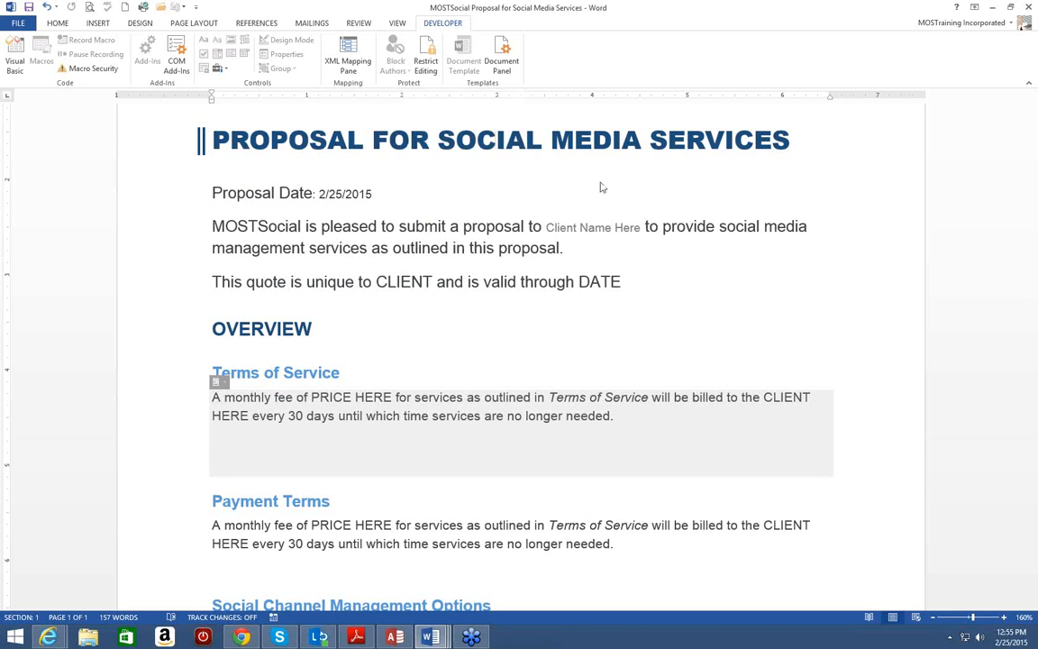
pyautogui.click(219, 382)
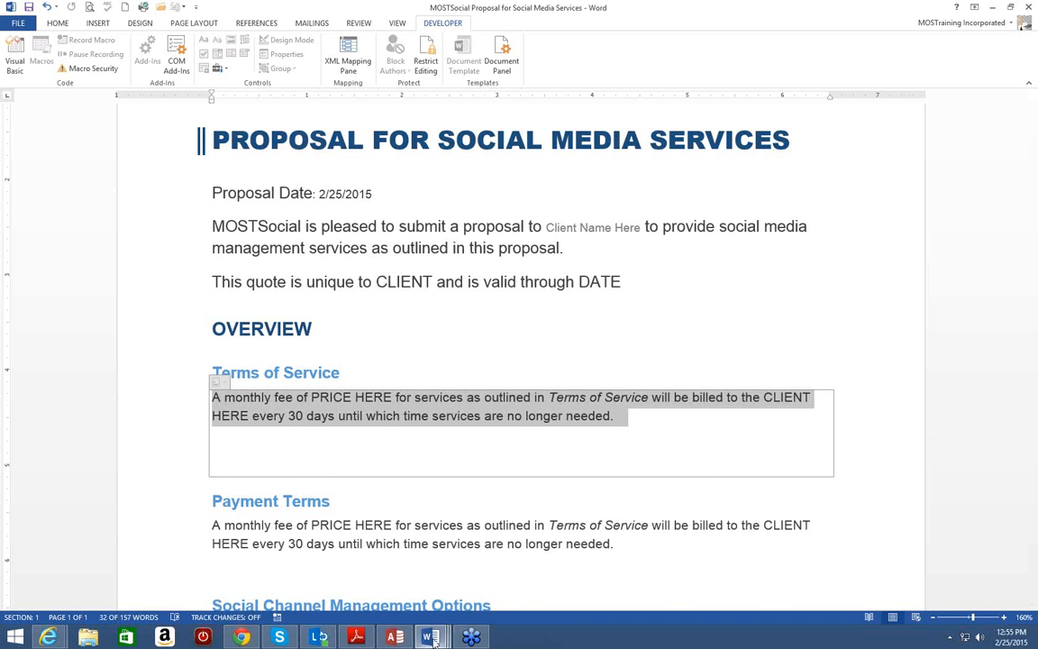
# - Switch to the StudentProgressReport2 document and examine the available legacy form fields and ActiveX controls
pyautogui.moveTo(432, 638)
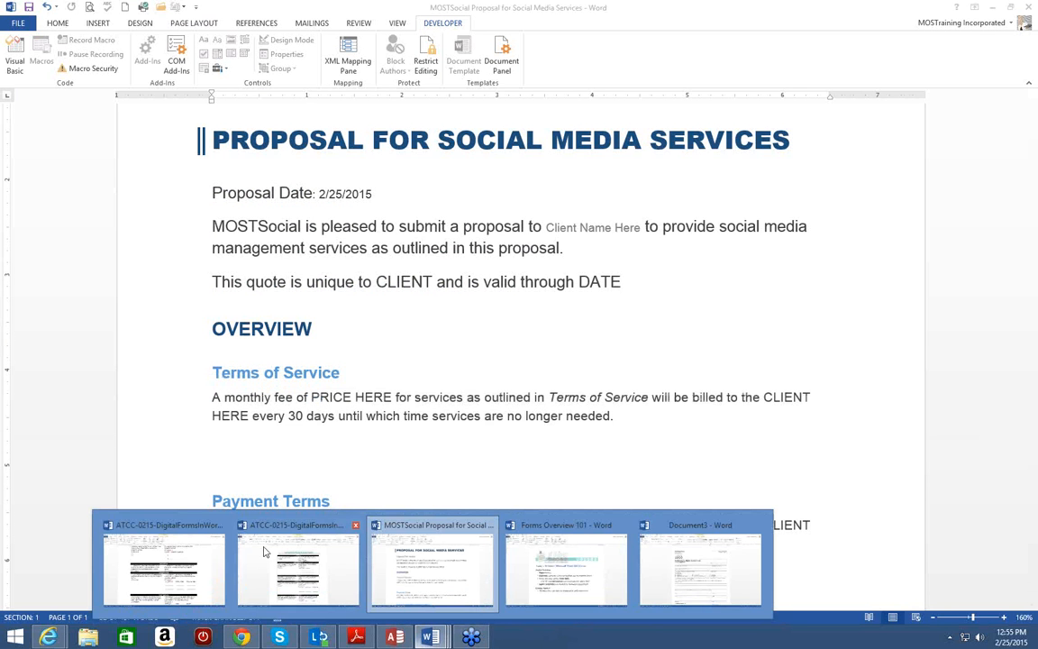
pyautogui.click(280, 578)
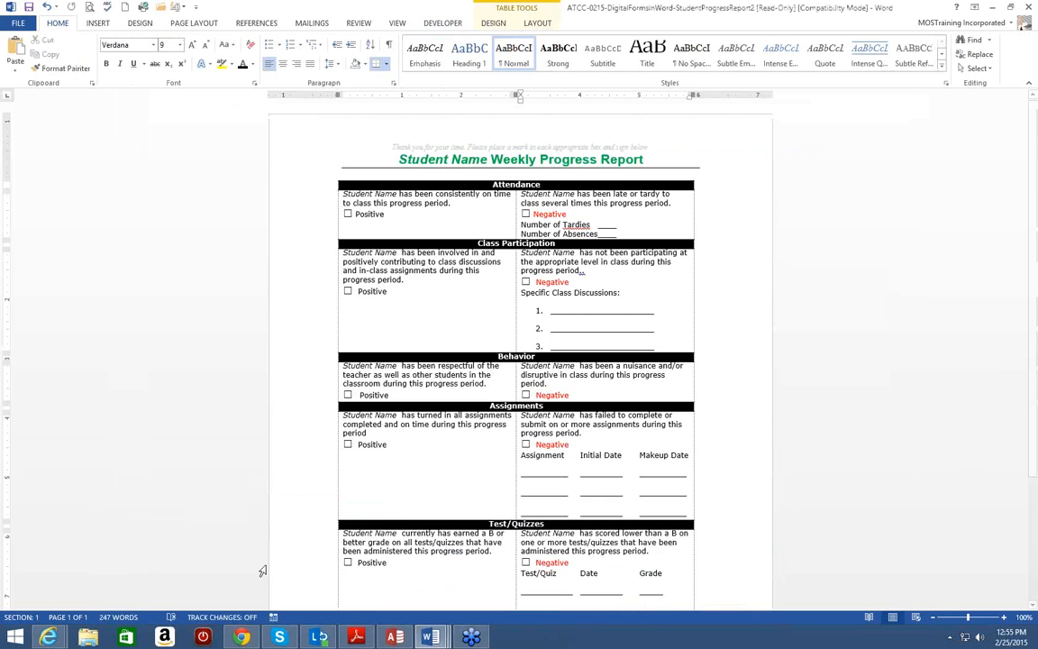
pyautogui.click(454, 23)
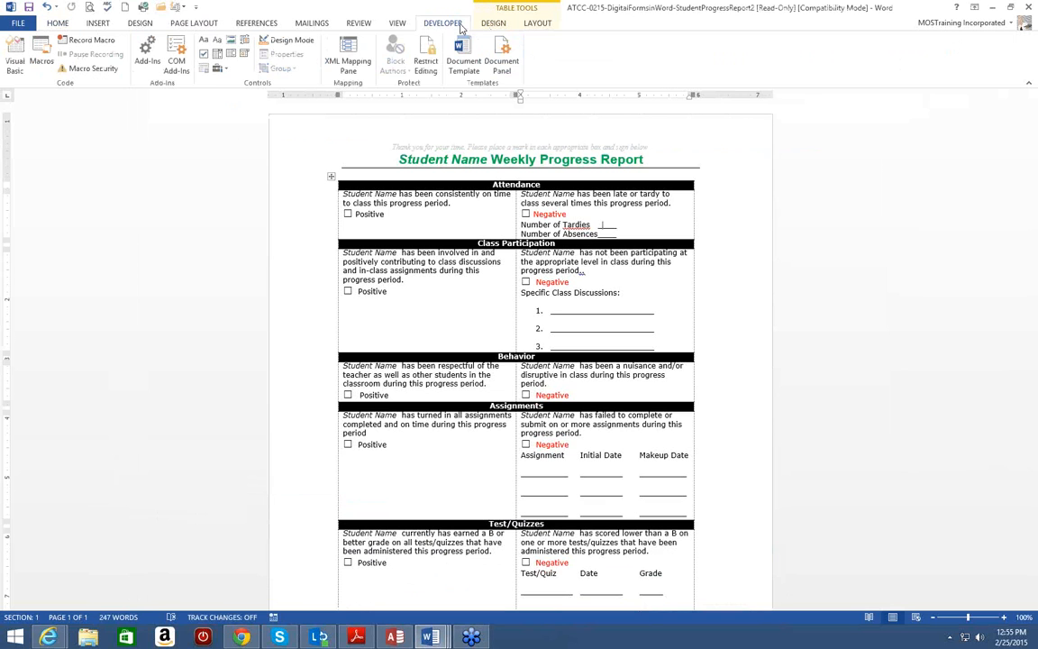
pyautogui.click(227, 72)
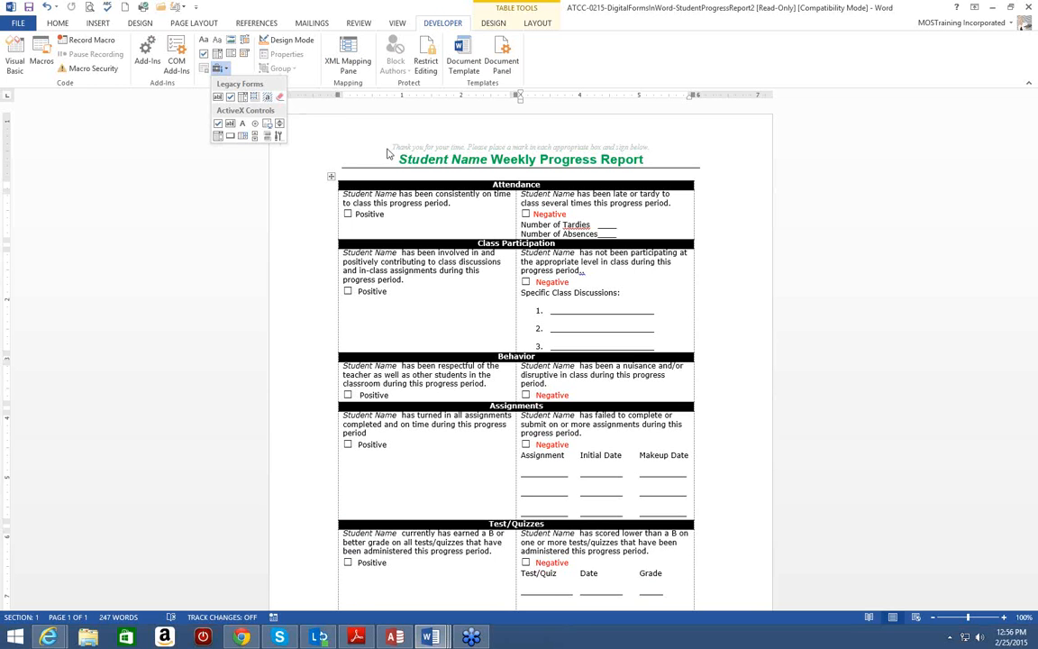
pyautogui.click(304, 132)
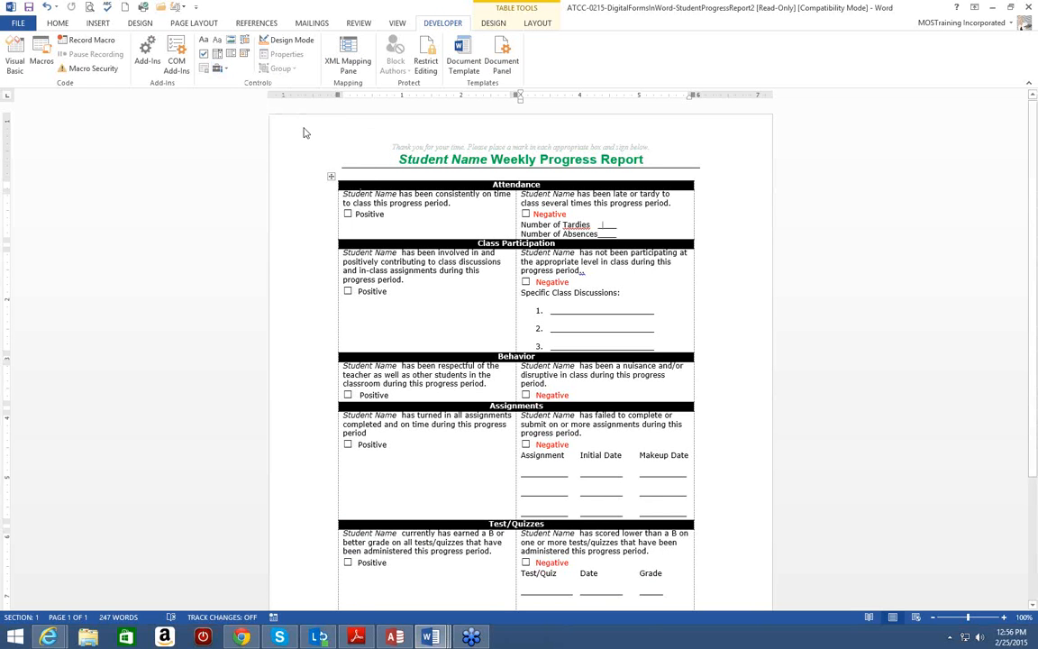
# - Examine the weekly progress report's layout, placing the cursor around the Positive label in the Attendance section
pyautogui.click(304, 133)
pyautogui.click(386, 215)
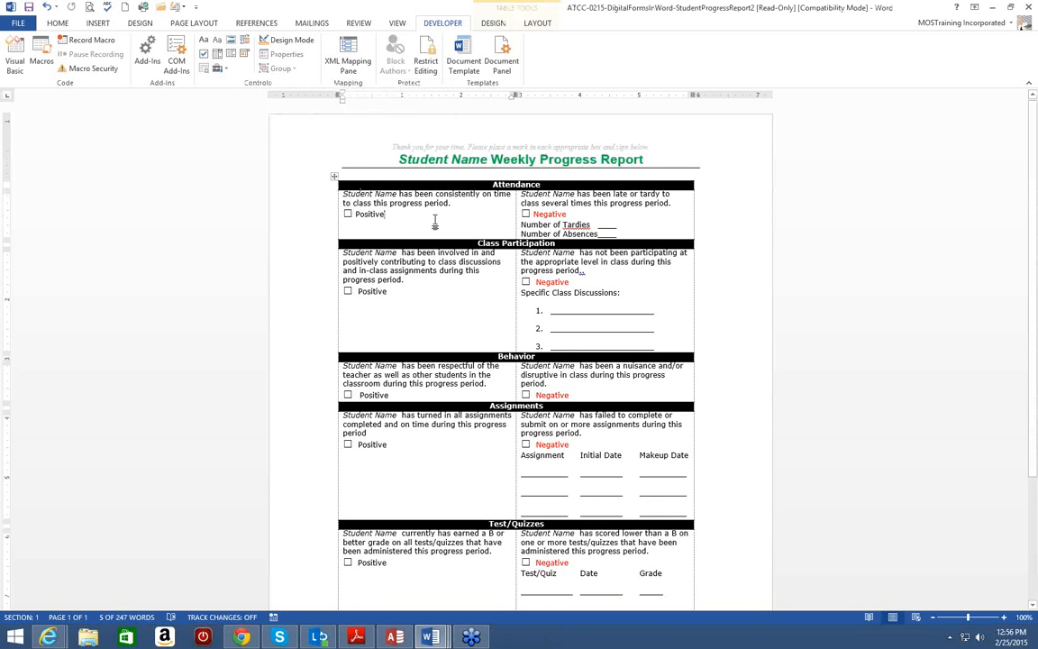
pyautogui.click(356, 218)
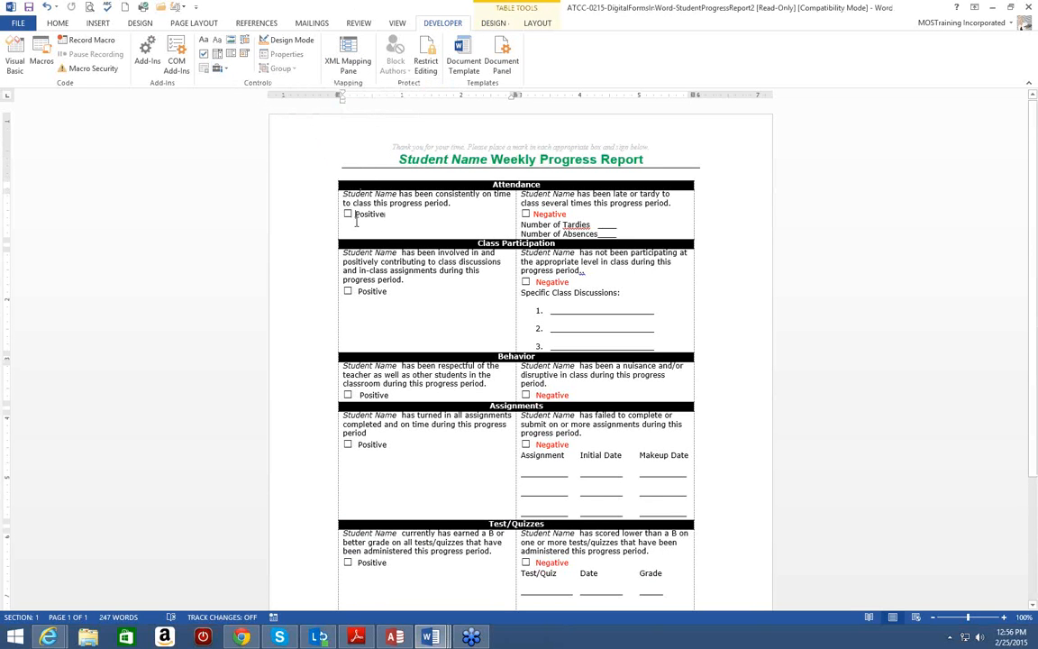
pyautogui.scroll(-1, 351, 217)
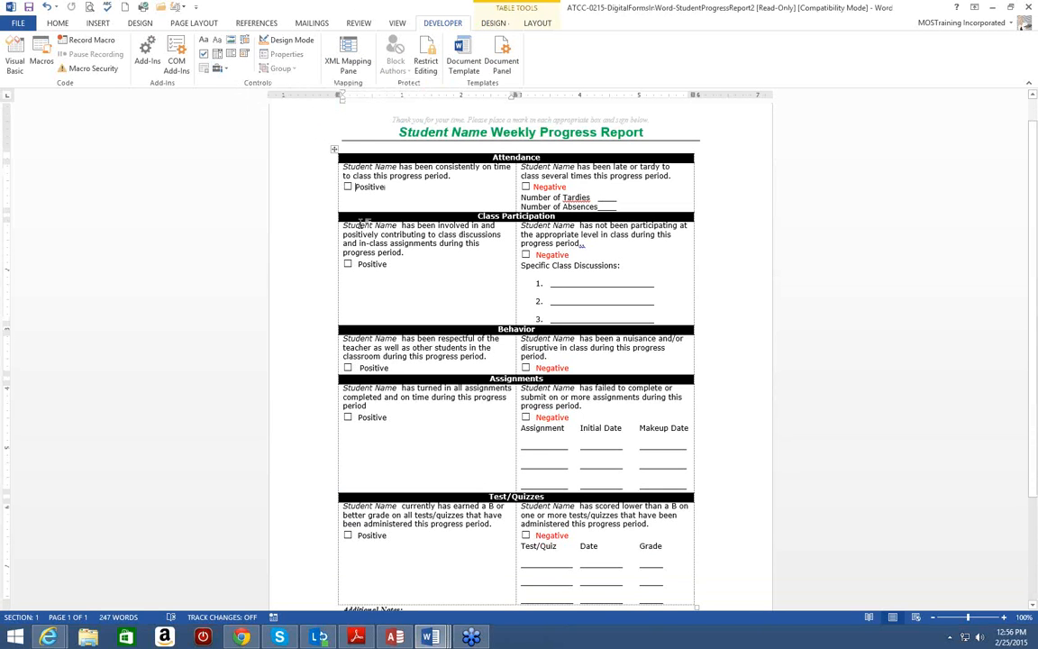
pyautogui.scroll(1, 281, 147)
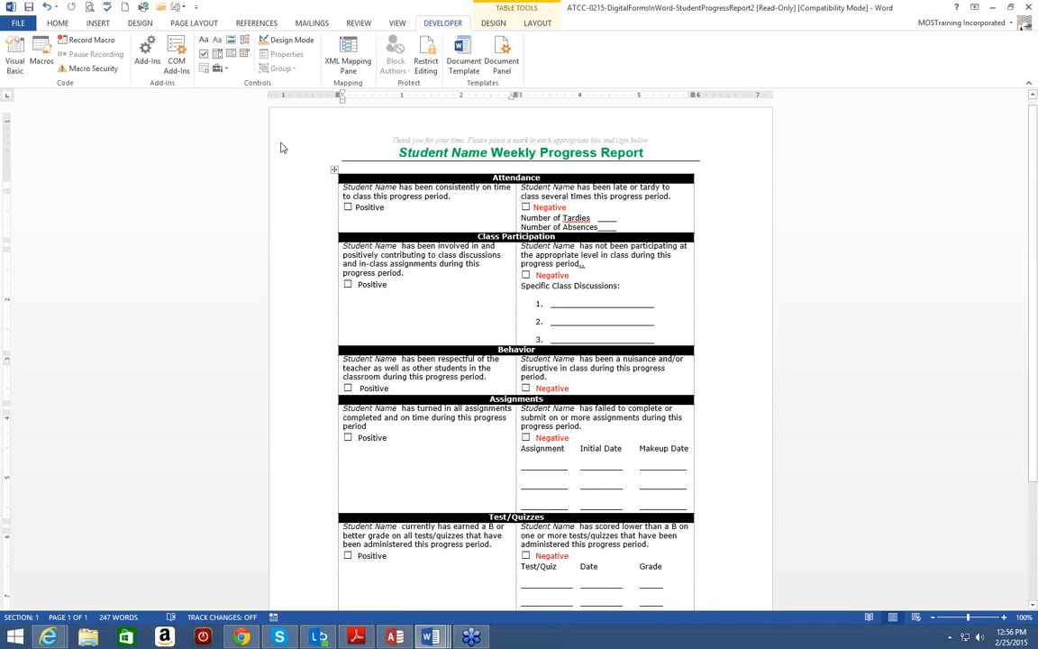
pyautogui.scroll(4, 257, 69)
pyautogui.scroll(-4, 257, 69)
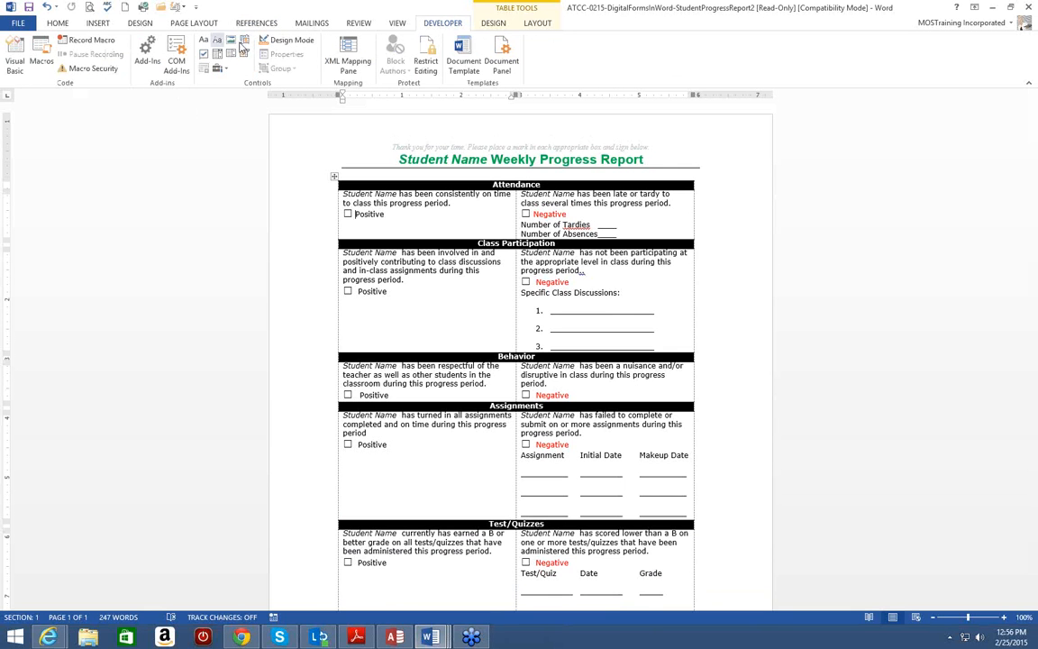
# - Preview the HIPAA Privacy Rights Request Form, then switch to the Forms Overview 101 document and look over its first page
pyautogui.moveTo(433, 638)
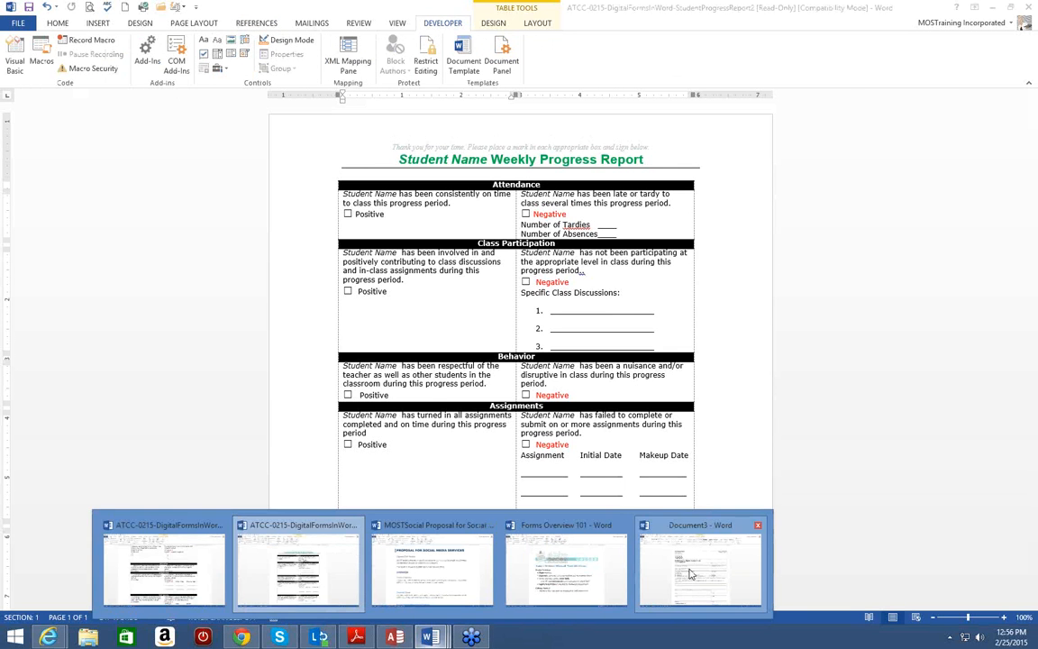
pyautogui.moveTo(691, 573)
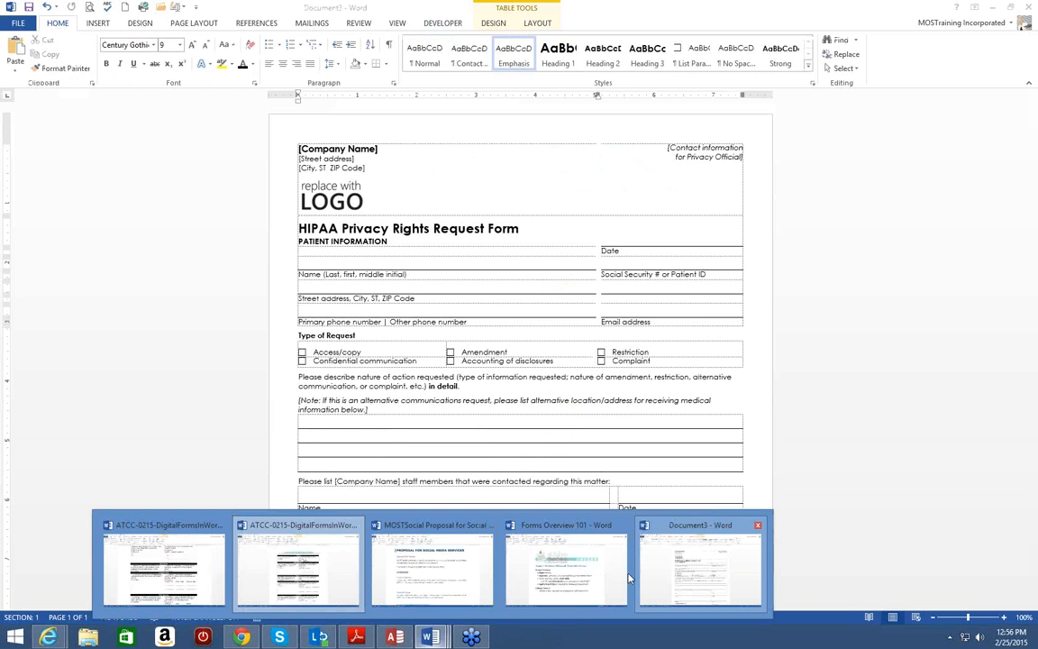
pyautogui.click(624, 576)
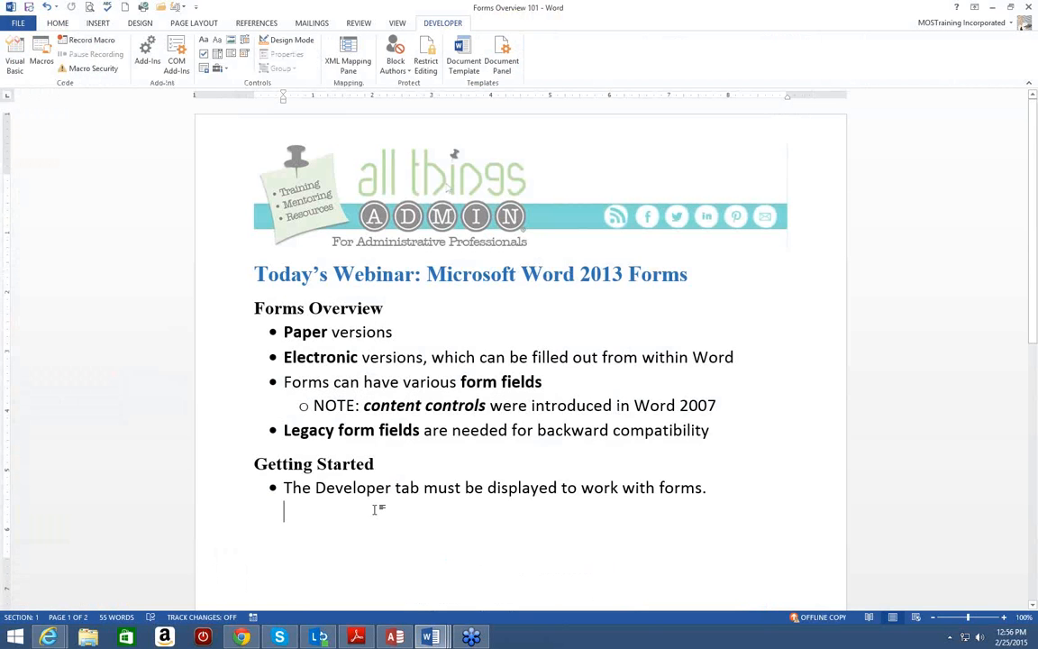
pyautogui.scroll(-1, 354, 469)
pyautogui.scroll(-1, 354, 469)
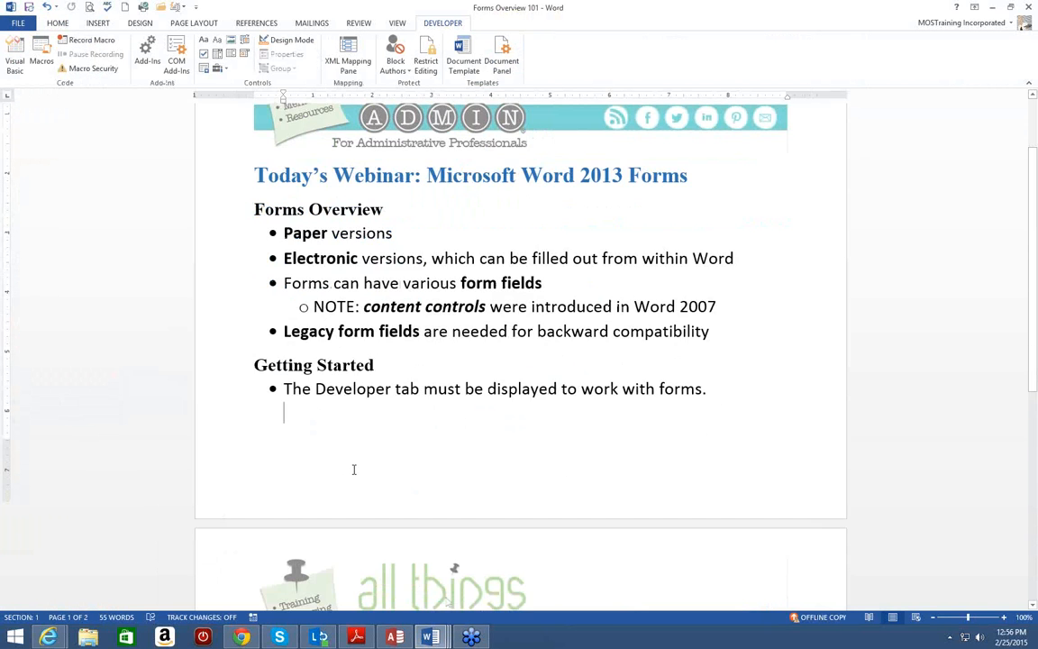
pyautogui.scroll(2, 354, 469)
# - Insert a picture content control on a new line below the Getting Started bullet in Forms Overview 101
pyautogui.press('Return')
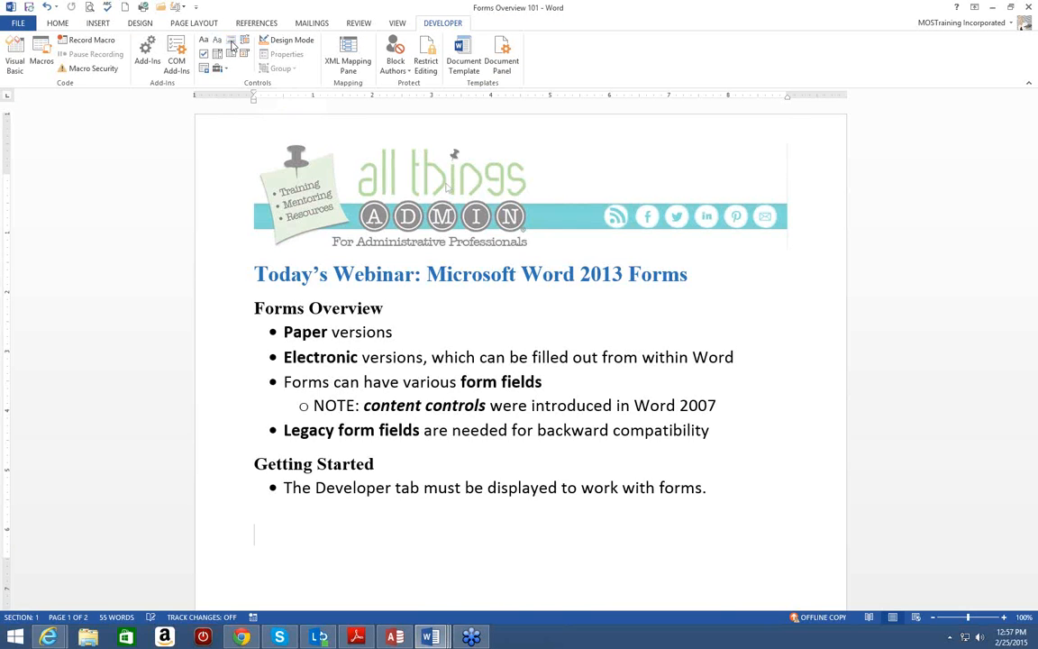
pyautogui.click(232, 42)
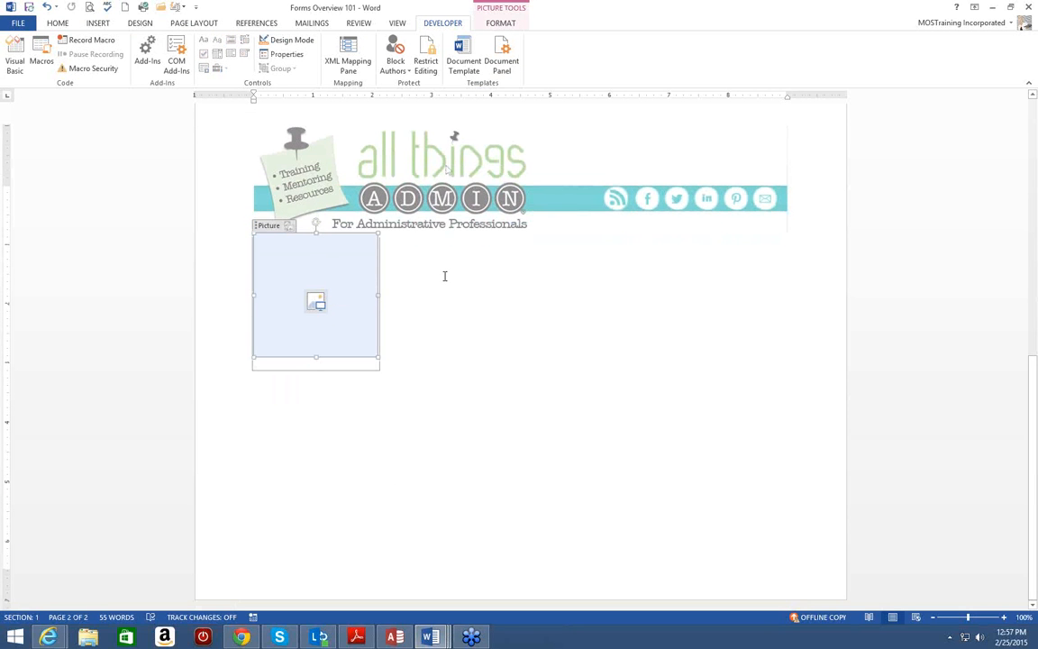
pyautogui.scroll(1, 445, 276)
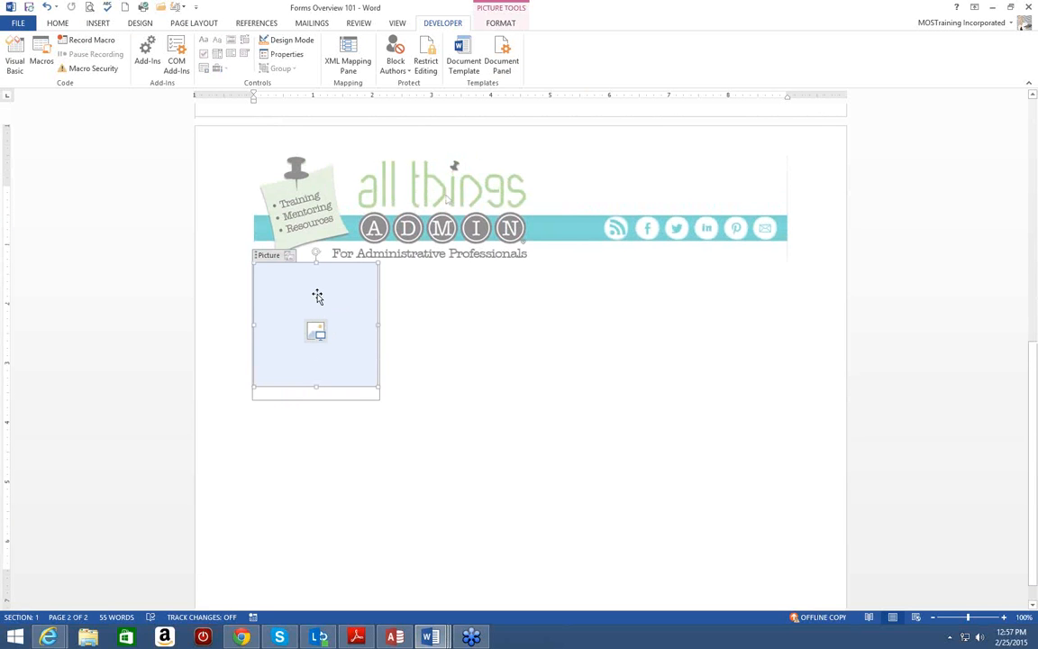
pyautogui.click(435, 350)
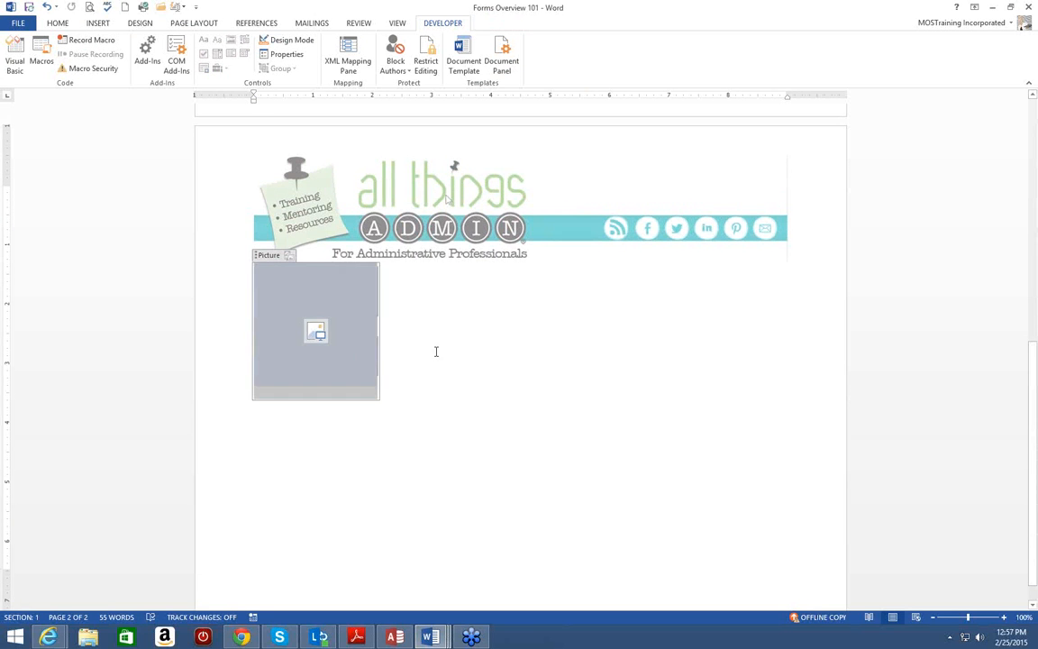
# - Check the picture control's image source options and its content control properties, leaving both without changes
pyautogui.click(317, 335)
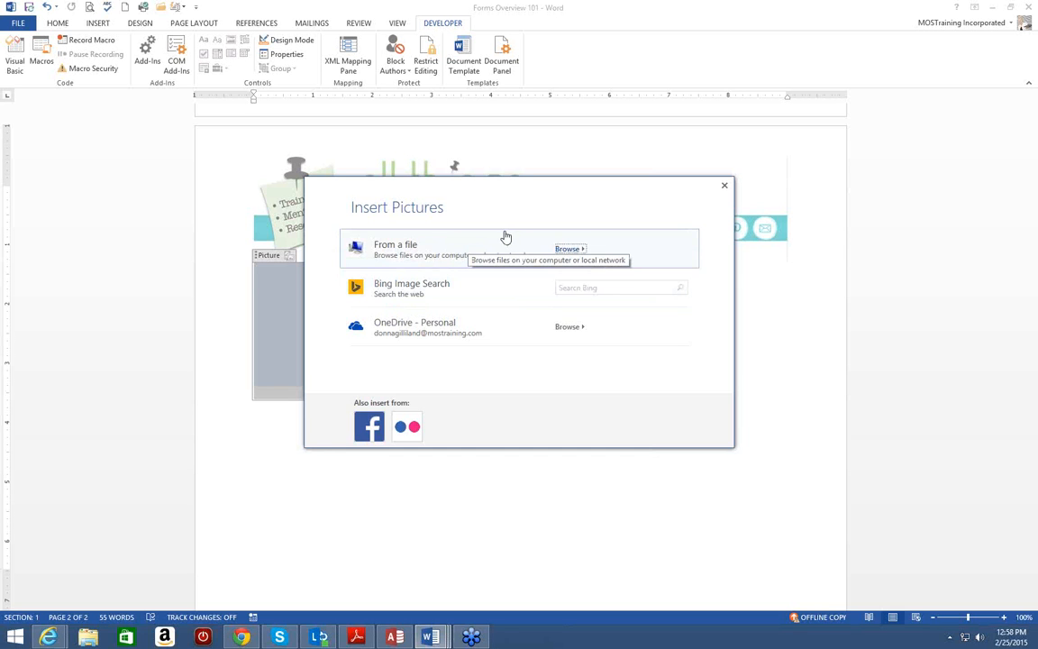
pyautogui.click(725, 187)
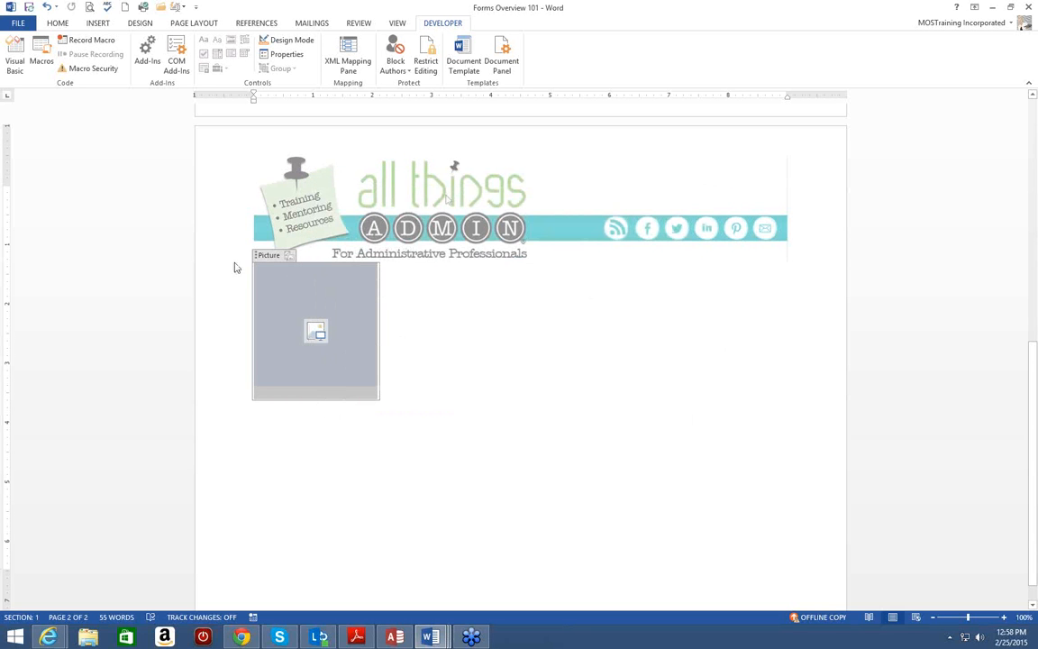
pyautogui.click(285, 54)
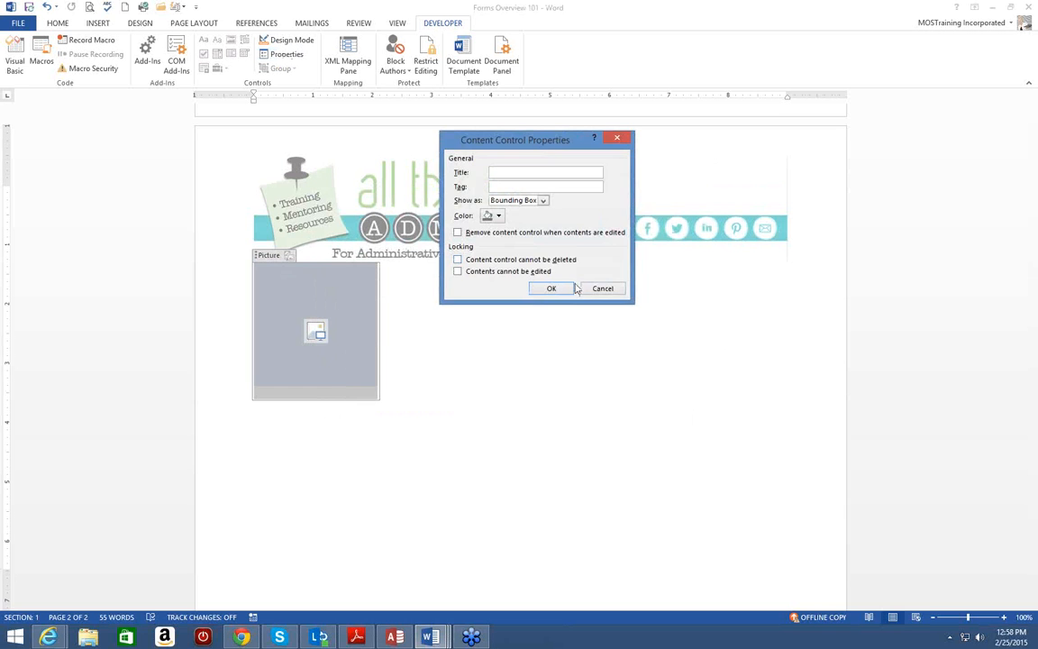
pyautogui.click(602, 288)
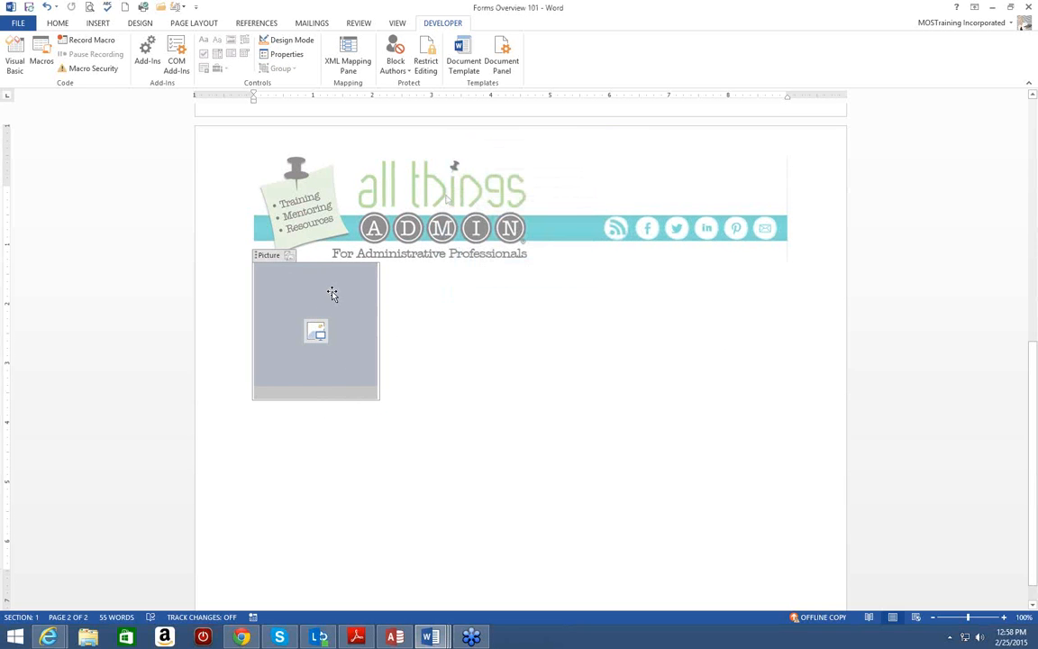
# - Delete the picture content control from the Forms Overview 101 document
pyautogui.click(332, 293)
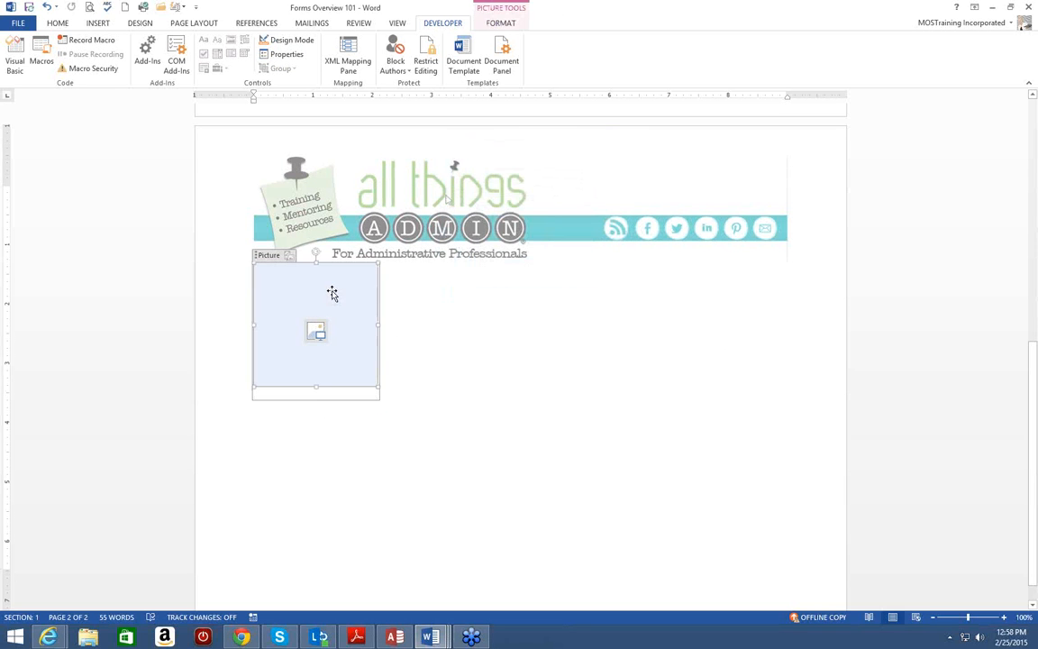
pyautogui.click(267, 258)
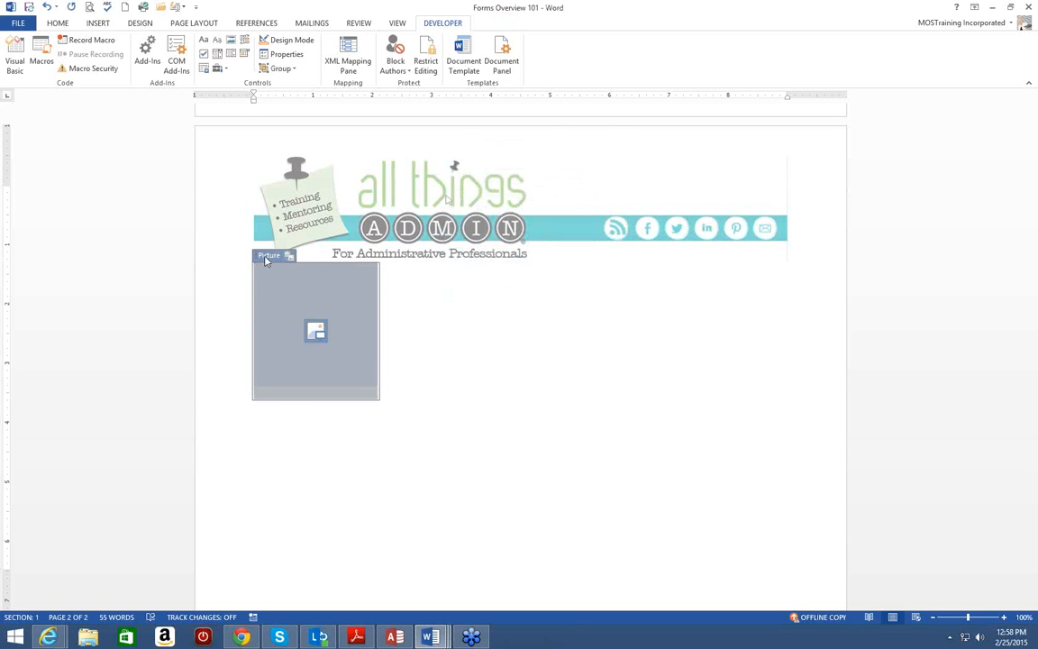
pyautogui.press('Delete')
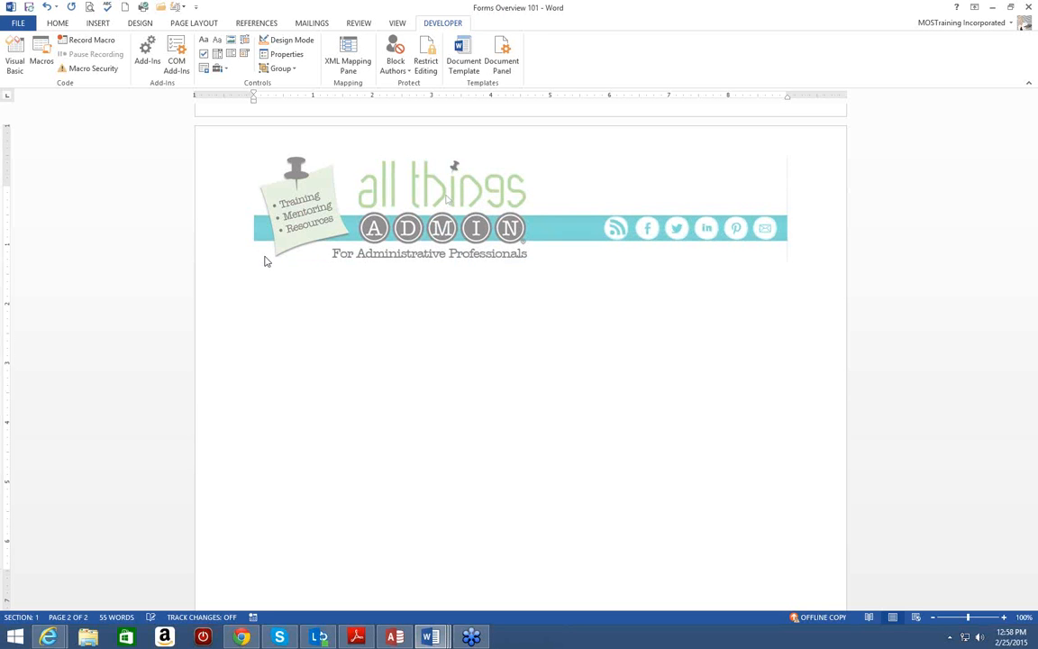
pyautogui.scroll(2, 267, 262)
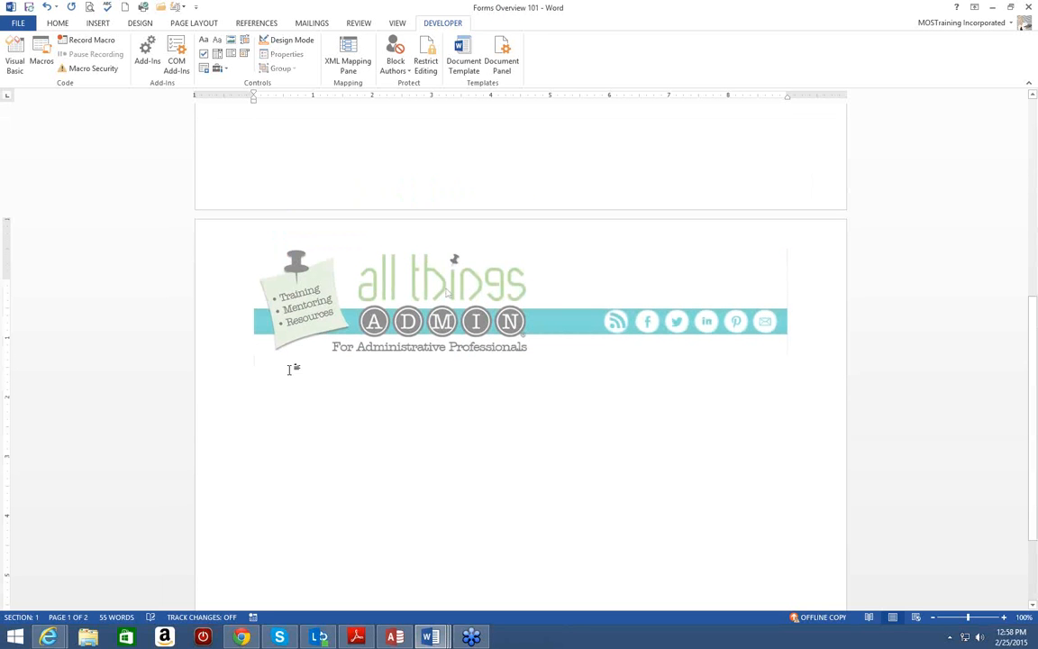
pyautogui.scroll(-1, 294, 367)
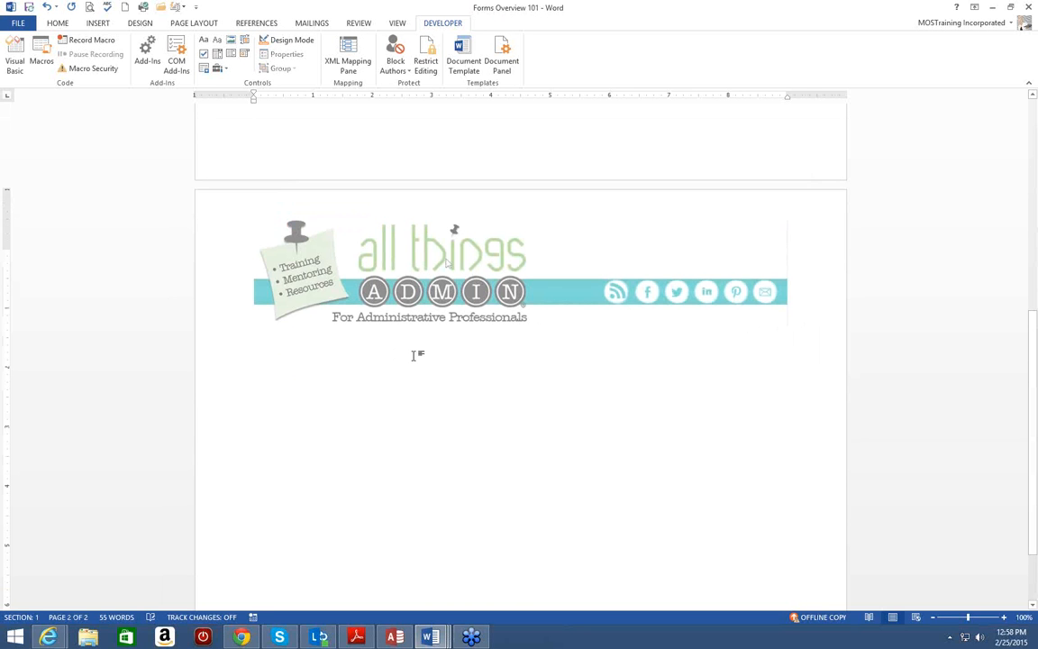
pyautogui.scroll(4, 415, 356)
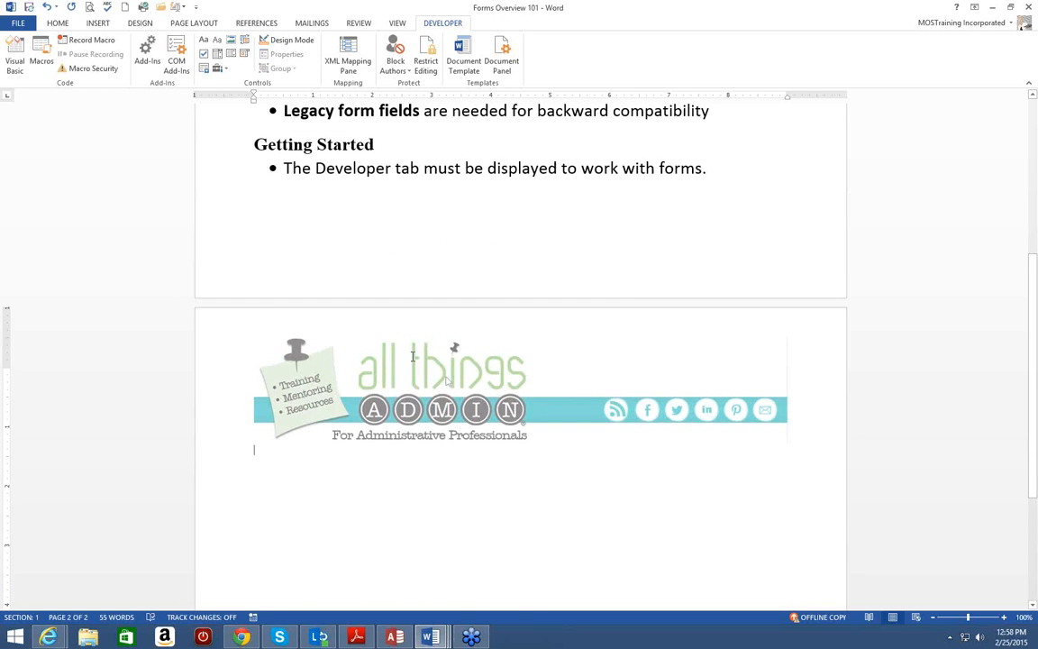
# - Display the editing restriction settings for Forms Overview 101 and allow only filling in forms
pyautogui.scroll(4, 412, 356)
pyautogui.scroll(4, 403, 350)
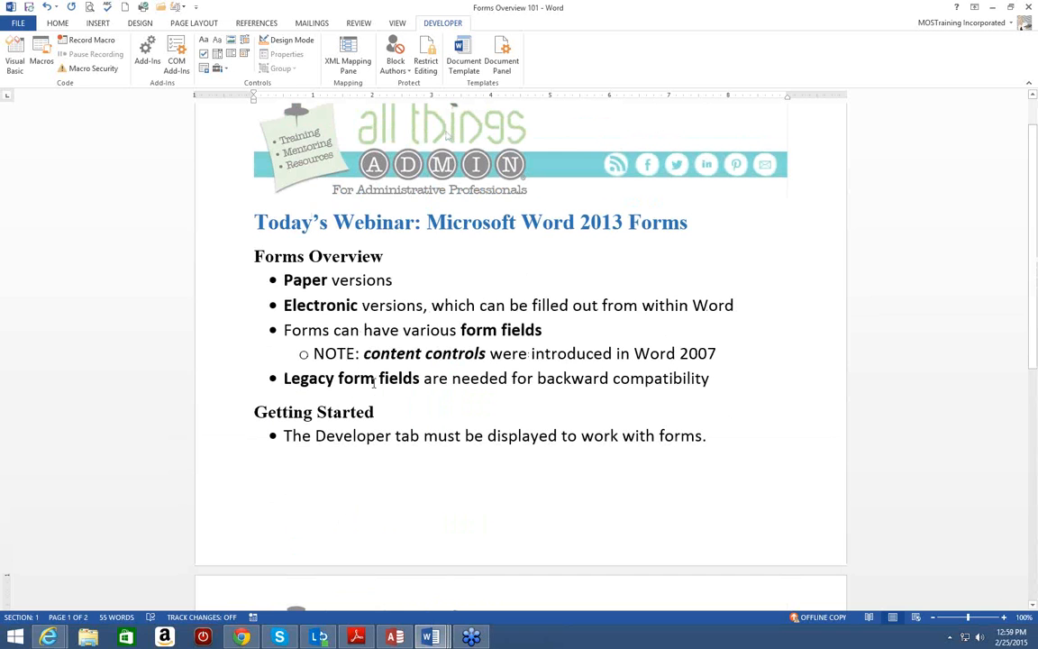
pyautogui.scroll(2, 376, 384)
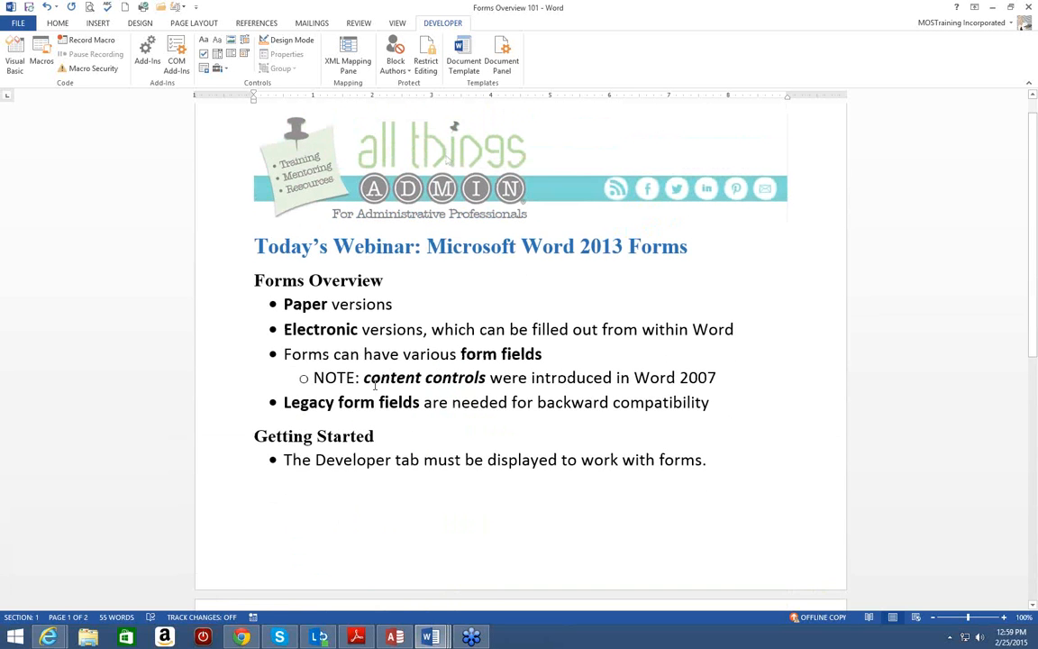
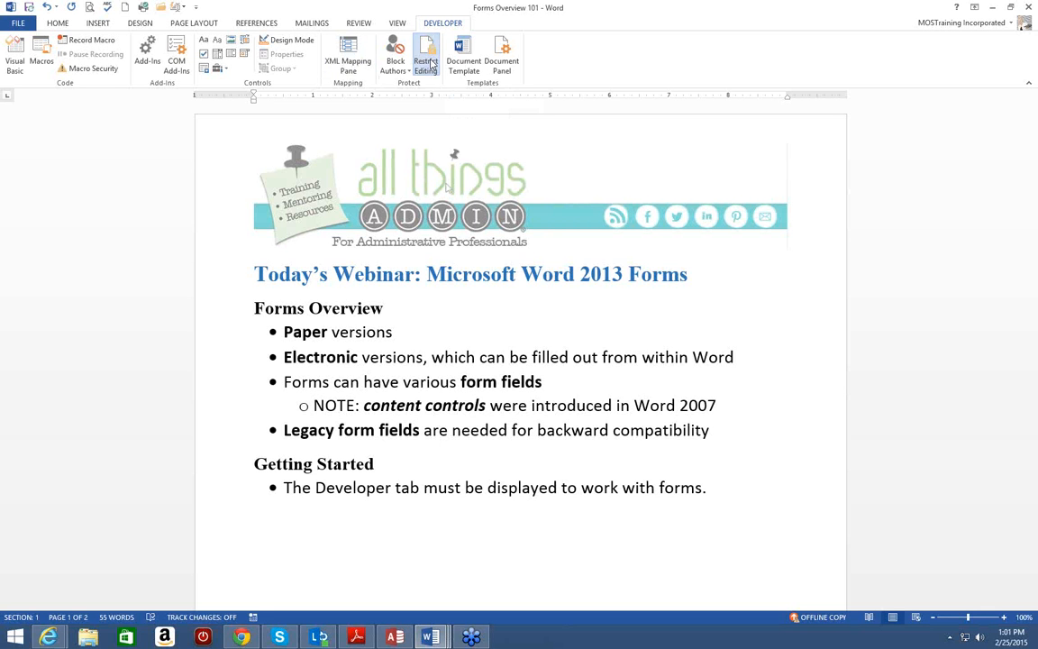
pyautogui.click(429, 63)
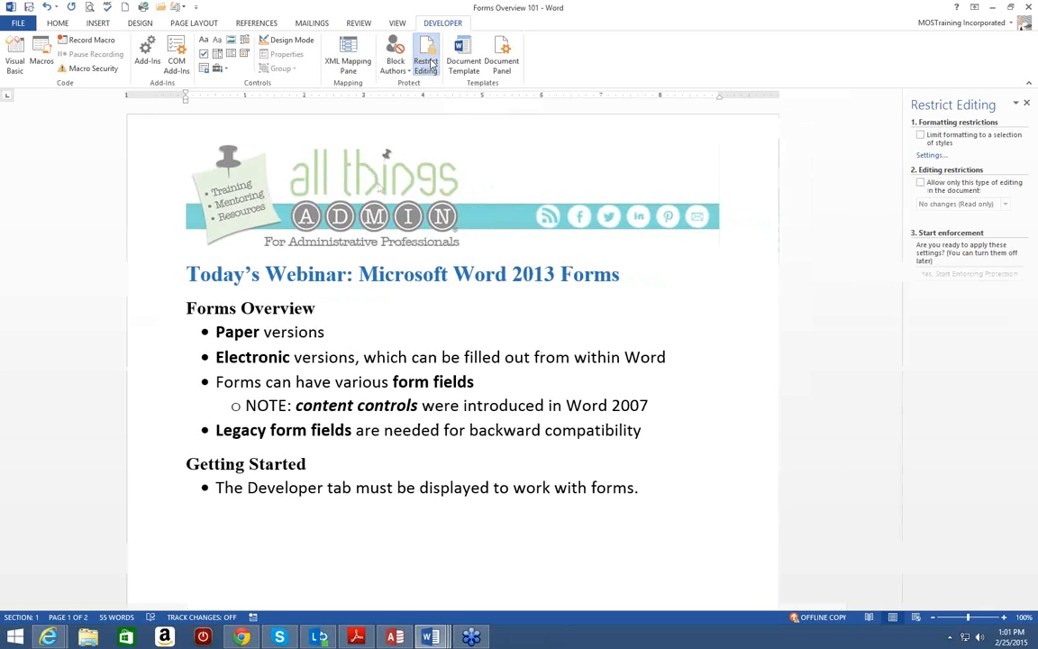
pyautogui.click(920, 185)
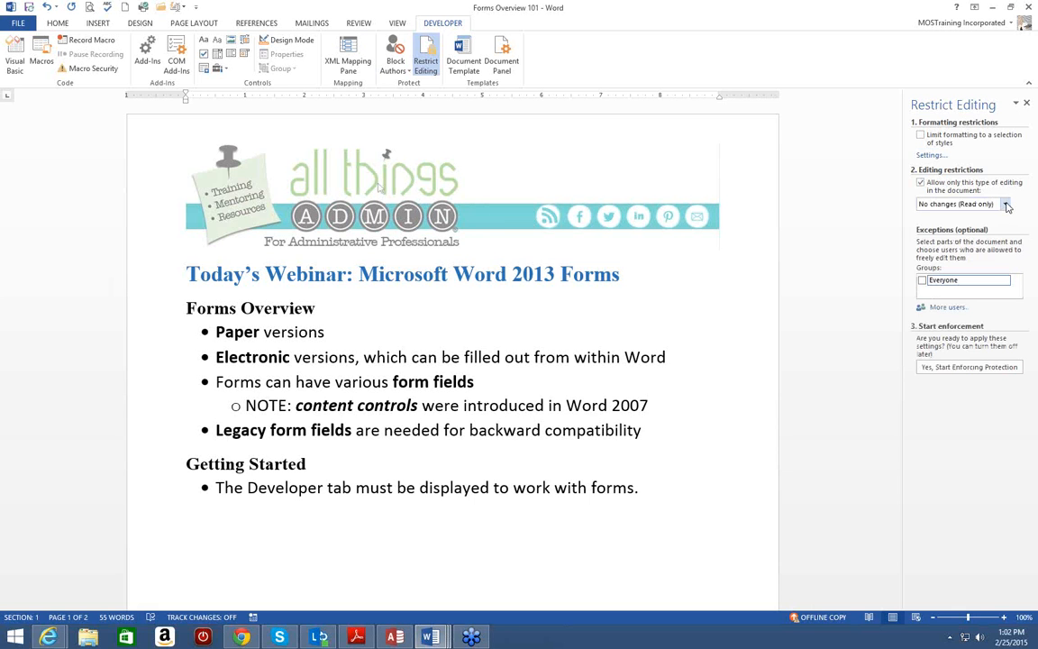
pyautogui.click(1006, 204)
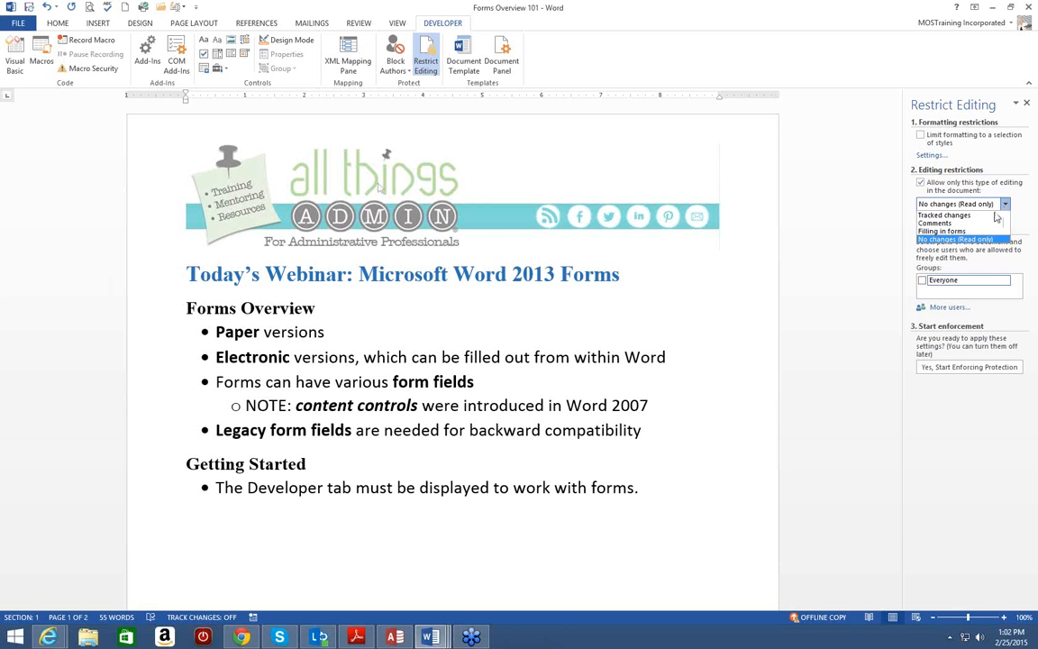
pyautogui.click(979, 233)
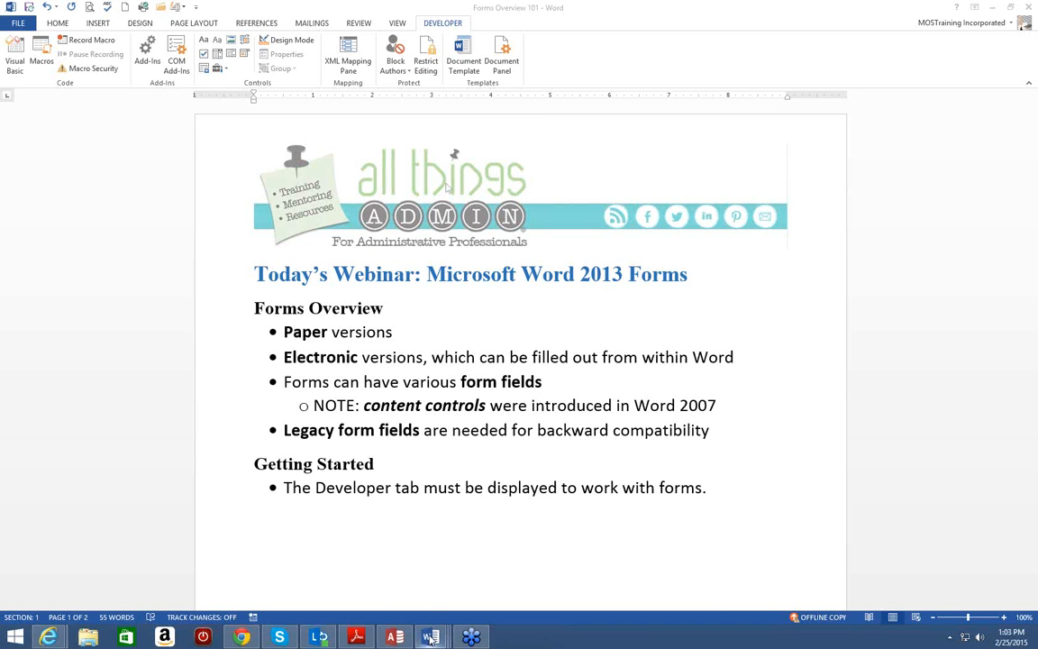
# - Switch to the ATCC-0215-DigitalFormsInWord-StudentProgressReport document and bring its Attendance and Class Participation sections into view
pyautogui.moveTo(431, 638)
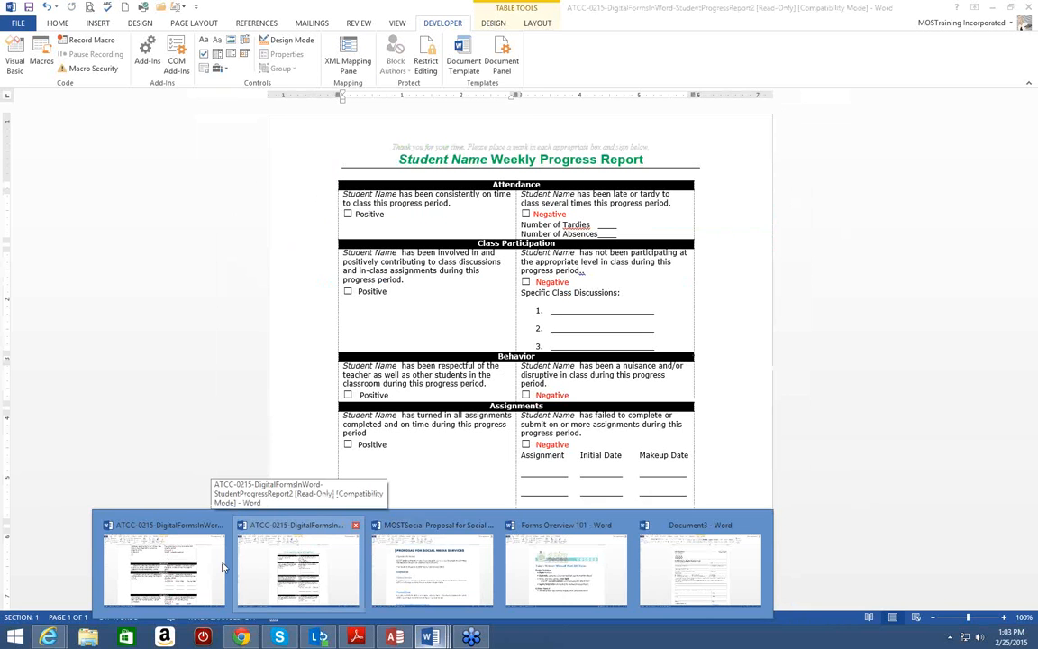
pyautogui.click(153, 565)
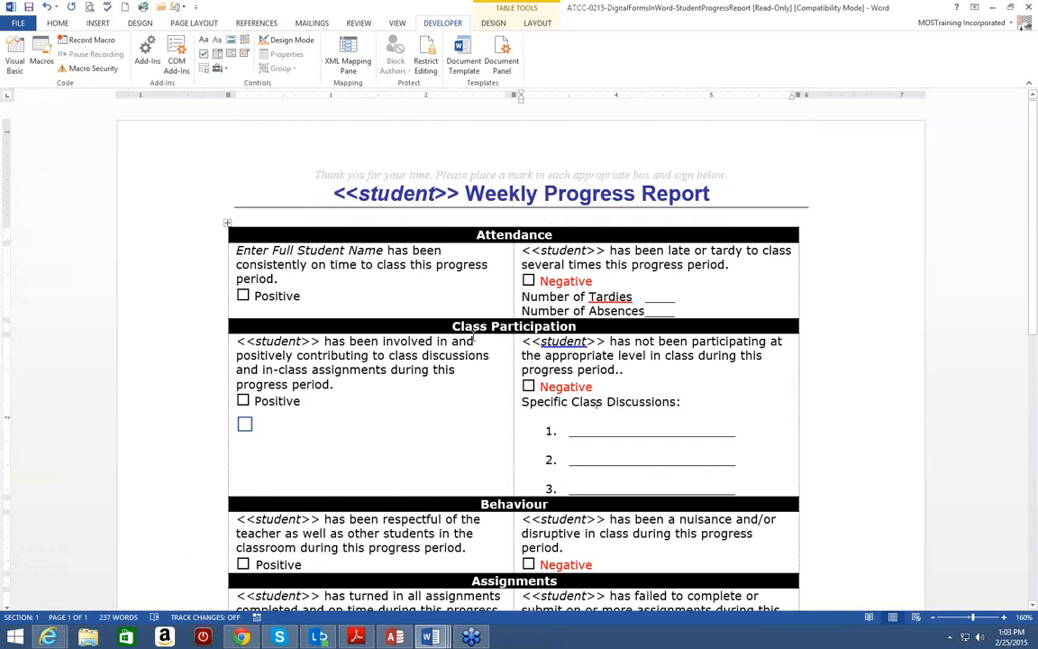
pyautogui.scroll(-1, 474, 336)
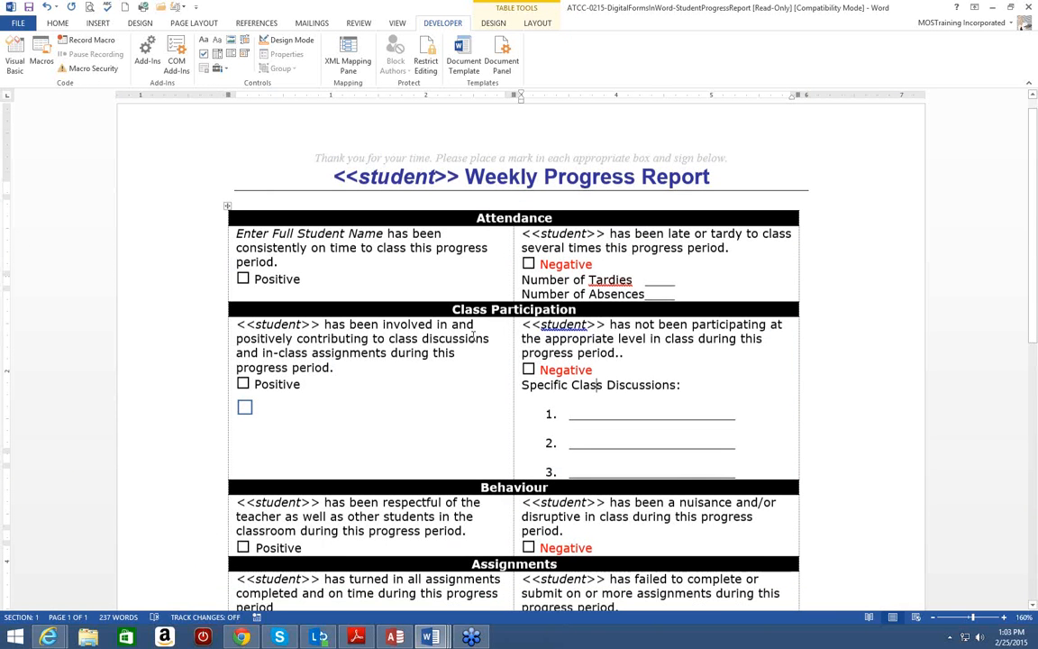
pyautogui.scroll(-2, 474, 336)
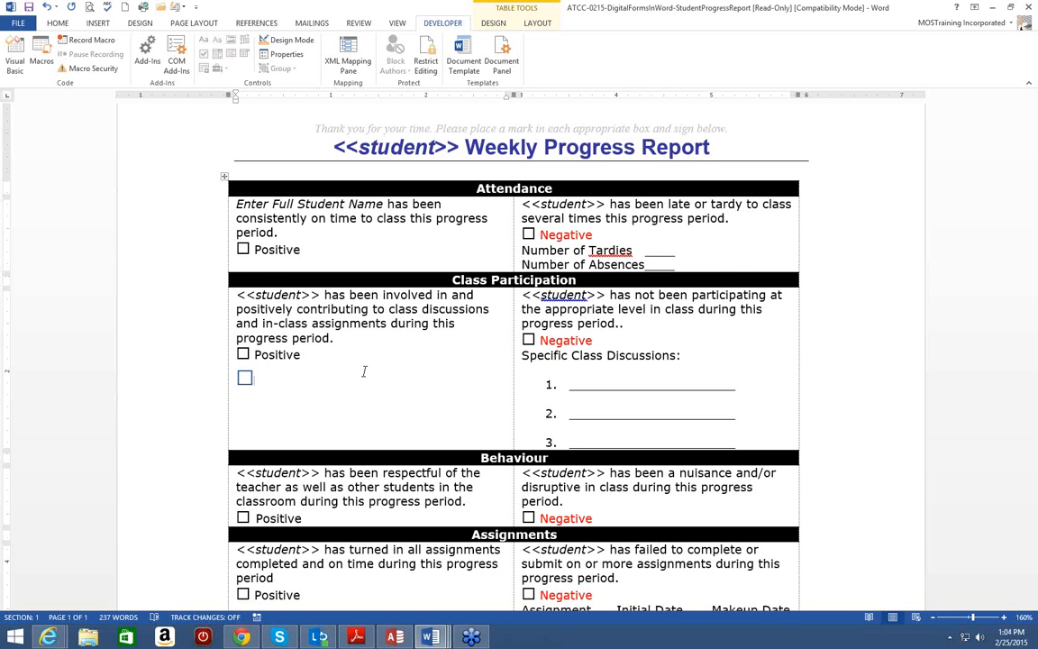
# - Check the properties of the Attendance section's Student Name control without changes, and view its tags briefly in Design Mode
pyautogui.click(296, 204)
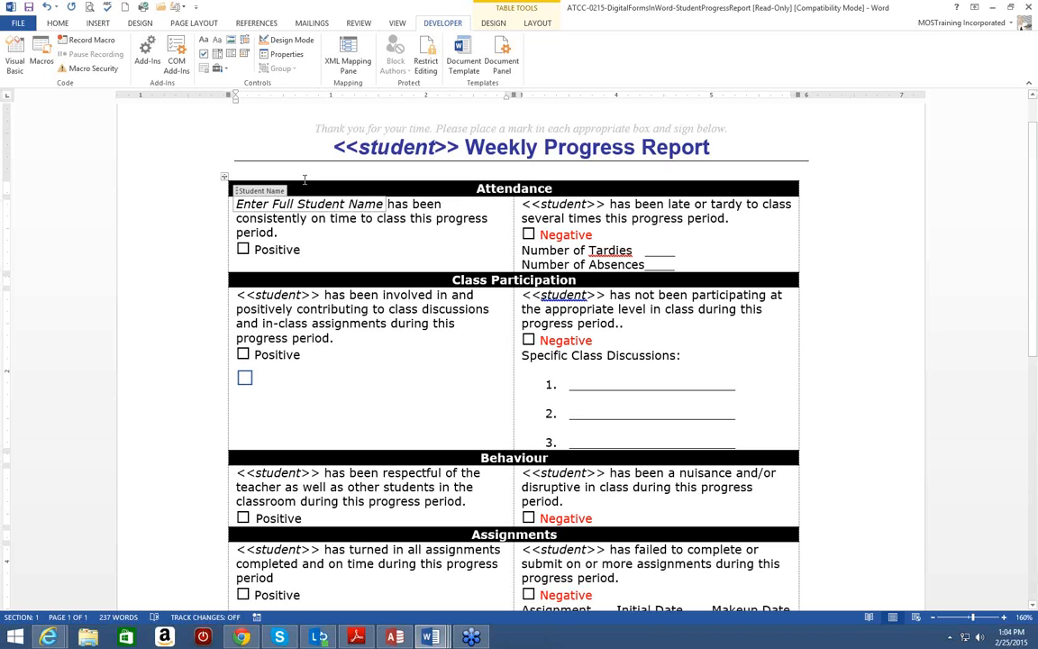
pyautogui.click(291, 57)
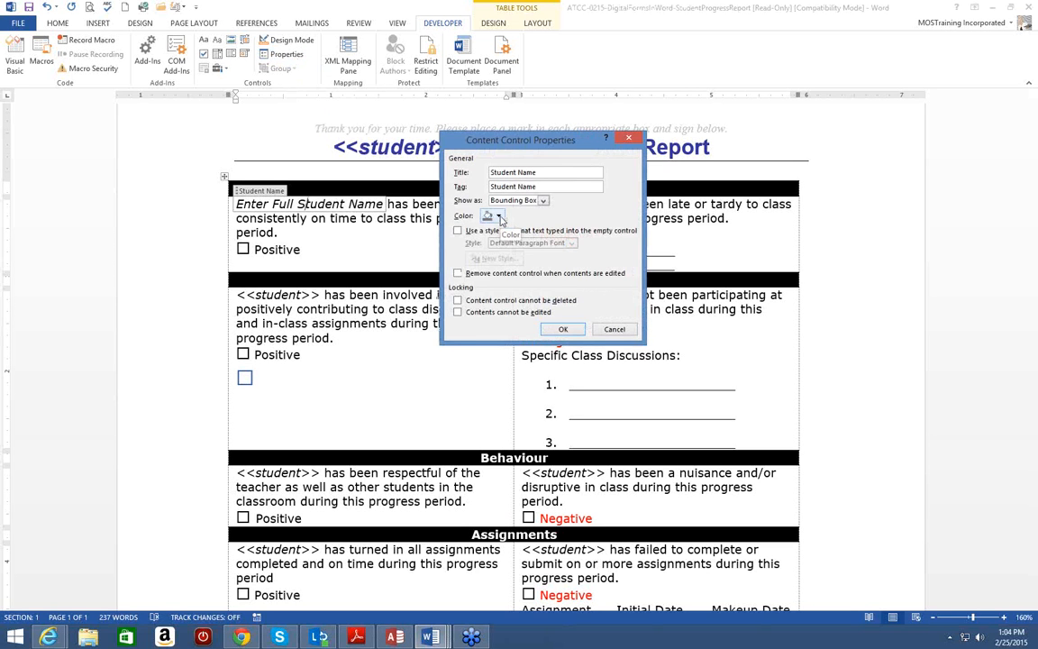
pyautogui.click(611, 329)
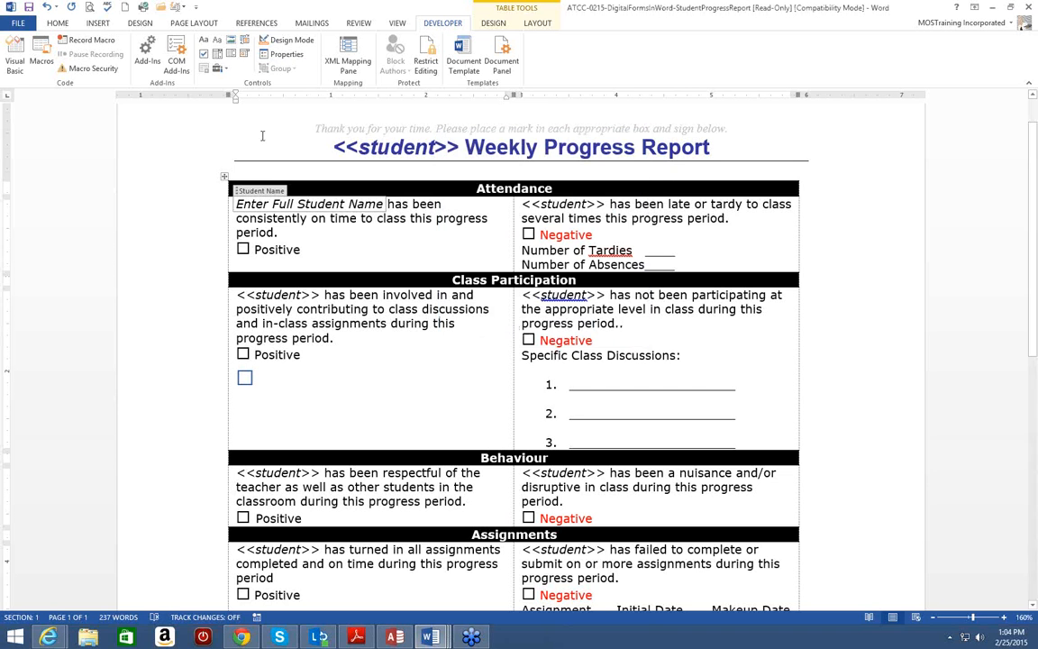
pyautogui.click(292, 41)
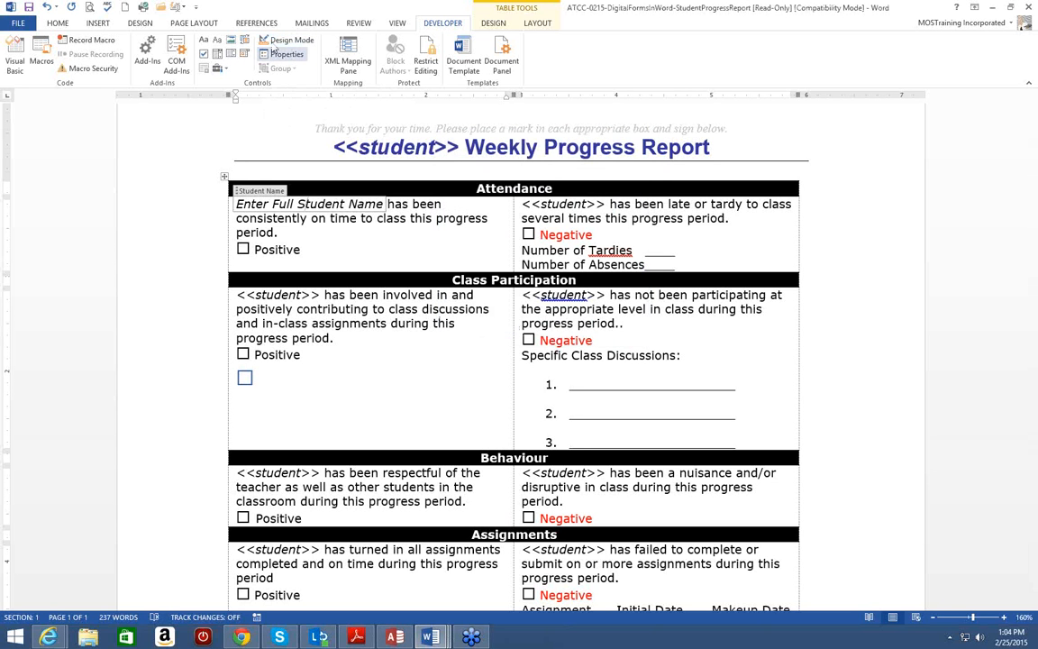
pyautogui.click(292, 42)
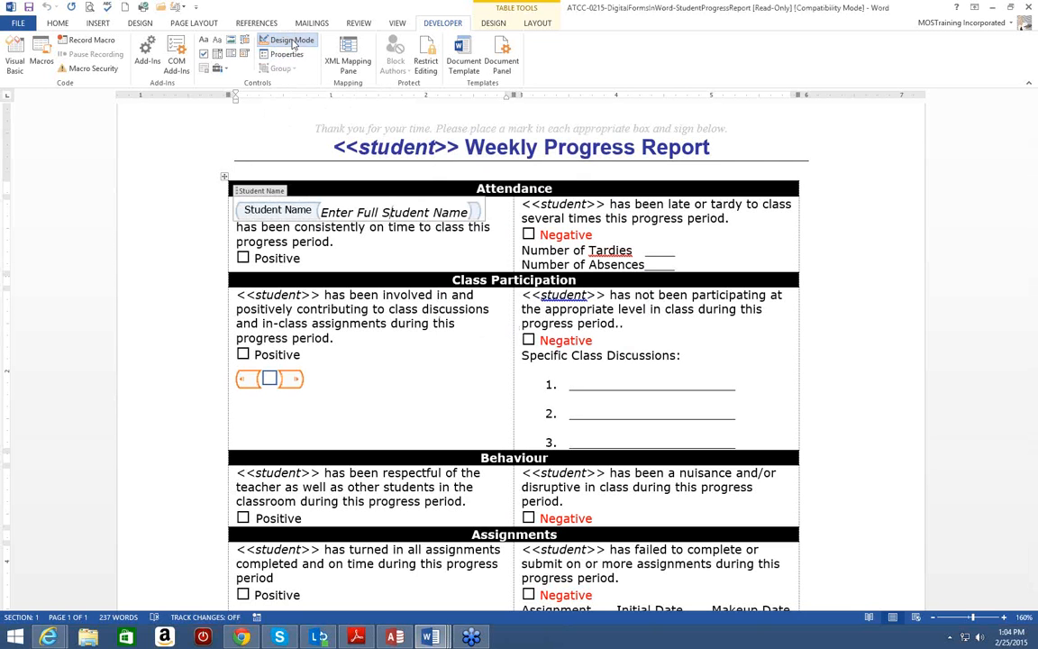
pyautogui.click(266, 42)
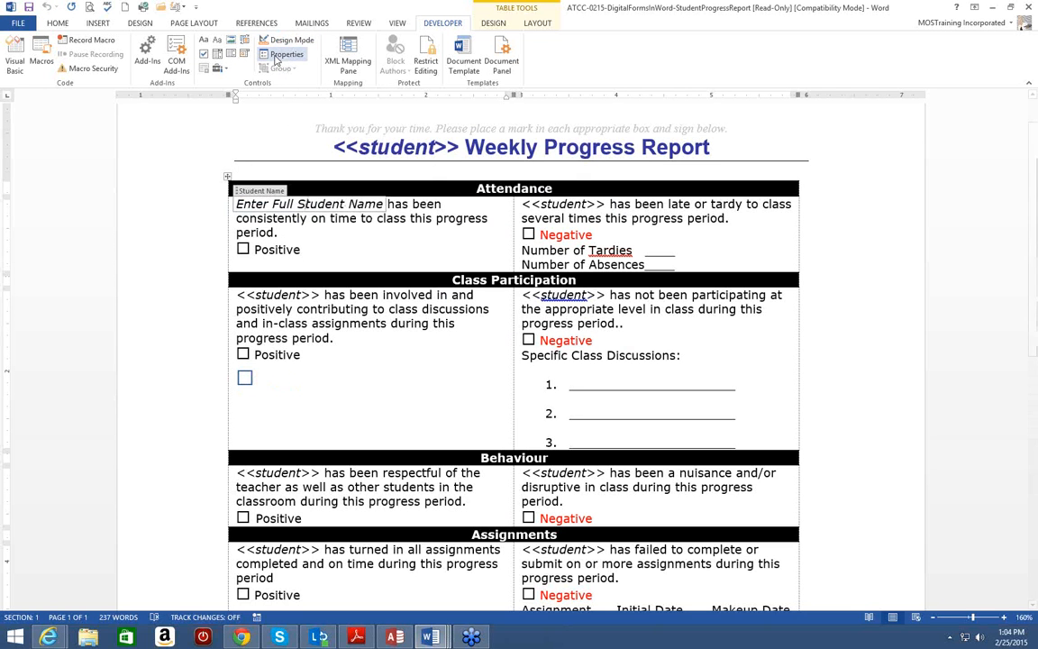
# - Set the Student Name content control's color to blue and check its bounding box in the Attendance section
pyautogui.click(282, 56)
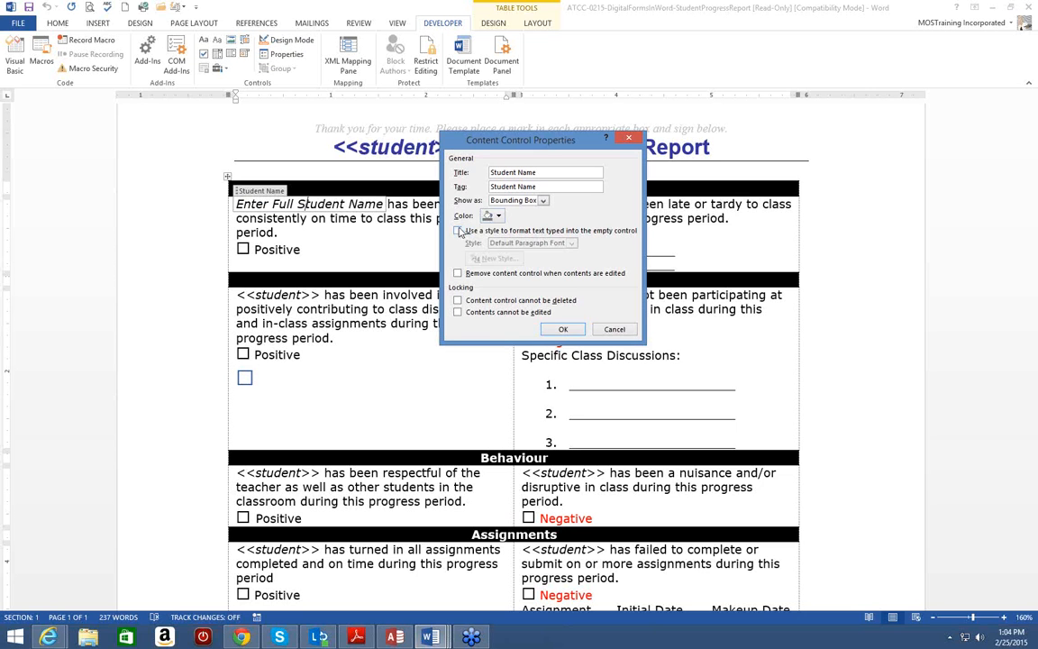
pyautogui.click(460, 231)
pyautogui.click(460, 231)
pyautogui.click(499, 217)
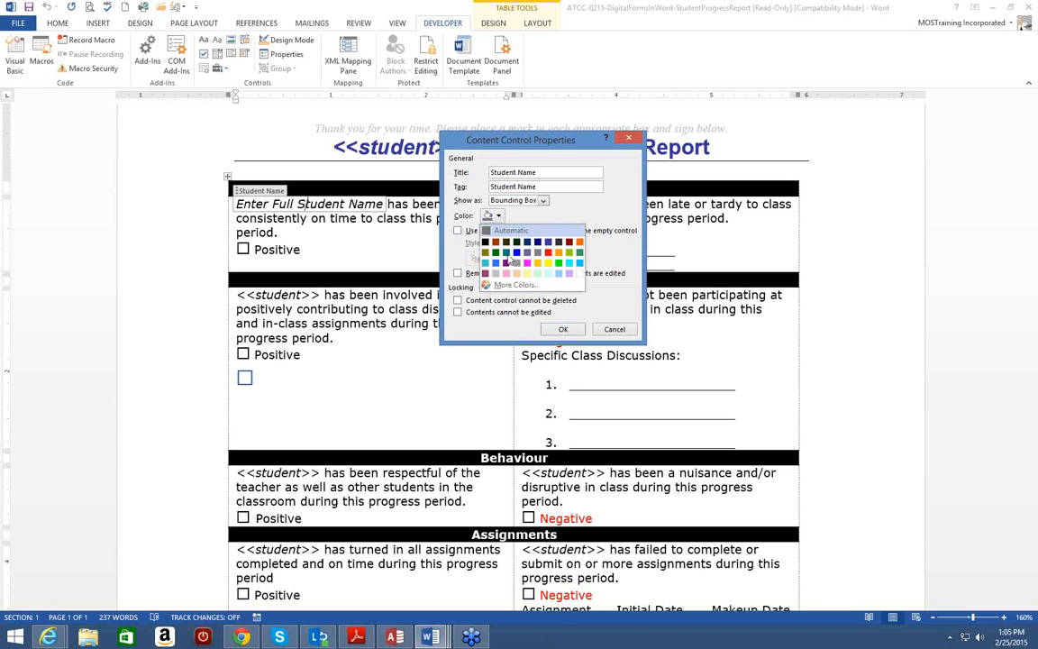
pyautogui.click(520, 262)
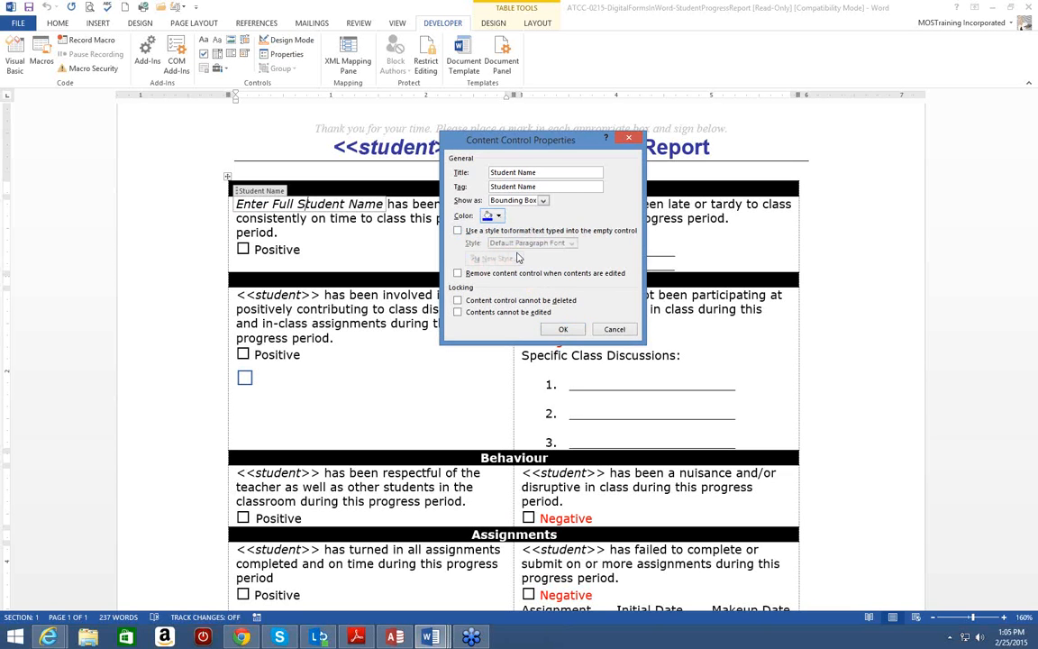
pyautogui.click(564, 330)
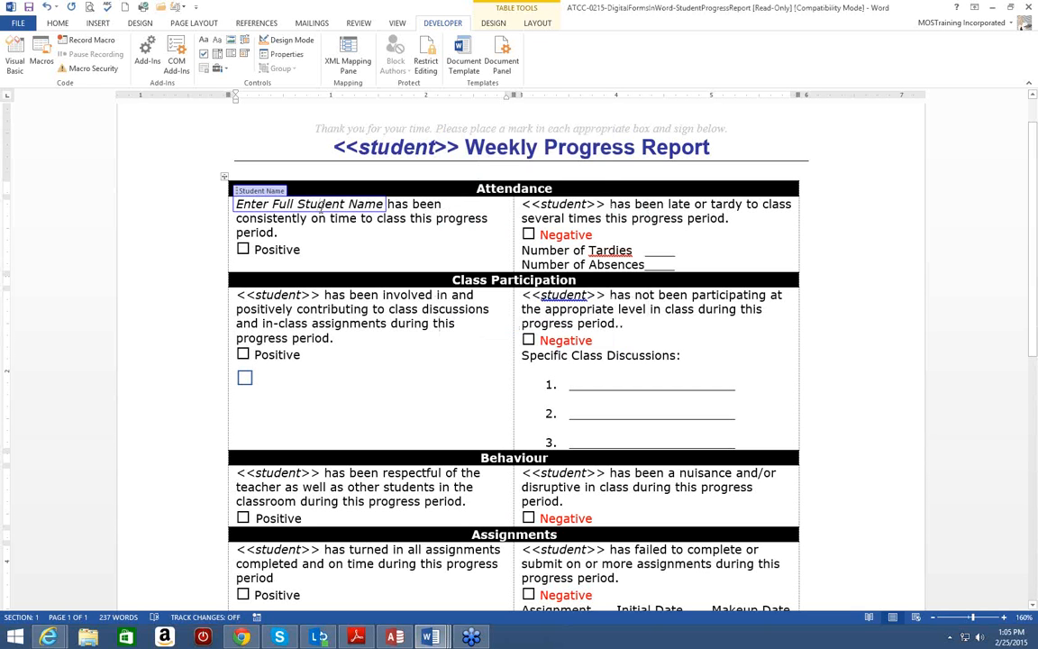
pyautogui.click(348, 259)
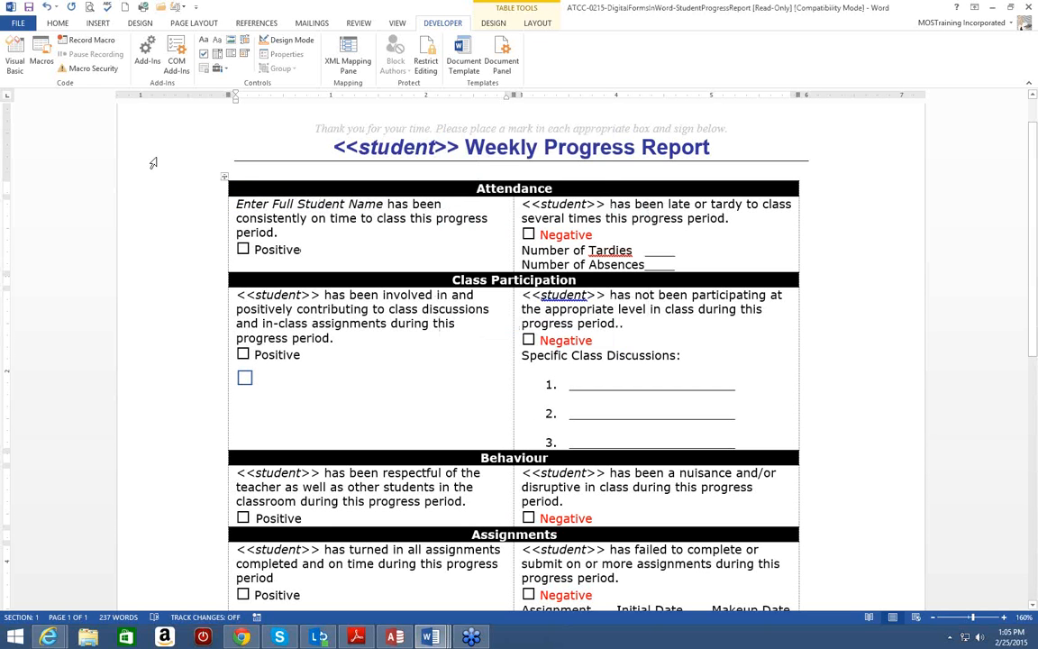
pyautogui.click(221, 204)
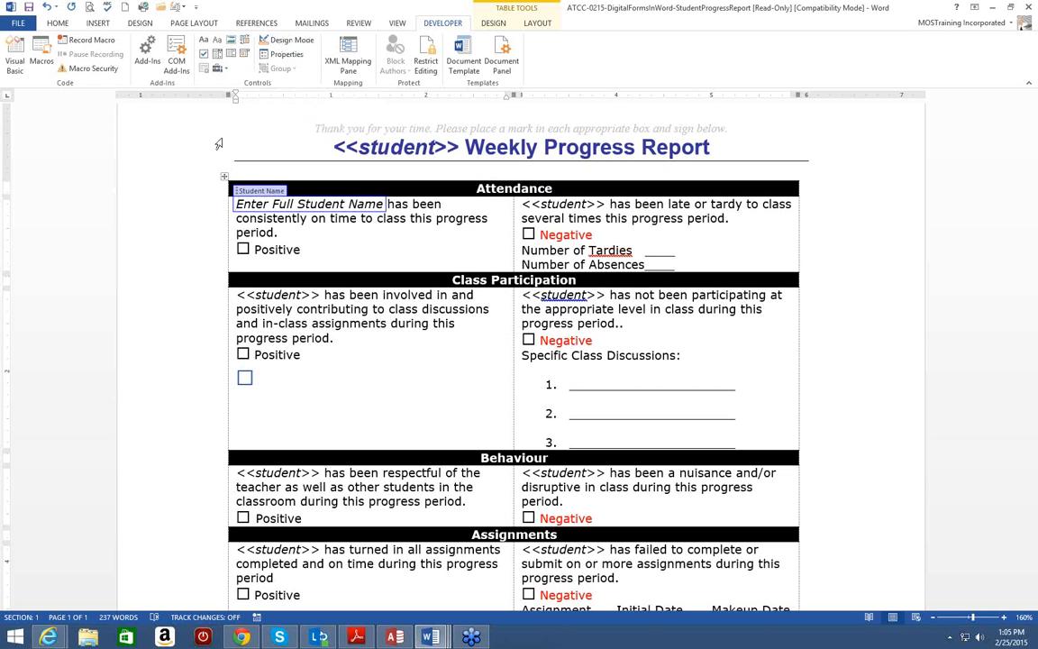
# - Format the Enter Full Student Name placeholder in the Attendance section as bold and remove its italics
pyautogui.moveTo(235, 204); pyautogui.dragTo(389, 206)
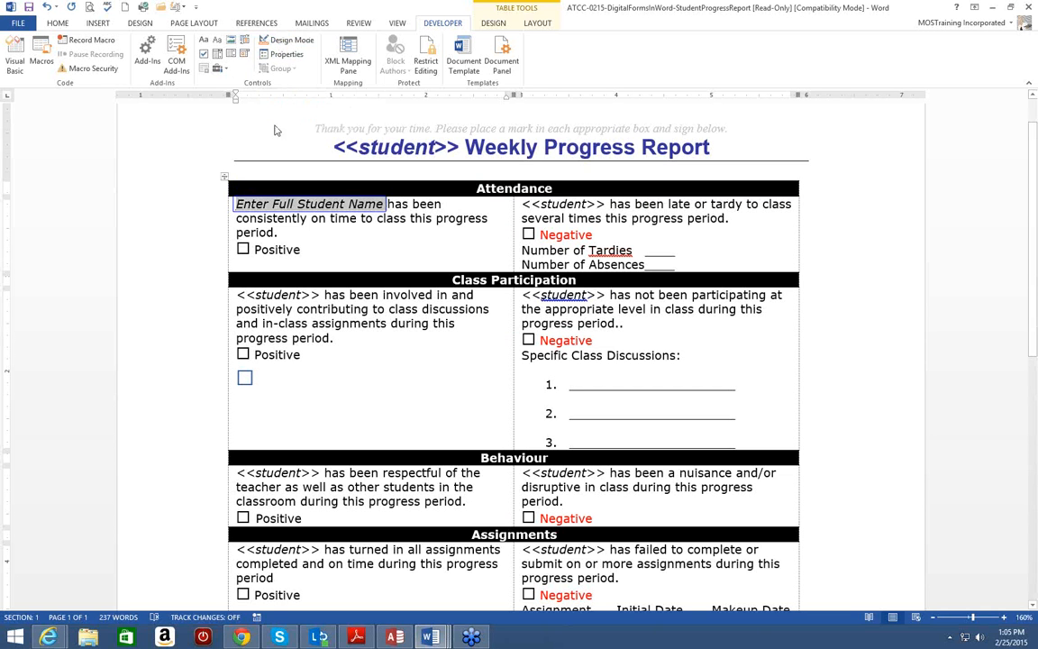
pyautogui.click(57, 23)
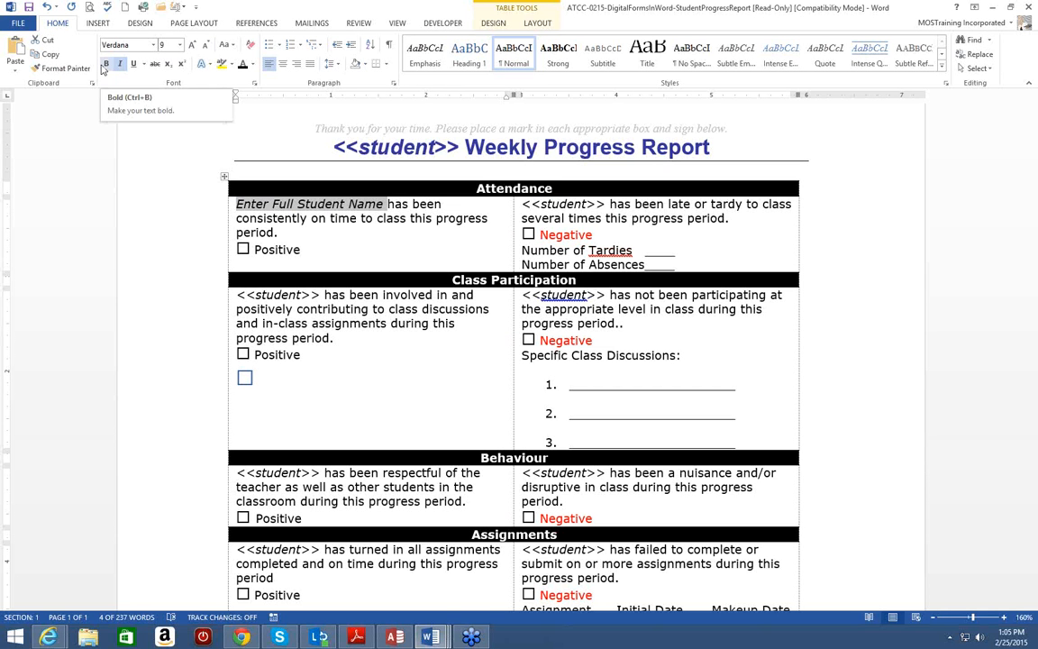
pyautogui.click(105, 66)
pyautogui.click(106, 65)
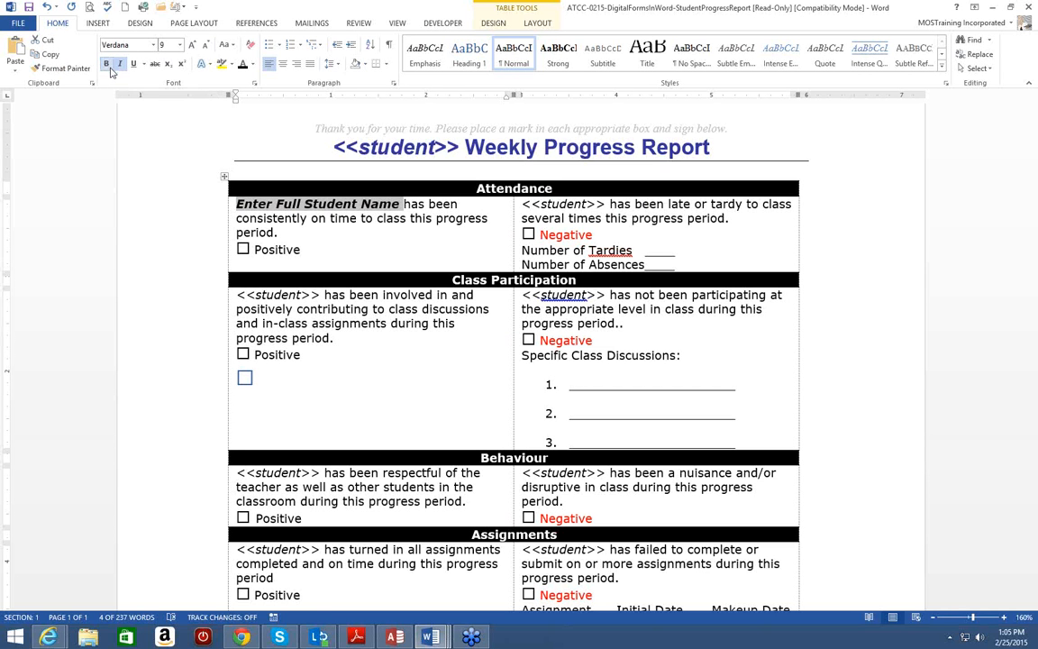
pyautogui.click(120, 66)
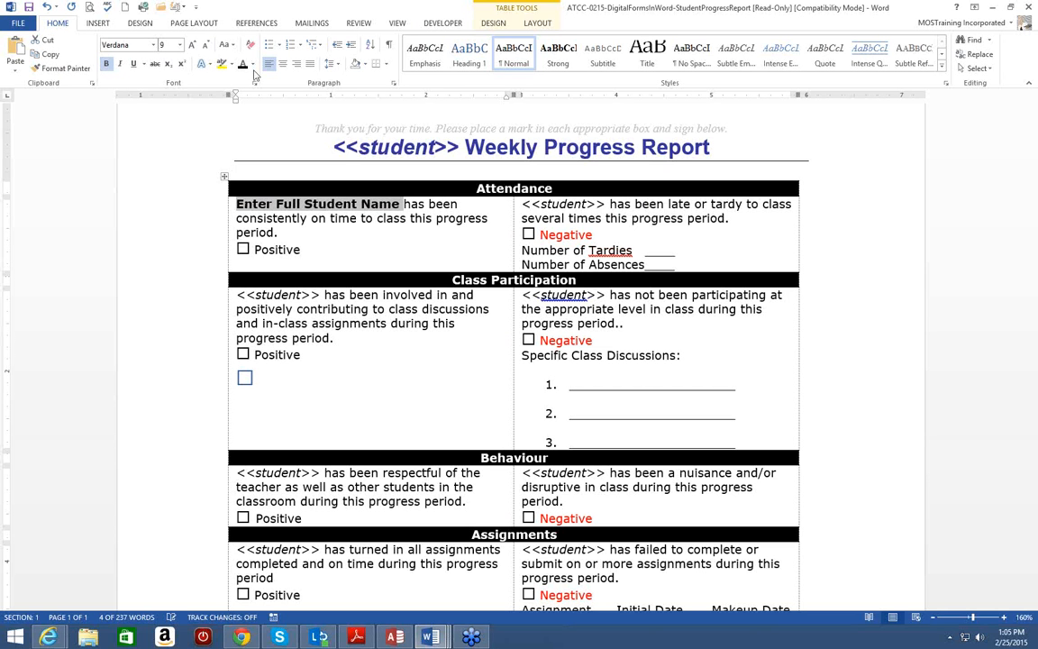
pyautogui.click(254, 65)
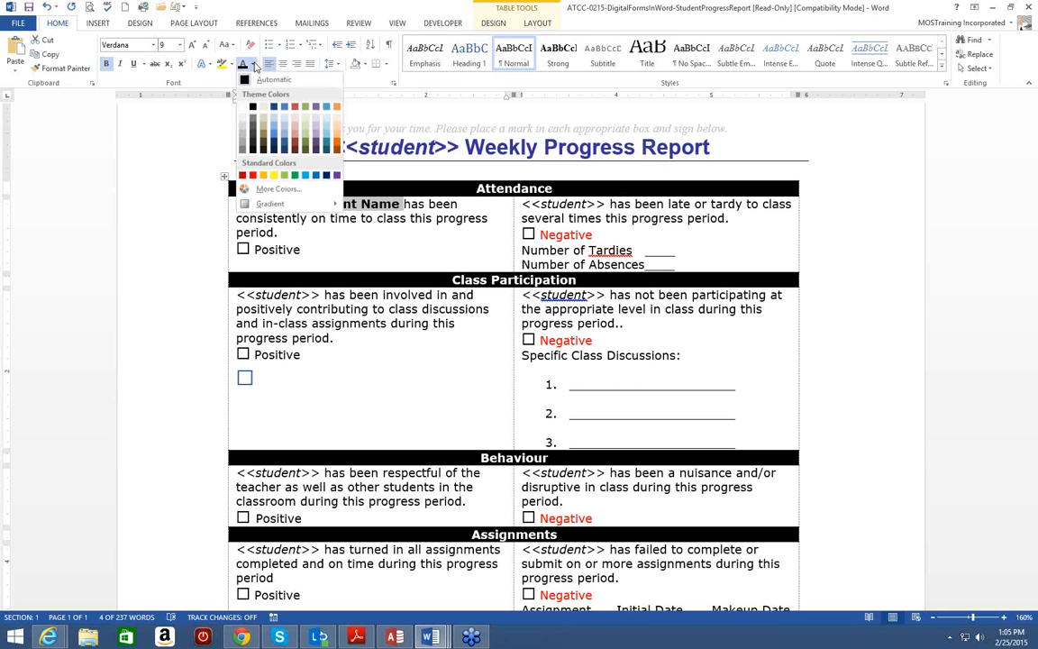
pyautogui.press('Escape')
pyautogui.click(355, 263)
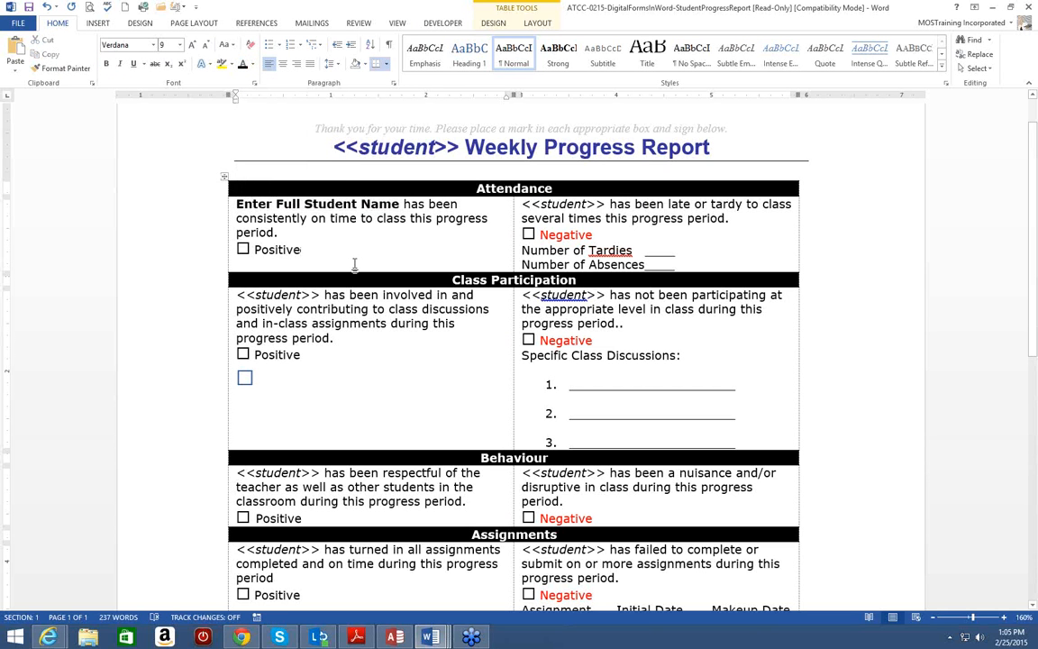
pyautogui.click(267, 205)
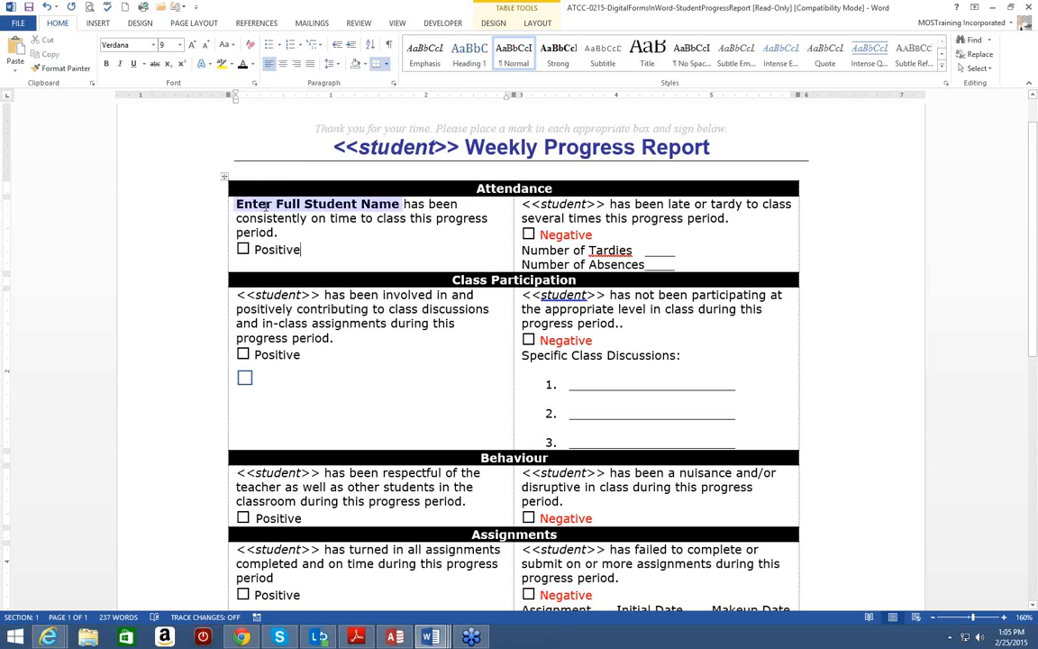
pyautogui.click(266, 205)
pyautogui.click(340, 247)
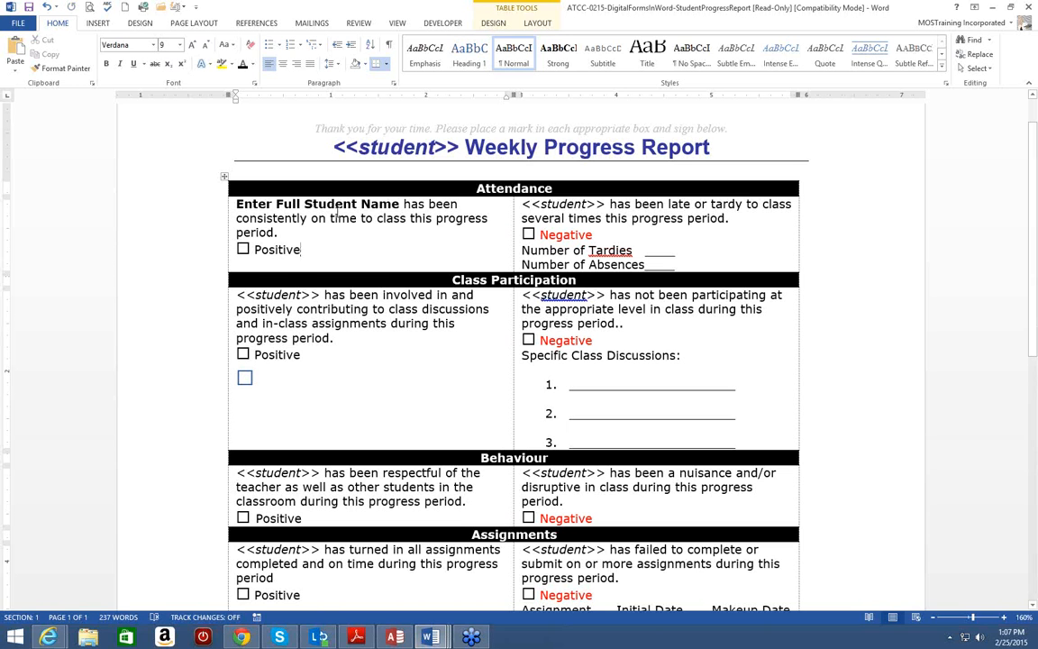
# - Insert a combo box content control on a new line below the Positive checkbox in the Attendance section
pyautogui.click(331, 207)
pyautogui.click(410, 207)
pyautogui.press('Return')
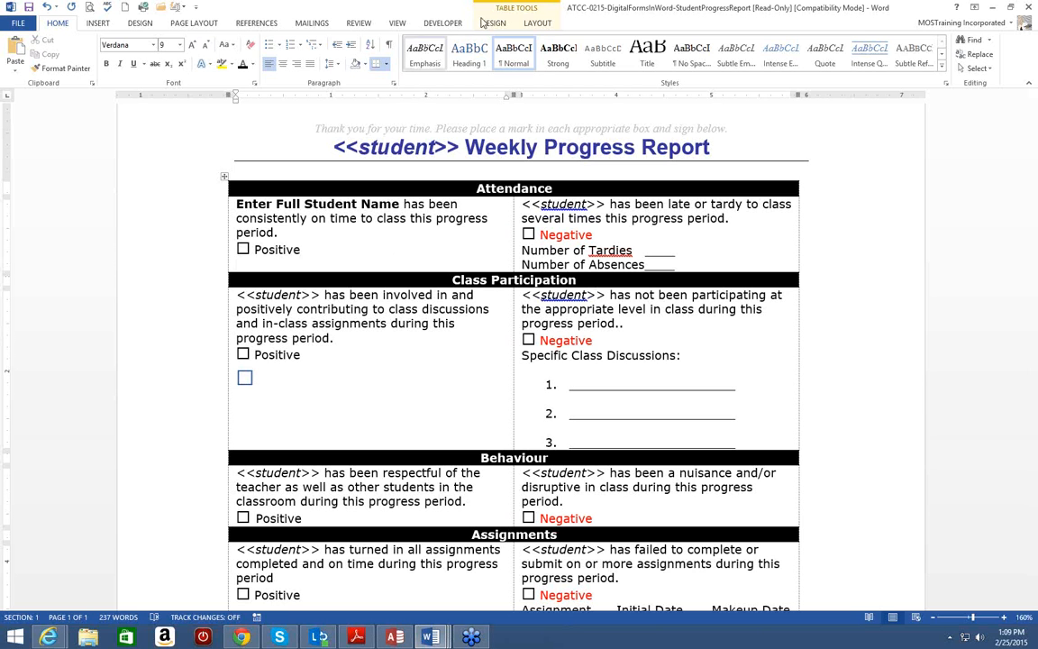
pyautogui.click(487, 24)
pyautogui.click(455, 27)
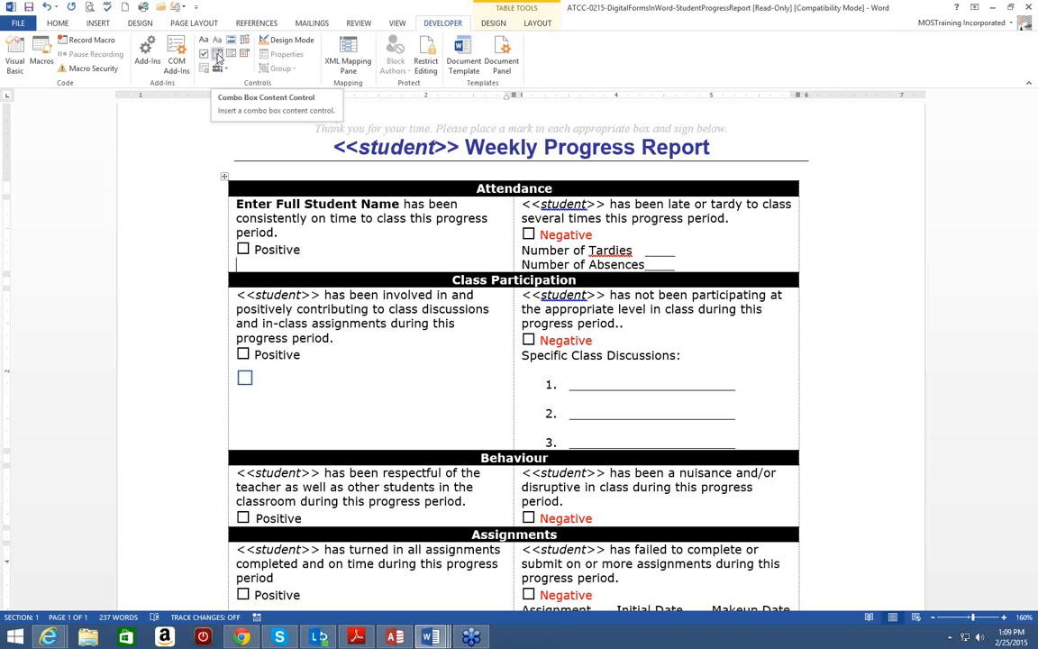
pyautogui.click(217, 54)
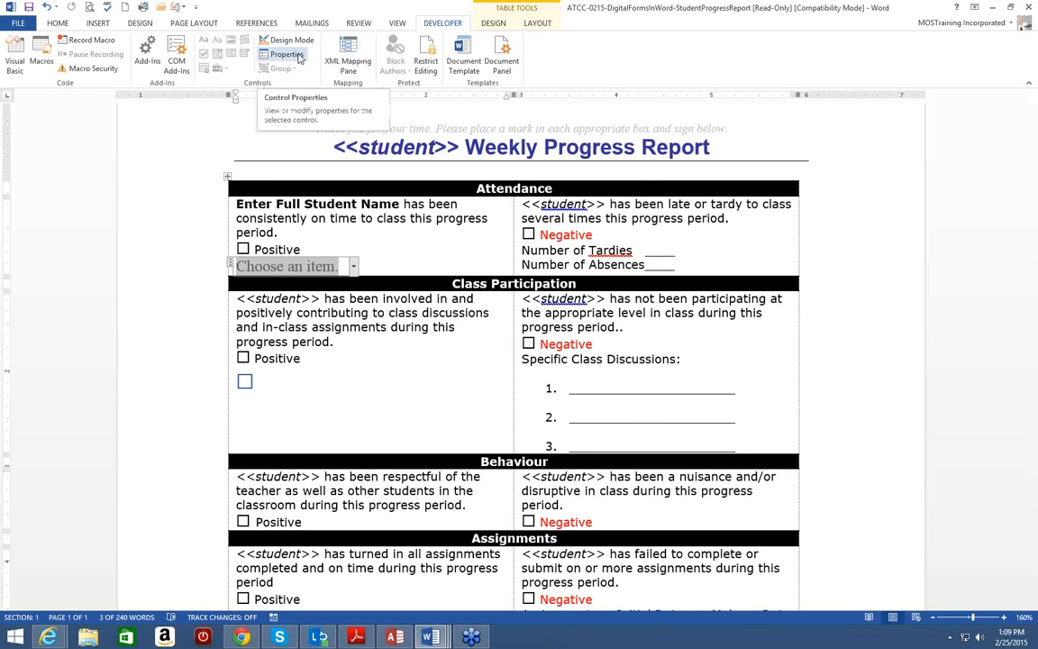
# - Add a Facebook choice with the value Facebook Level 1 to the Attendance combo box's drop-down list
pyautogui.click(300, 55)
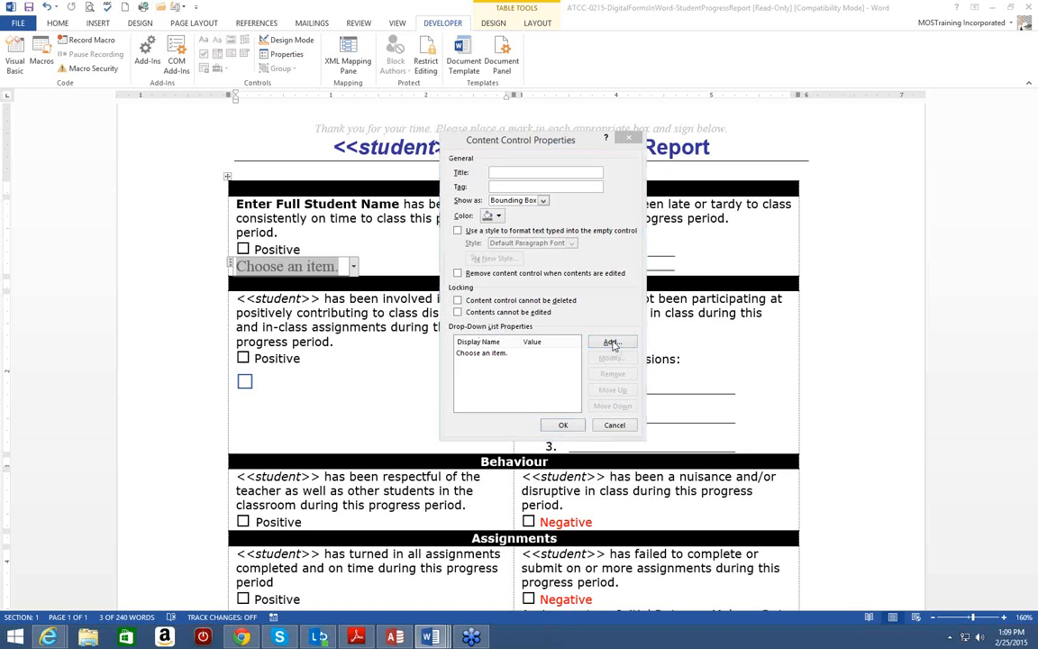
pyautogui.click(612, 342)
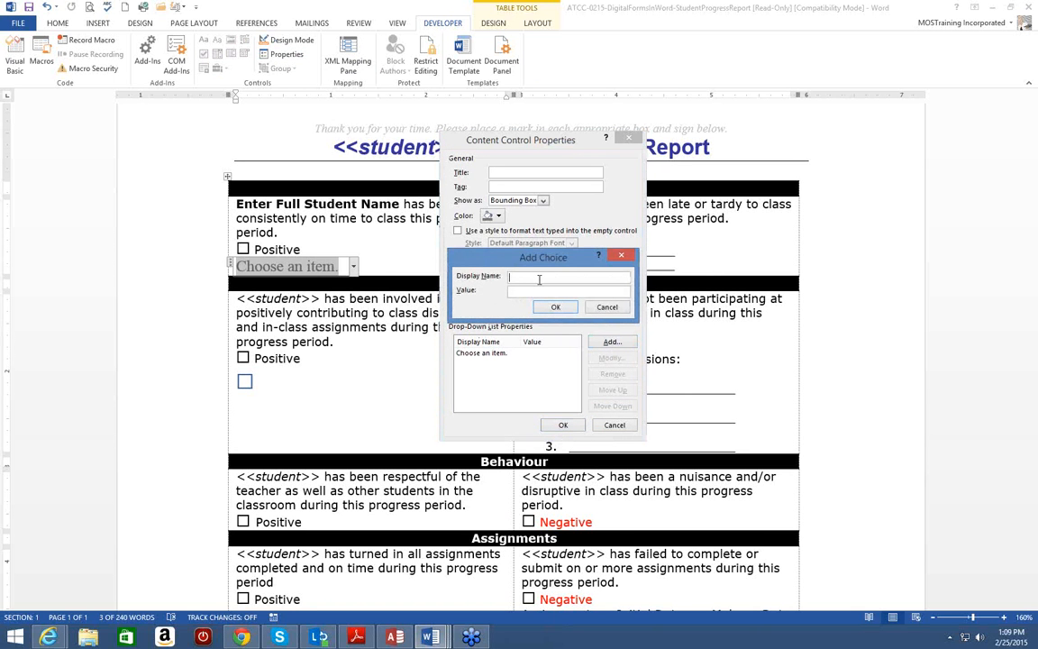
pyautogui.write('Facebook')
pyautogui.click(557, 291)
pyautogui.write('Level 1')
pyautogui.click(557, 307)
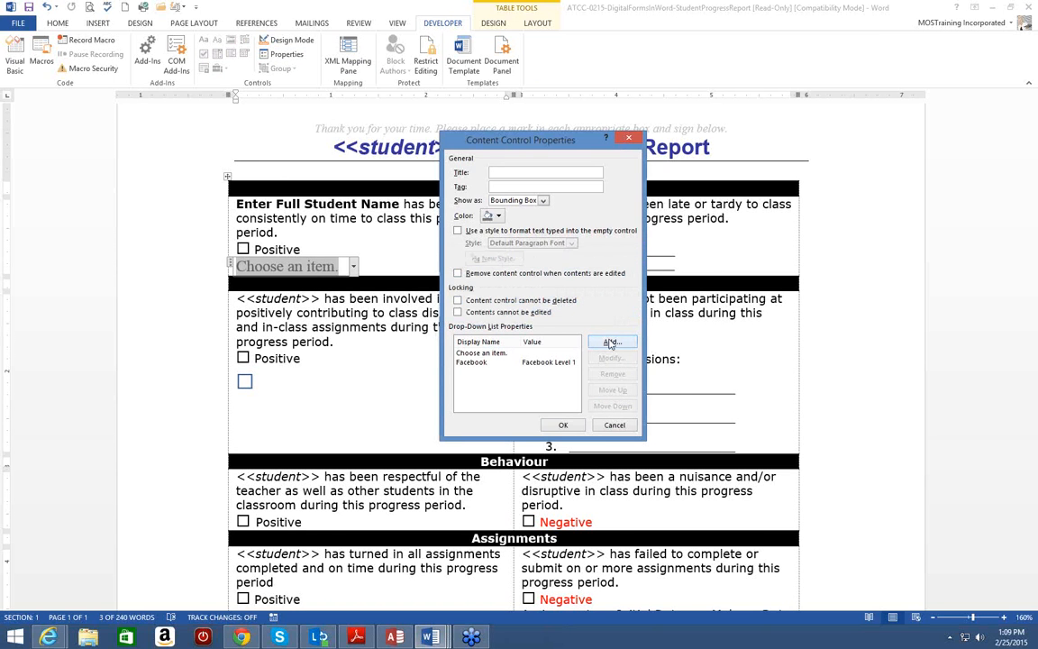
# - Try to add a second choice named Facebook with the value Facebook Level 2 to the combo box's list
pyautogui.click(611, 344)
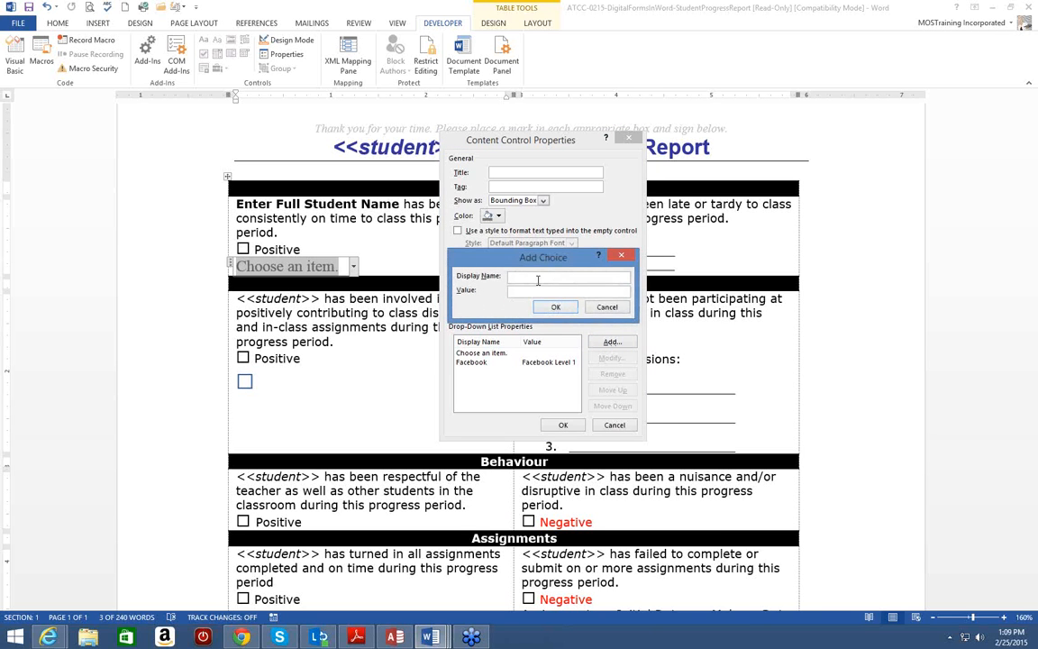
pyautogui.write('Facebook')
pyautogui.click(565, 291)
pyautogui.write('Level 2')
pyautogui.click(556, 308)
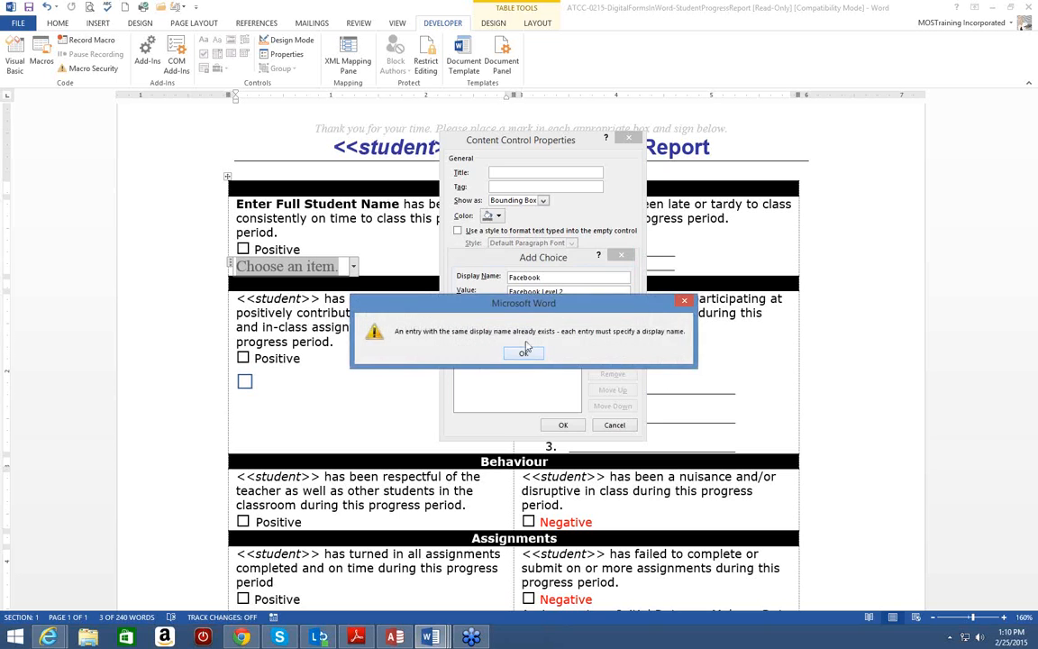
pyautogui.click(580, 346)
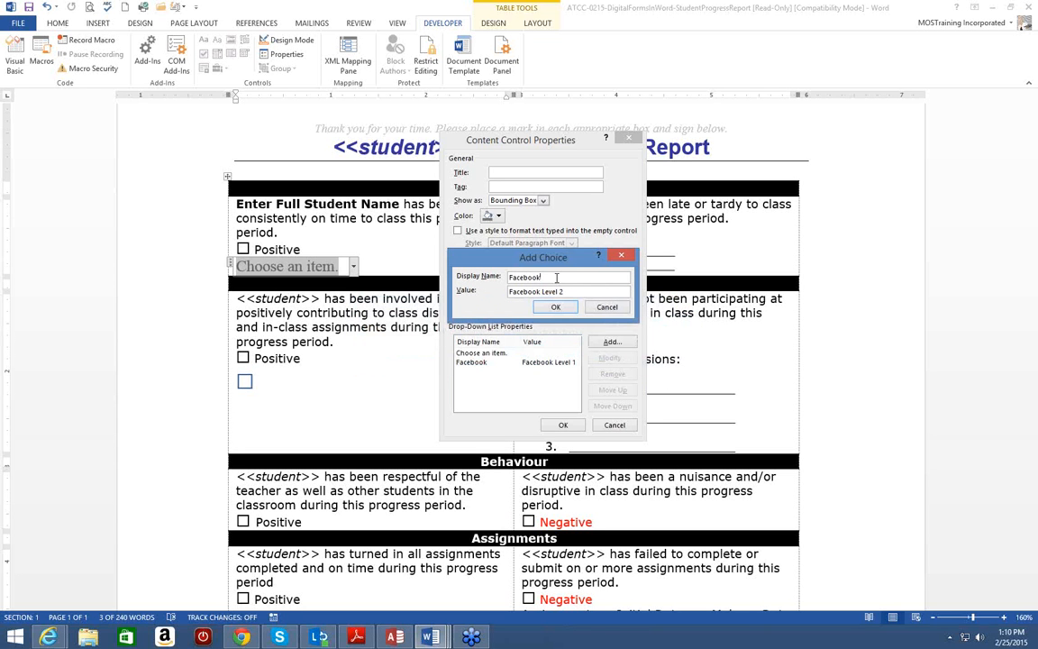
# - Add an Instagram choice with the value Instagram Level 1 and apply the combo box's properties
pyautogui.doubleClick(551, 278)
pyautogui.doubleClick(552, 278)
pyautogui.write('Instagram')
pyautogui.press('Tab')
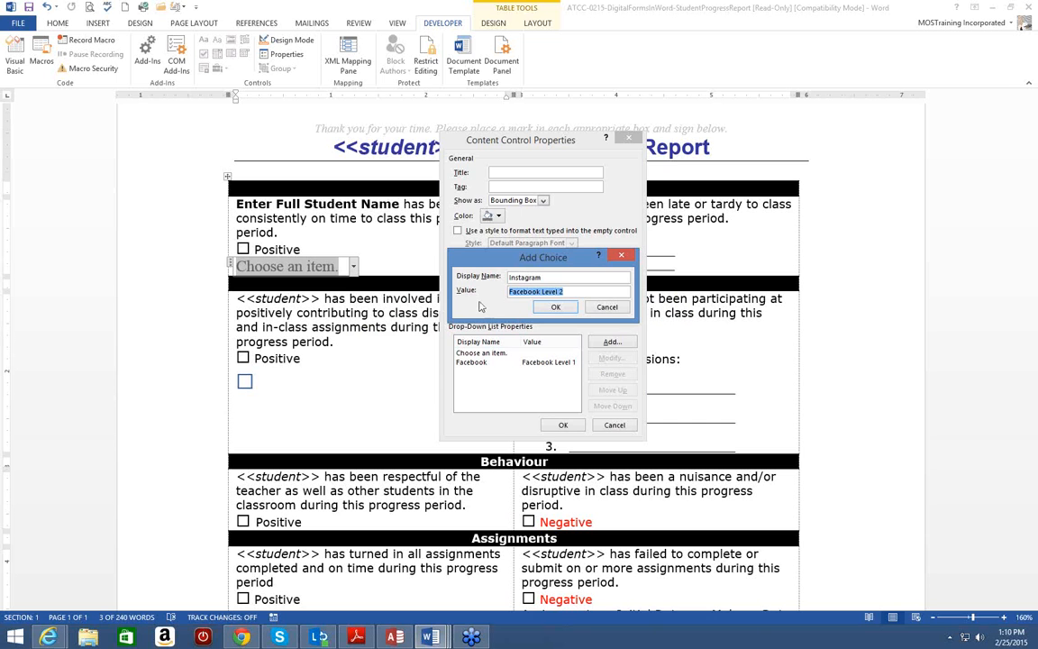
pyautogui.write('Instagram Level 1')
pyautogui.click(557, 307)
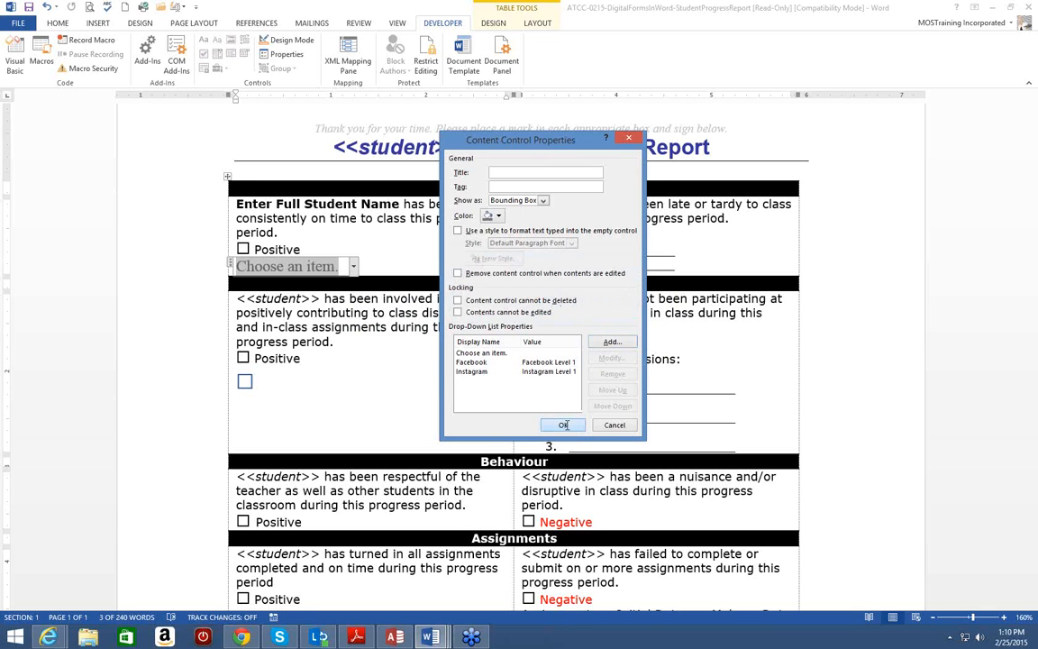
pyautogui.click(564, 425)
# - Test the combo box below the Positive checkbox in the Attendance section by choosing Facebook
pyautogui.click(285, 412)
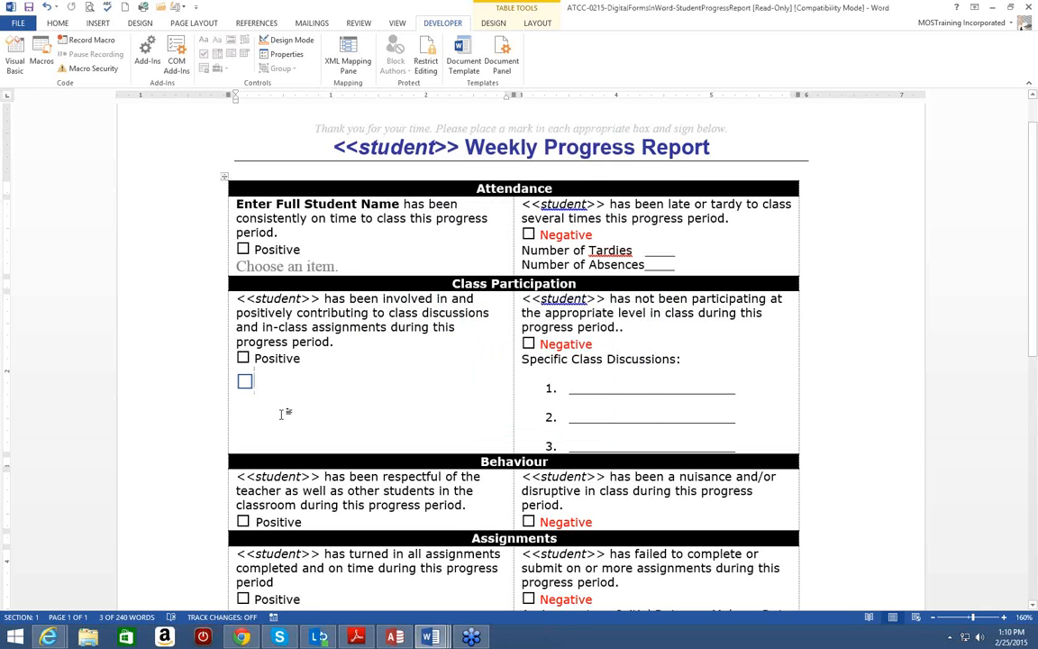
pyautogui.click(300, 266)
pyautogui.click(354, 266)
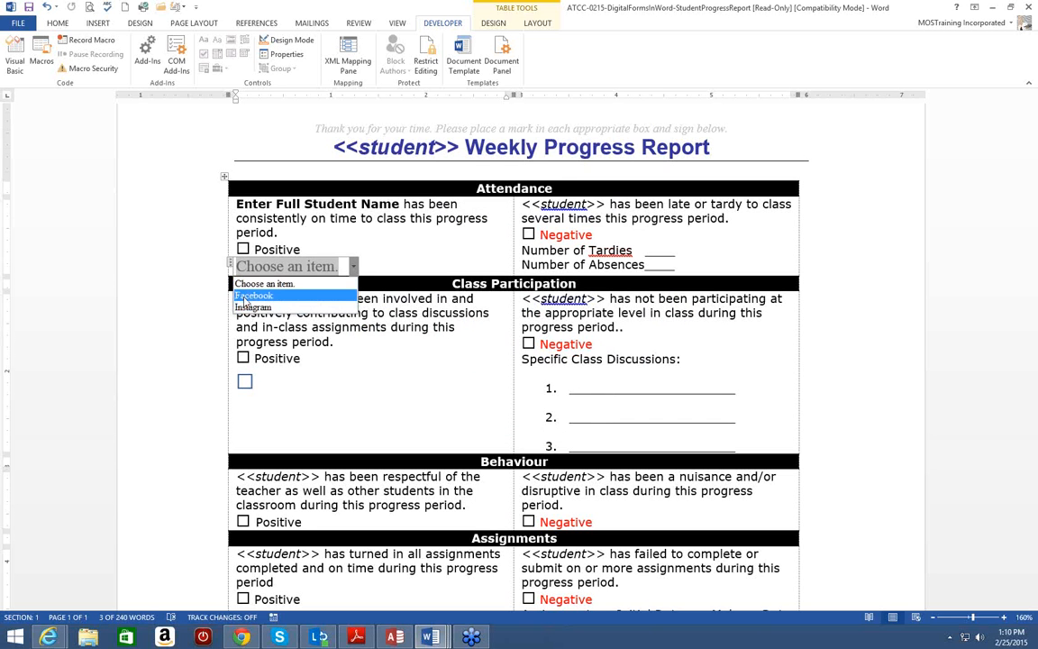
pyautogui.click(252, 295)
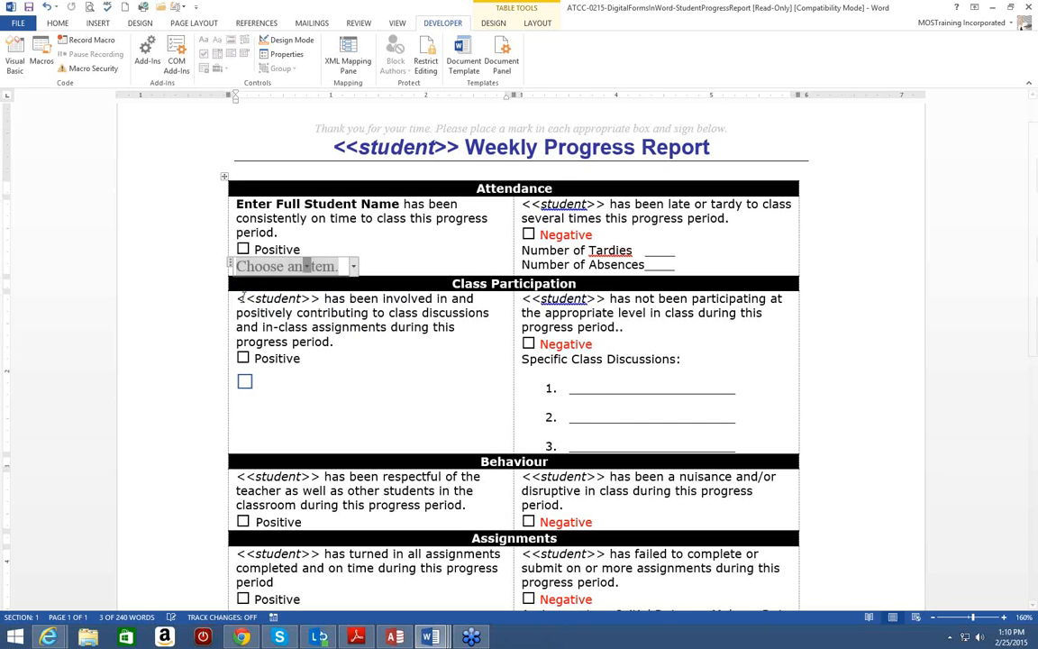
# - Review the combo box's choices and the Facebook entry in its content control properties without making changes
pyautogui.click(306, 265)
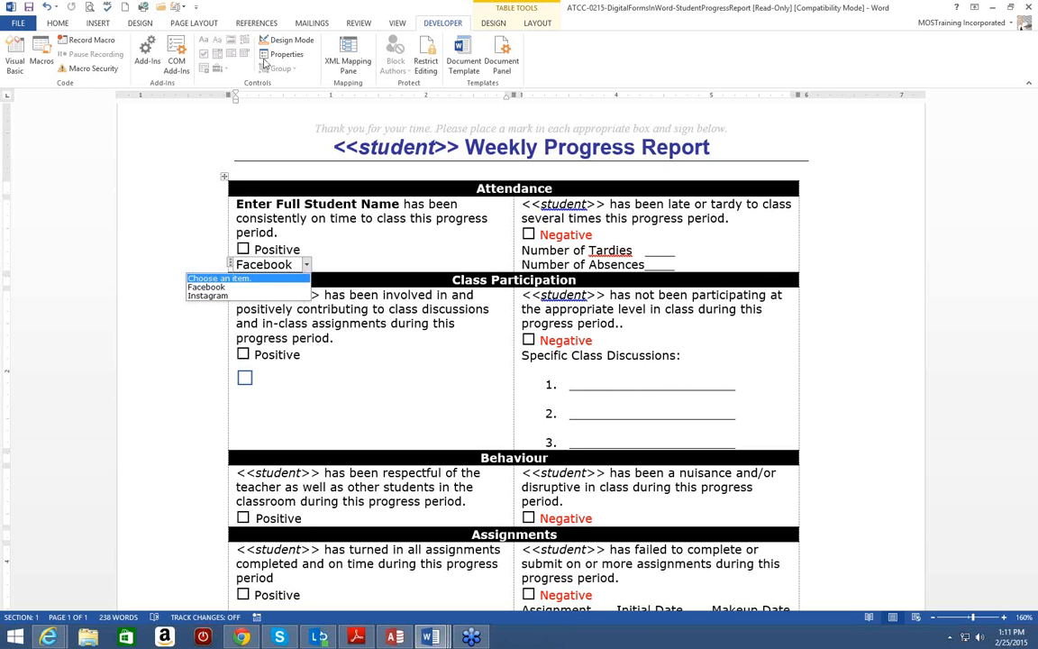
pyautogui.click(285, 56)
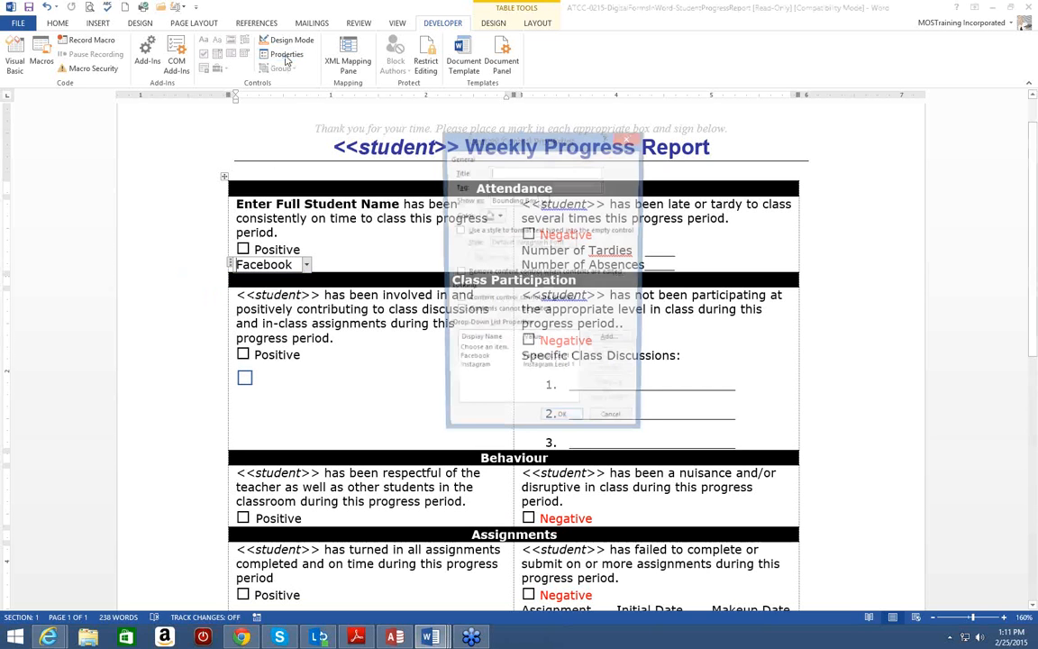
pyautogui.click(472, 363)
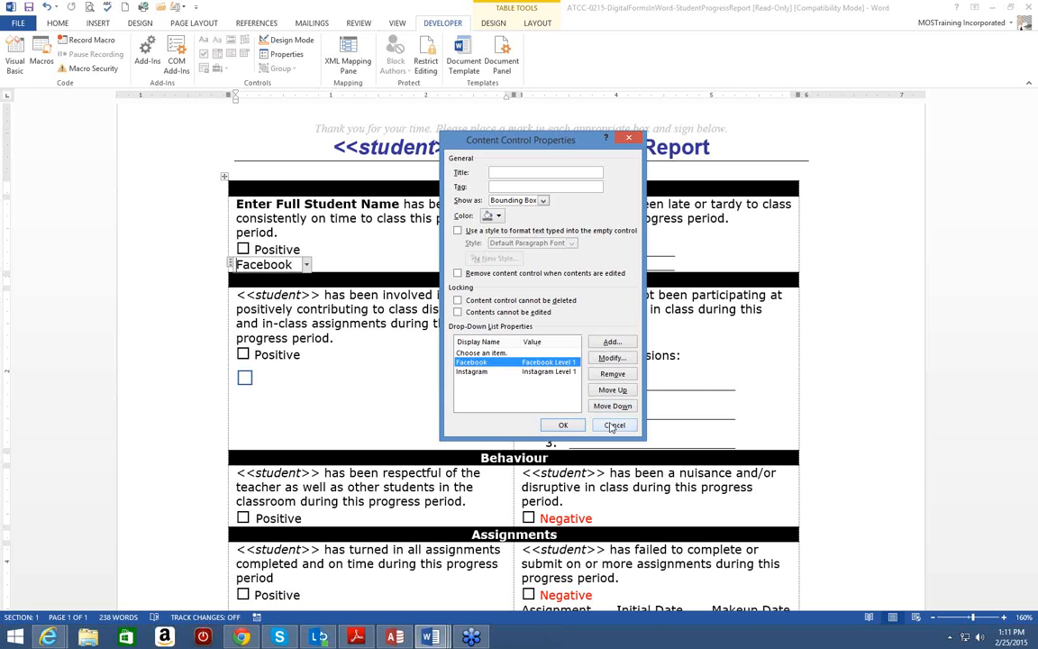
pyautogui.click(613, 424)
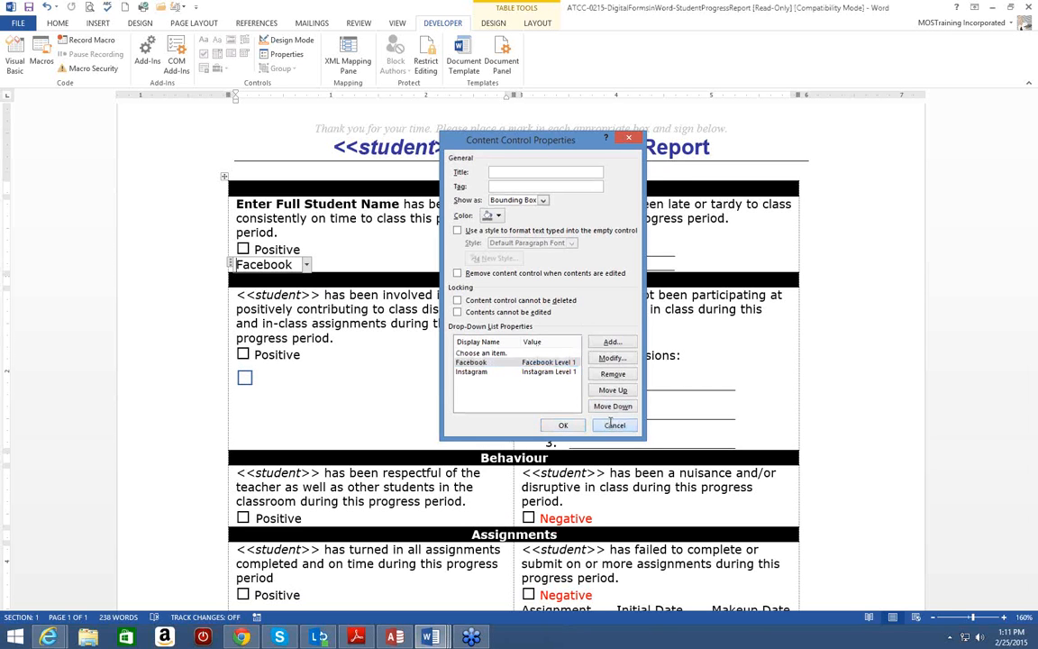
pyautogui.click(614, 425)
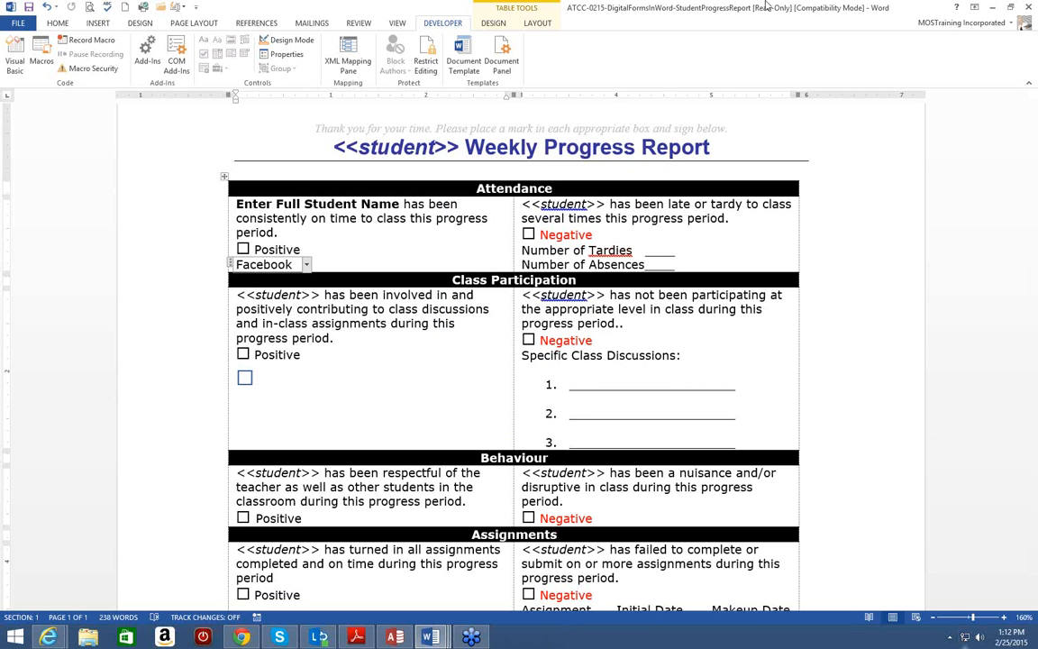
# - Switch to the Forms Overview 101 document and place the cursor after the Getting Started heading
pyautogui.click(1032, 69)
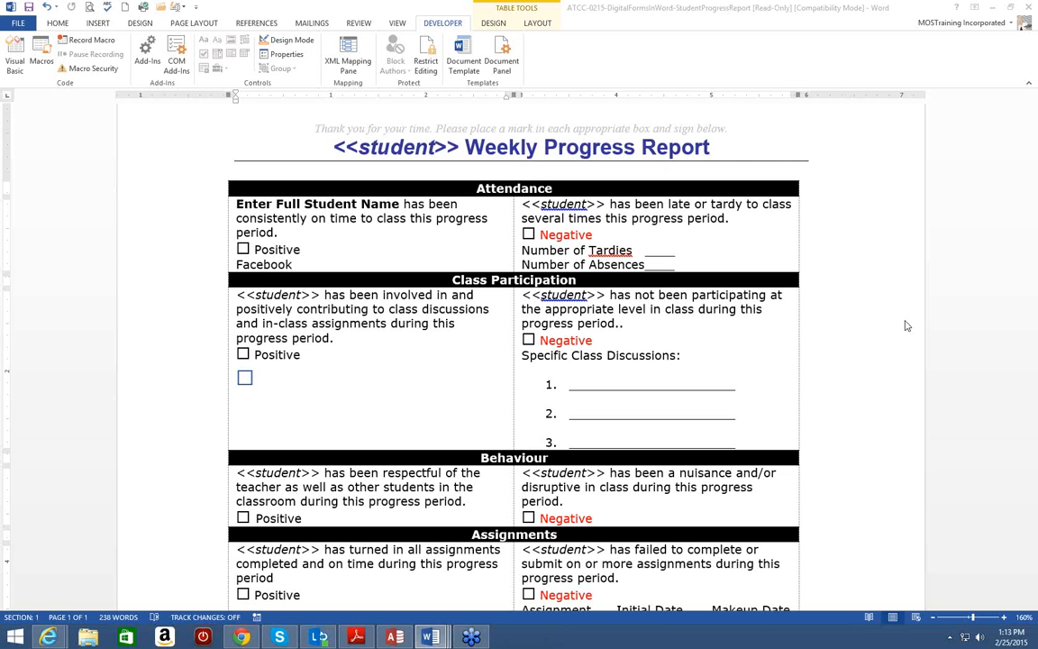
pyautogui.click(429, 638)
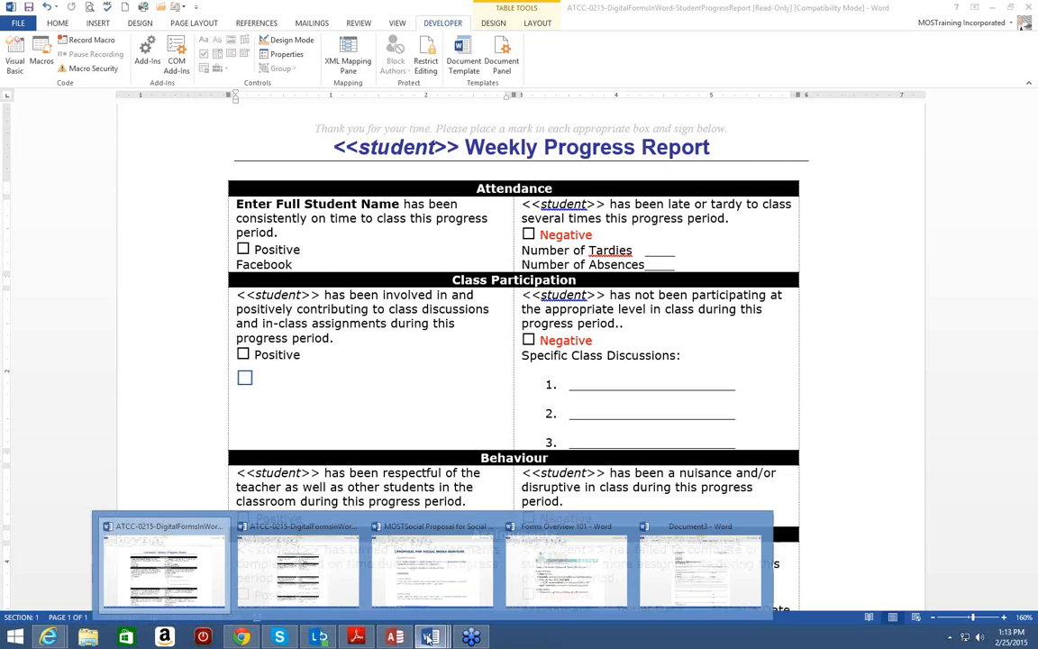
pyautogui.click(587, 578)
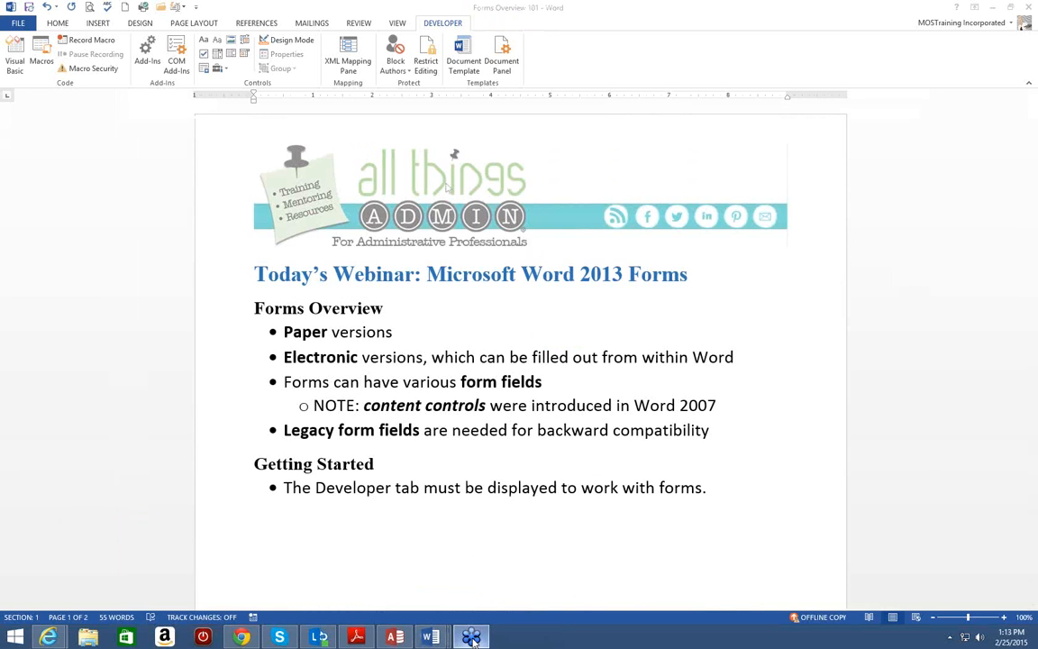
pyautogui.click(419, 525)
pyautogui.click(436, 457)
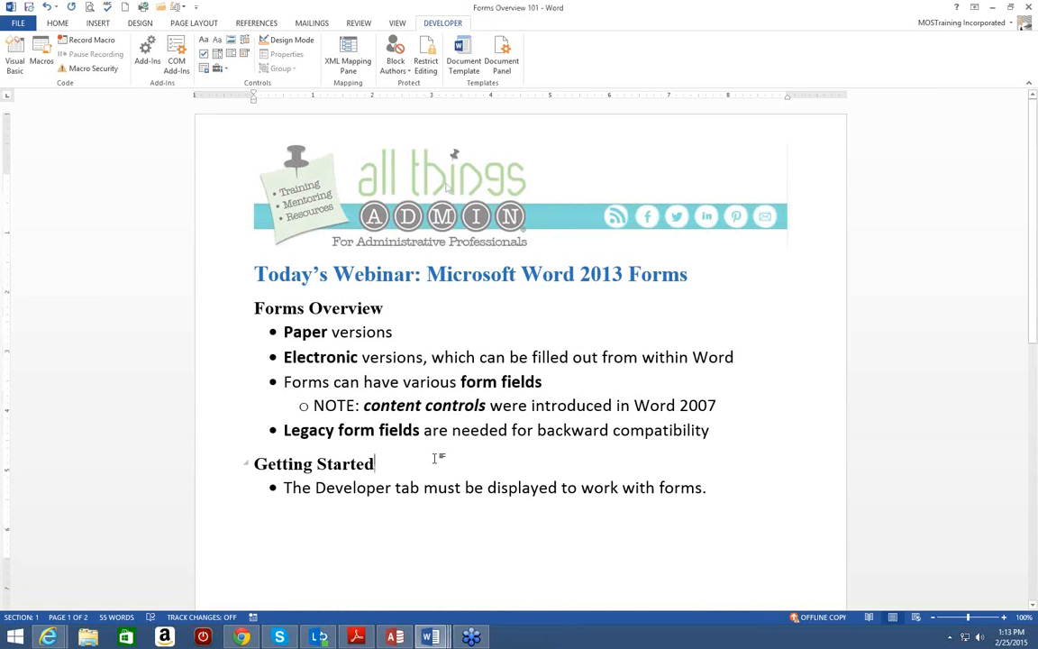